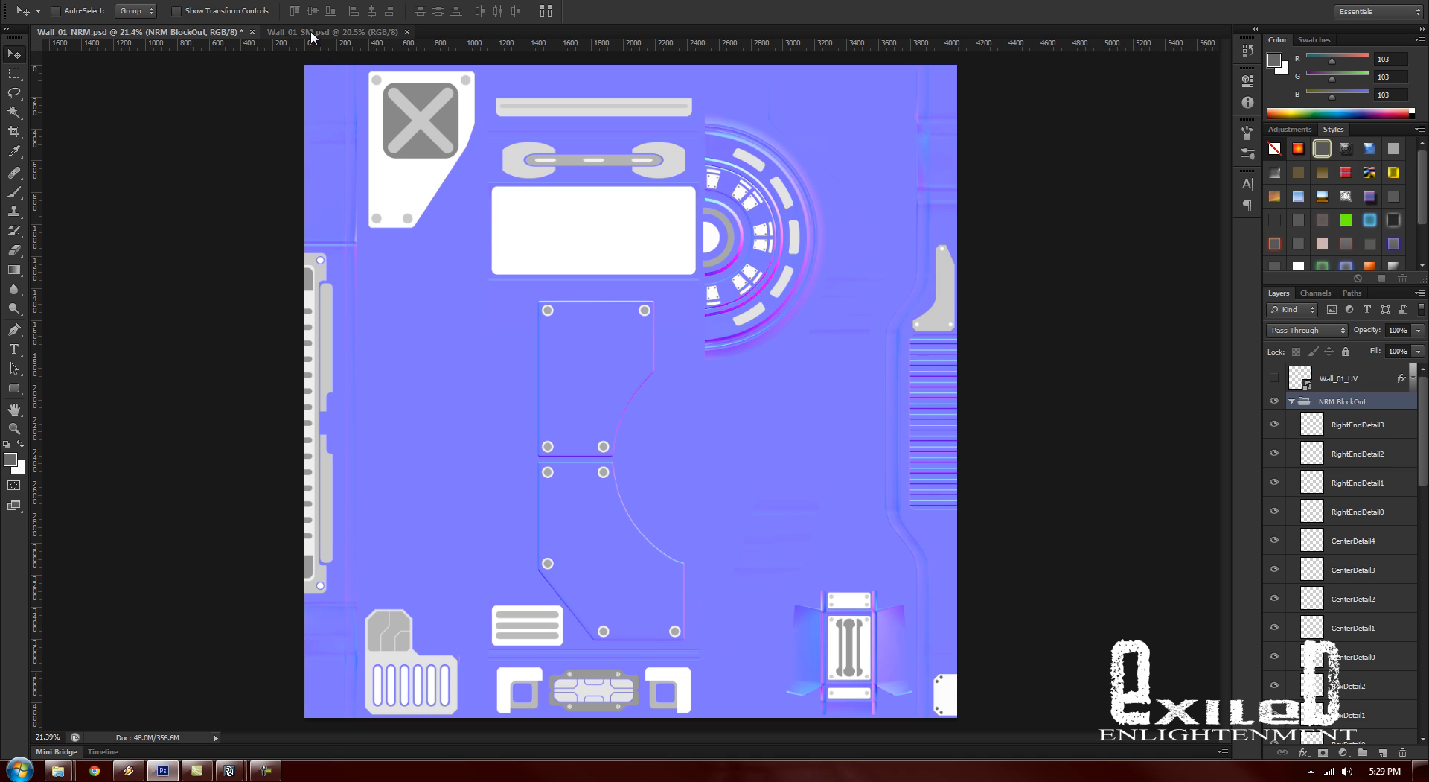
Step: Examine the blocked-out details on the wall normal map, including the half-circle detail close up
click(332, 32)
click(186, 33)
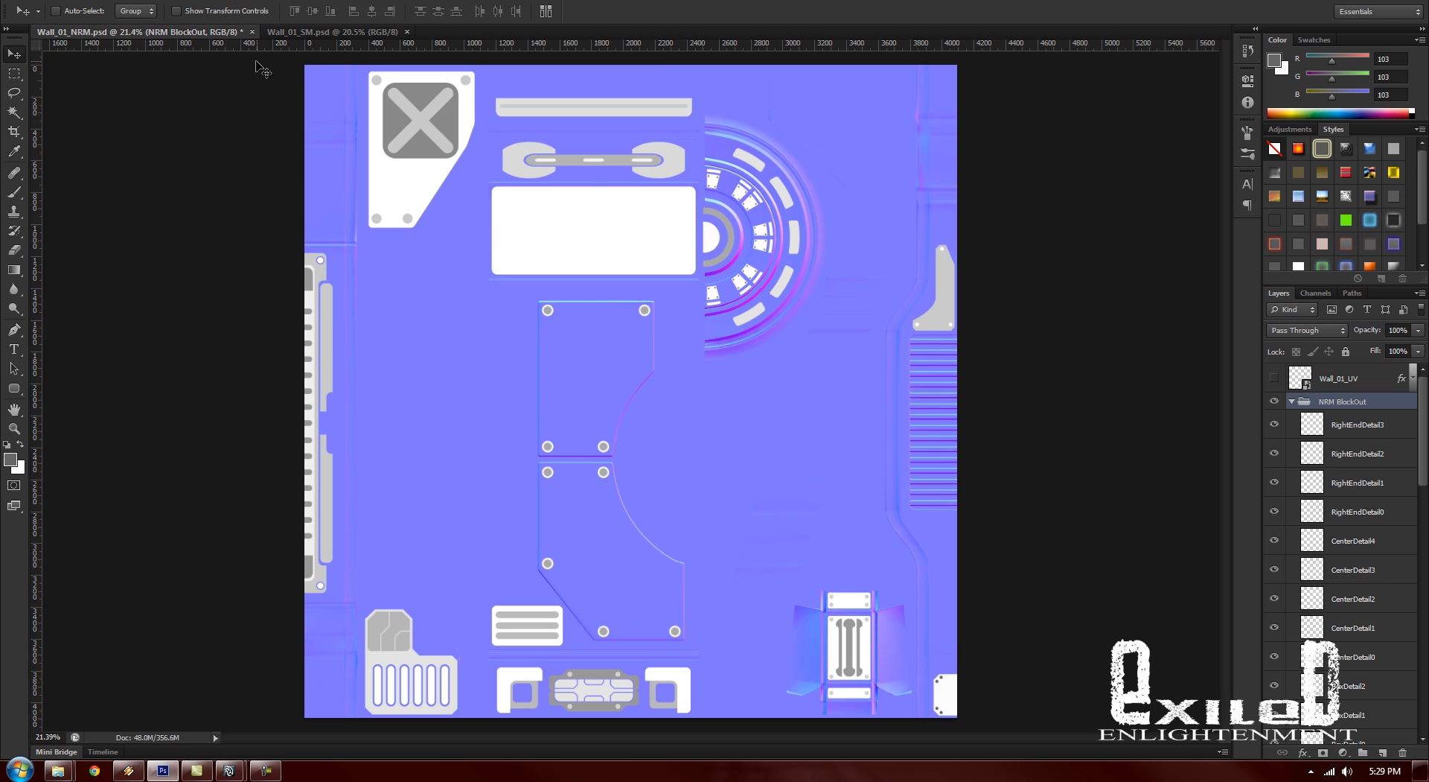
mouse_move(1425, 423)
mouse_down()
mouse_move(1426, 692)
mouse_move(1426, 406)
mouse_up()
scroll(784, 505, up, 4)
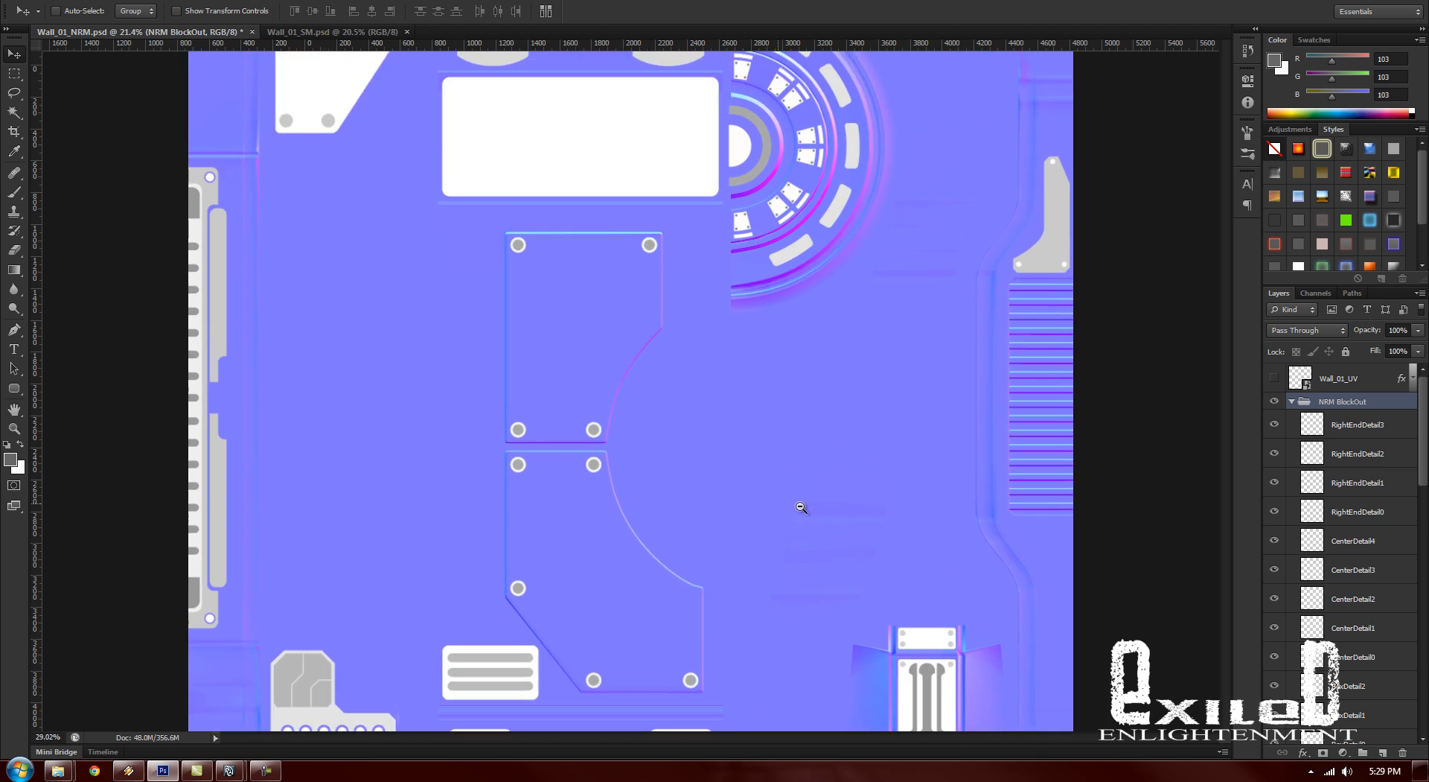
scroll(789, 504, down, 7)
scroll(779, 500, up, 3)
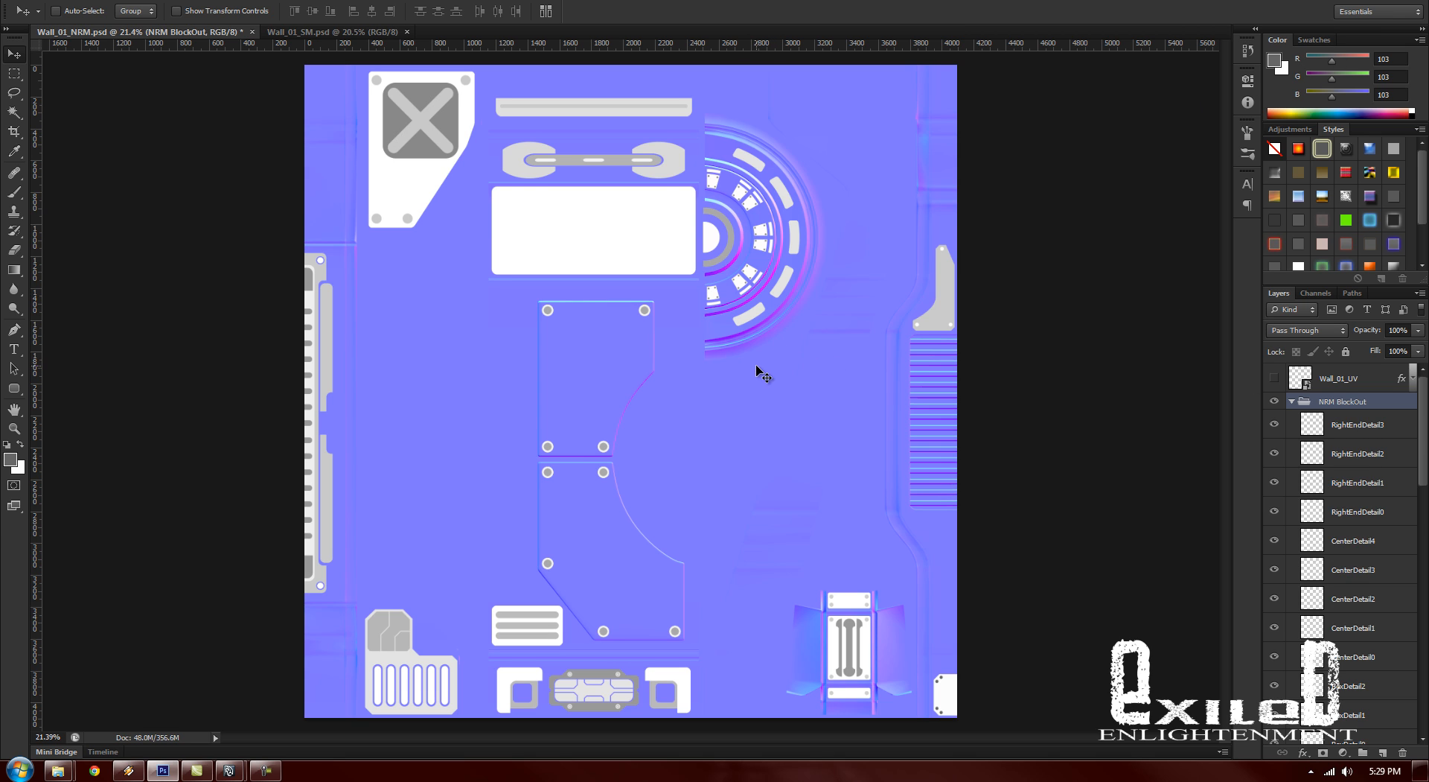
scroll(703, 203, up, 5)
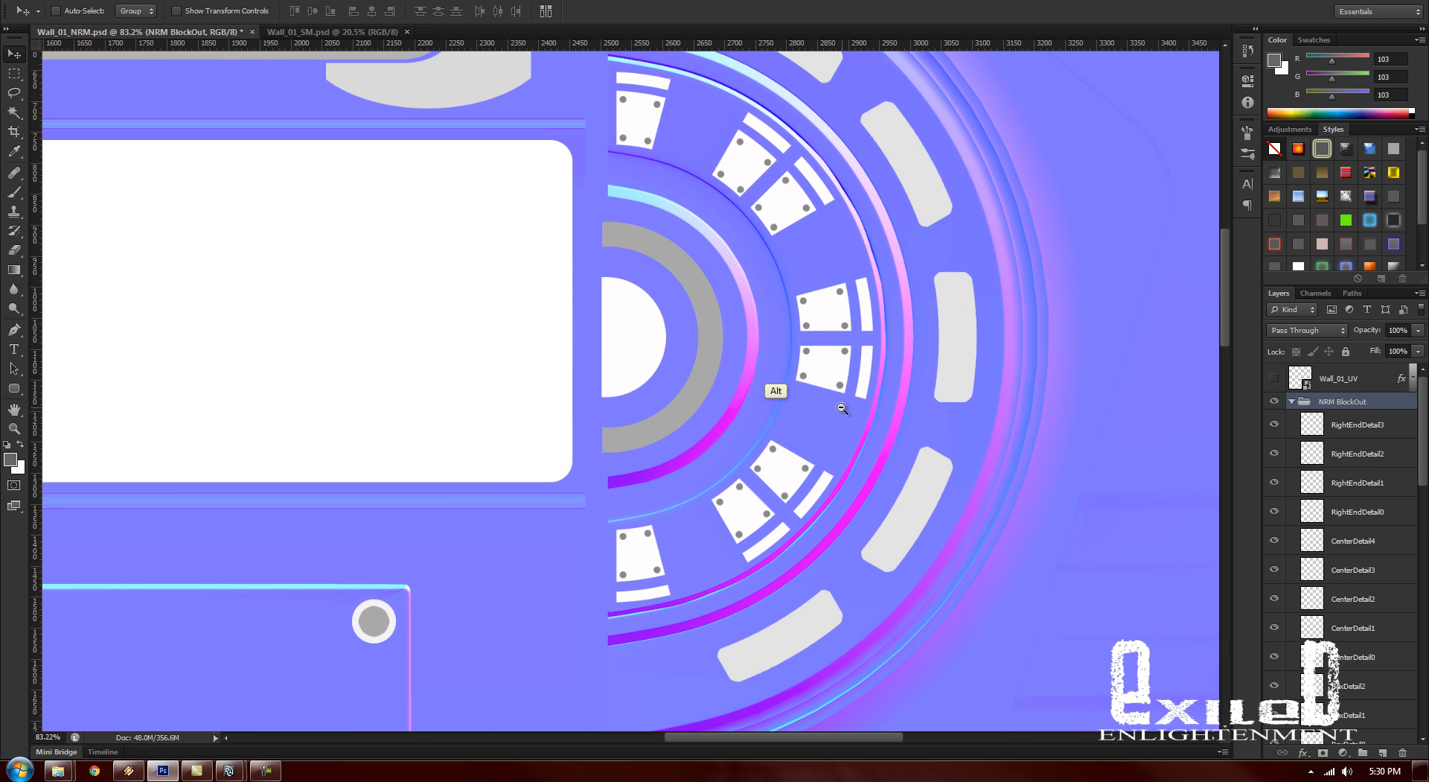
scroll(842, 408, down, 5)
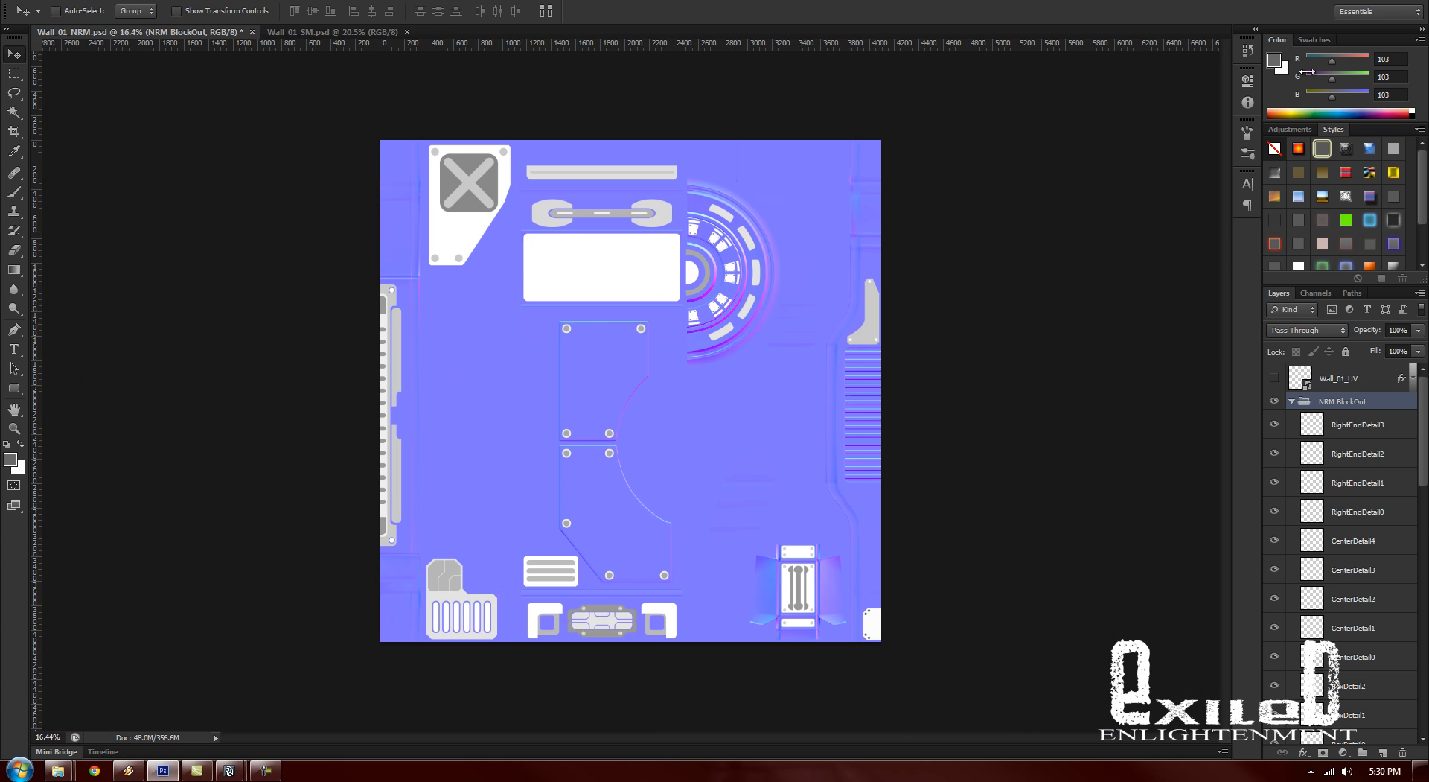
Step: Switch to the desktop and launch nDo2 x64 from the 2D Software folder
click(1349, 1)
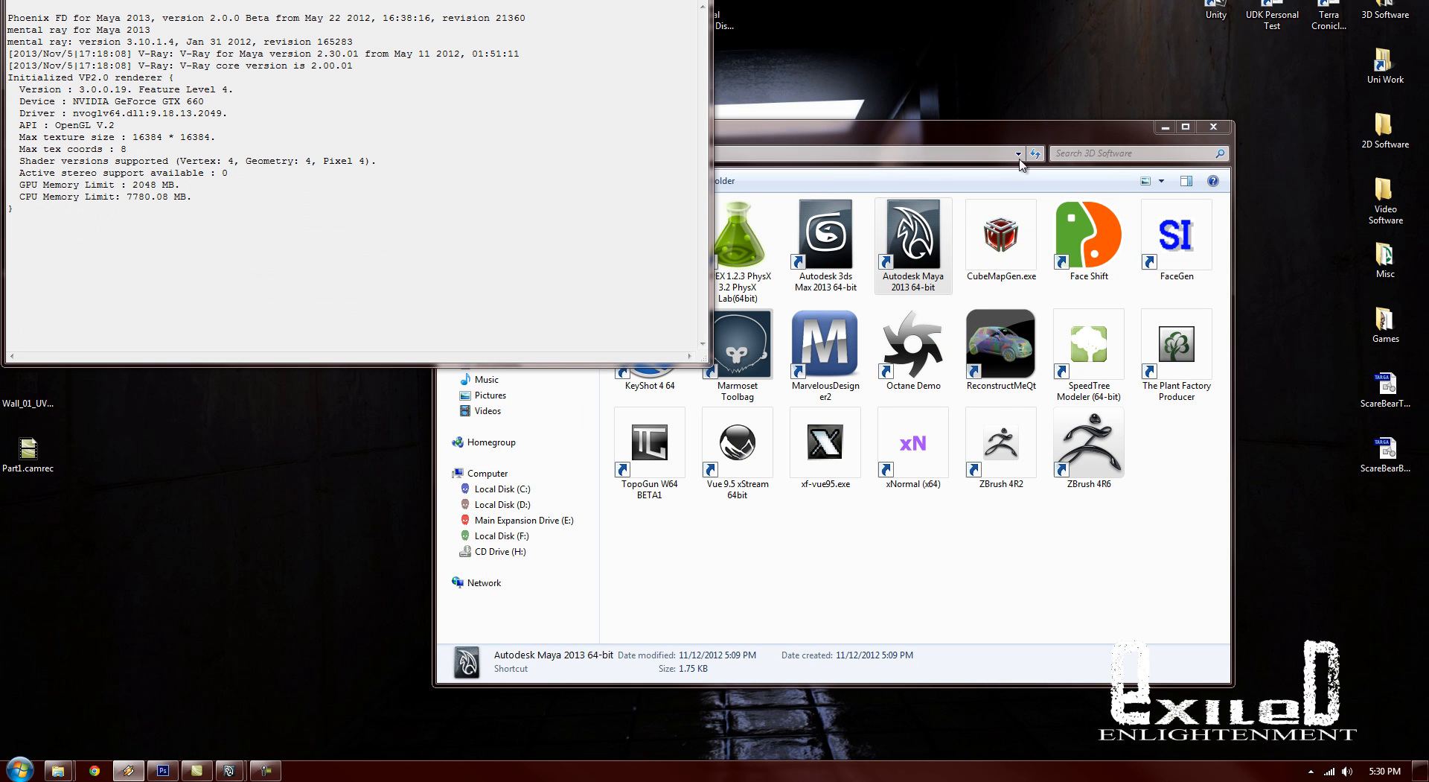
click(1031, 134)
double_click(700, 0)
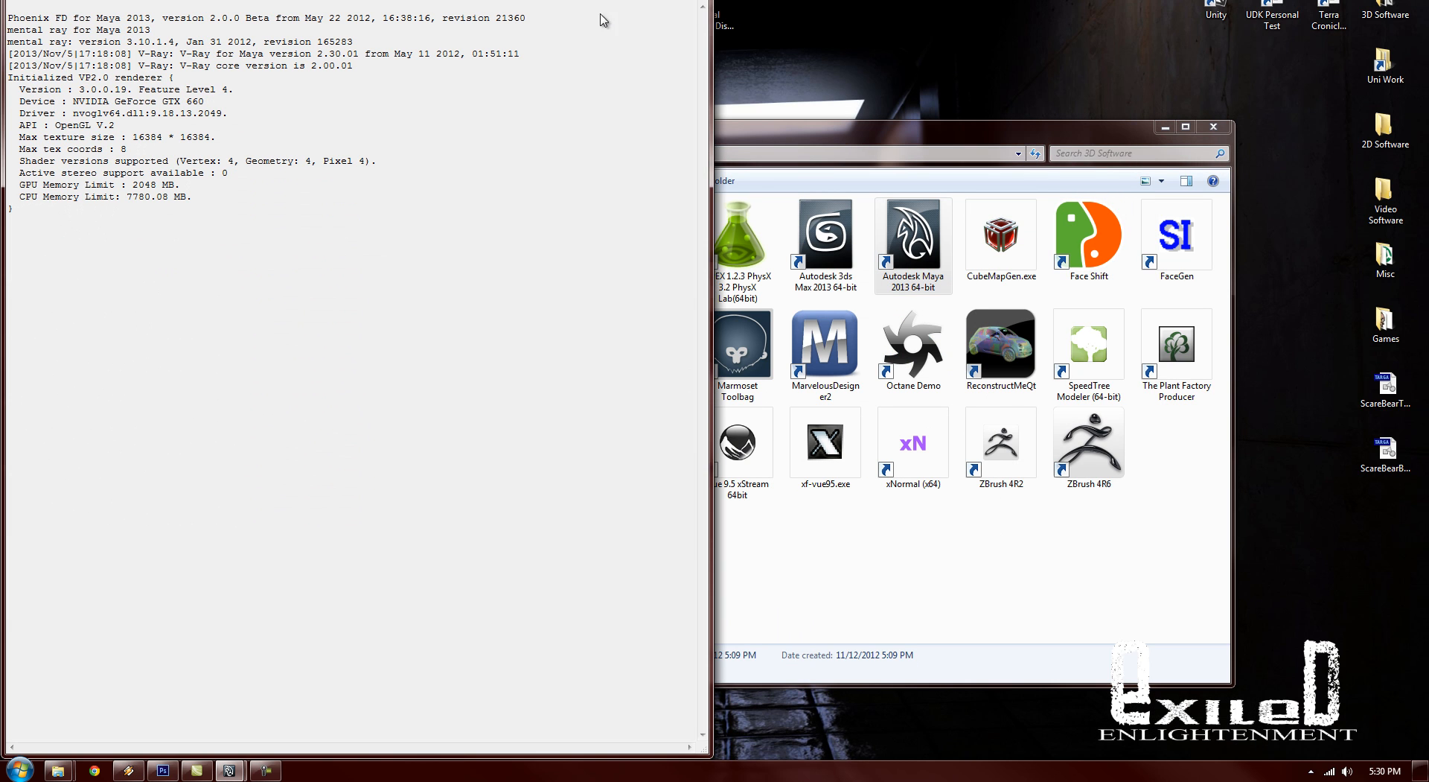
drag(886, 128, 647, 54)
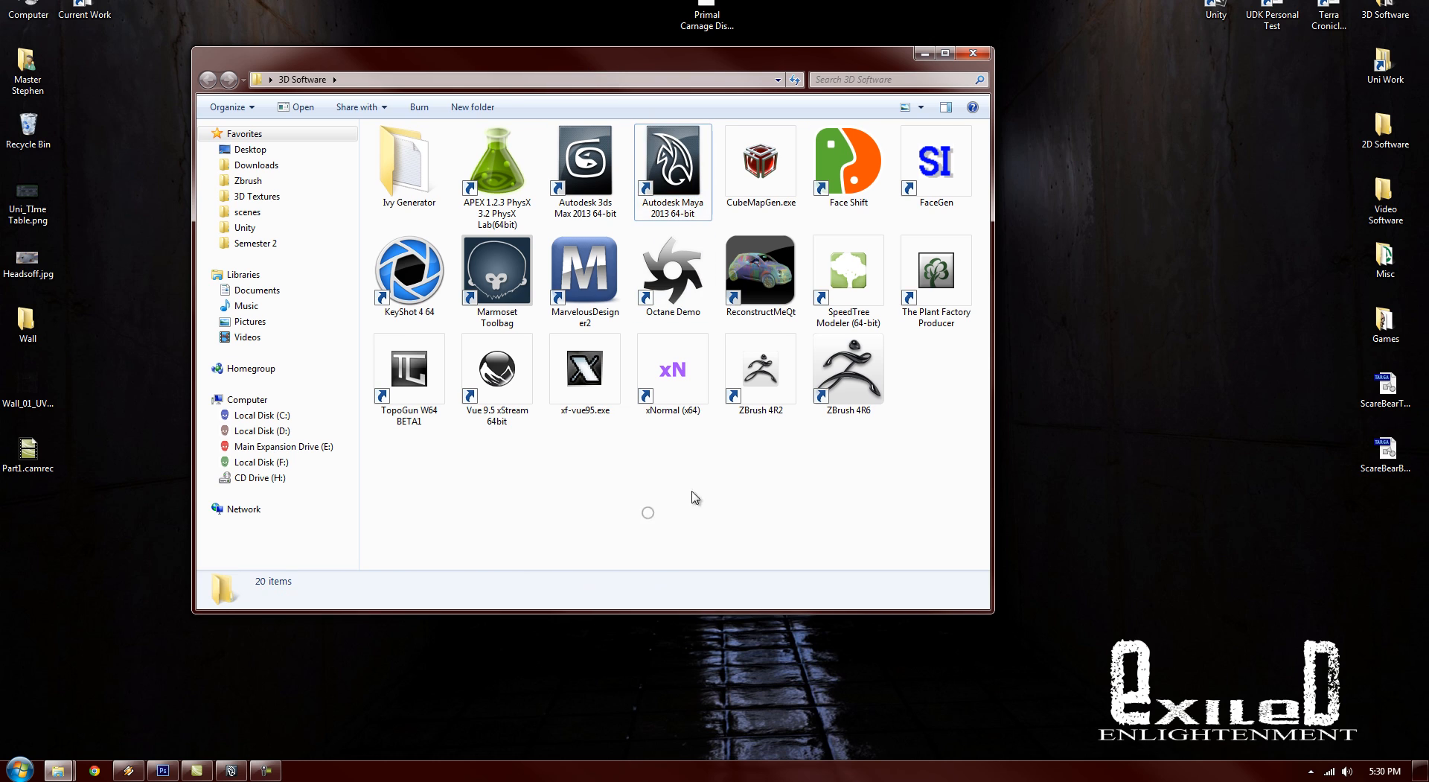
click(647, 512)
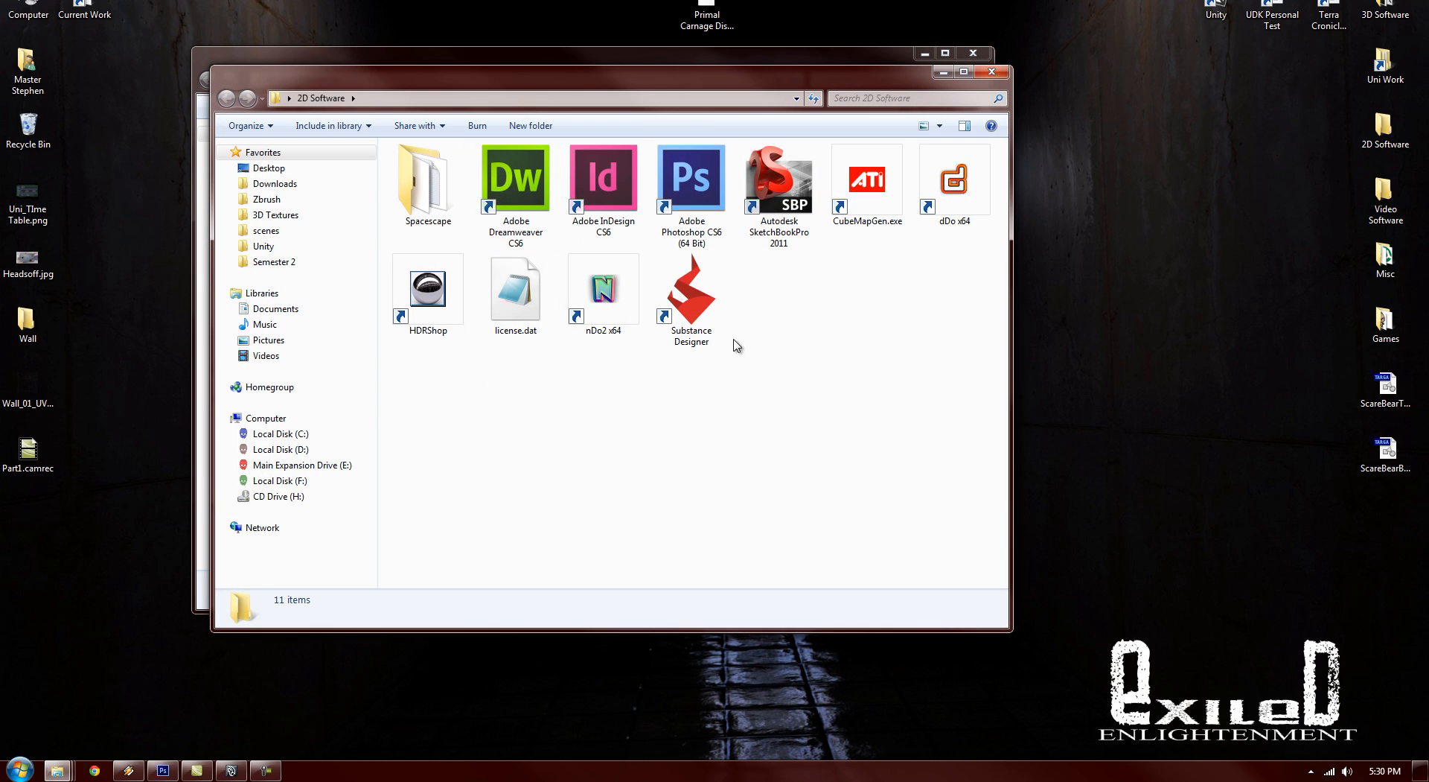
click(603, 294)
Step: Close the 2D Software and 3D Software folder windows and switch back to Photoshop
click(991, 72)
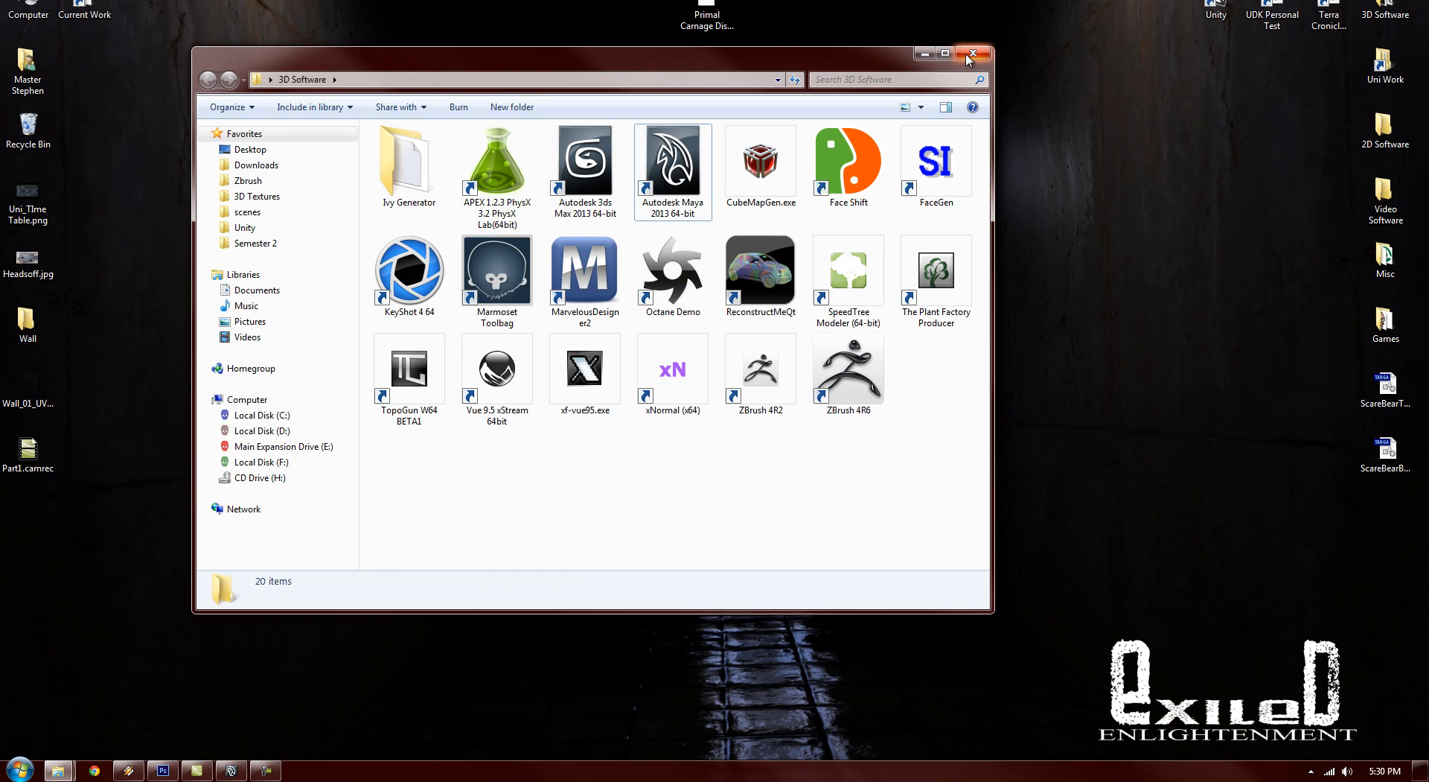
click(968, 56)
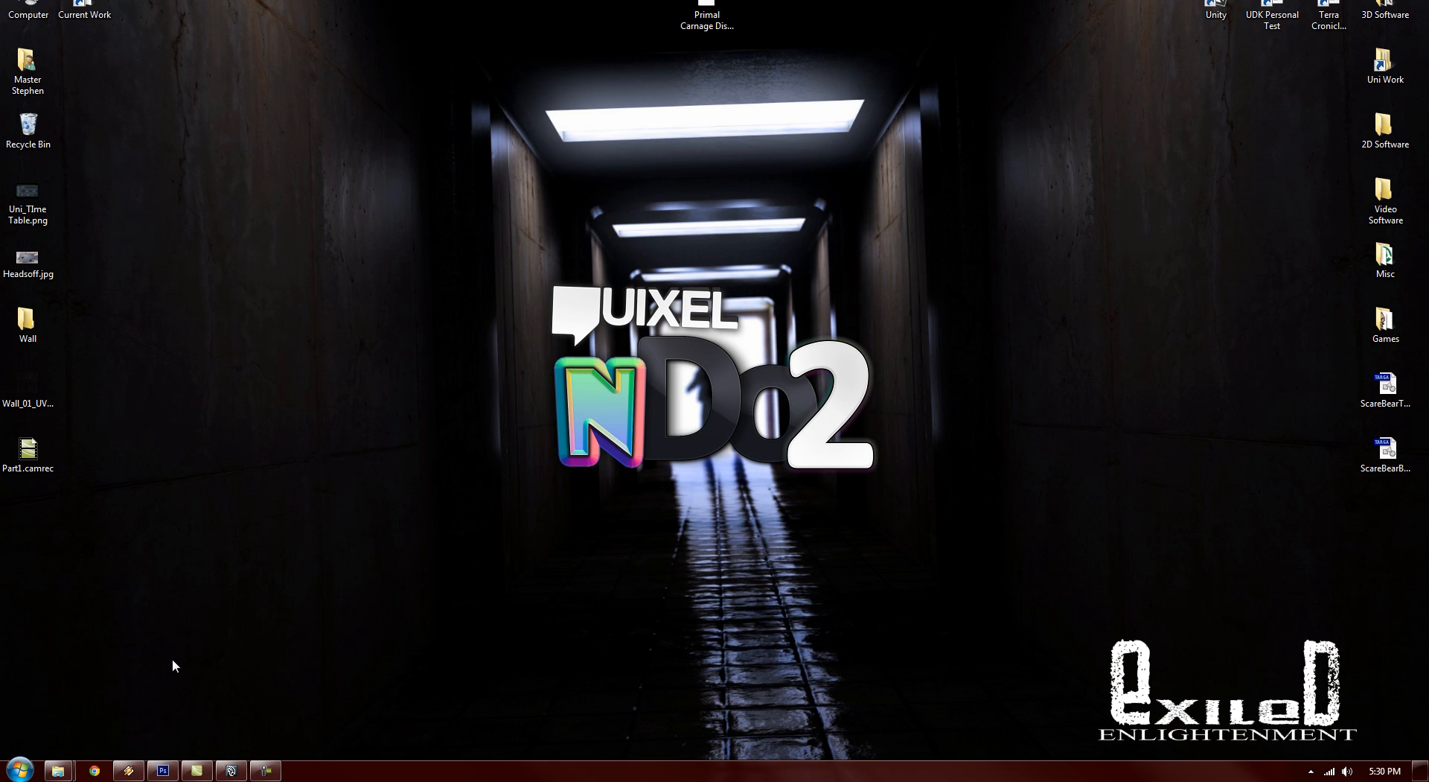
click(163, 772)
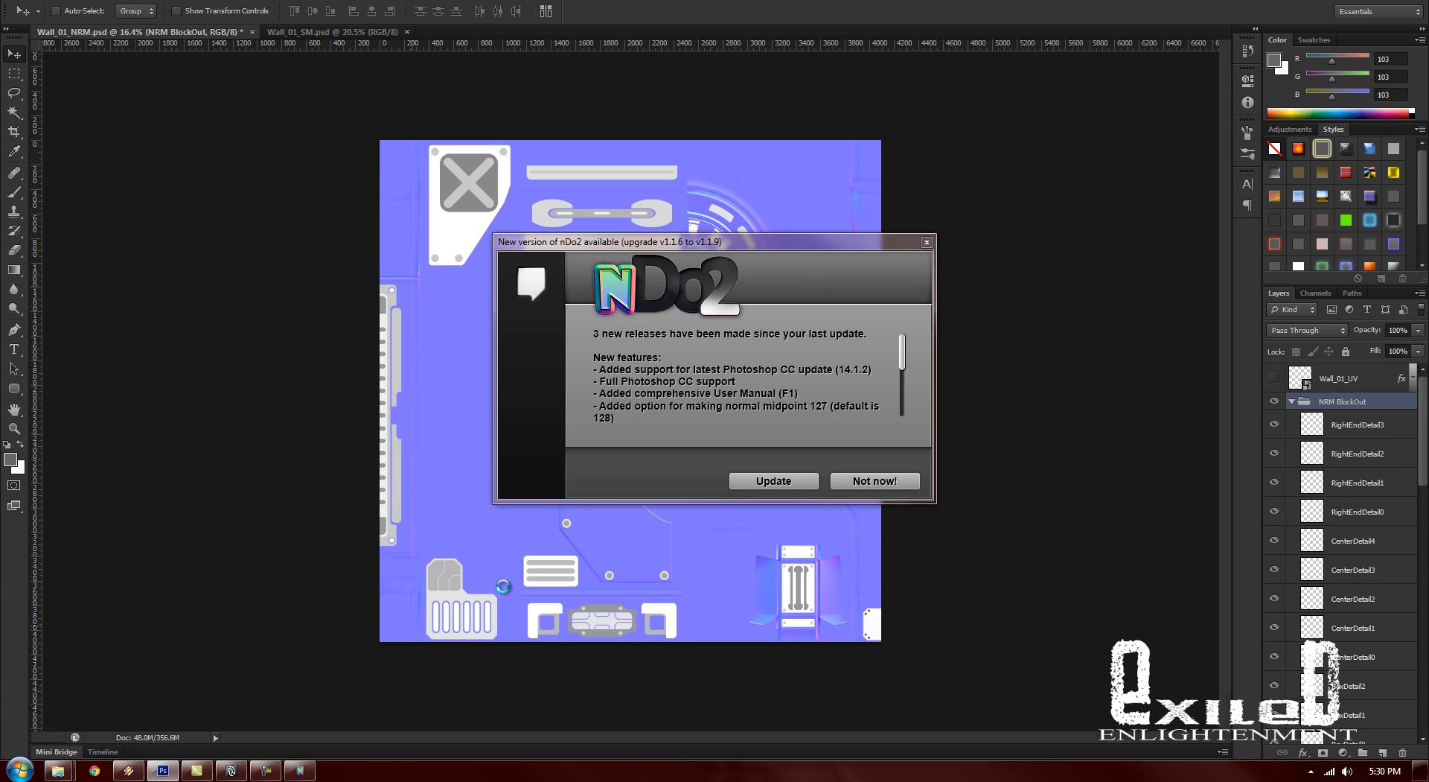
Step: Decline the nDo2 update and move the nDo2 window beside the canvas
click(871, 481)
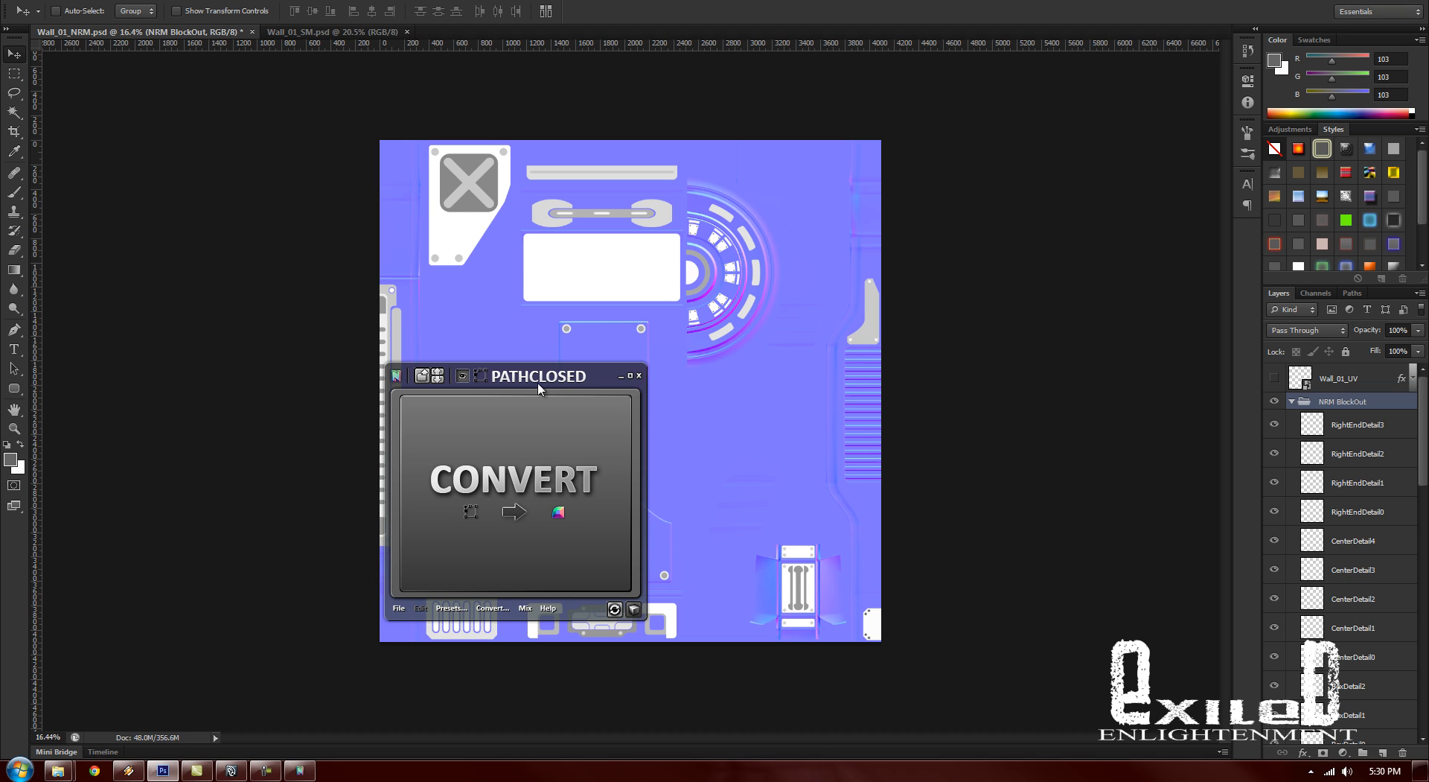
drag(563, 377, 296, 257)
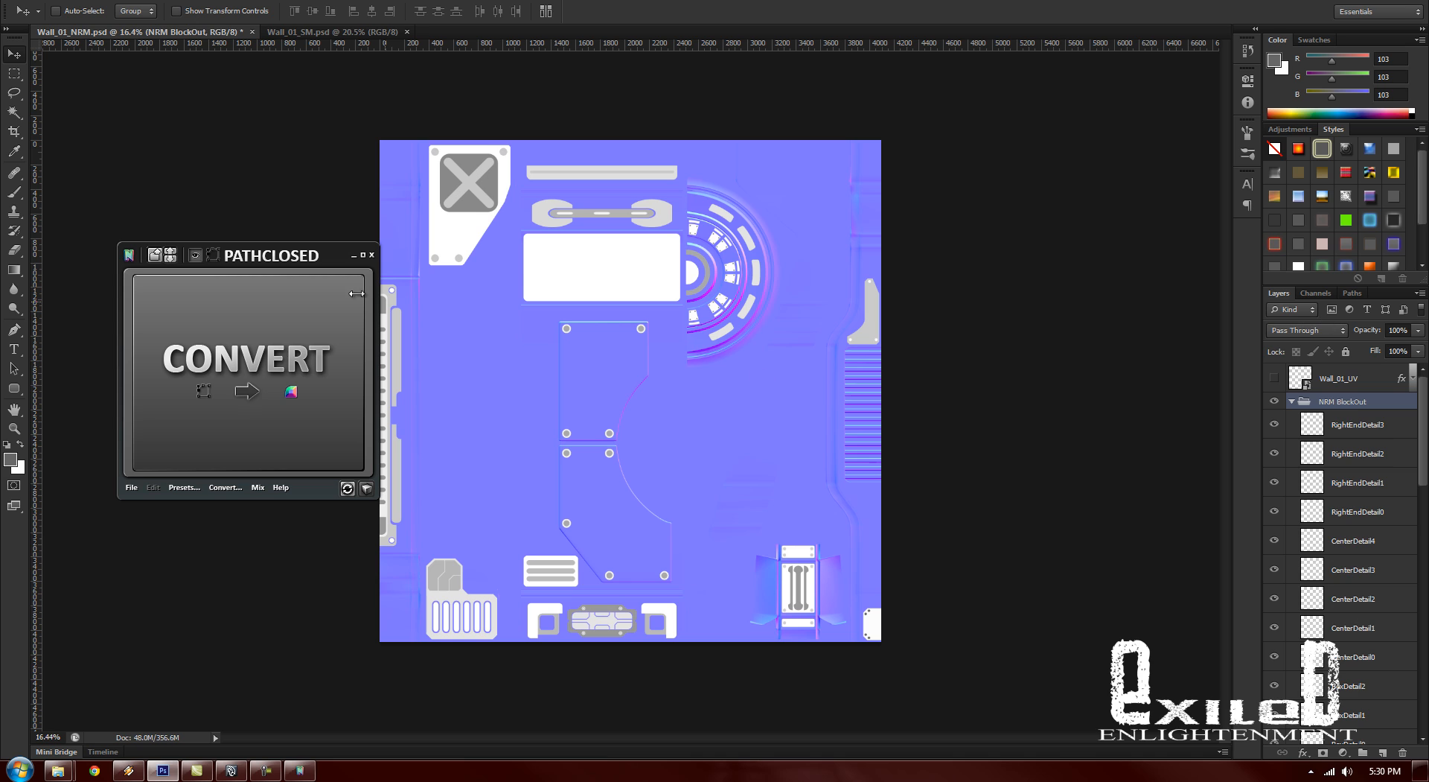
mouse_move(356, 293)
mouse_down()
mouse_move(377, 327)
mouse_move(344, 309)
mouse_up()
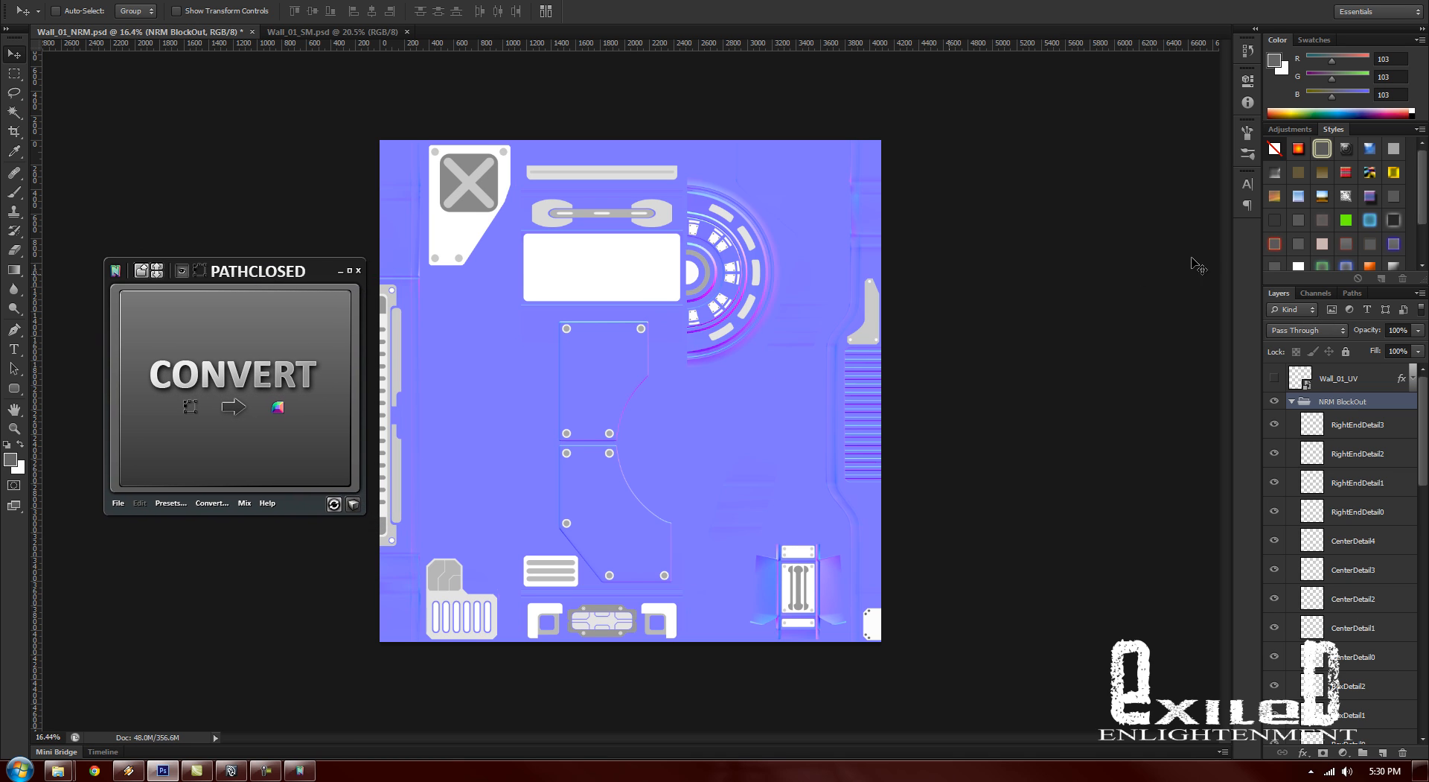
Step: Delete the leftover Work Path and return to the document's layers
click(1315, 293)
click(1278, 293)
click(1351, 293)
click(1299, 310)
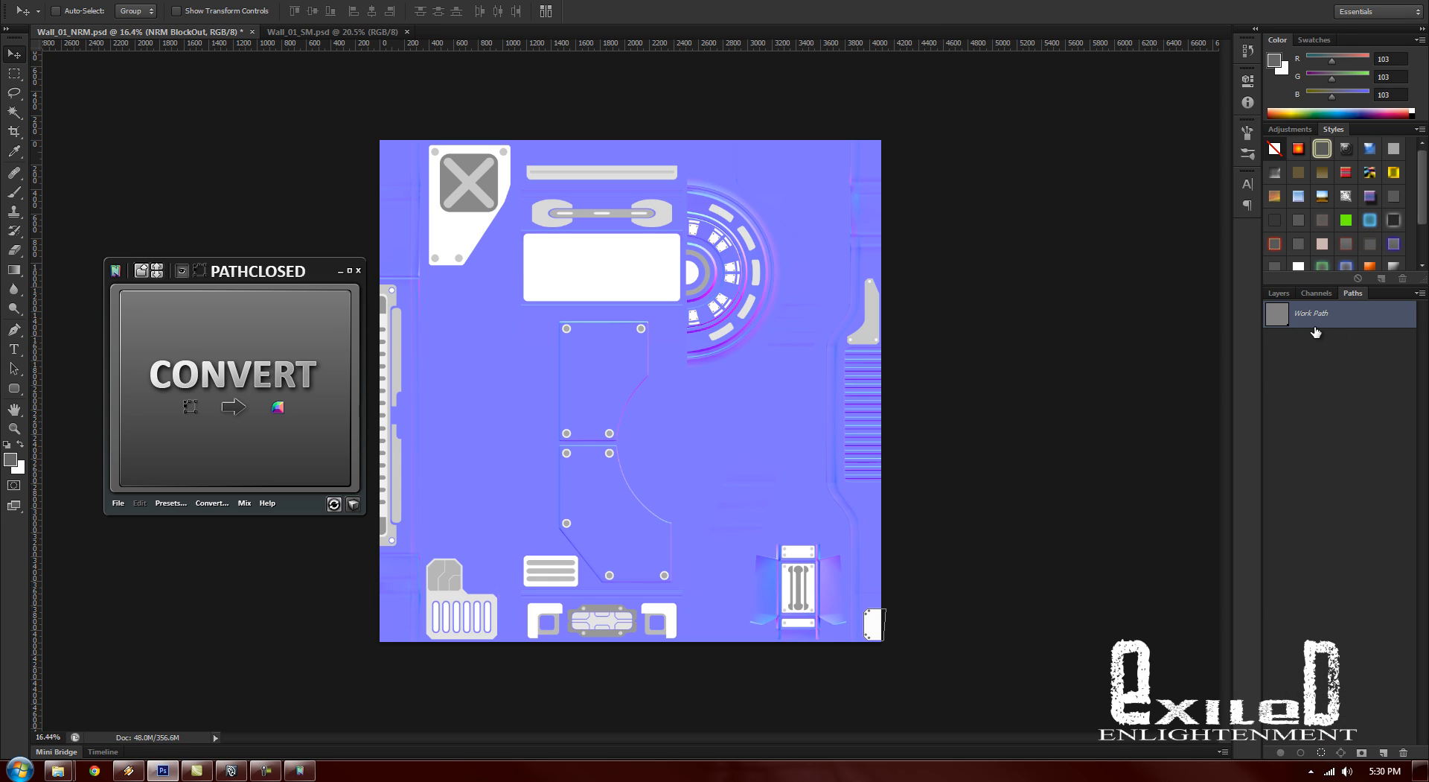
key(Delete)
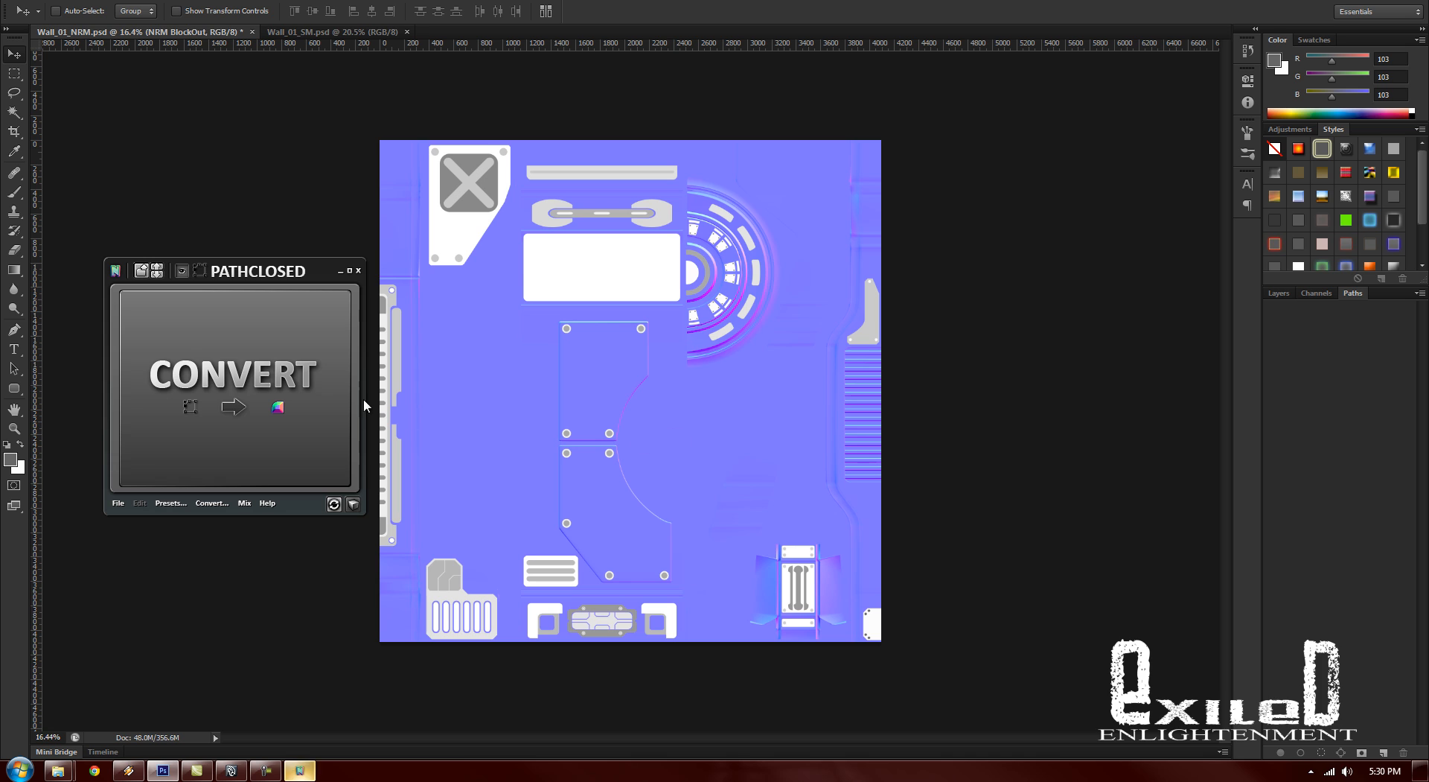
click(241, 398)
click(1279, 296)
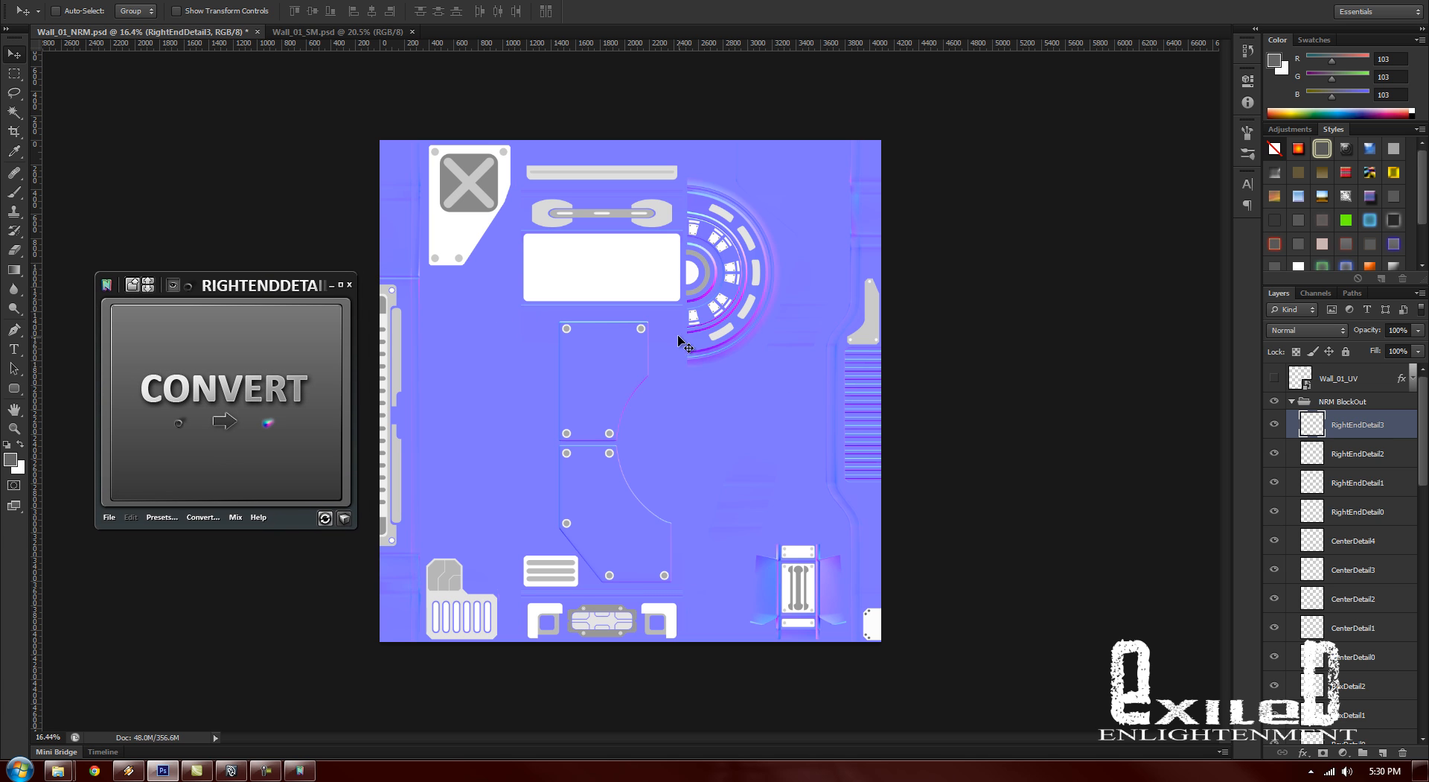
Step: Collapse the NRM BlockOut group and make it the active selection
scroll(679, 347, up, 3)
scroll(678, 351, down, 3)
scroll(675, 357, up, 2)
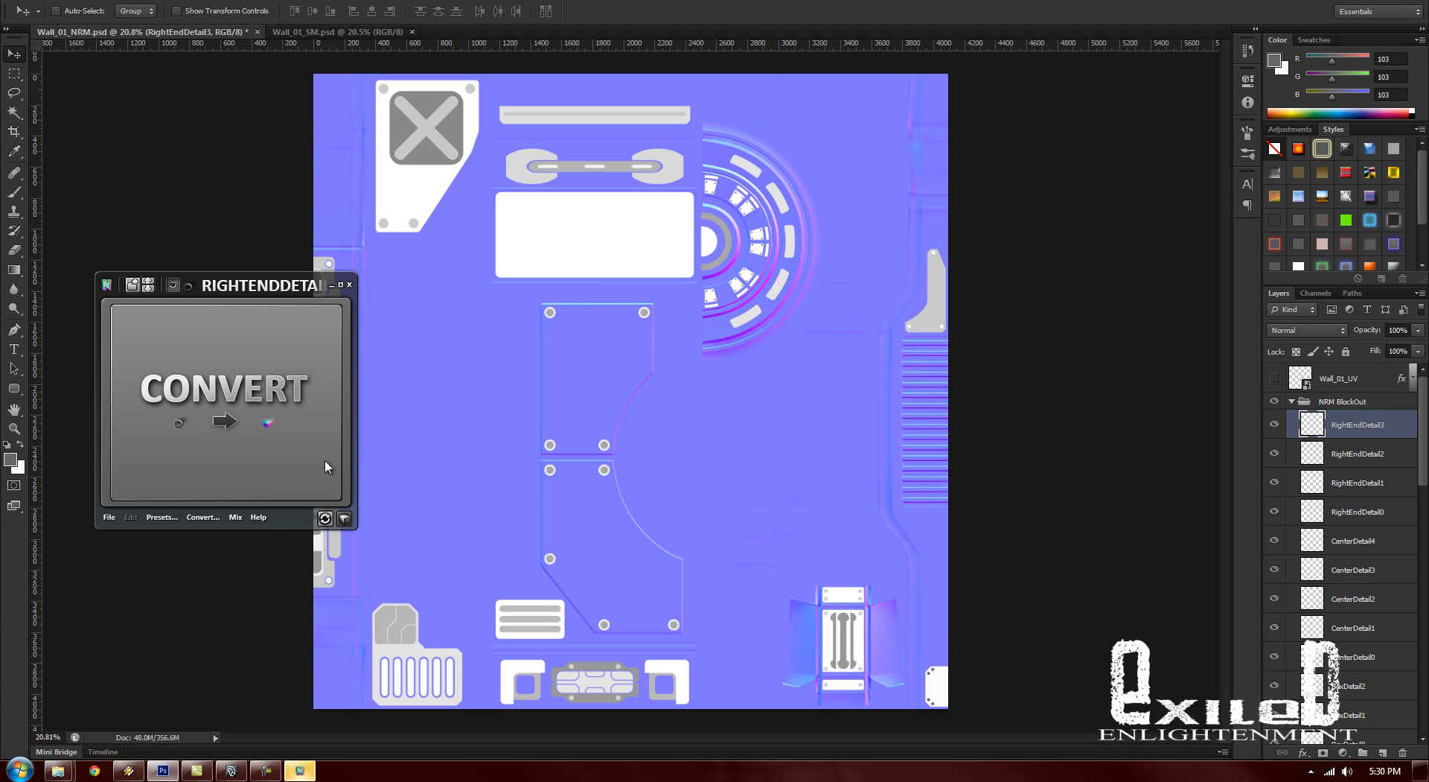
click(1292, 402)
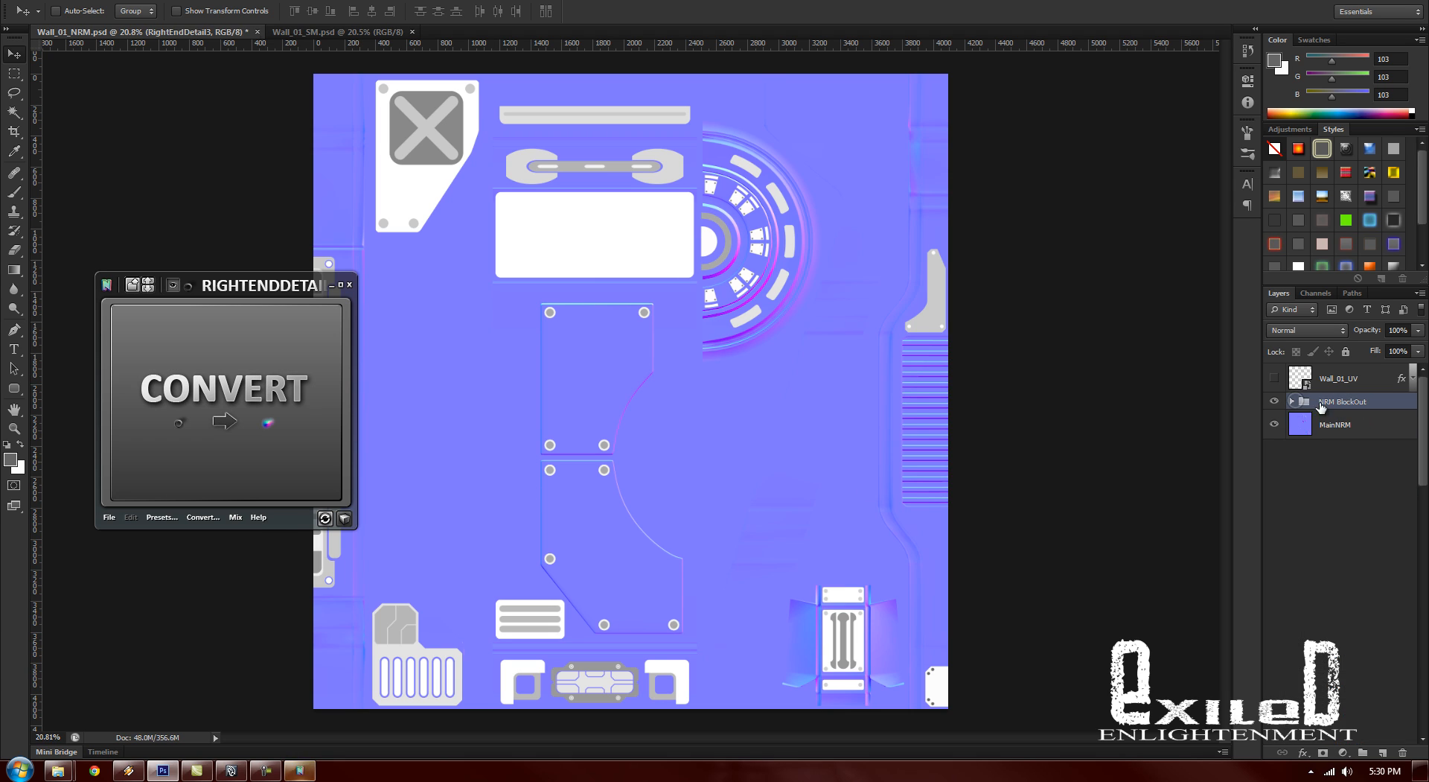
click(1321, 406)
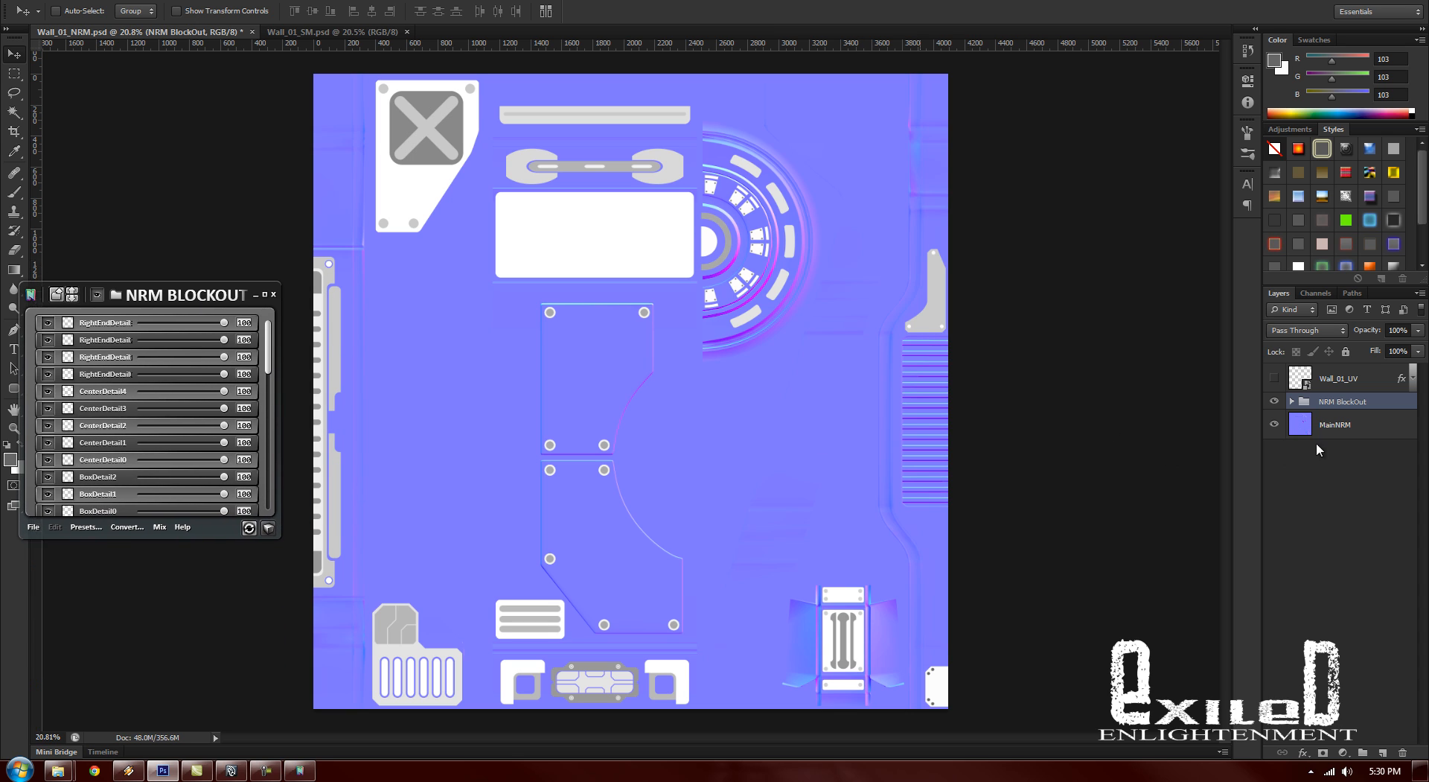
Step: Create a new empty layer and place it at the bottom of the layer stack, below MainNRM
click(1371, 562)
click(1383, 752)
drag(1374, 372, 1372, 655)
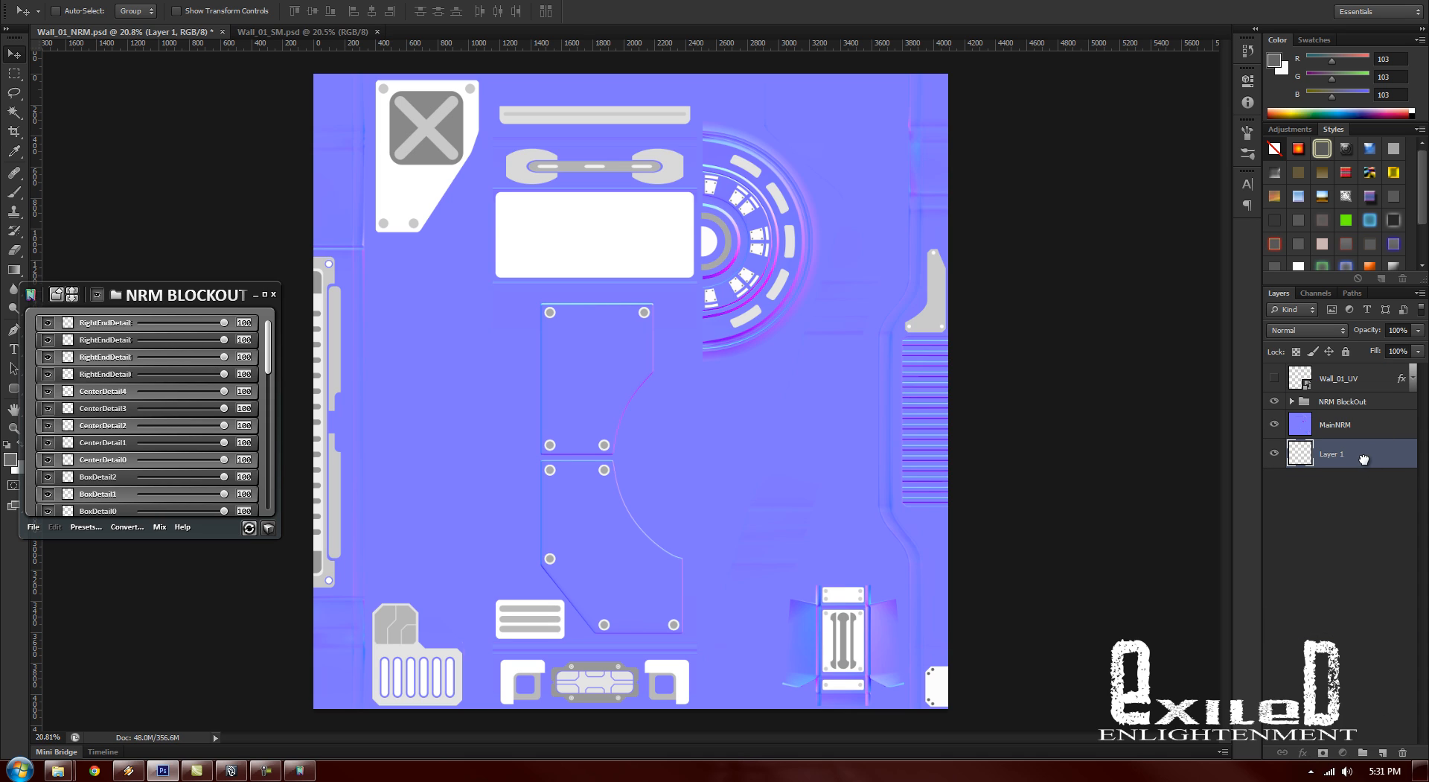
Step: Hide the NRM BlockOut group and the MainNRM layer, and select the empty Layer 1
click(1300, 428)
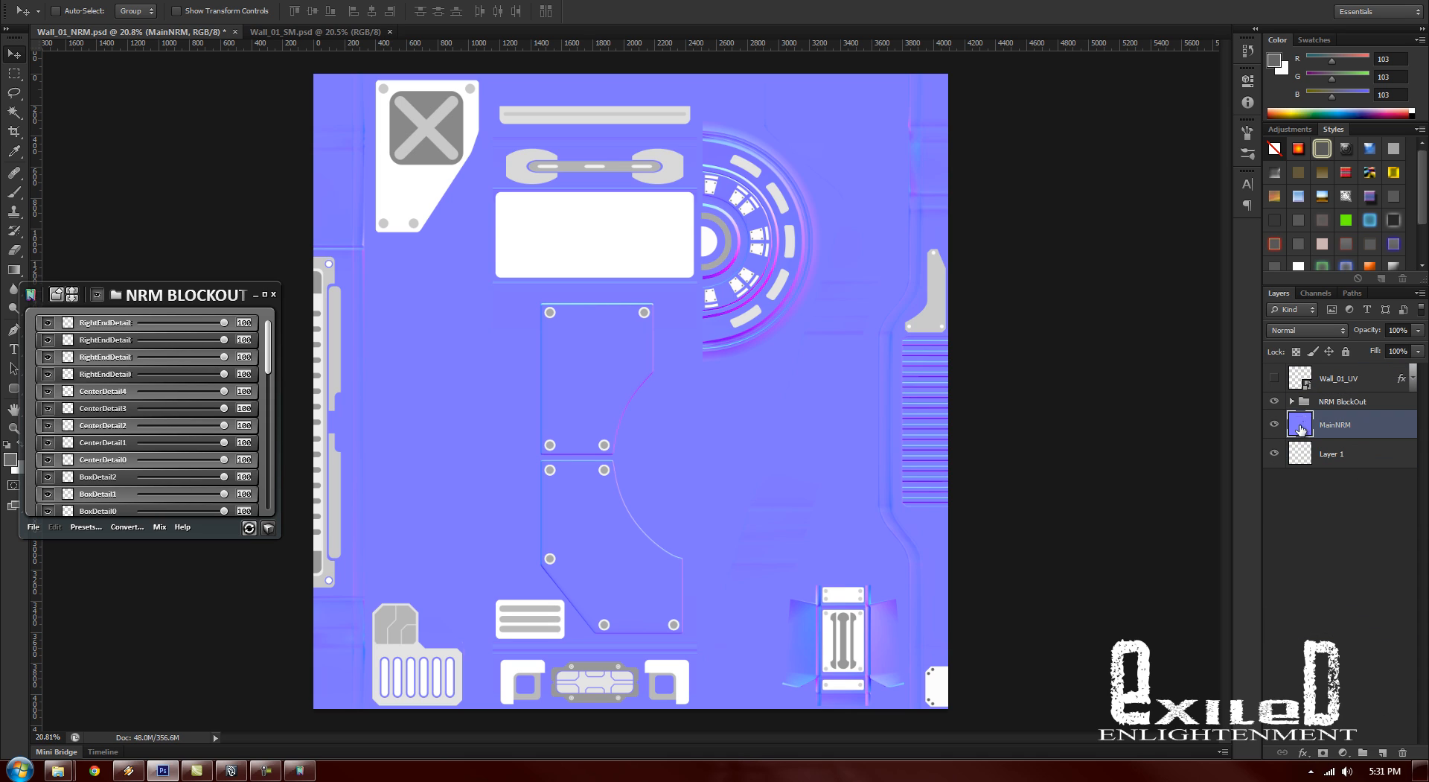
click(1274, 402)
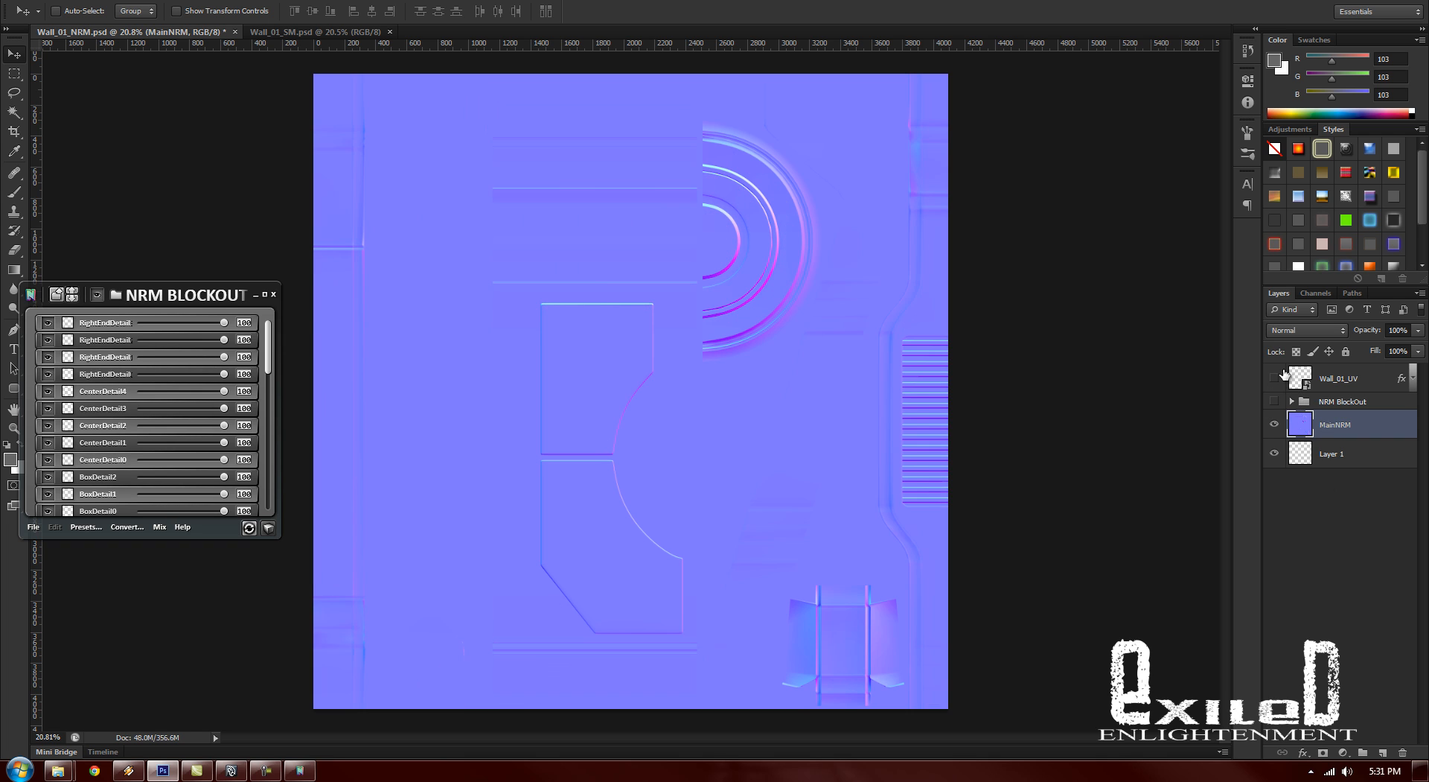
click(1275, 424)
click(1311, 449)
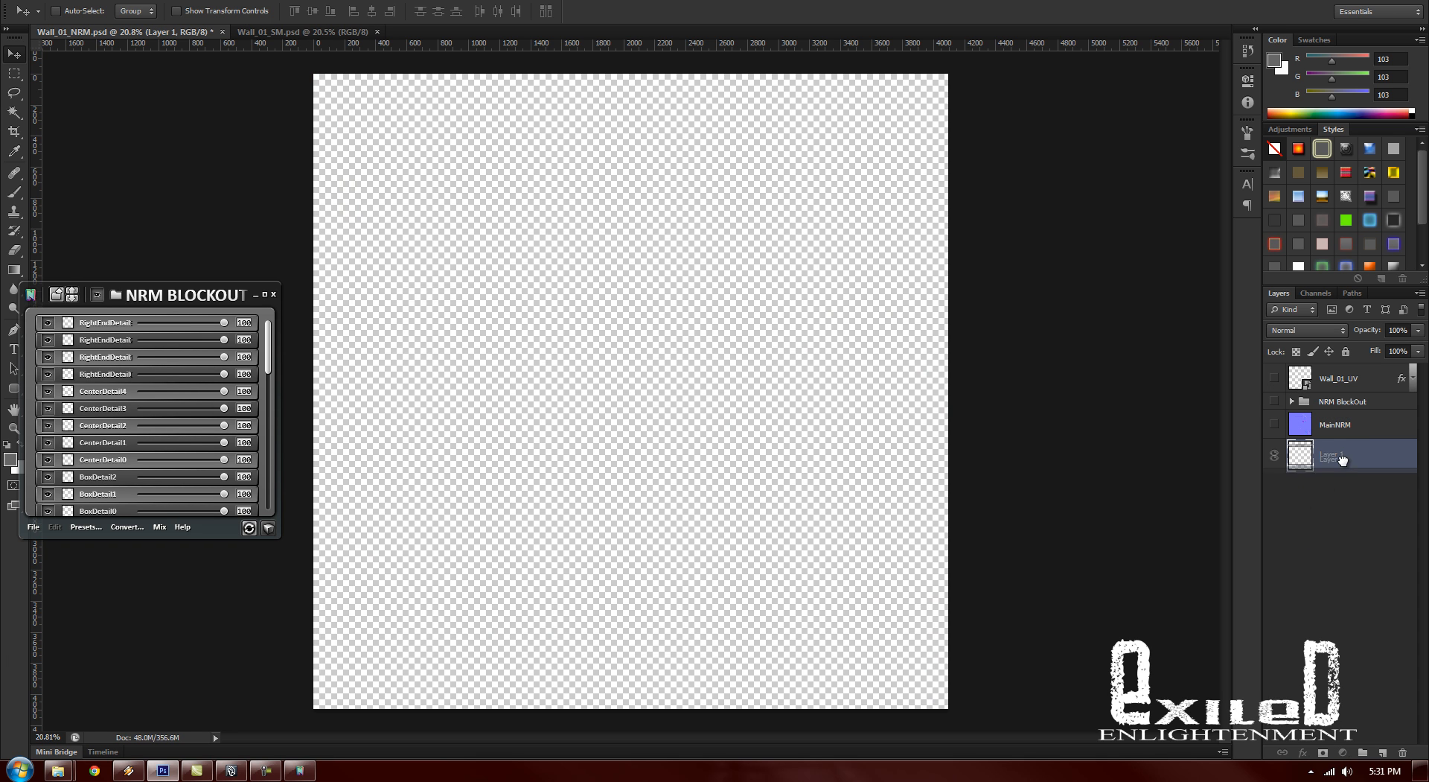
Step: Convert the empty layer into an nDo2 EdgeBrush normal and save the document
drag(212, 298, 255, 284)
click(218, 431)
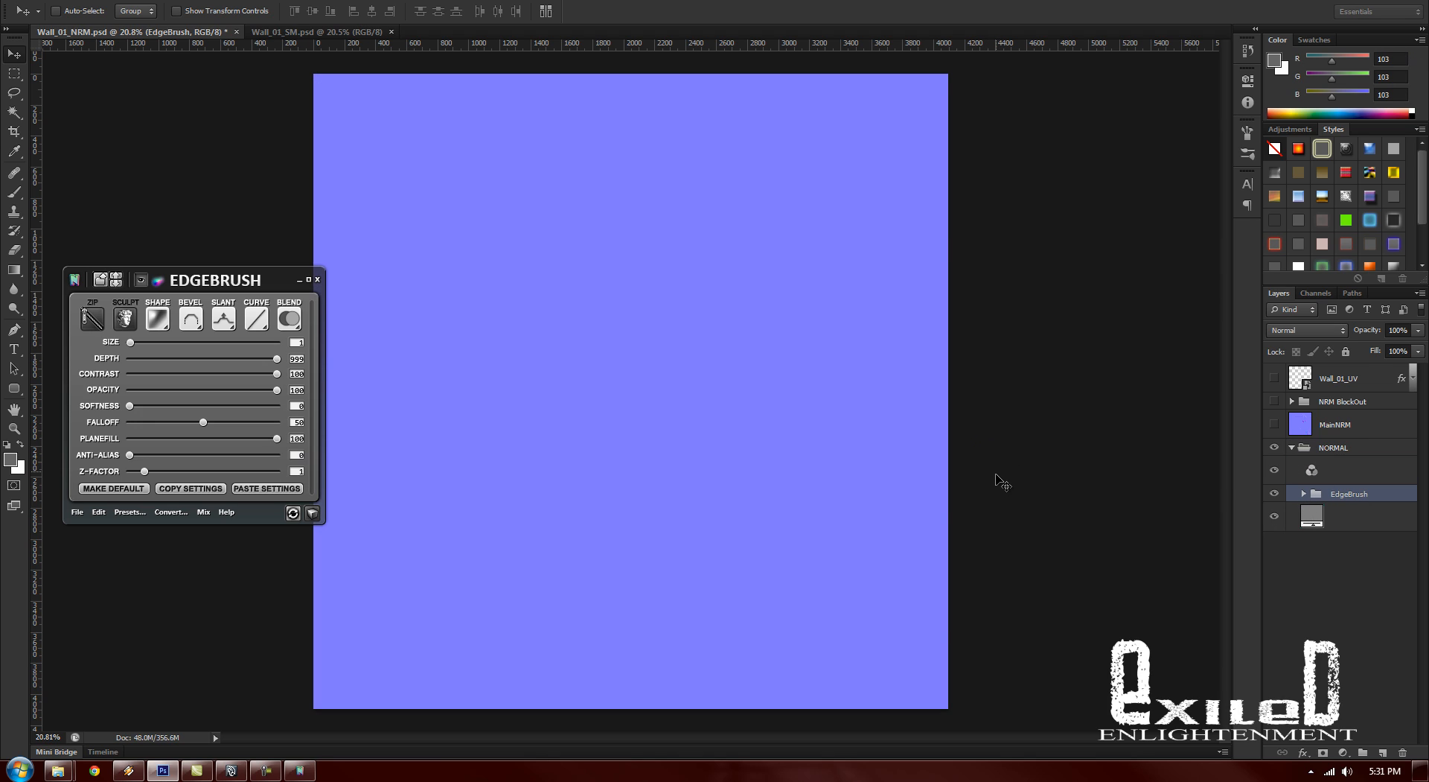
key(alt+space)
alt+click(1036, 444)
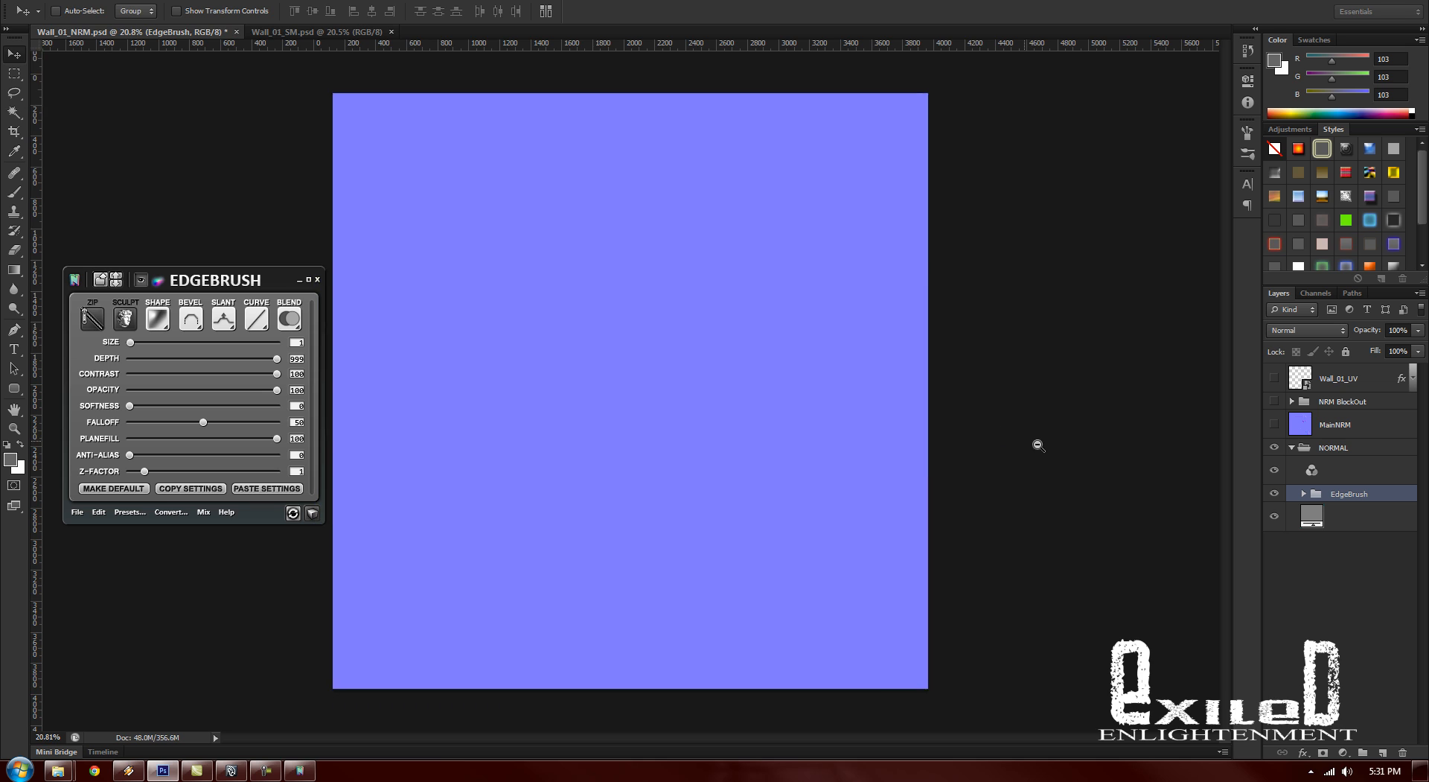
mouse_move(971, 429)
mouse_down()
mouse_move(995, 436)
mouse_move(981, 437)
mouse_up()
key(ctrl+s)
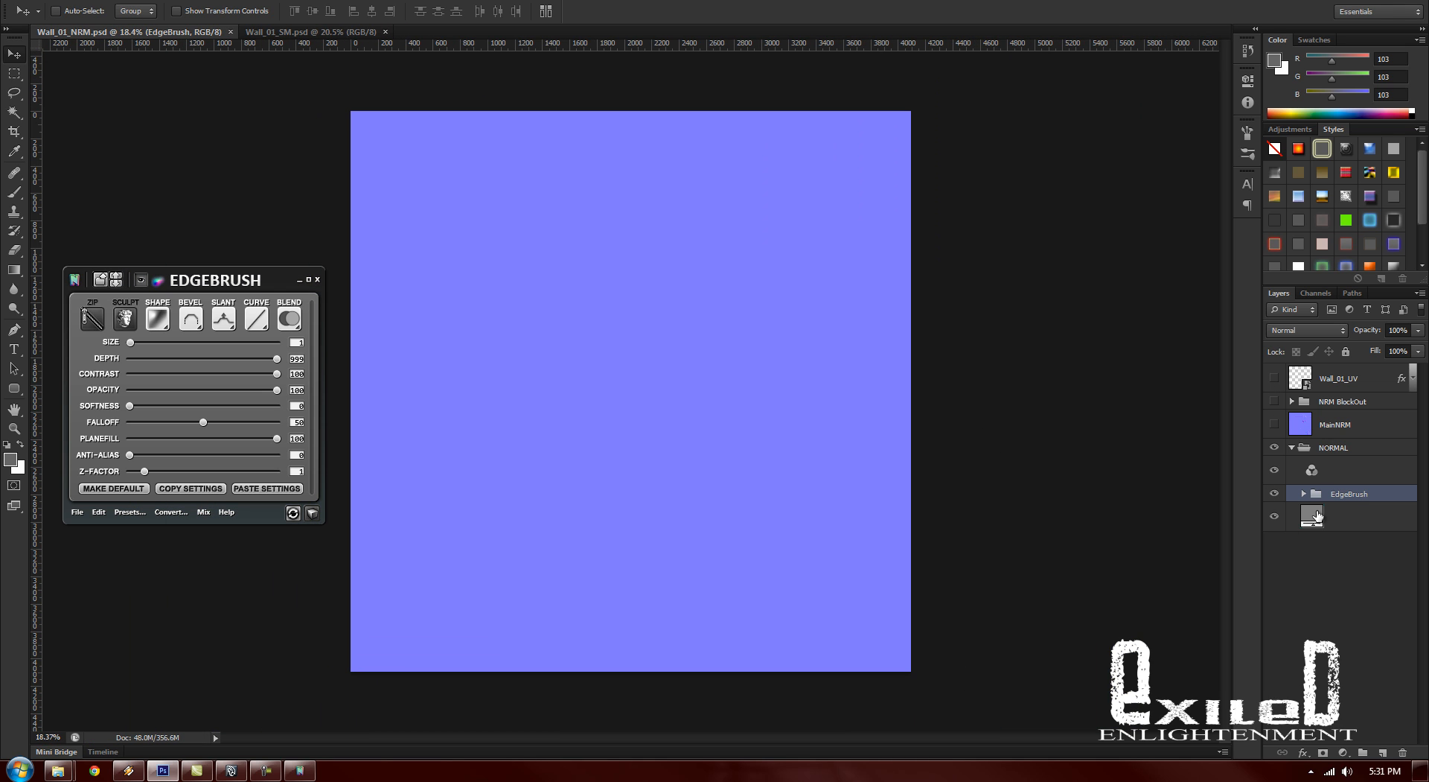
Step: Inspect the NORMAL group by toggling its adjustment layer's visibility and viewing the EdgeBrush group's contents
click(1325, 471)
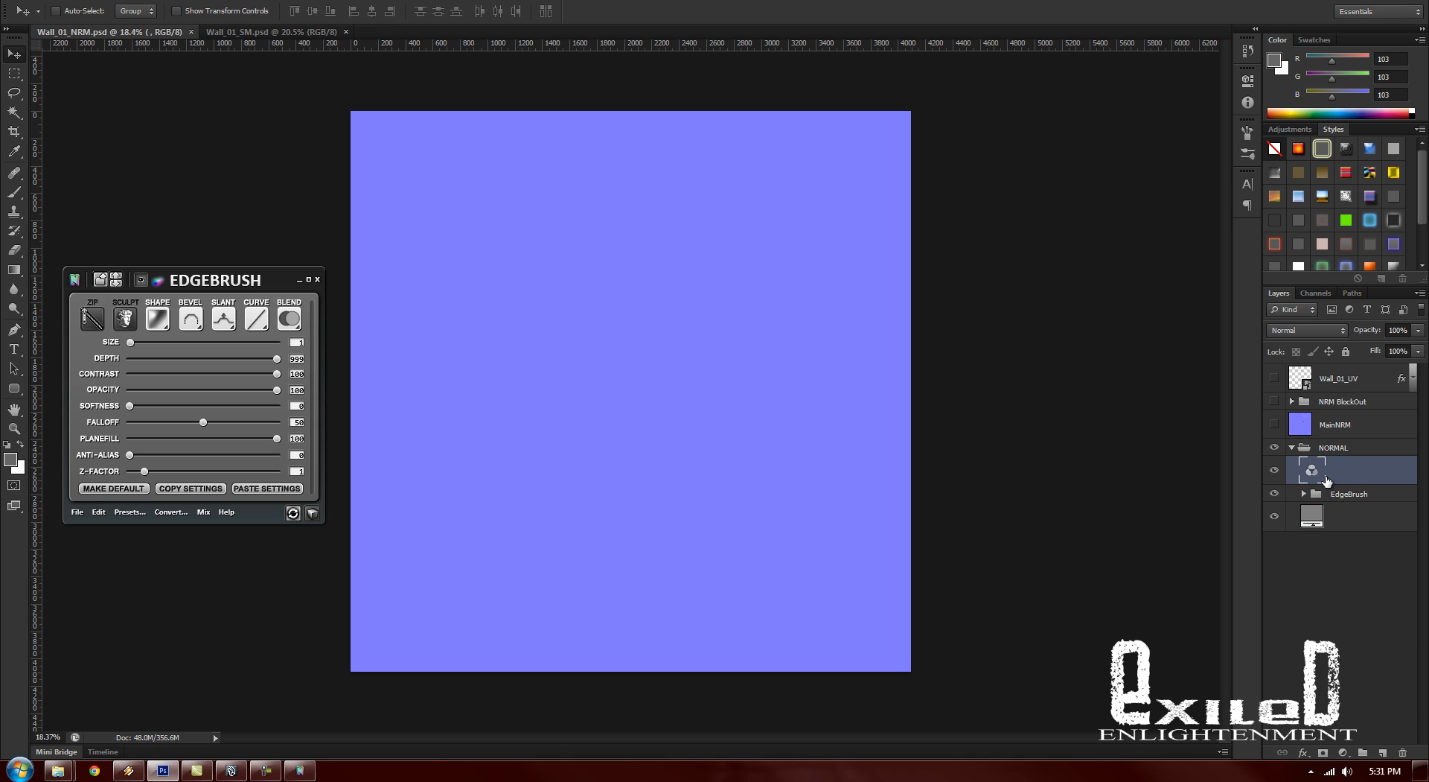
click(1275, 470)
click(1275, 469)
click(1303, 494)
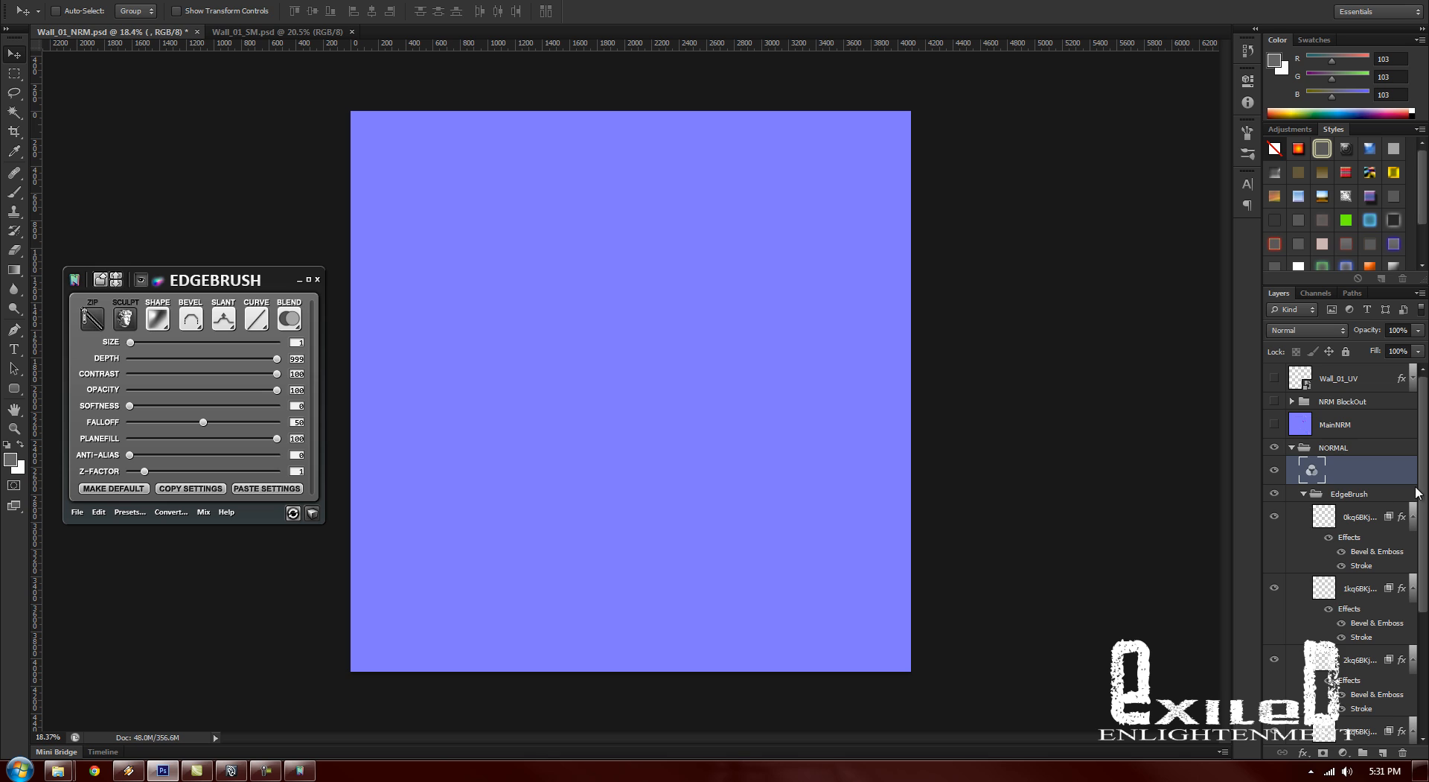
click(1303, 493)
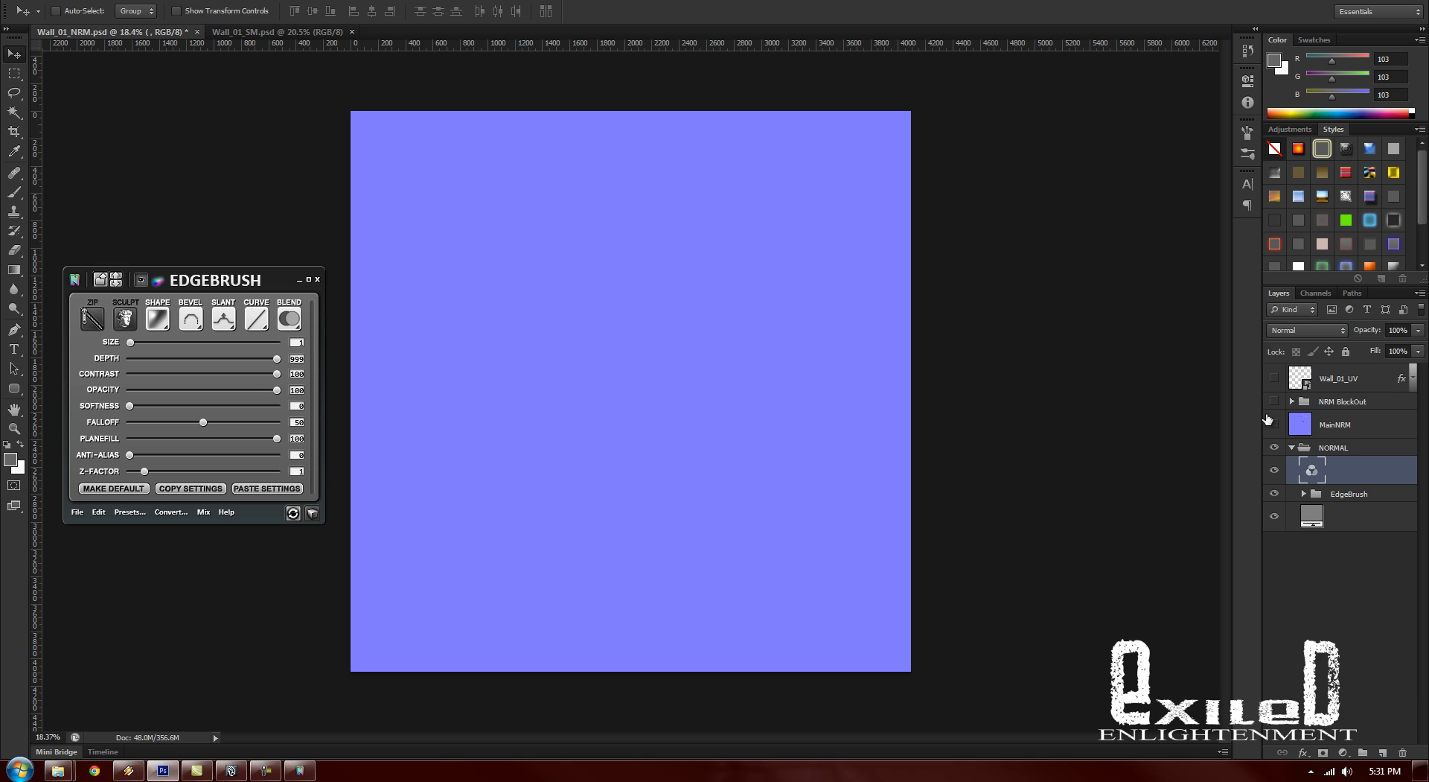
Step: Show the MainNRM layer and move it into the NORMAL group, directly above the EdgeBrush group
click(1274, 424)
click(1309, 428)
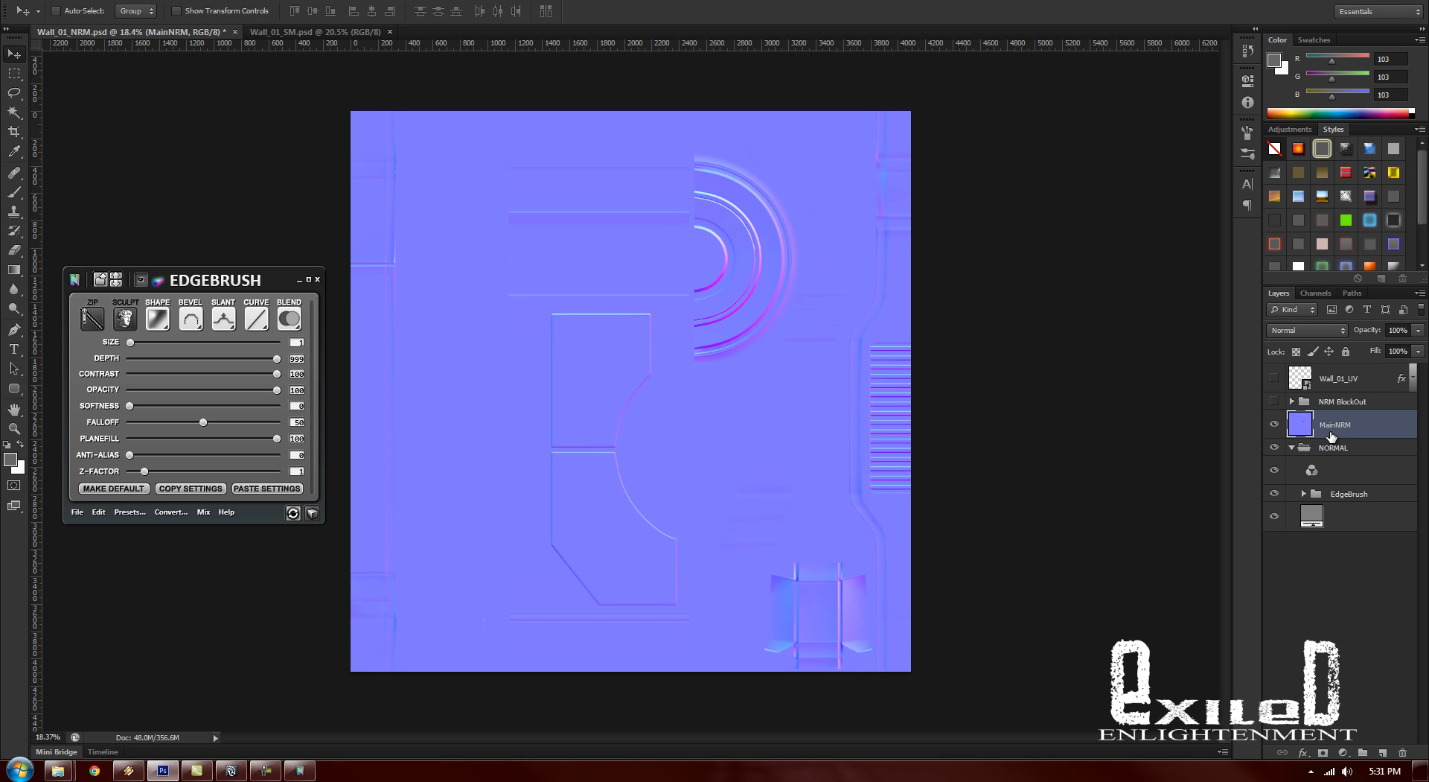
drag(1349, 425, 1389, 495)
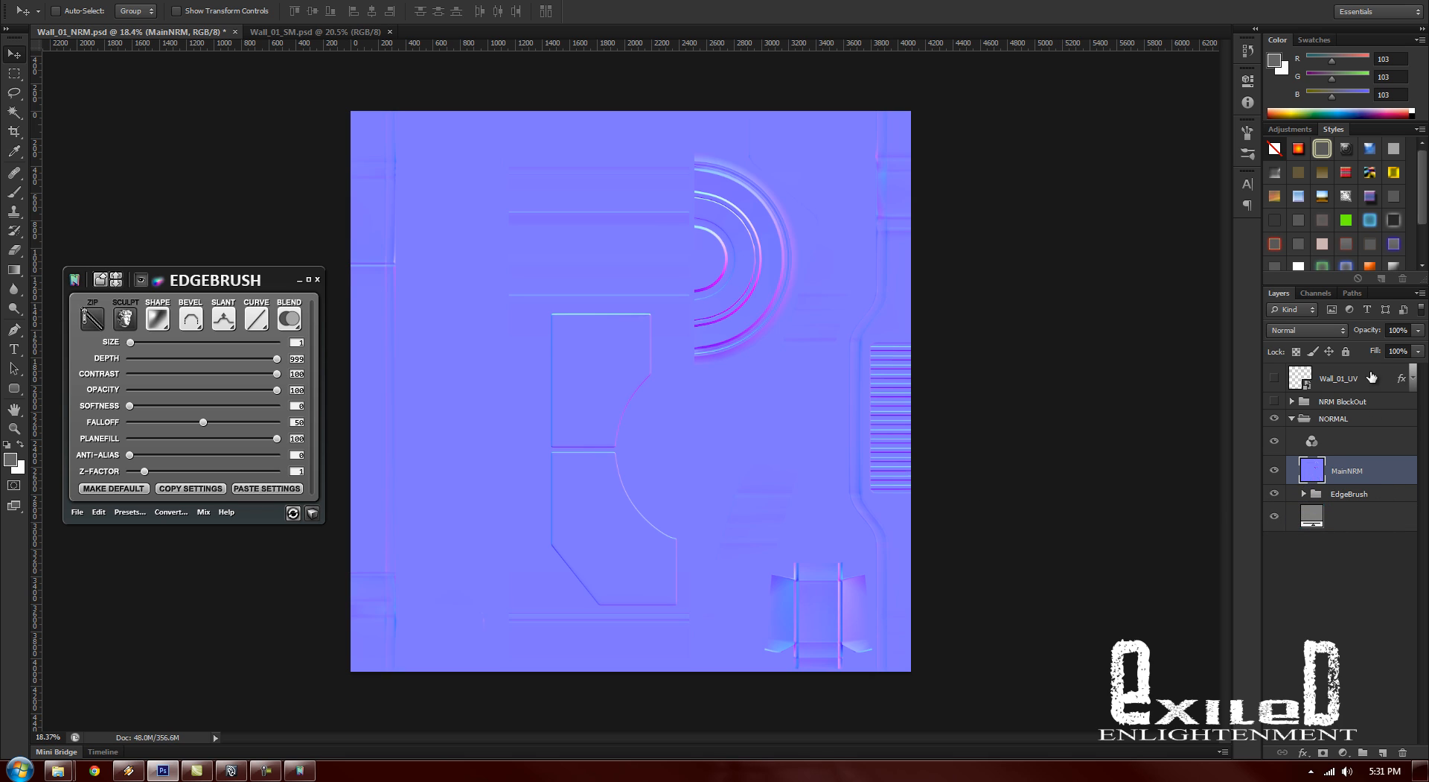
Step: Collapse the NORMAL group and show the NRM BlockOut group again, leaving both groups collapsed
click(1292, 419)
click(1275, 402)
click(1292, 401)
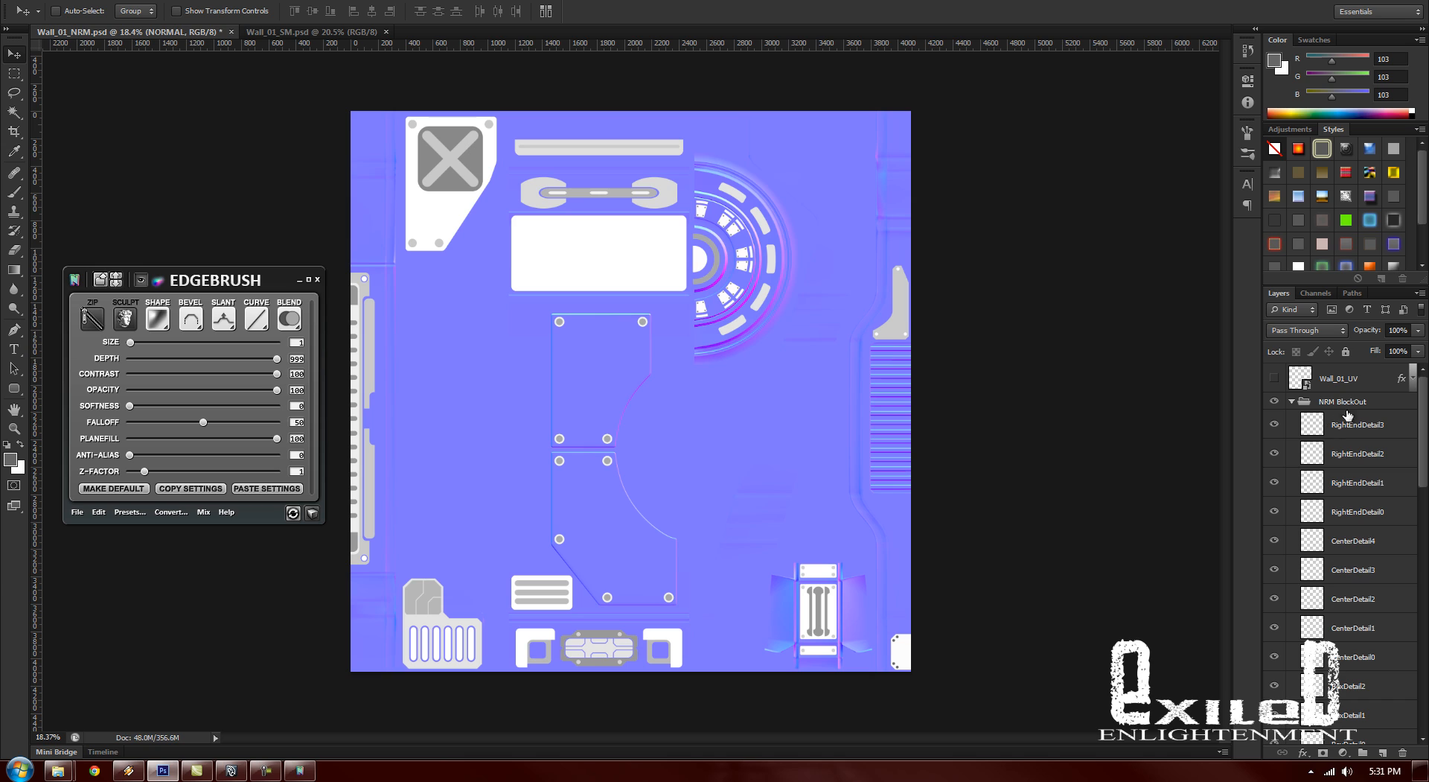
click(1293, 402)
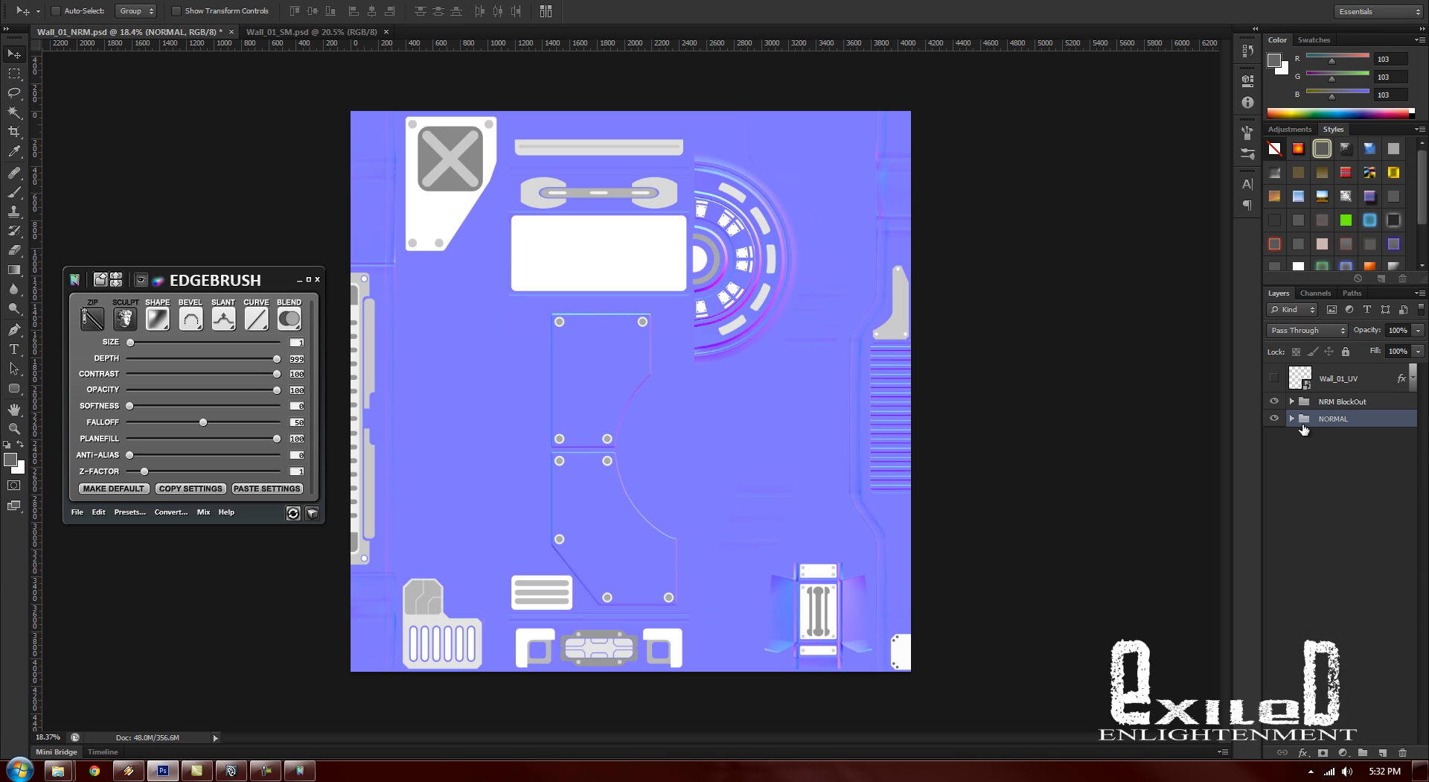
Step: Duplicate the NRM BlockOut group, rename the copy Backup and hide it
click(1301, 404)
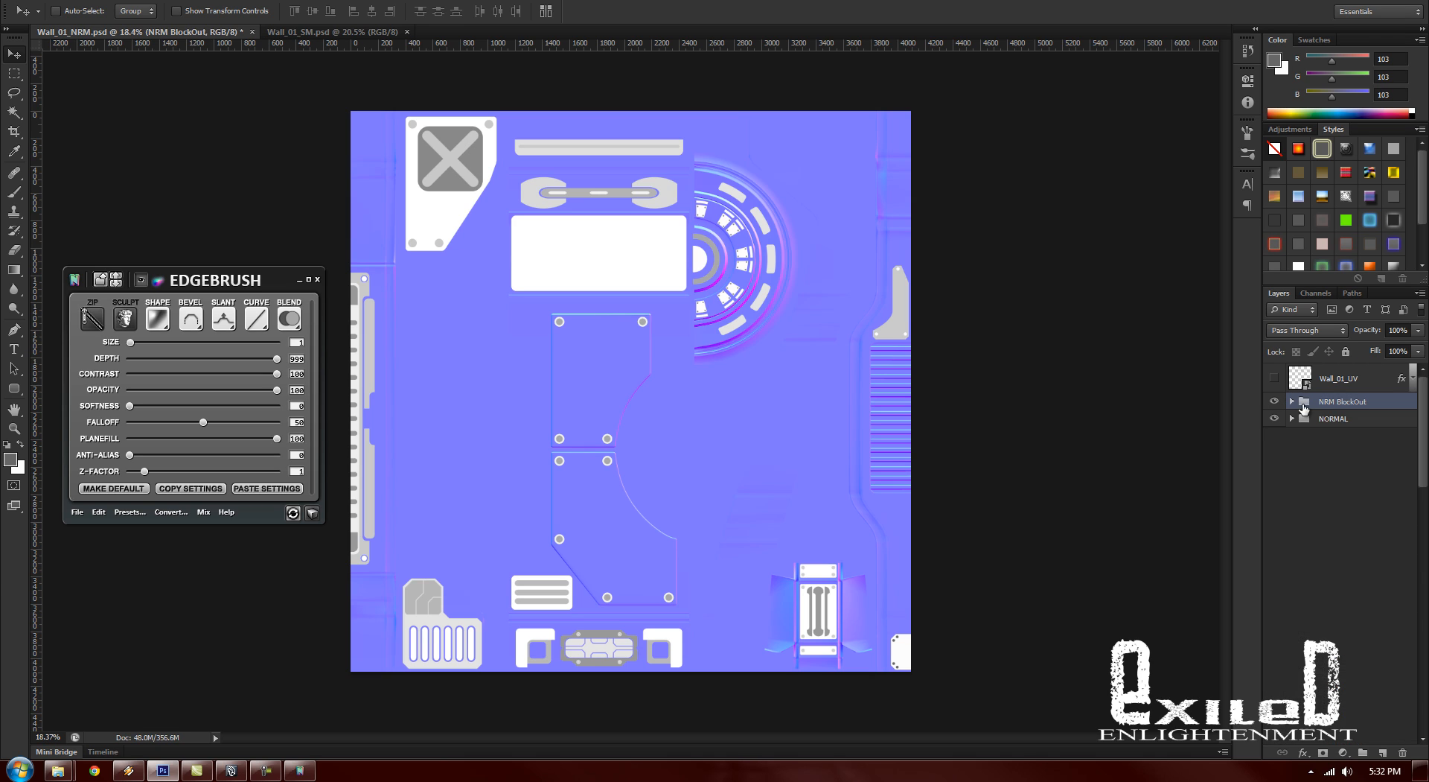
right_click(1303, 405)
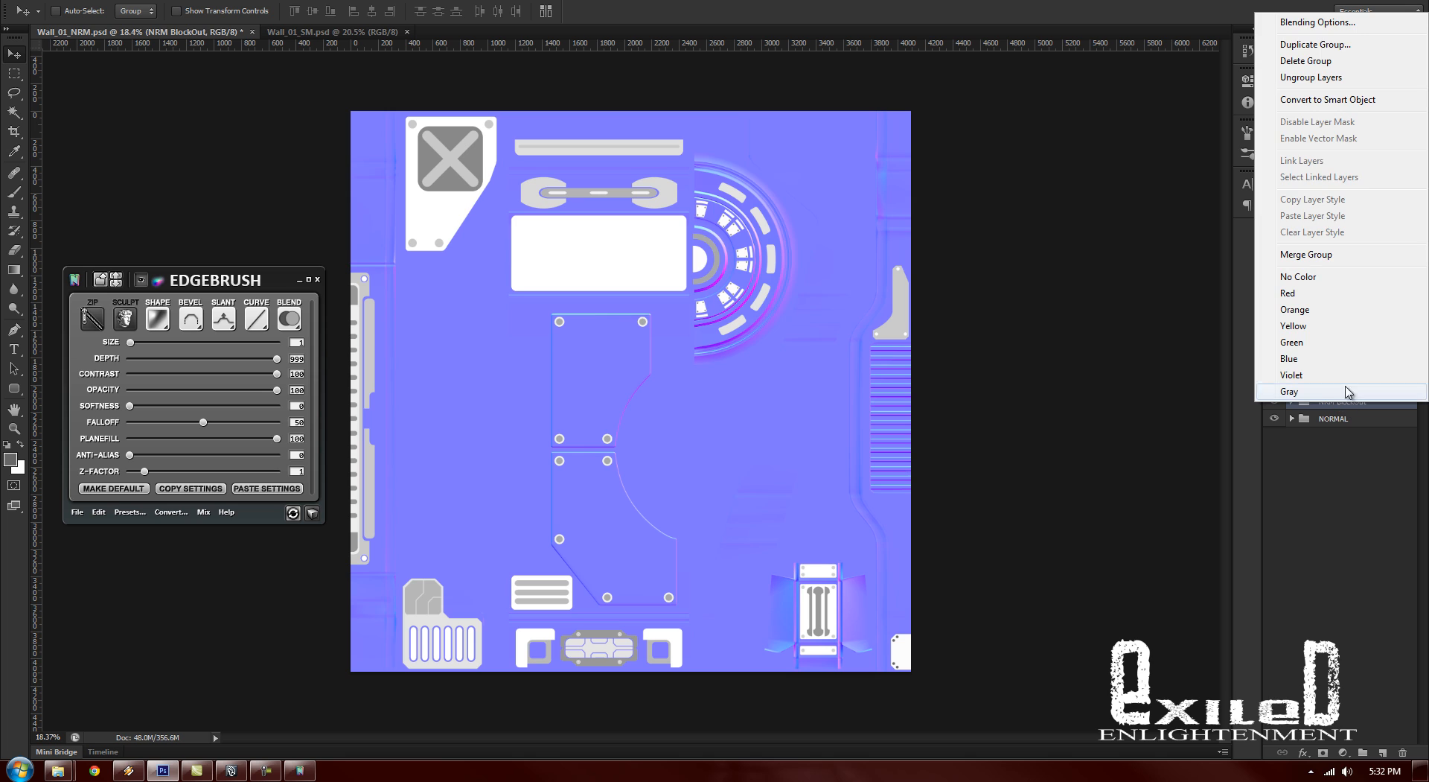
click(1353, 45)
key(Return)
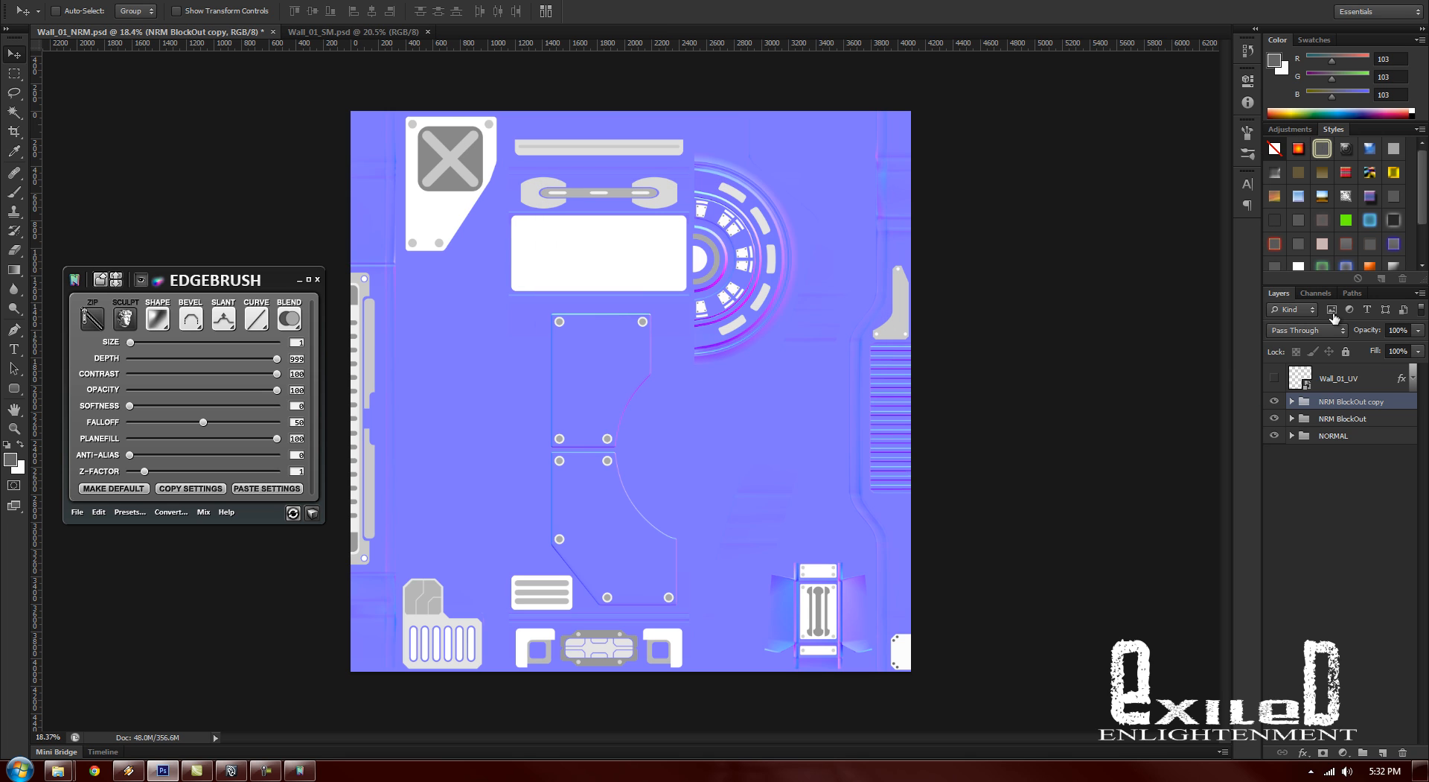
double_click(1356, 402)
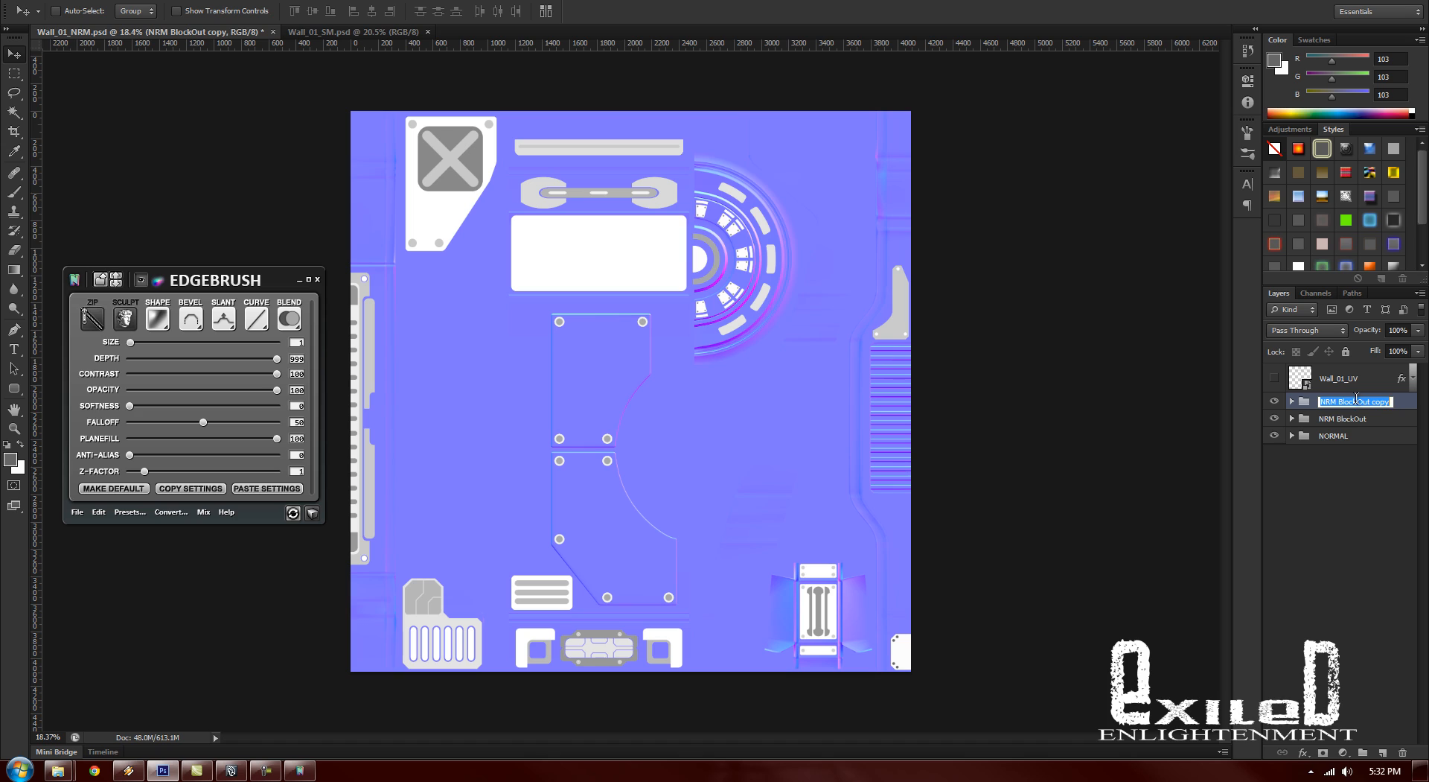
text(S)
key(Return)
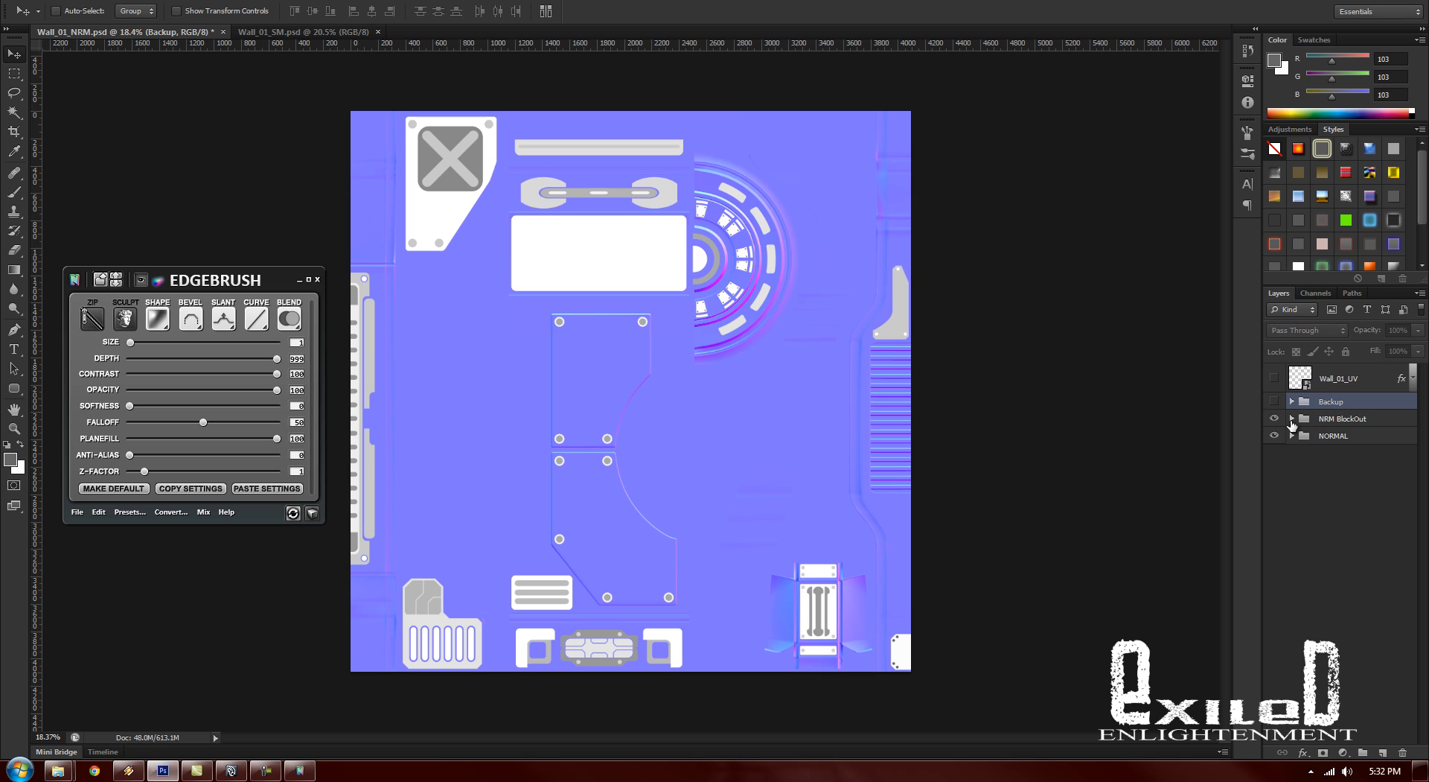
Step: Take all detail layers from RightEndDetail3 to LeftEndDetail0 out of the NRM BlockOut group and remove the emptied group
click(1292, 419)
click(1348, 422)
click(1372, 443)
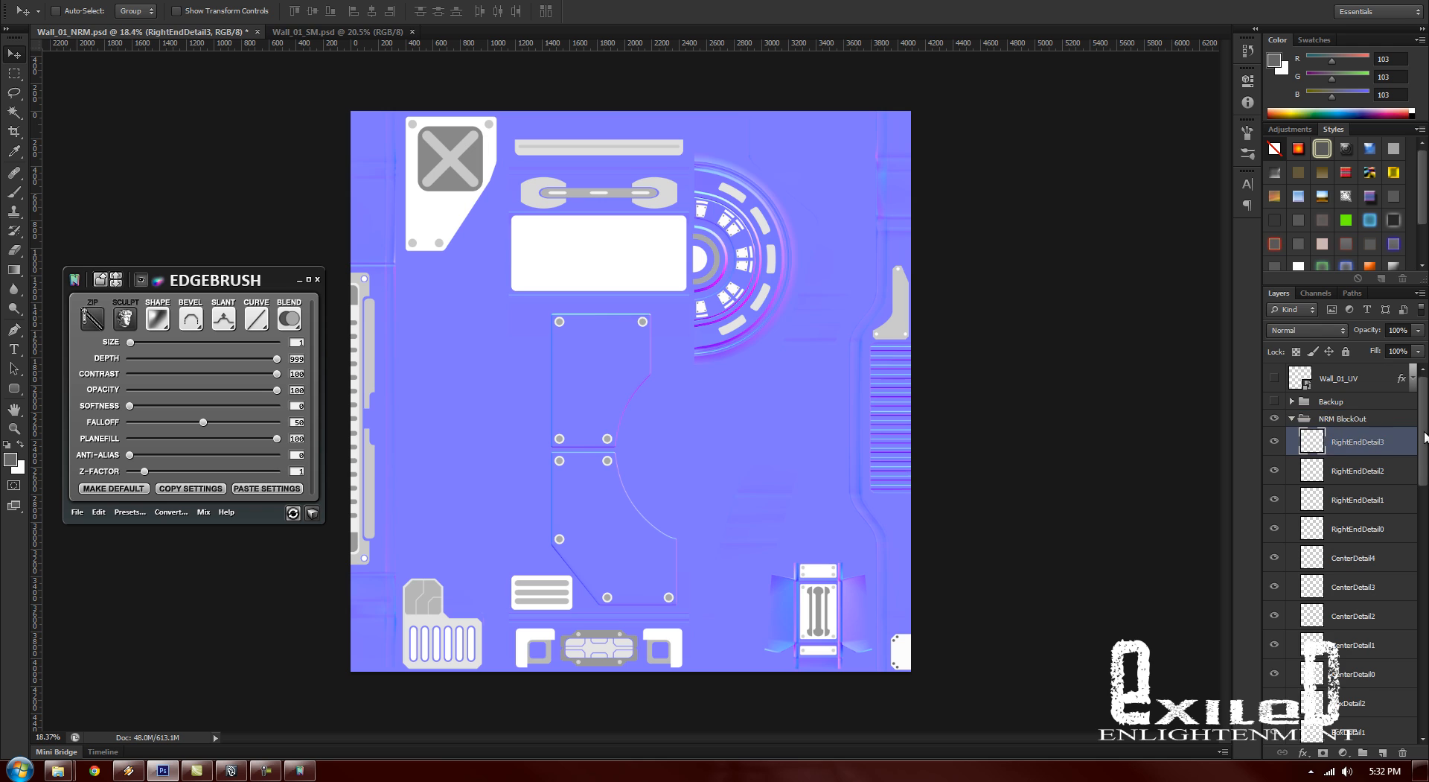
drag(1423, 441, 1423, 380)
shift+click(1406, 713)
drag(1344, 447, 1423, 428)
click(1360, 713)
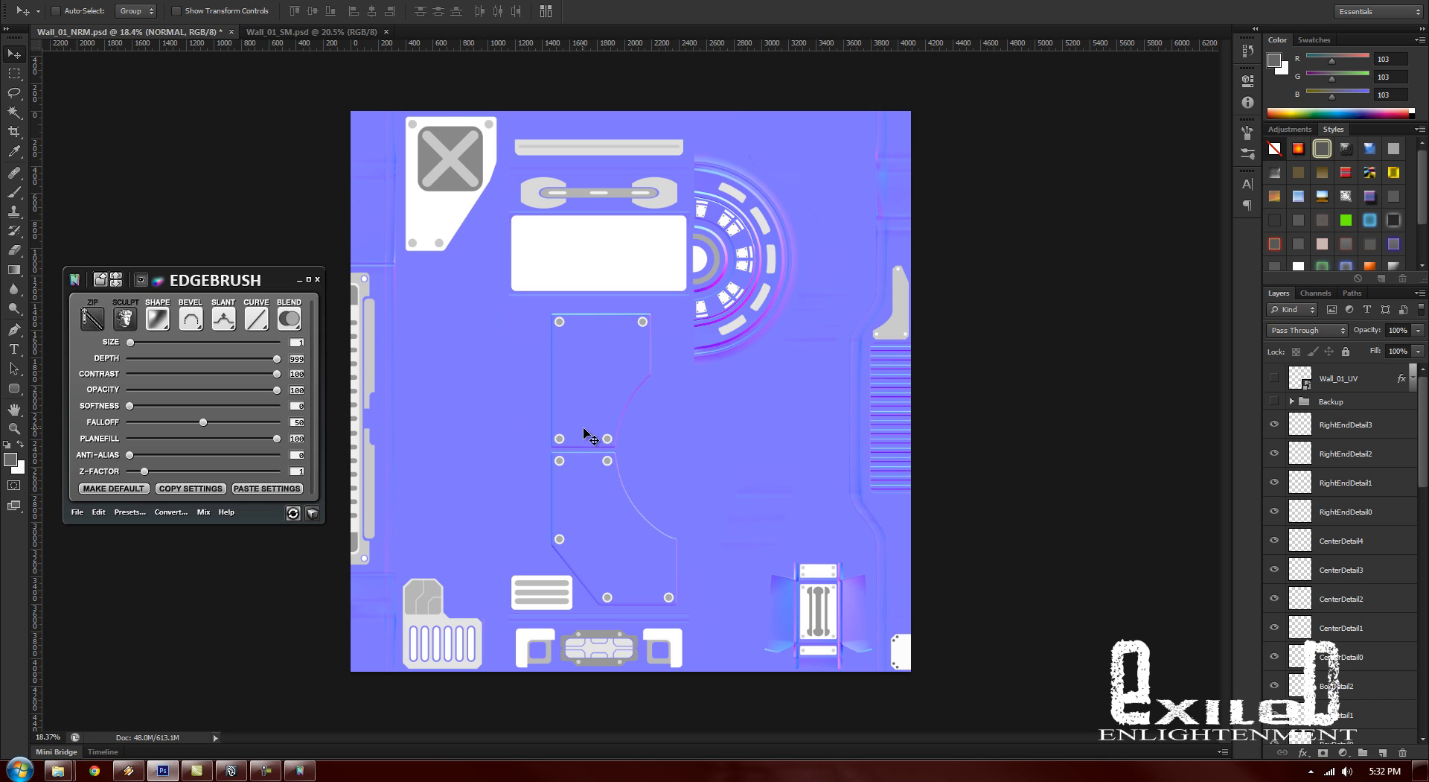
Step: Show the Wall_01_UV layer as a wireframe overlay on the texture
key(alt+space)
click(613, 399)
drag(638, 409, 658, 445)
drag(491, 243, 798, 436)
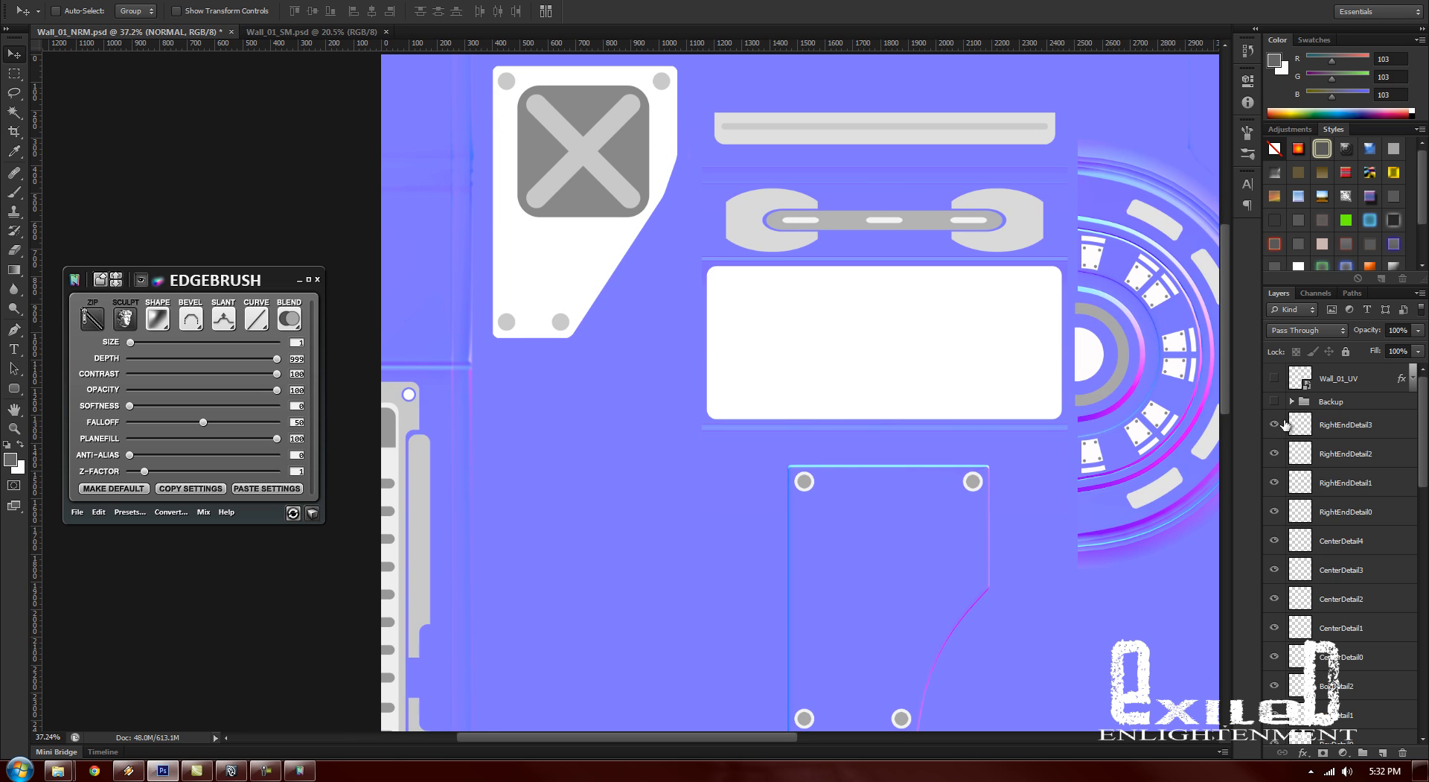
click(1275, 380)
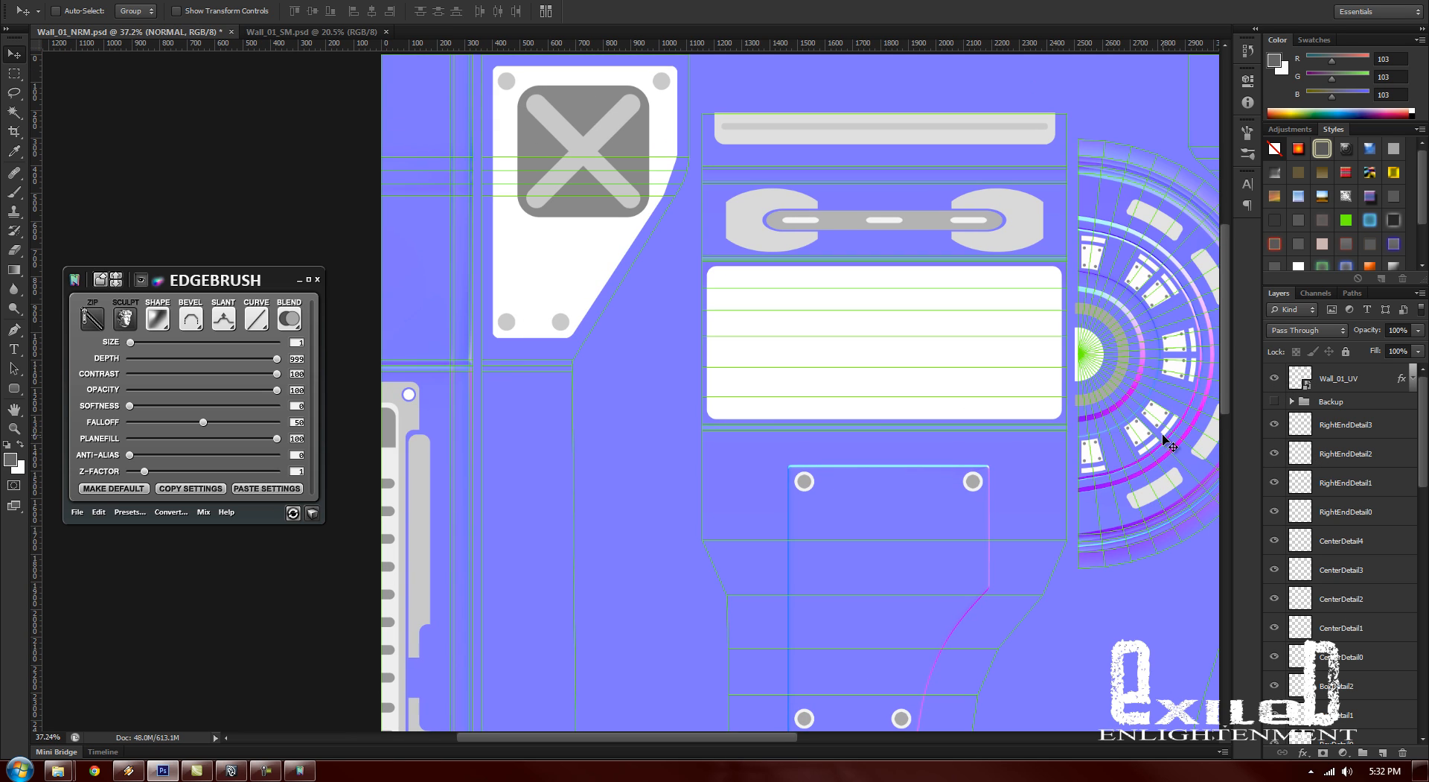
drag(1047, 597, 383, 131)
Step: Select the RightEndDetail3 bolts layer in the texture's lower-right corner, check its shapes by toggling visibility, and convert it into an nDo2 normal
click(1348, 426)
drag(807, 669, 750, 554)
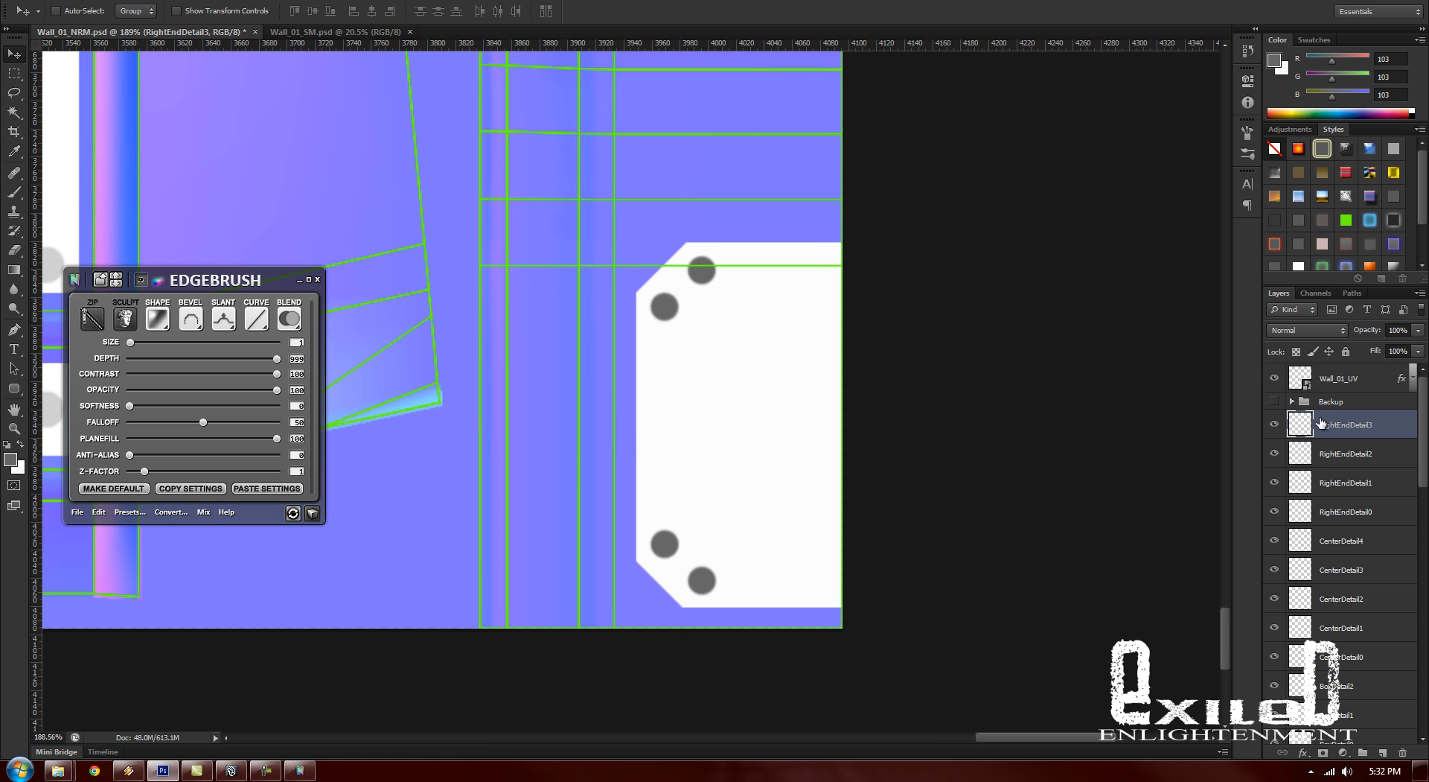
click(1274, 424)
click(1275, 424)
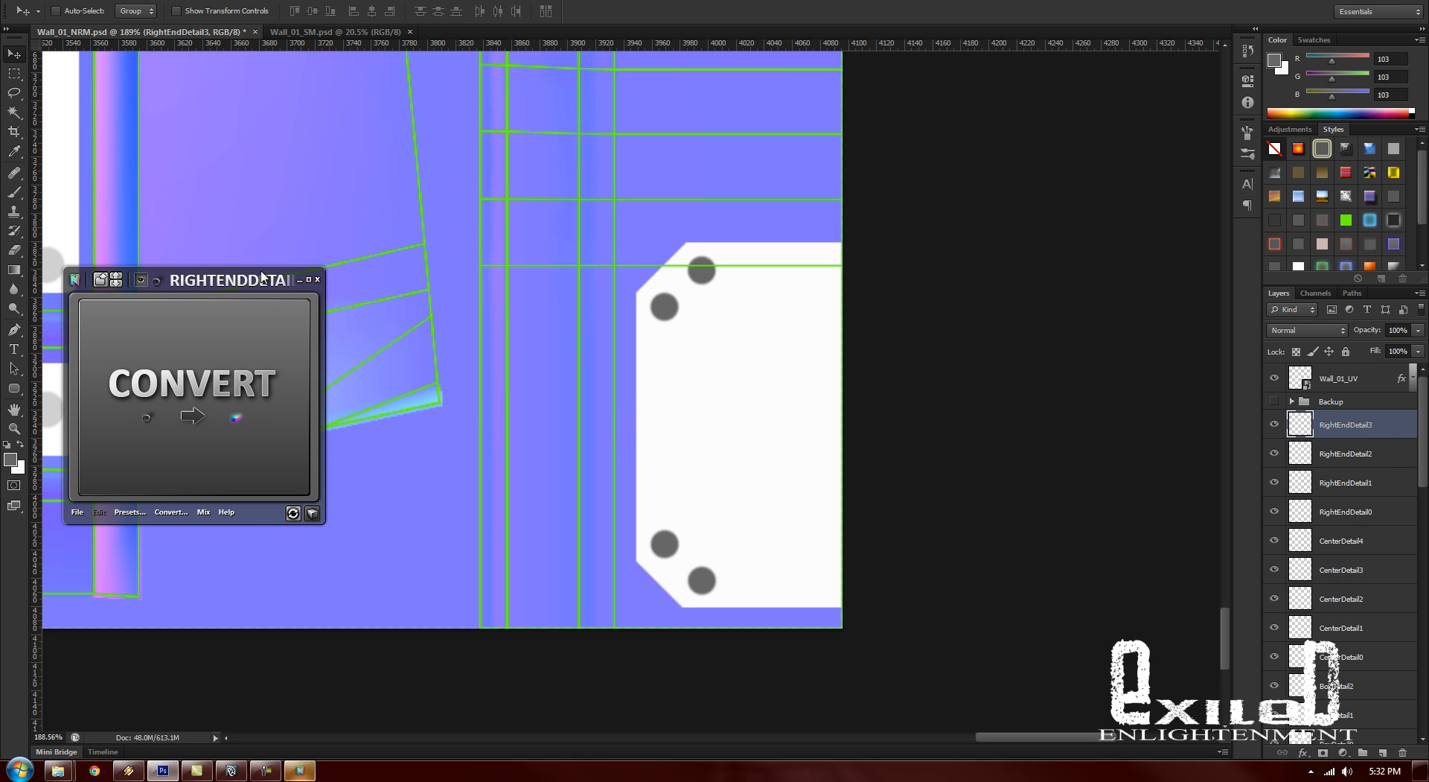
drag(261, 279, 373, 227)
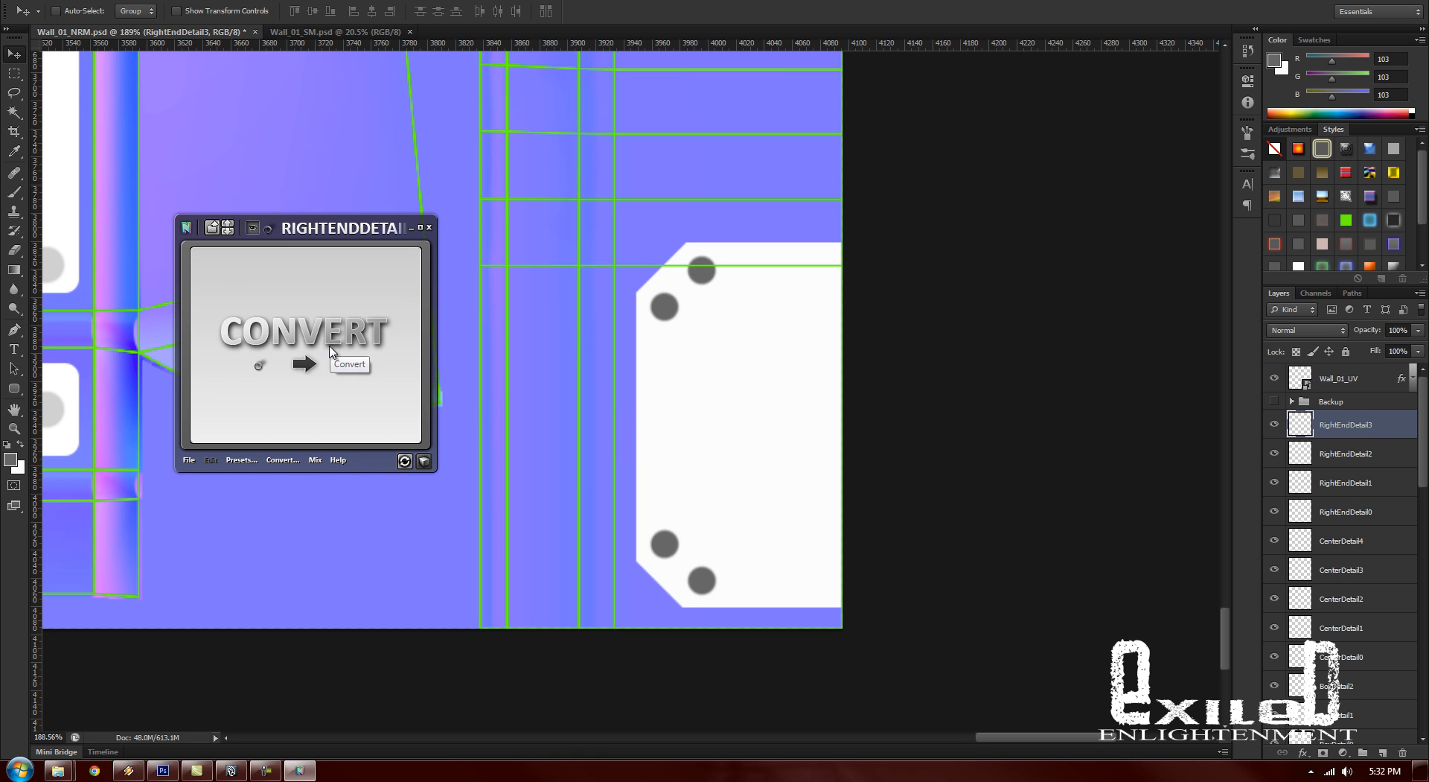
click(336, 347)
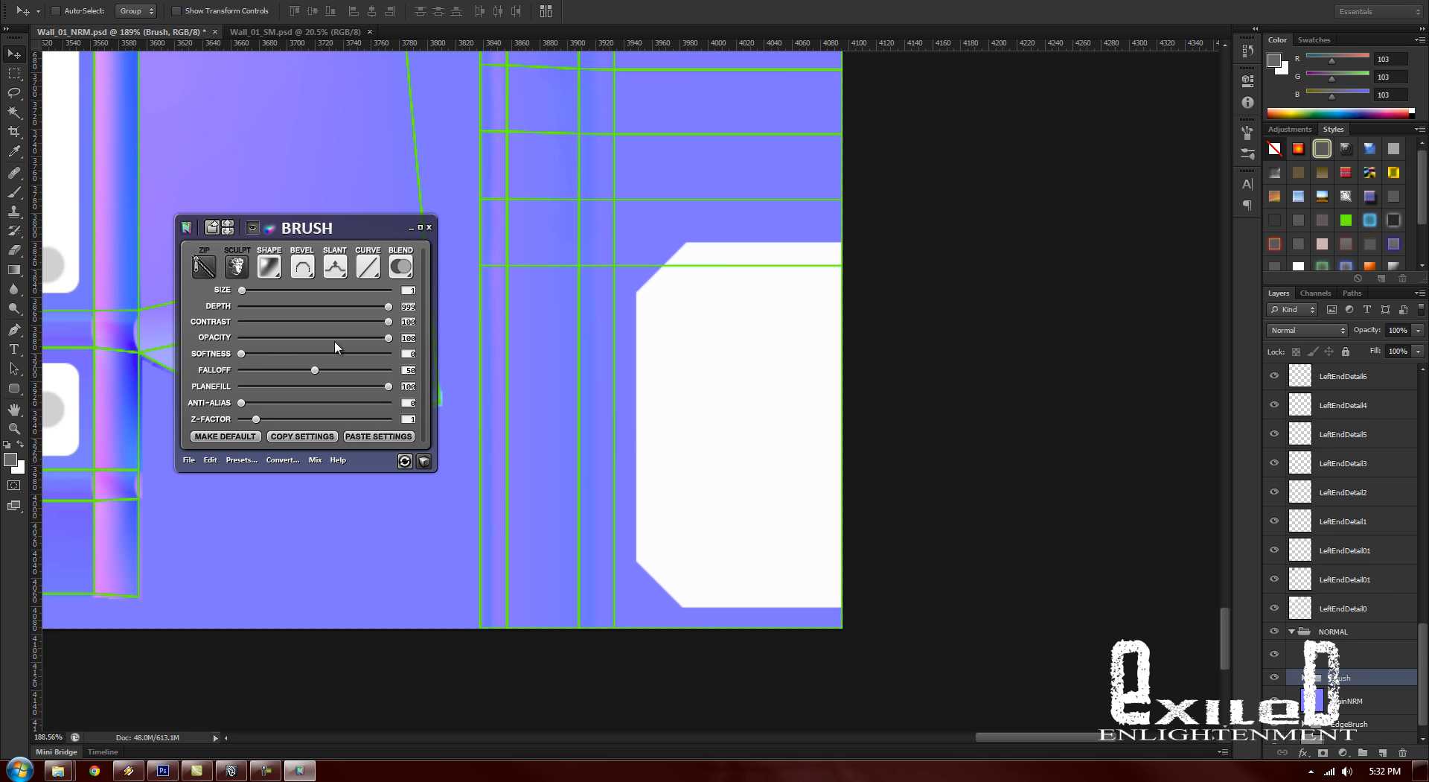
Step: Hide all remaining block-out layers from LeftEndDetail0 up to RightEndDetail2, then return to the Brush group inside NORMAL
scroll(1340, 596, up, 2)
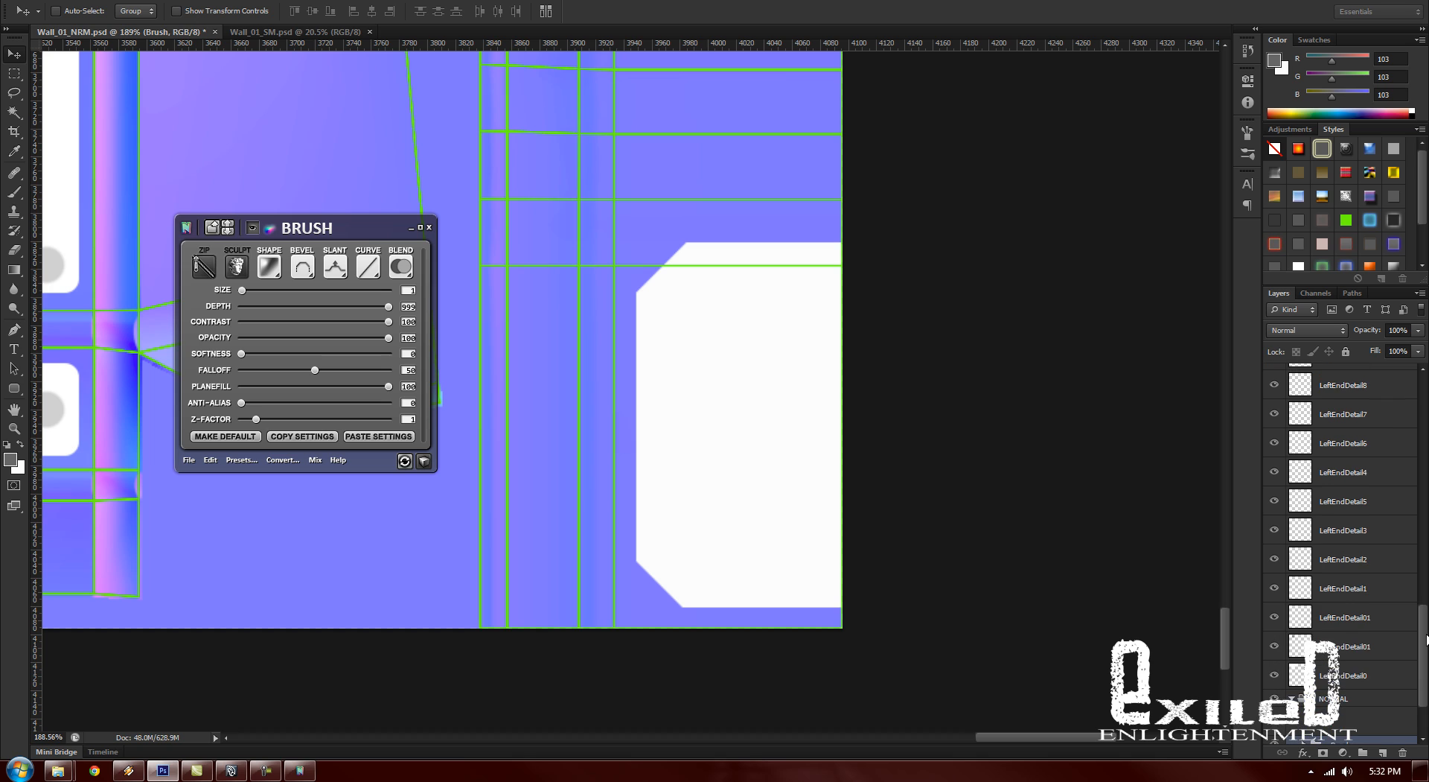
drag(1275, 670, 1275, 380)
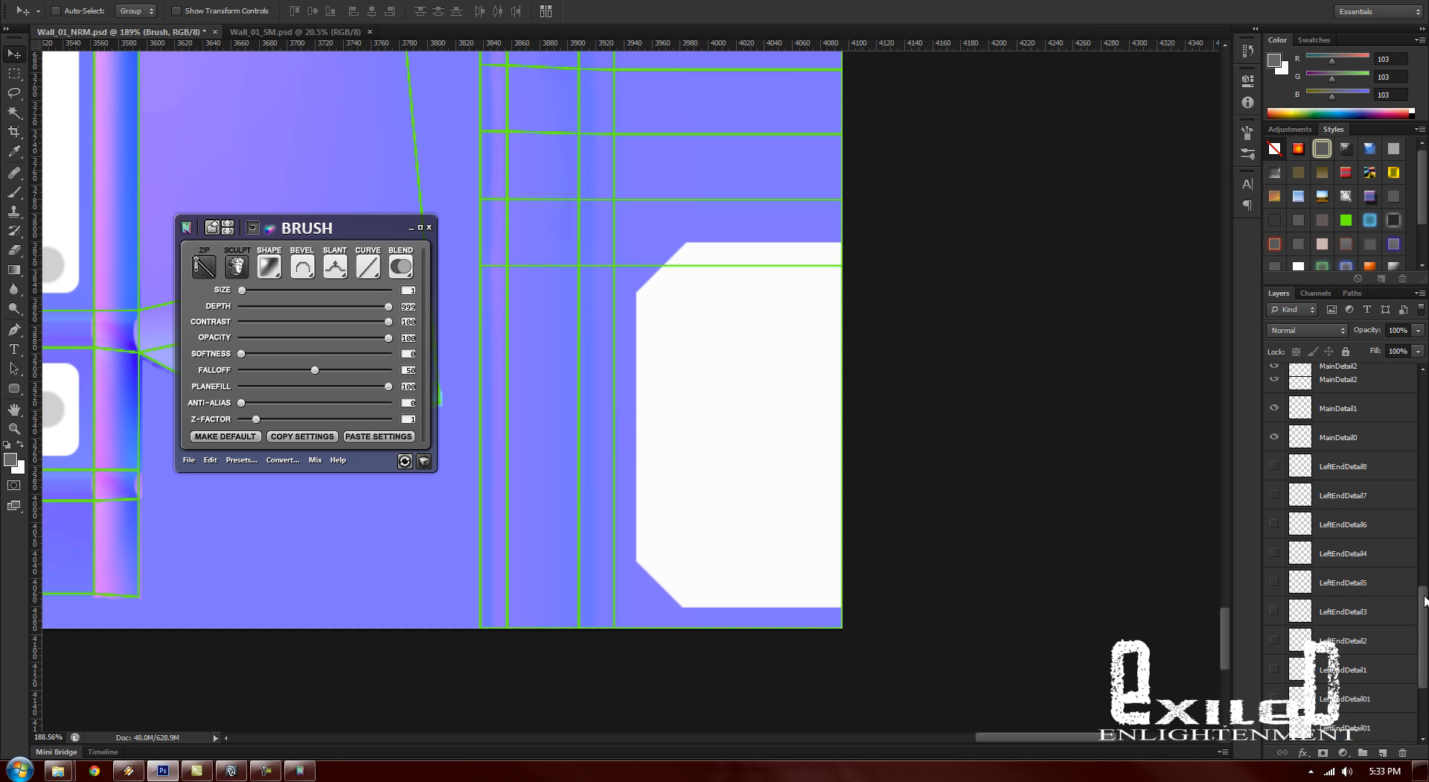
drag(1416, 624, 1421, 572)
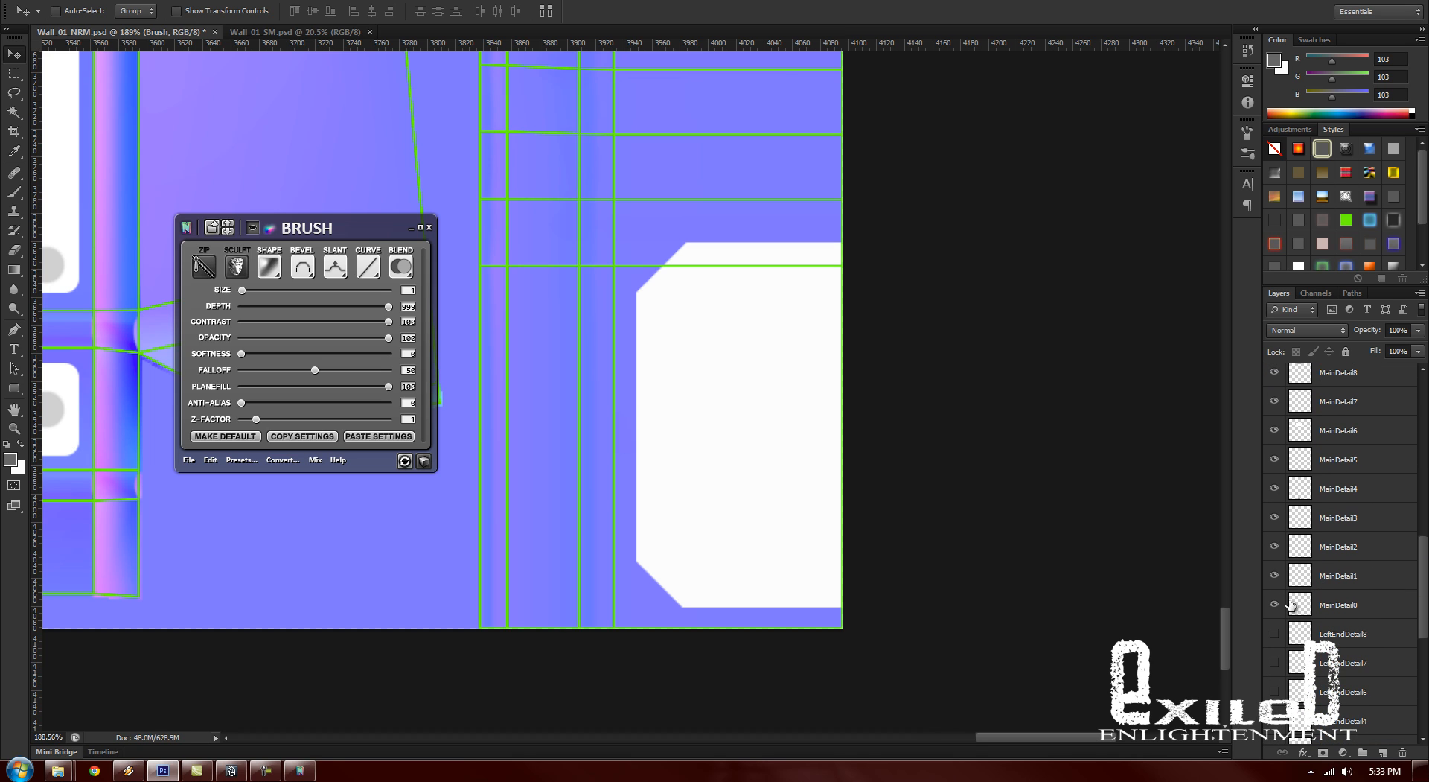
drag(1274, 602, 1275, 408)
drag(1422, 563, 1423, 465)
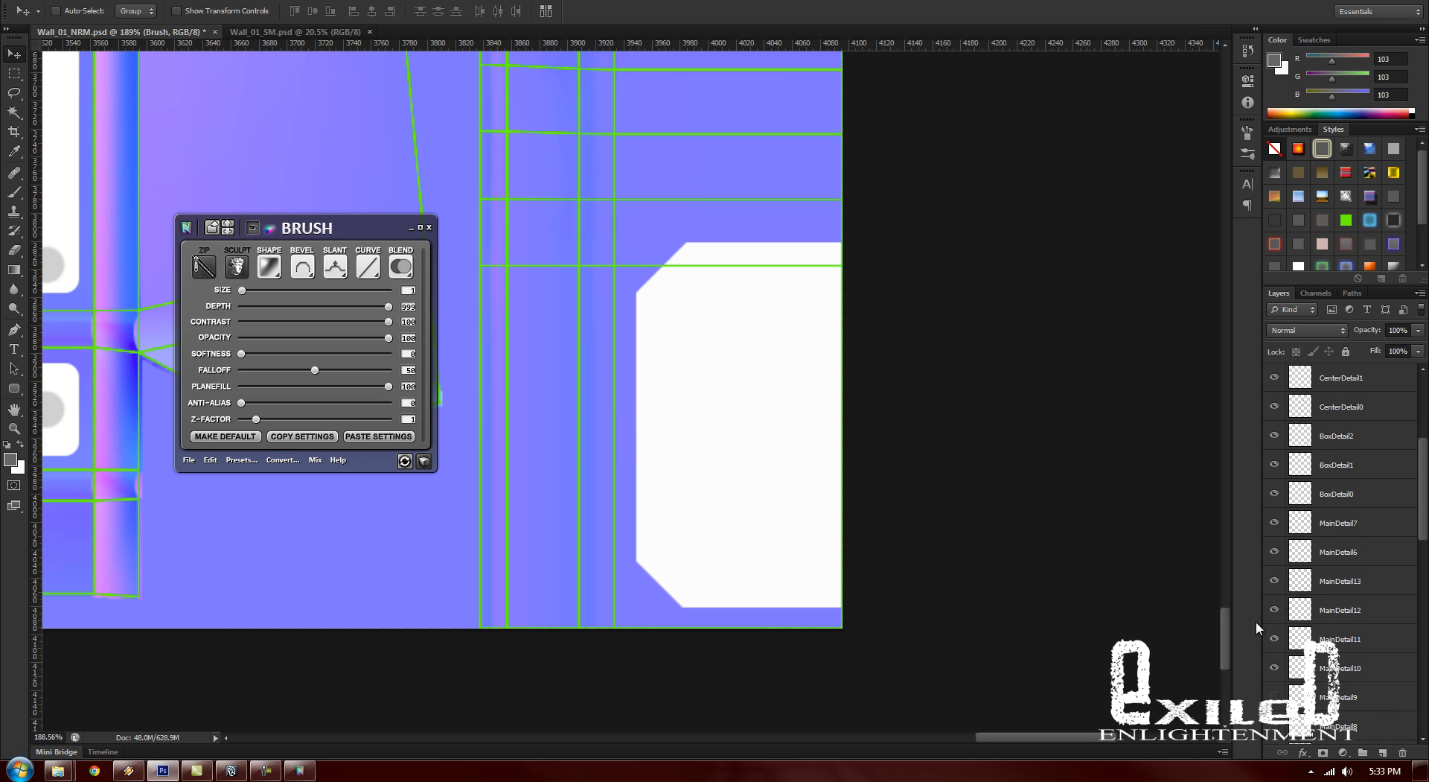
drag(1273, 670, 1279, 388)
drag(1425, 492, 1418, 419)
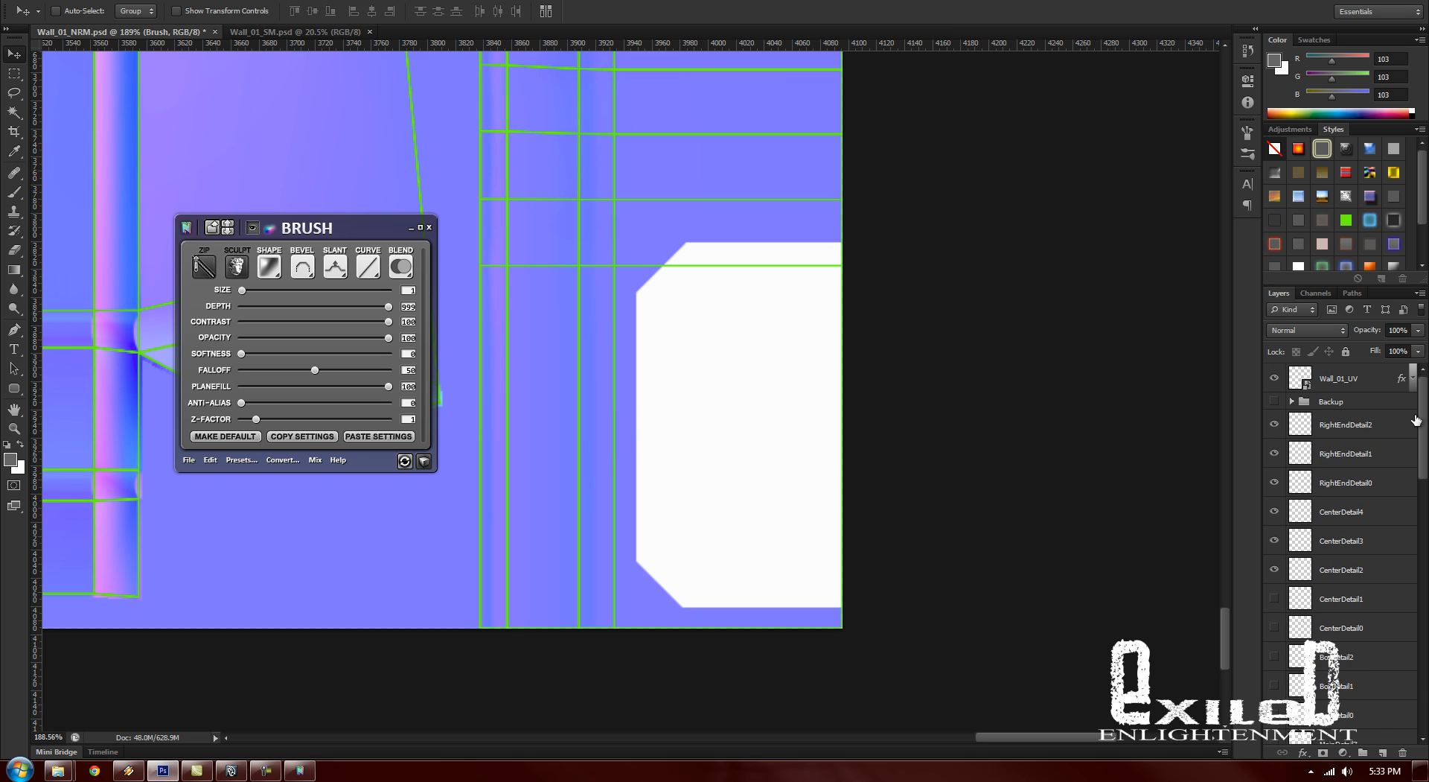
drag(1276, 570, 1277, 430)
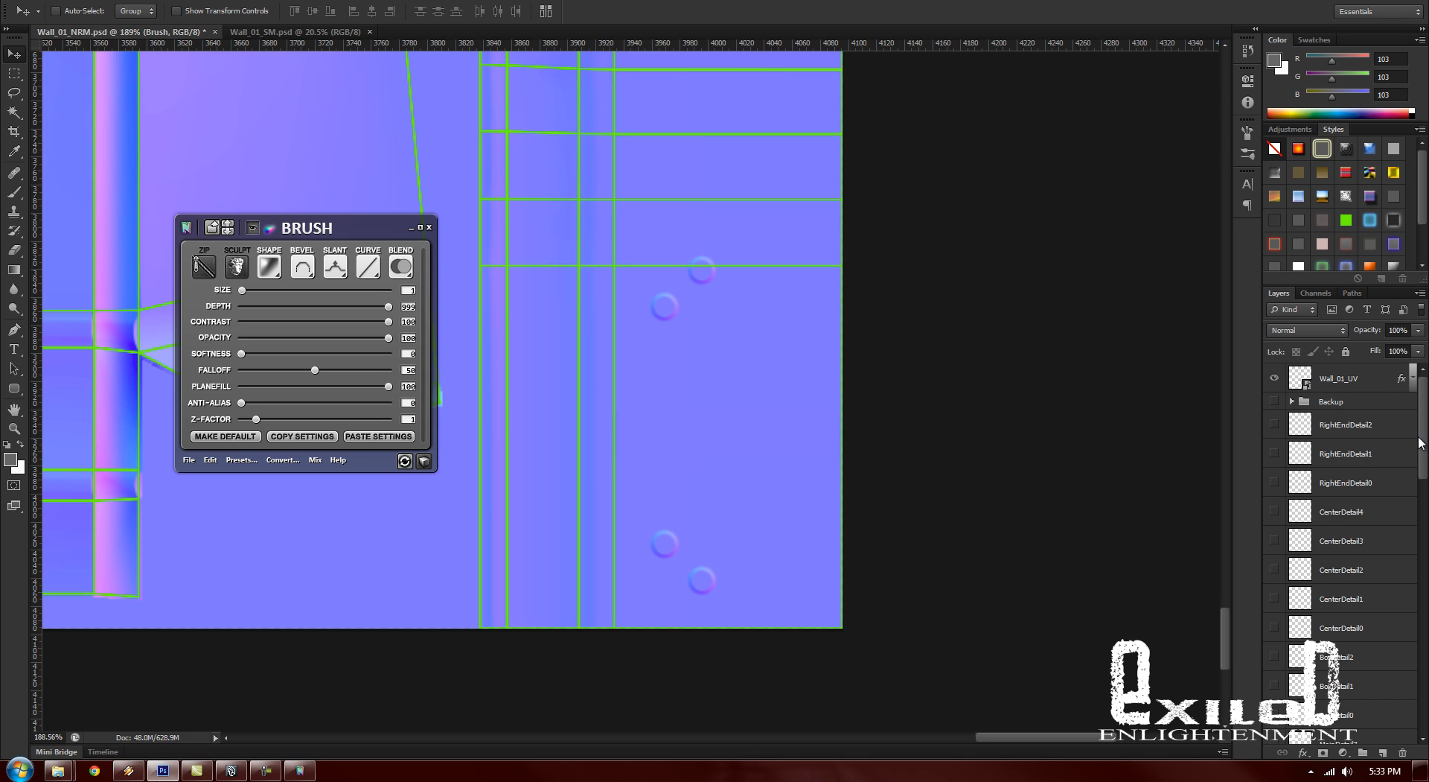
drag(1418, 445, 1419, 670)
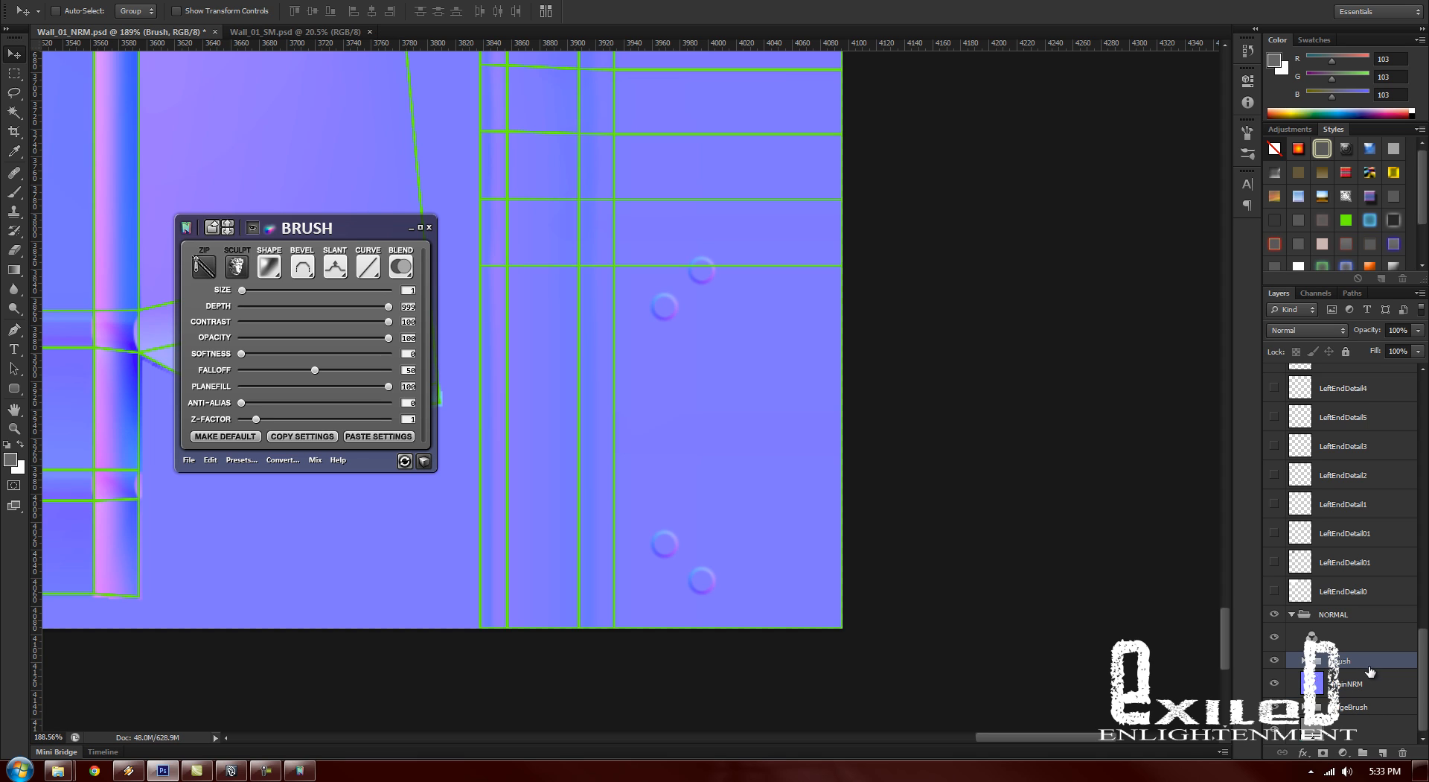
Step: Set the bolts' Brush normal to a Groove bevel with a slightly larger size and raise its anti-aliasing to the maximum
click(313, 270)
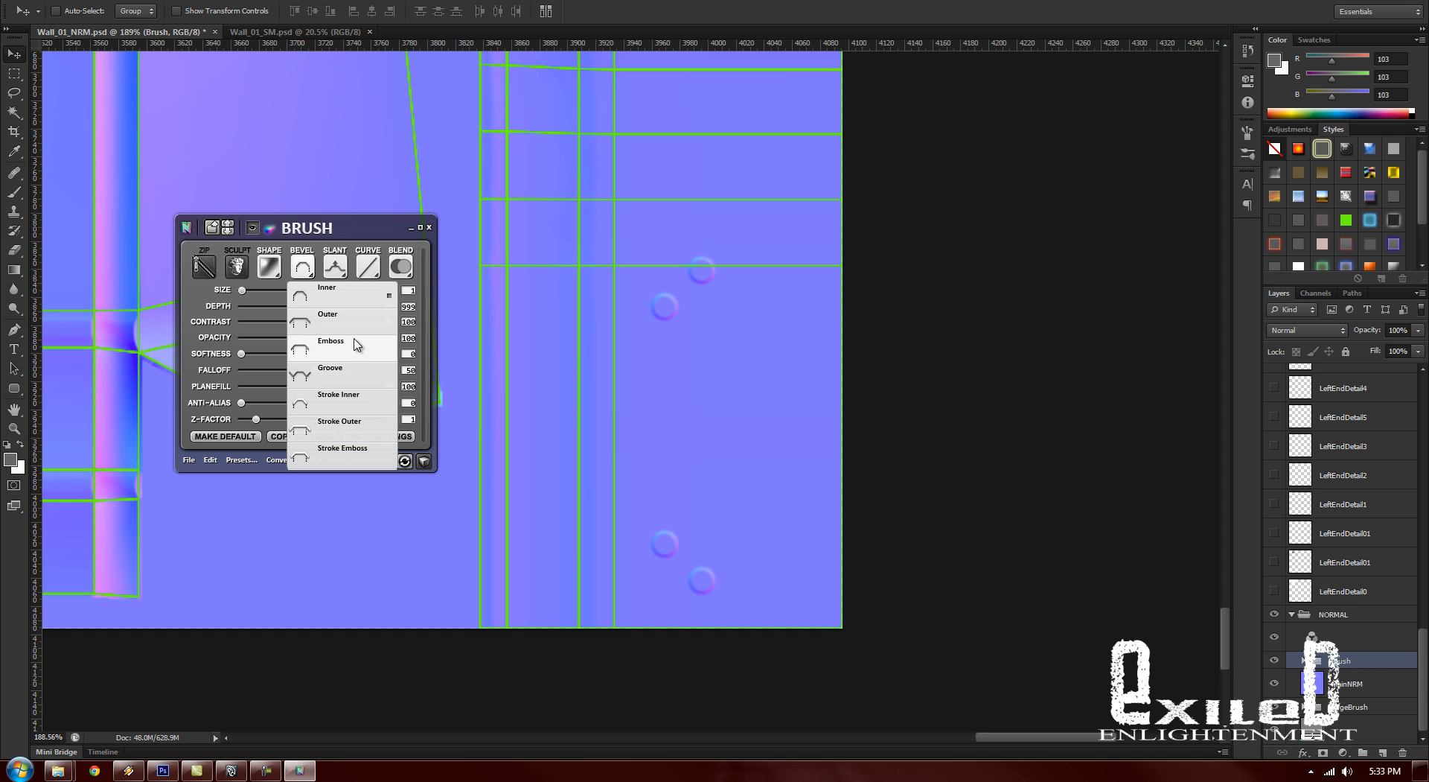
click(316, 225)
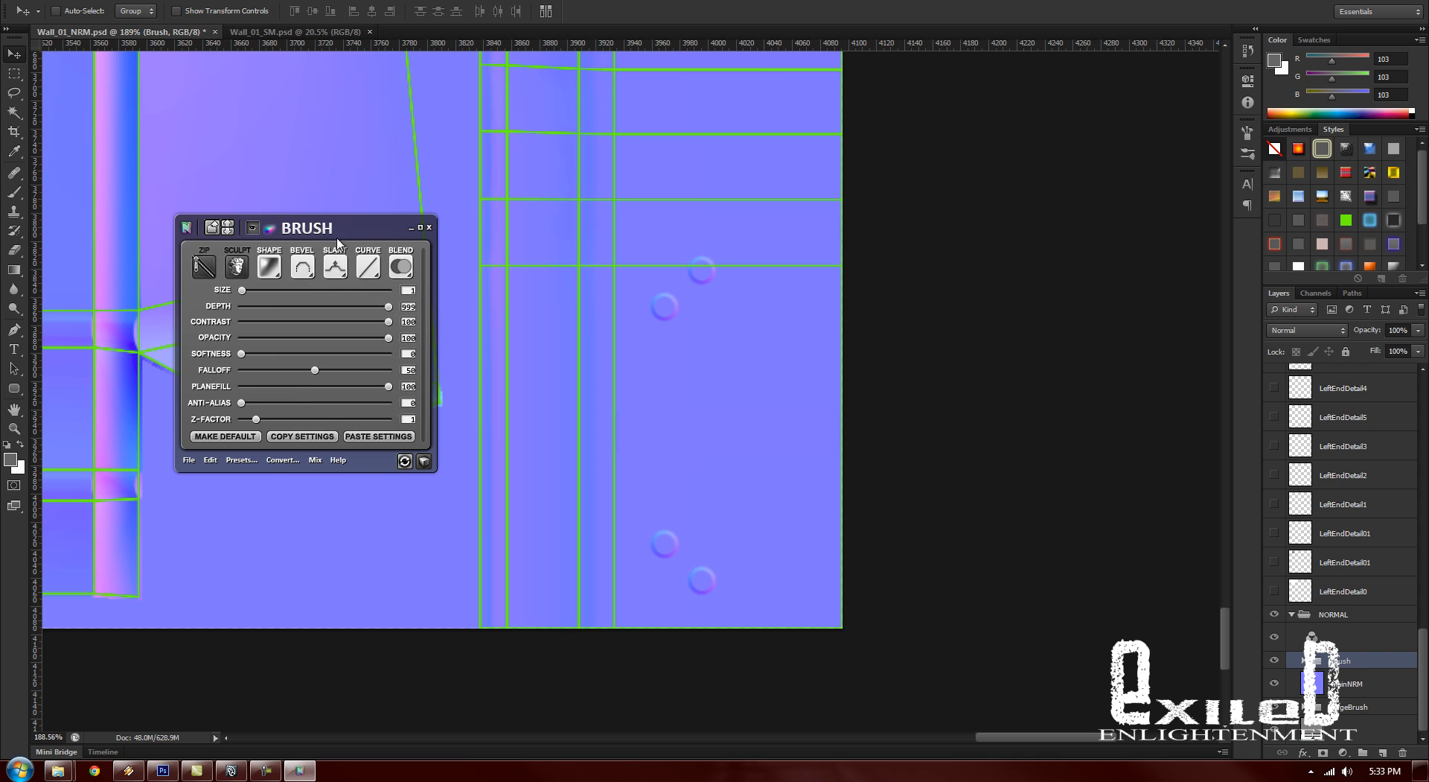
mouse_move(320, 236)
mouse_down()
mouse_move(371, 318)
mouse_move(353, 333)
mouse_up()
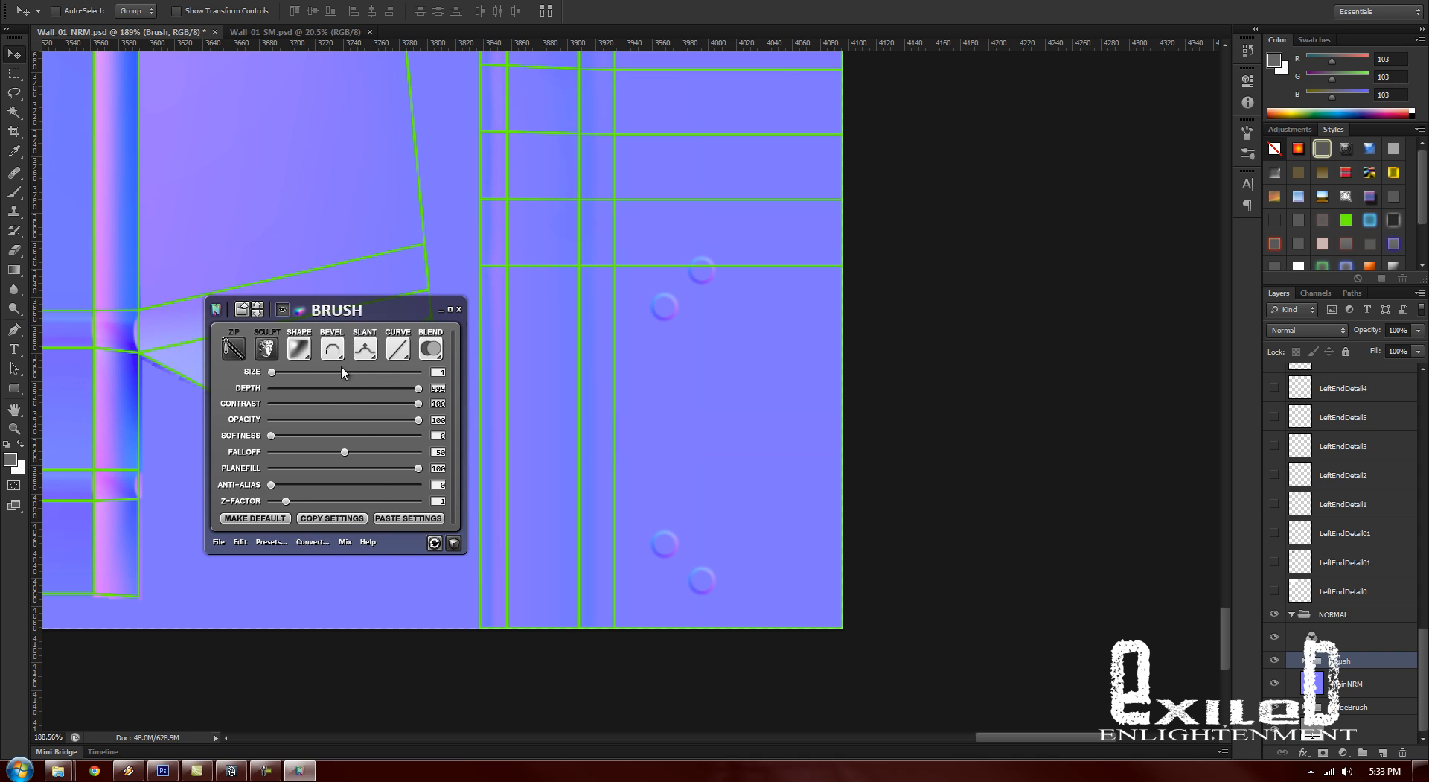
drag(275, 373, 272, 372)
click(332, 348)
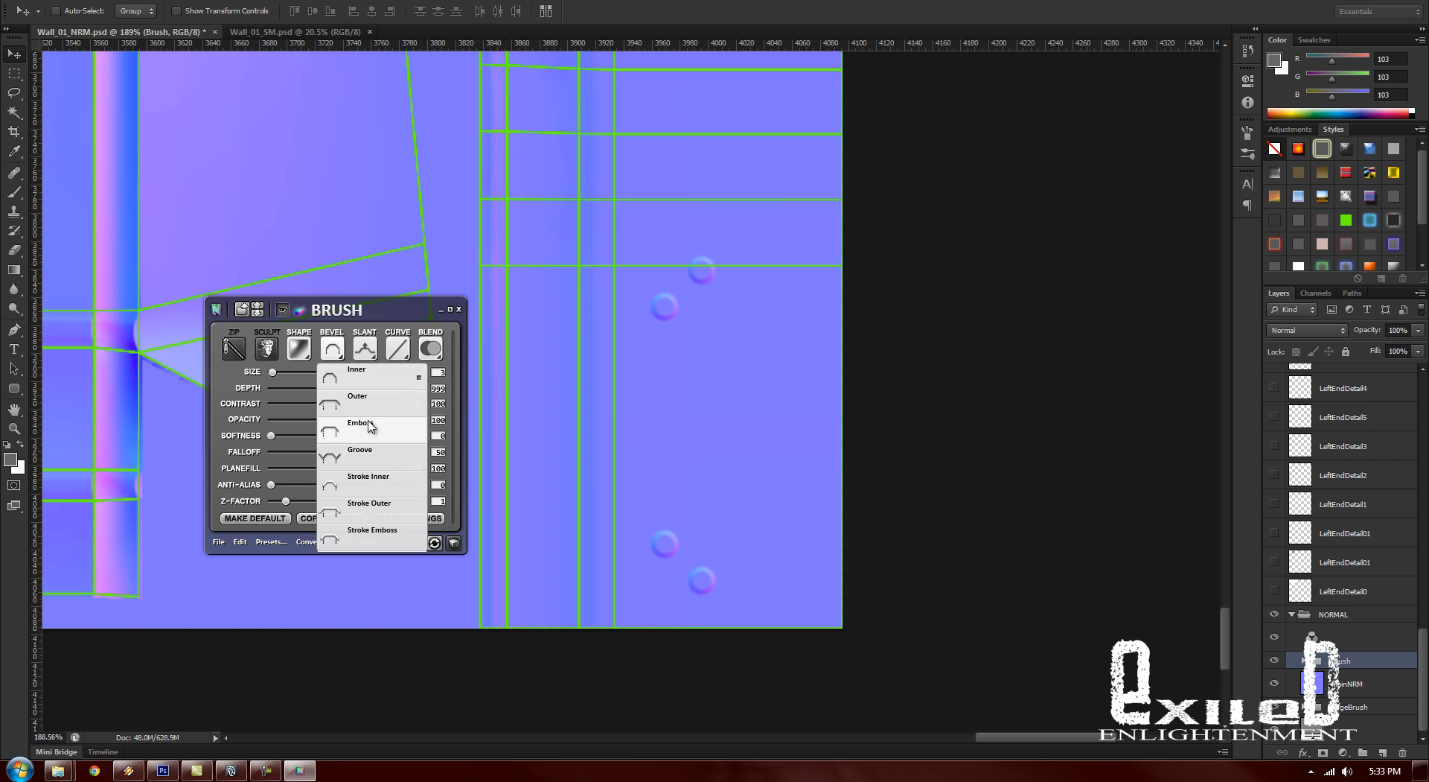
click(369, 454)
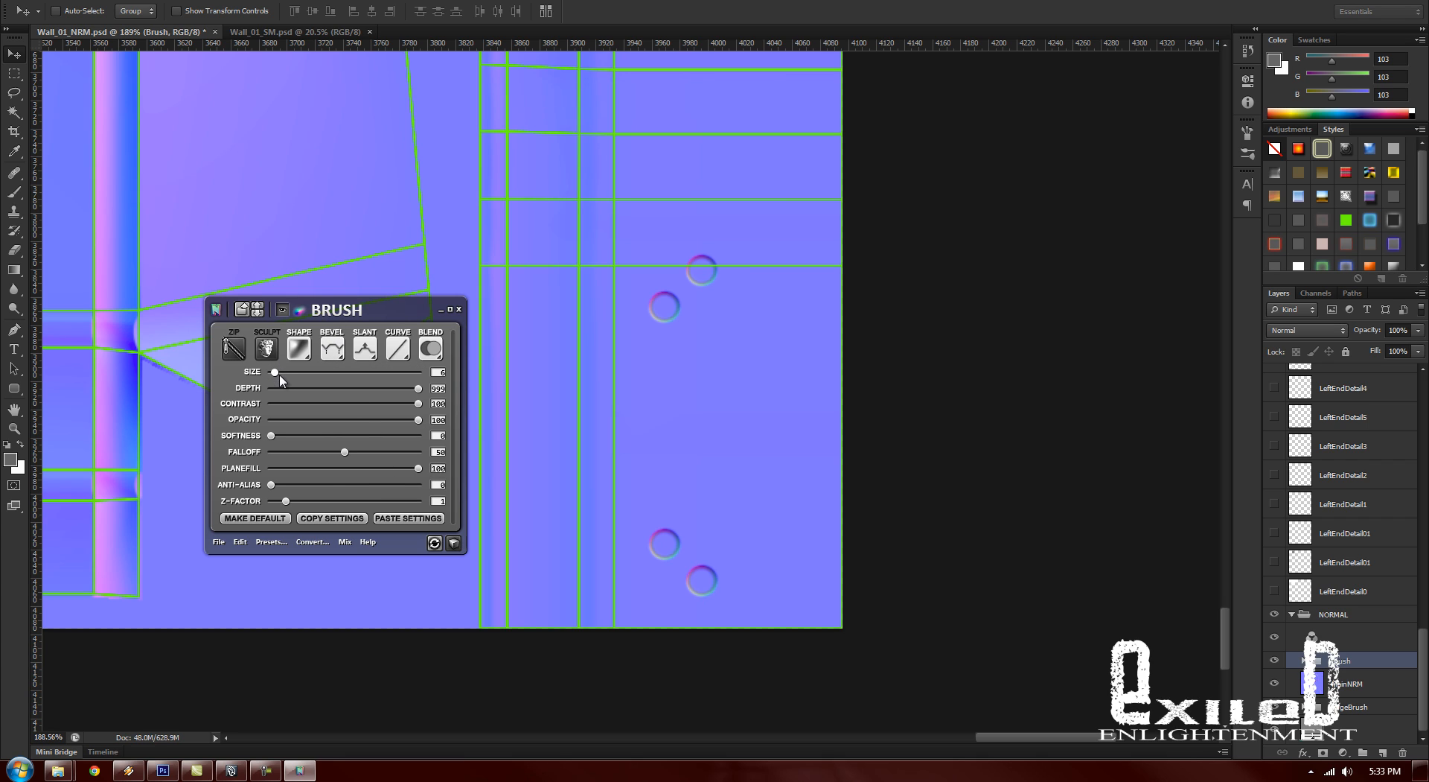
drag(271, 485, 373, 488)
Step: Show the RightEndDetail2 plate layer, convert it into an nDo2 EdgeBrush normal and place that group below the bolts' Brush group
drag(1424, 668, 1404, 393)
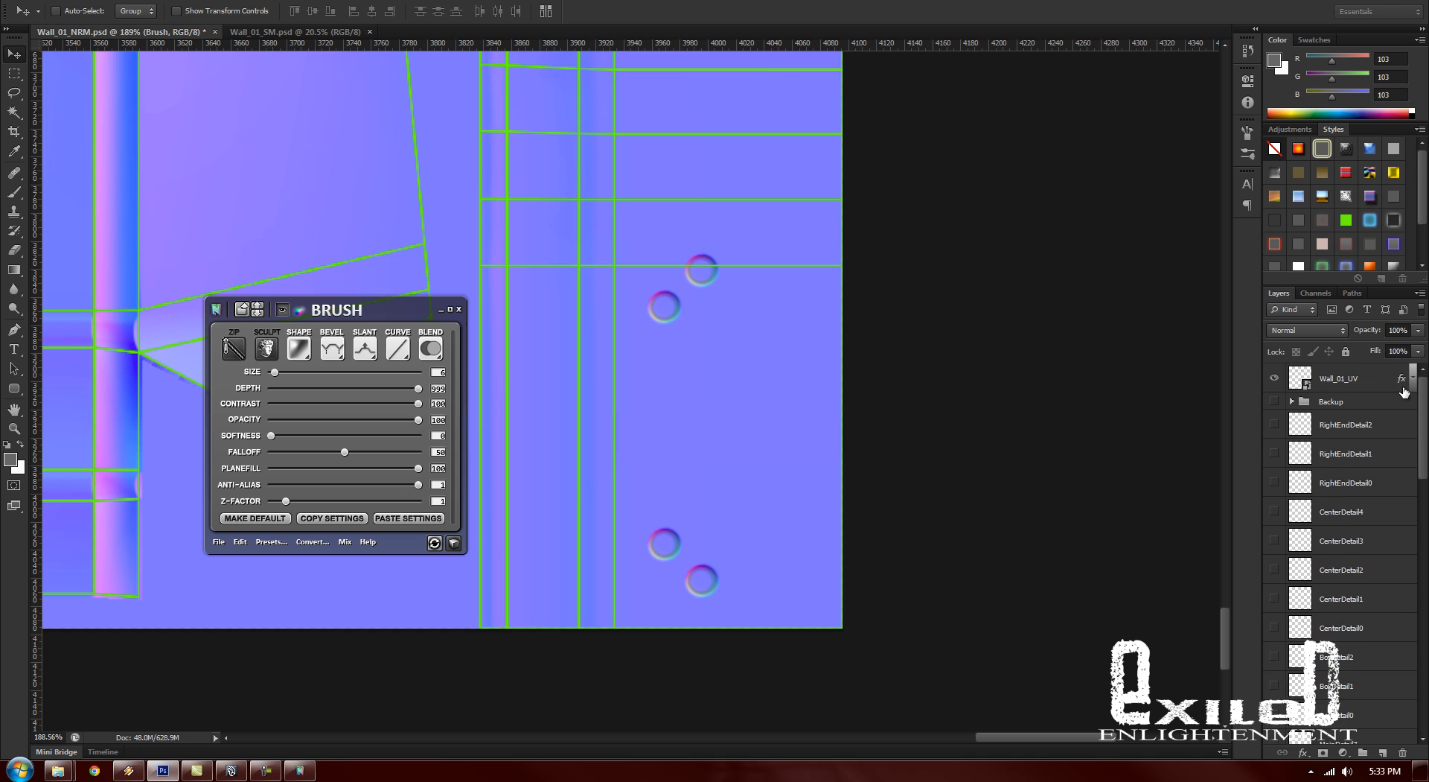
click(1274, 426)
click(1325, 435)
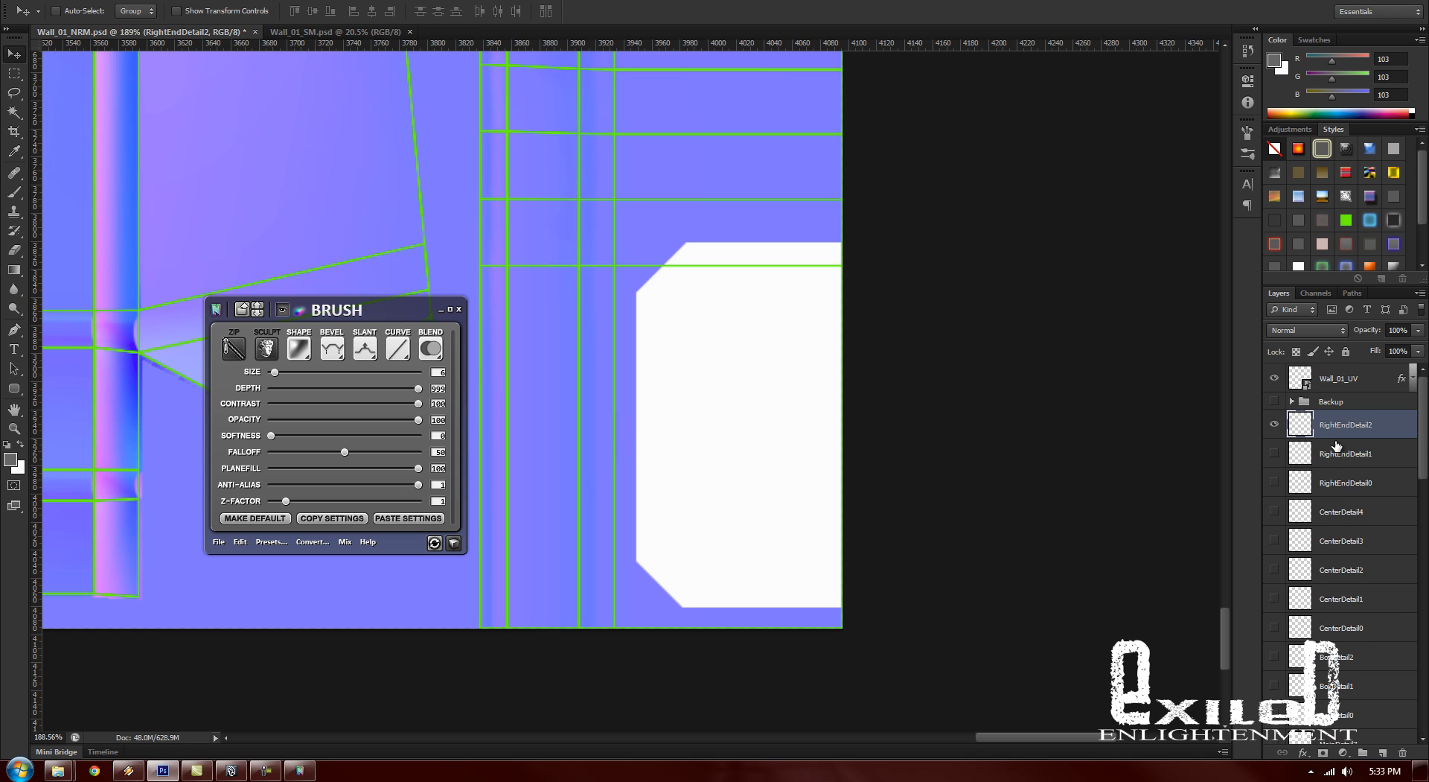
click(284, 456)
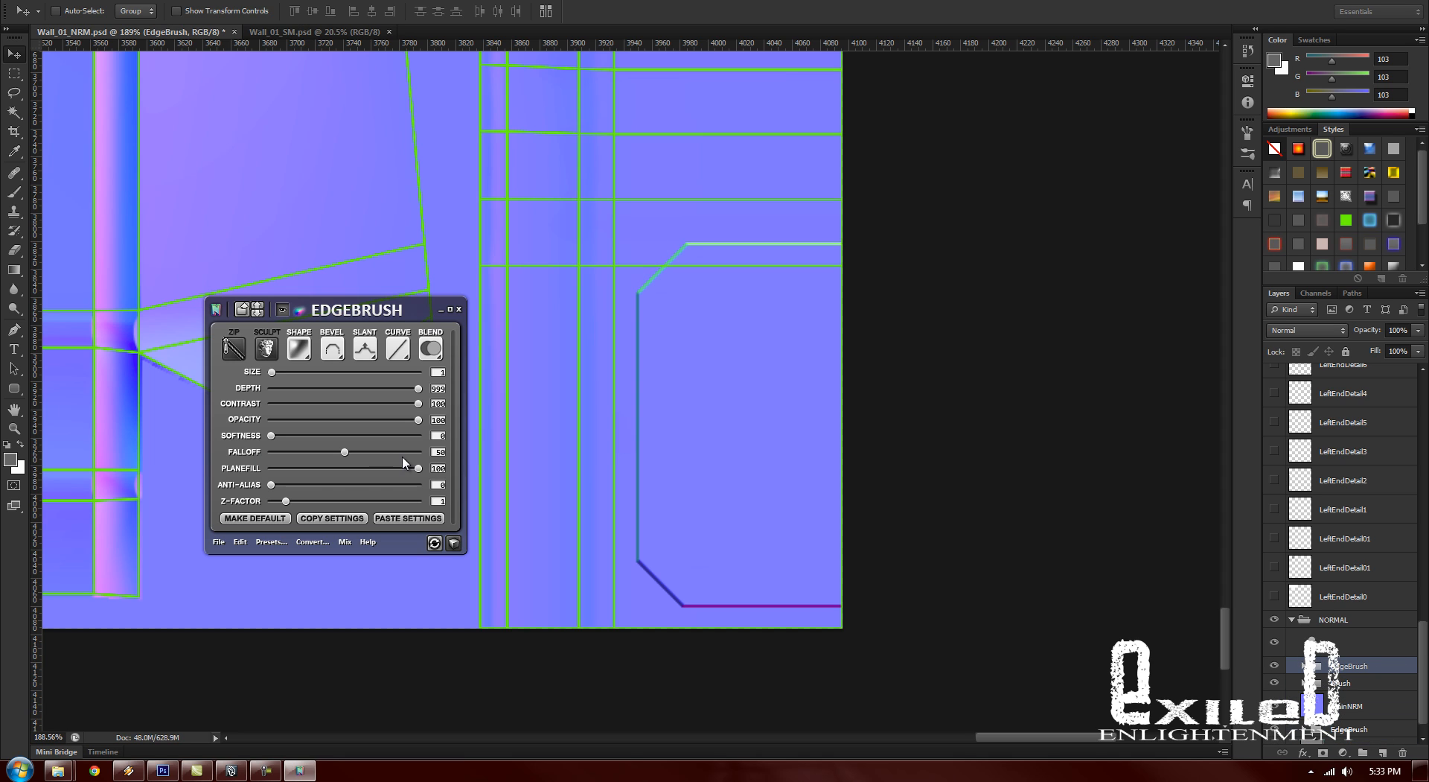
scroll(1425, 706, down, 1)
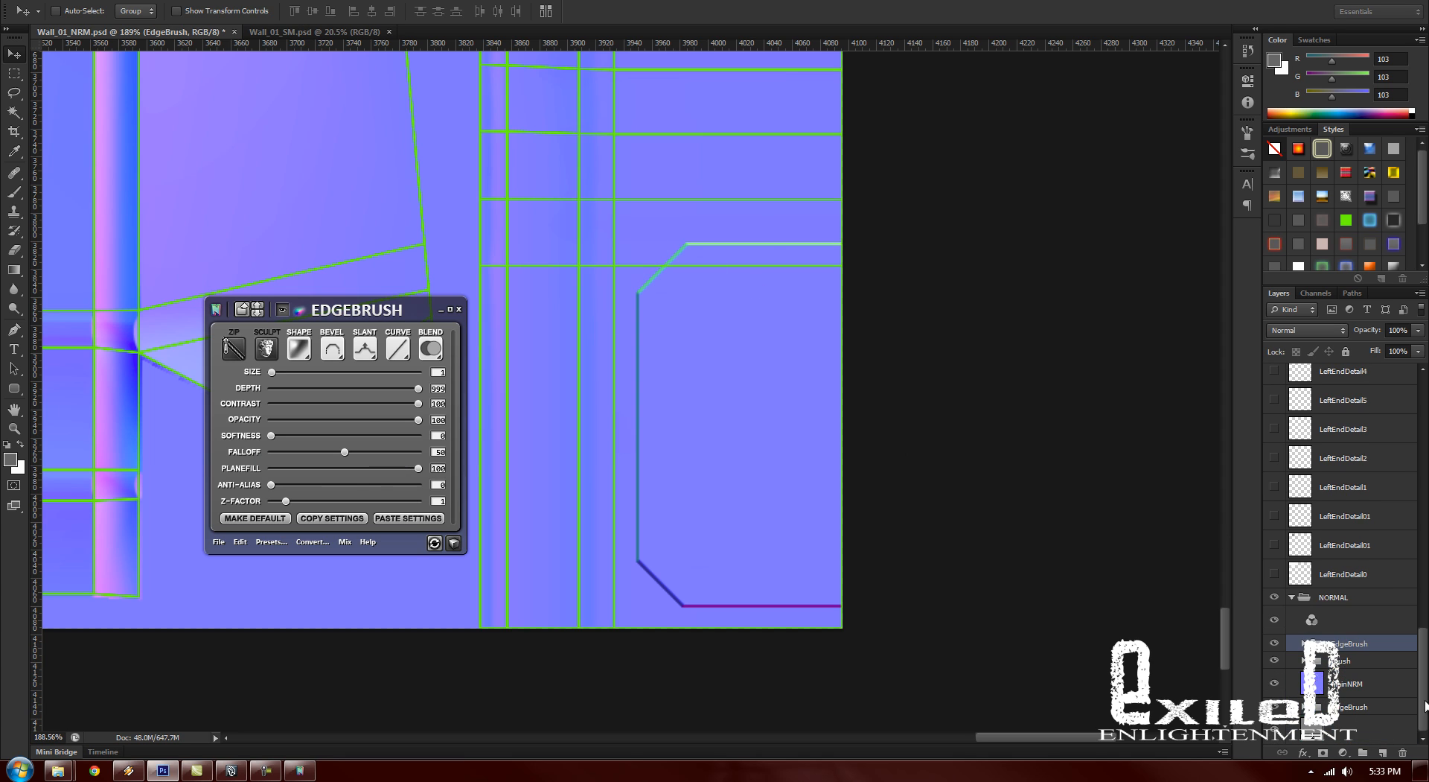
drag(1351, 648, 1368, 677)
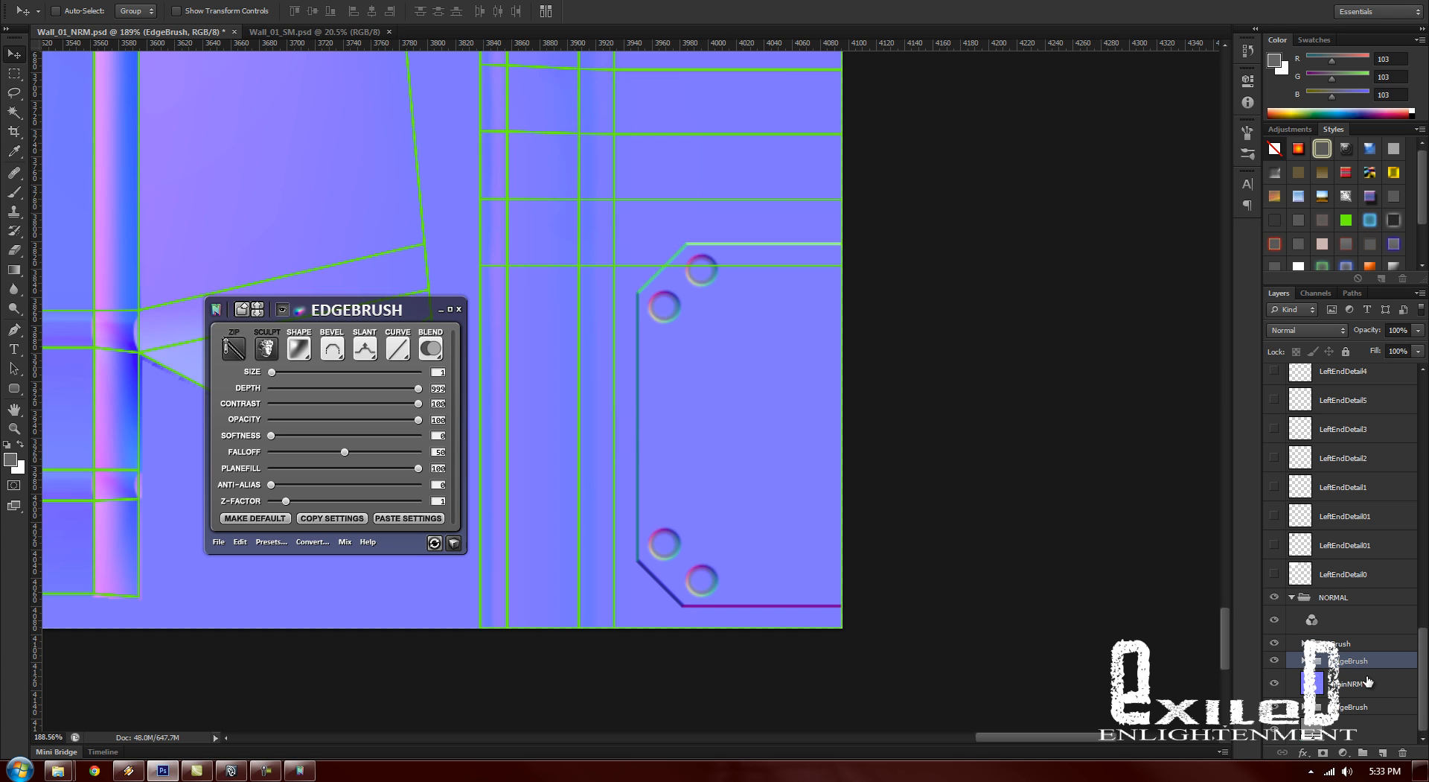
Step: Try the Half Round curve on the plate bolts' Brush normal and return the curve to Linear
click(1338, 643)
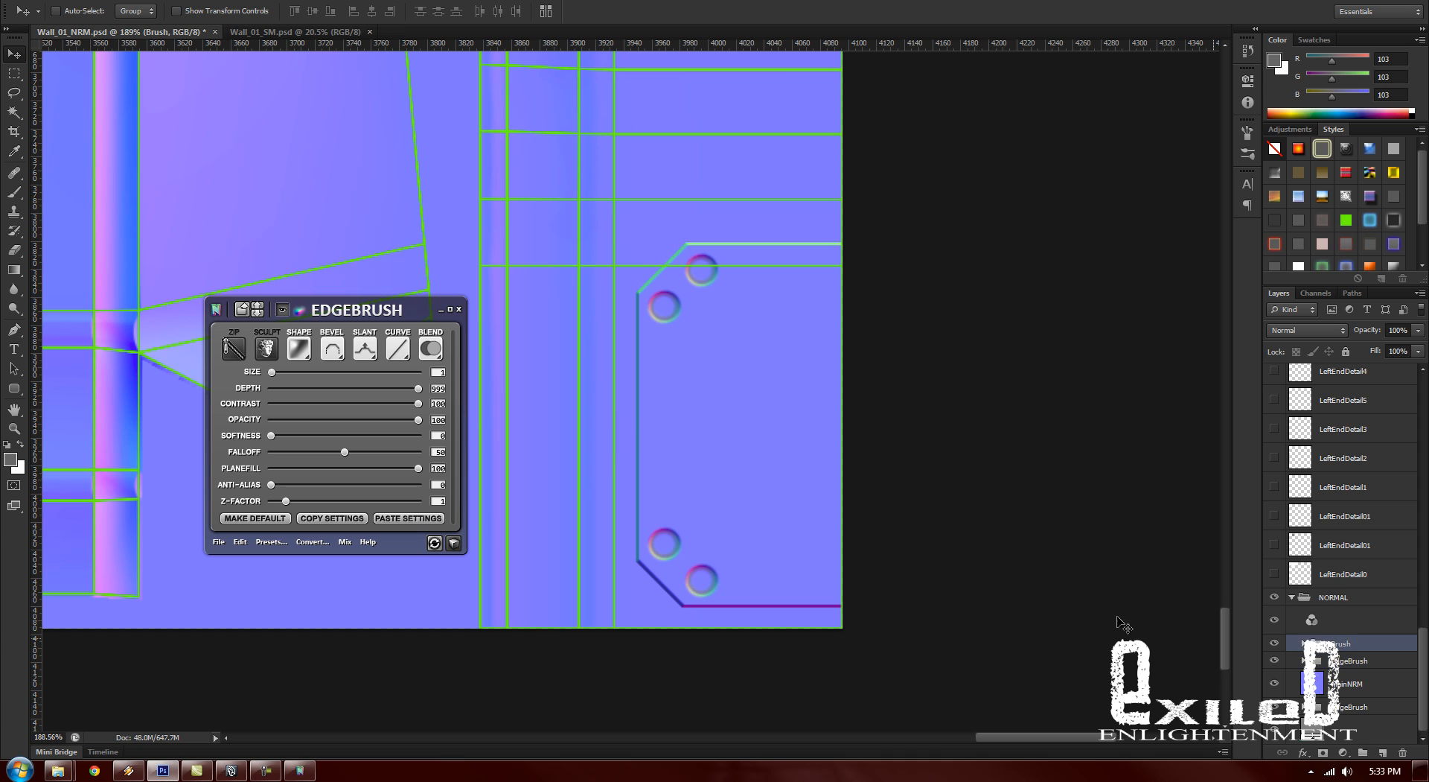
click(397, 357)
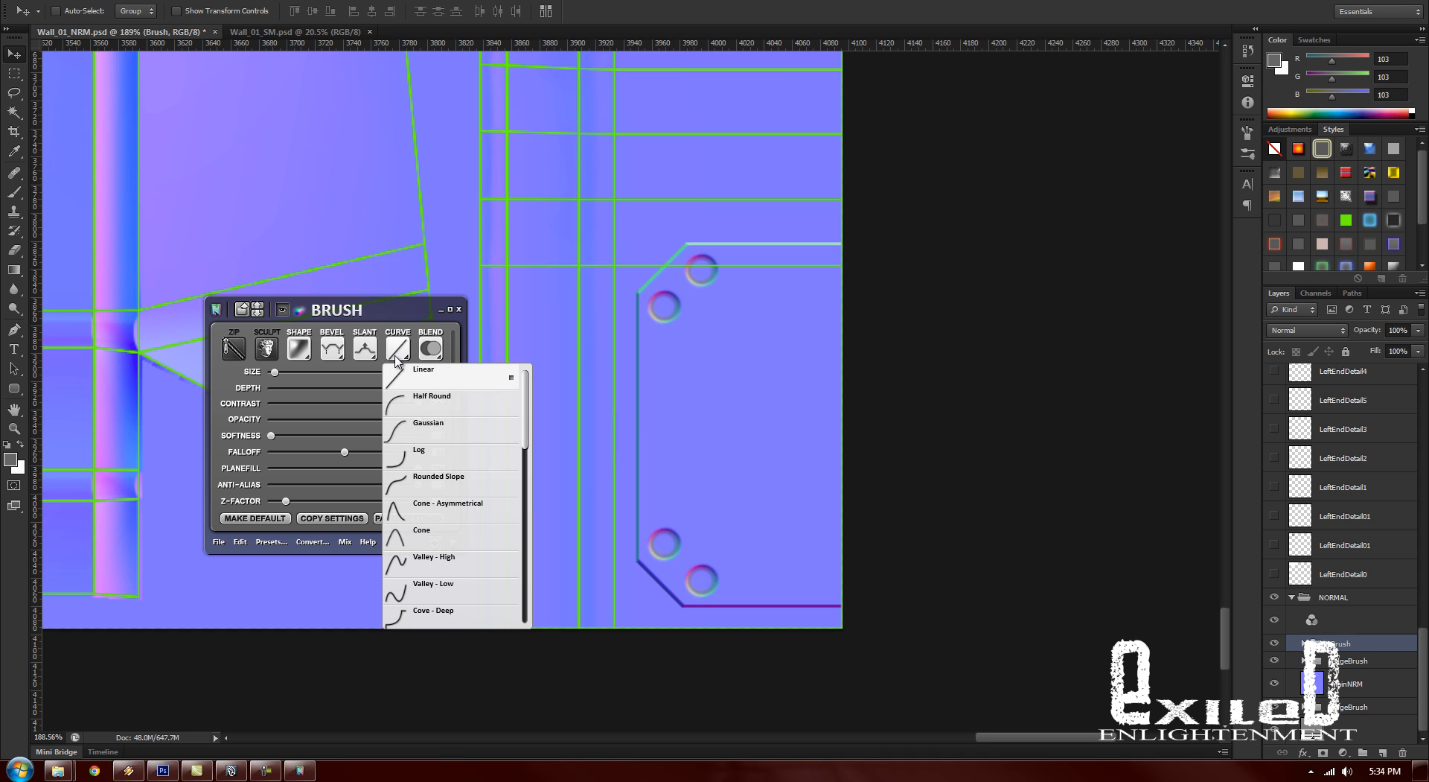
click(443, 415)
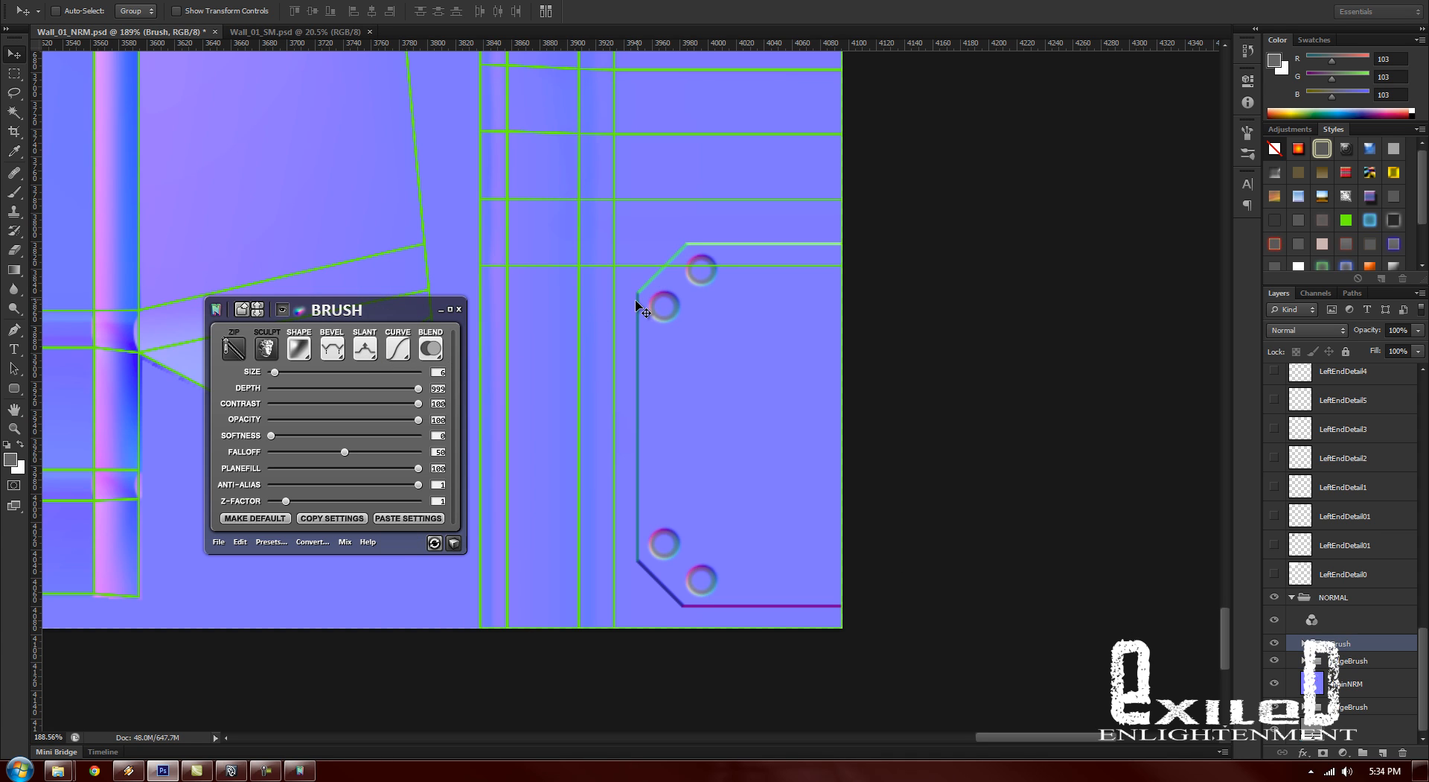
click(396, 347)
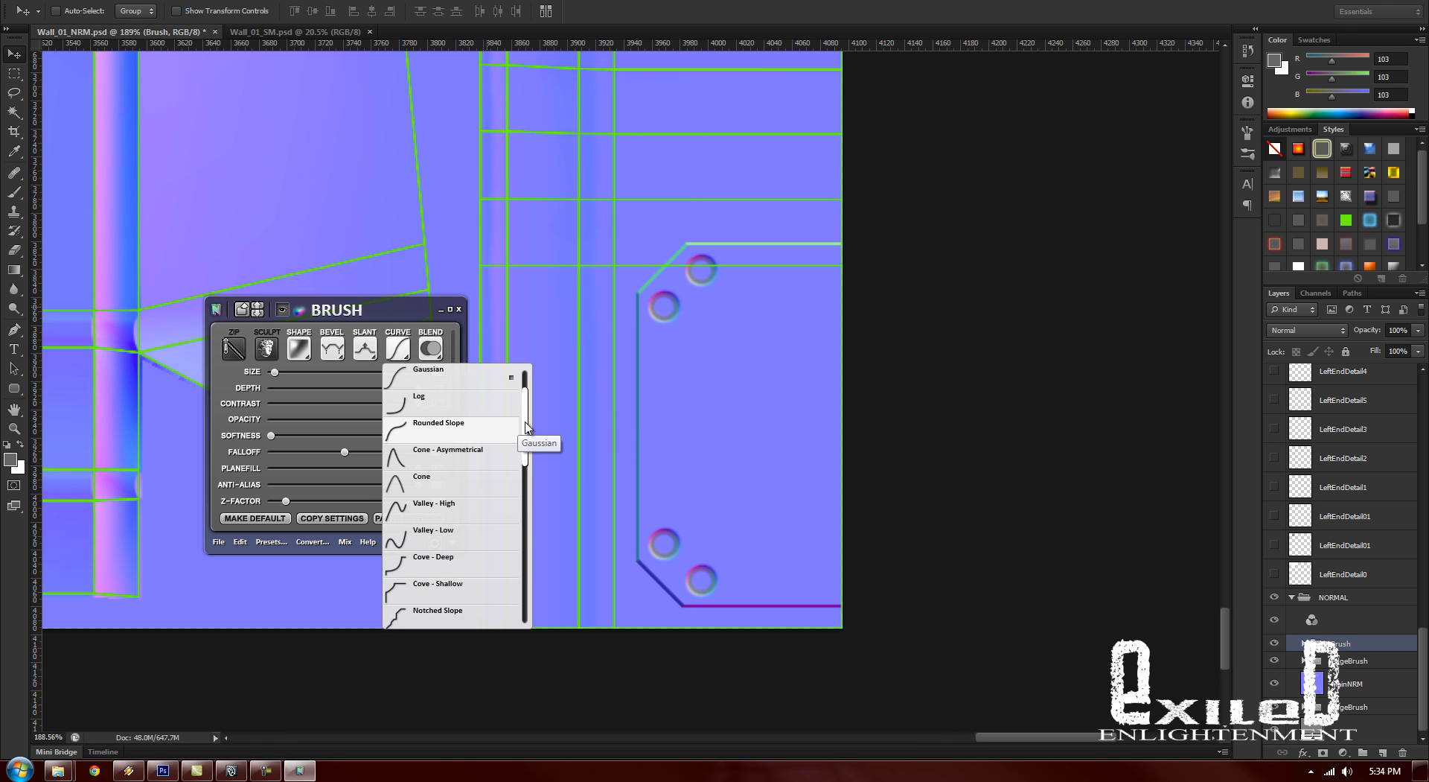
click(534, 410)
click(397, 348)
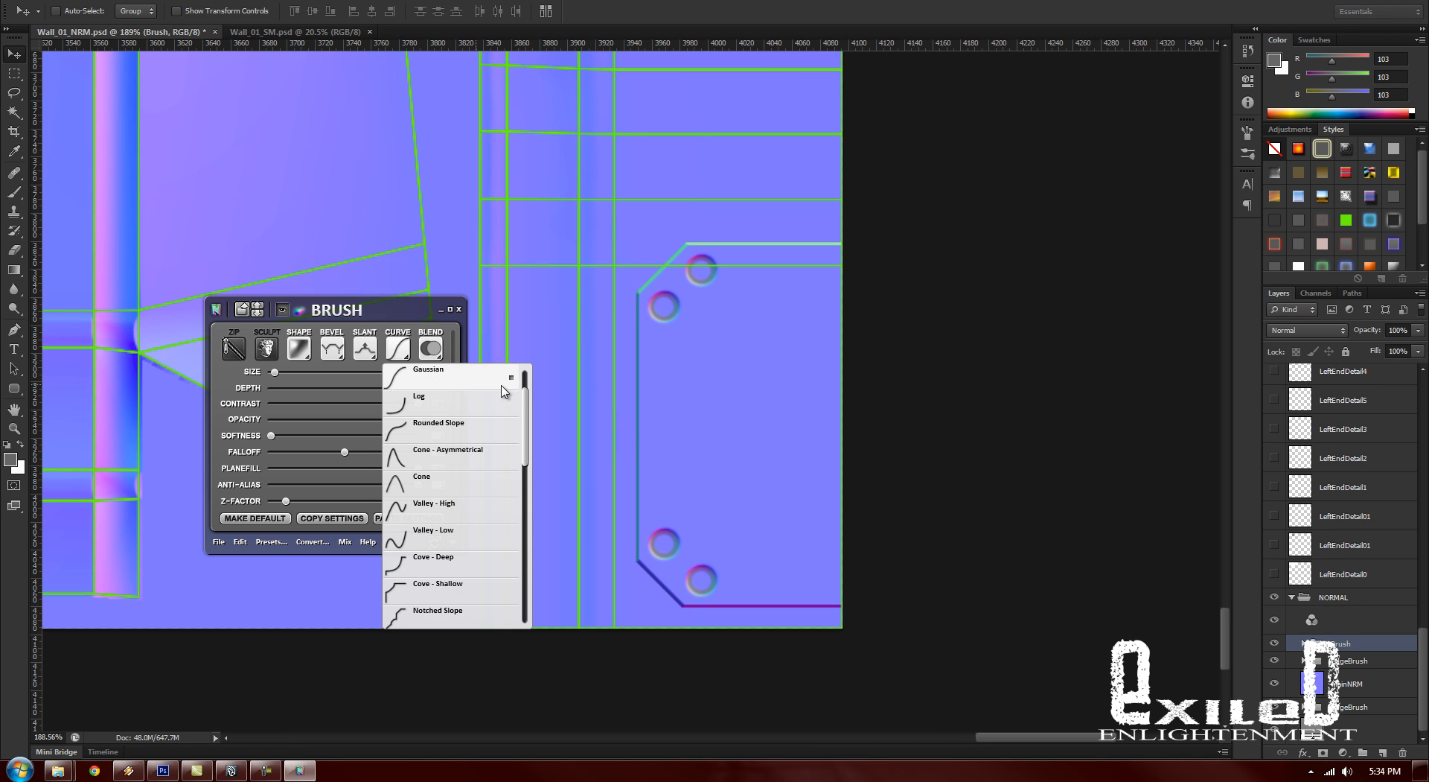
drag(525, 396, 524, 377)
click(469, 375)
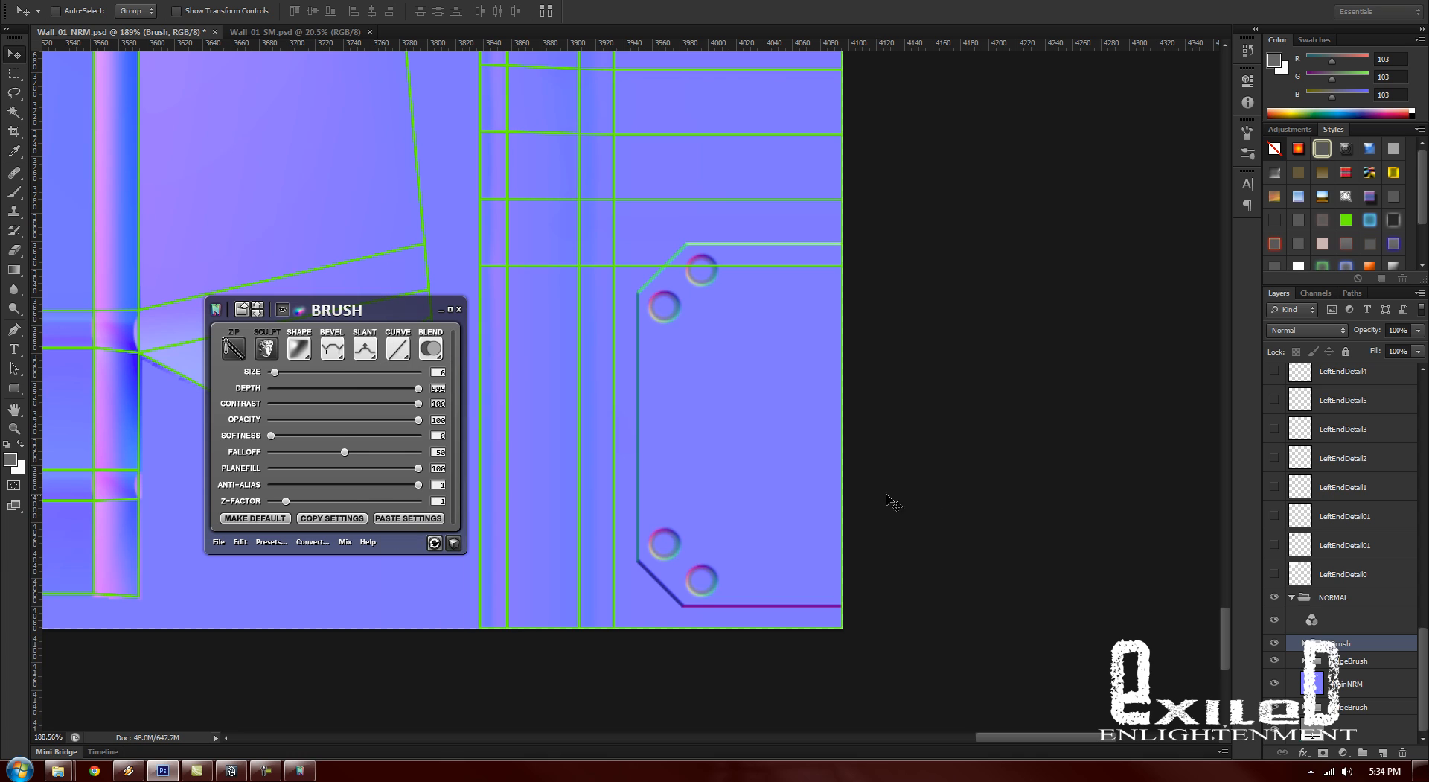
Step: Set the plate's EdgeBrush normal to a Gaussian curve and Overlay blending
click(1340, 660)
click(397, 347)
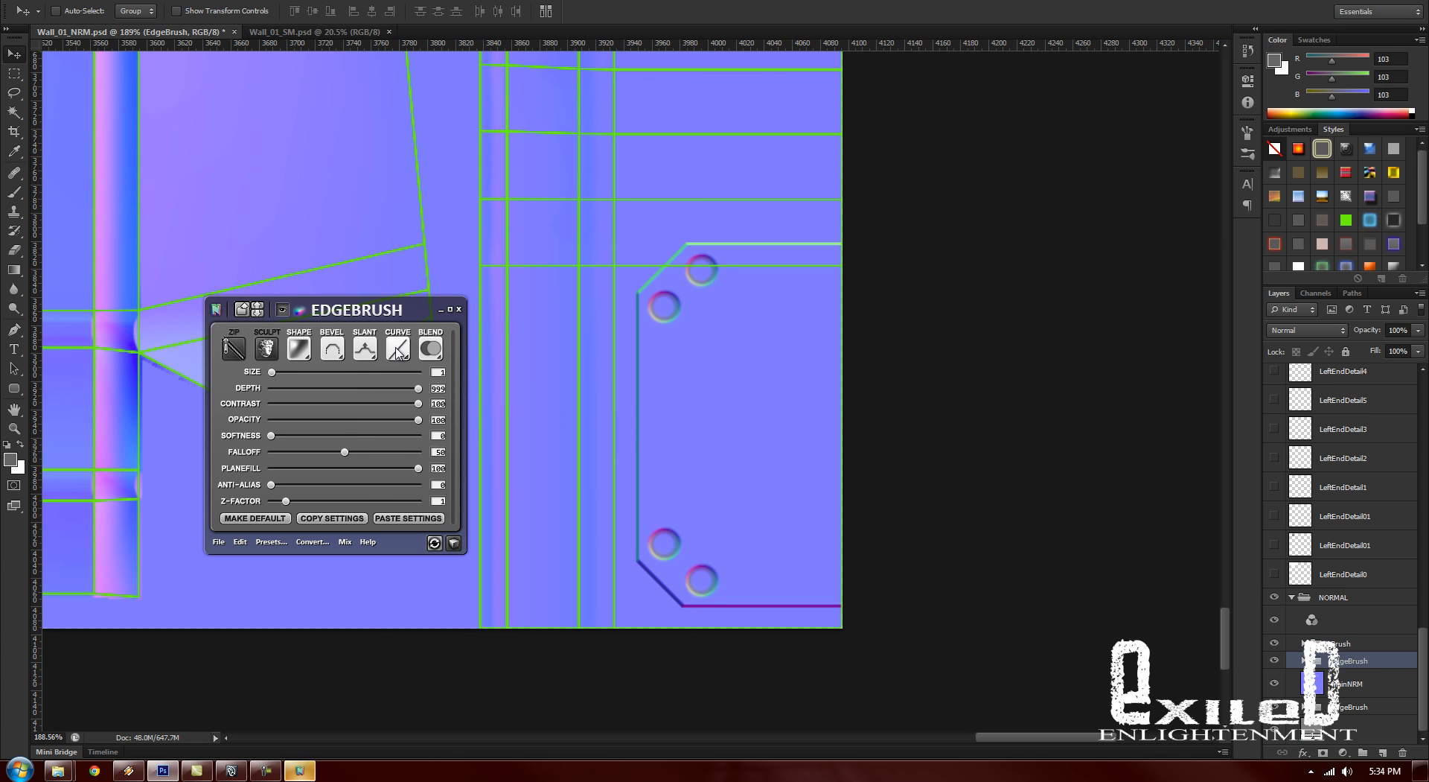
click(434, 432)
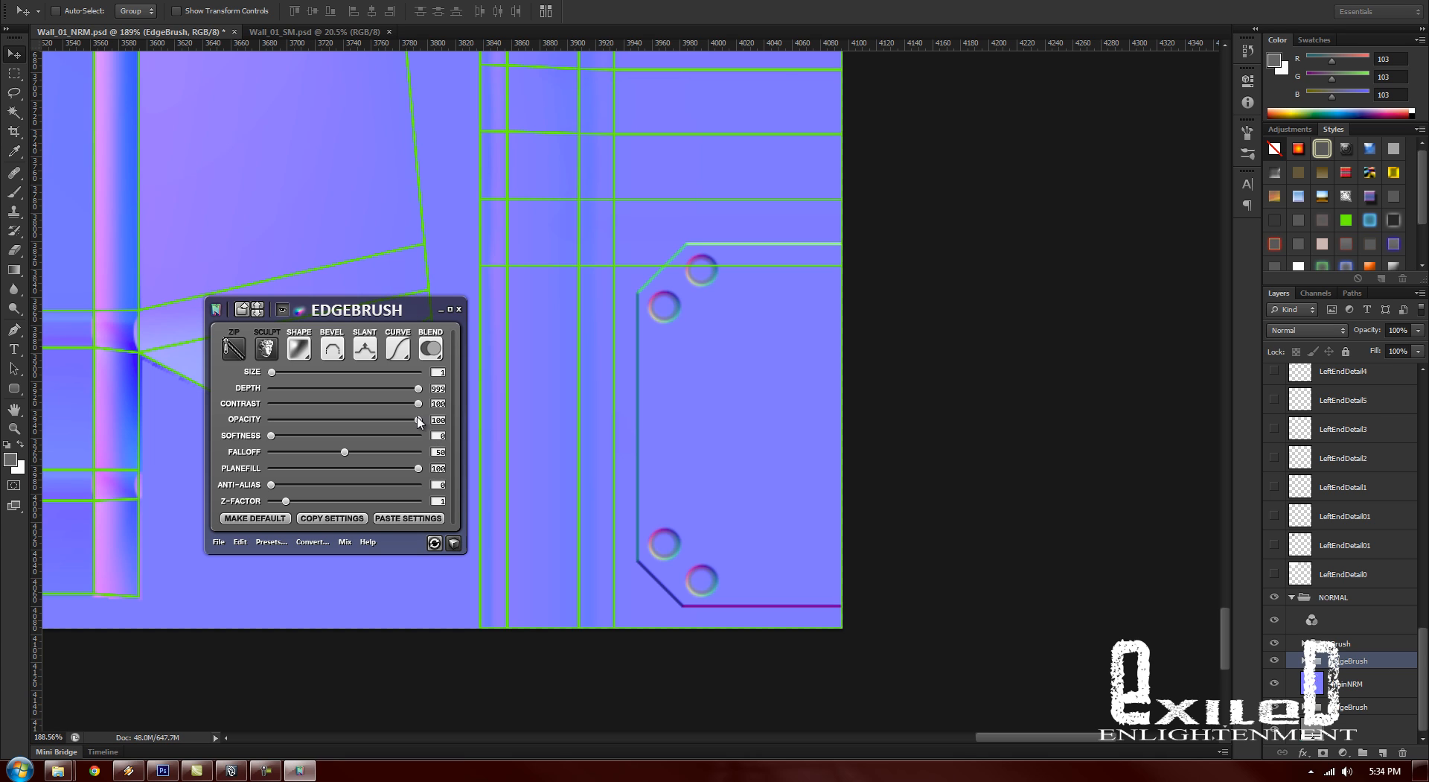
drag(295, 315, 333, 335)
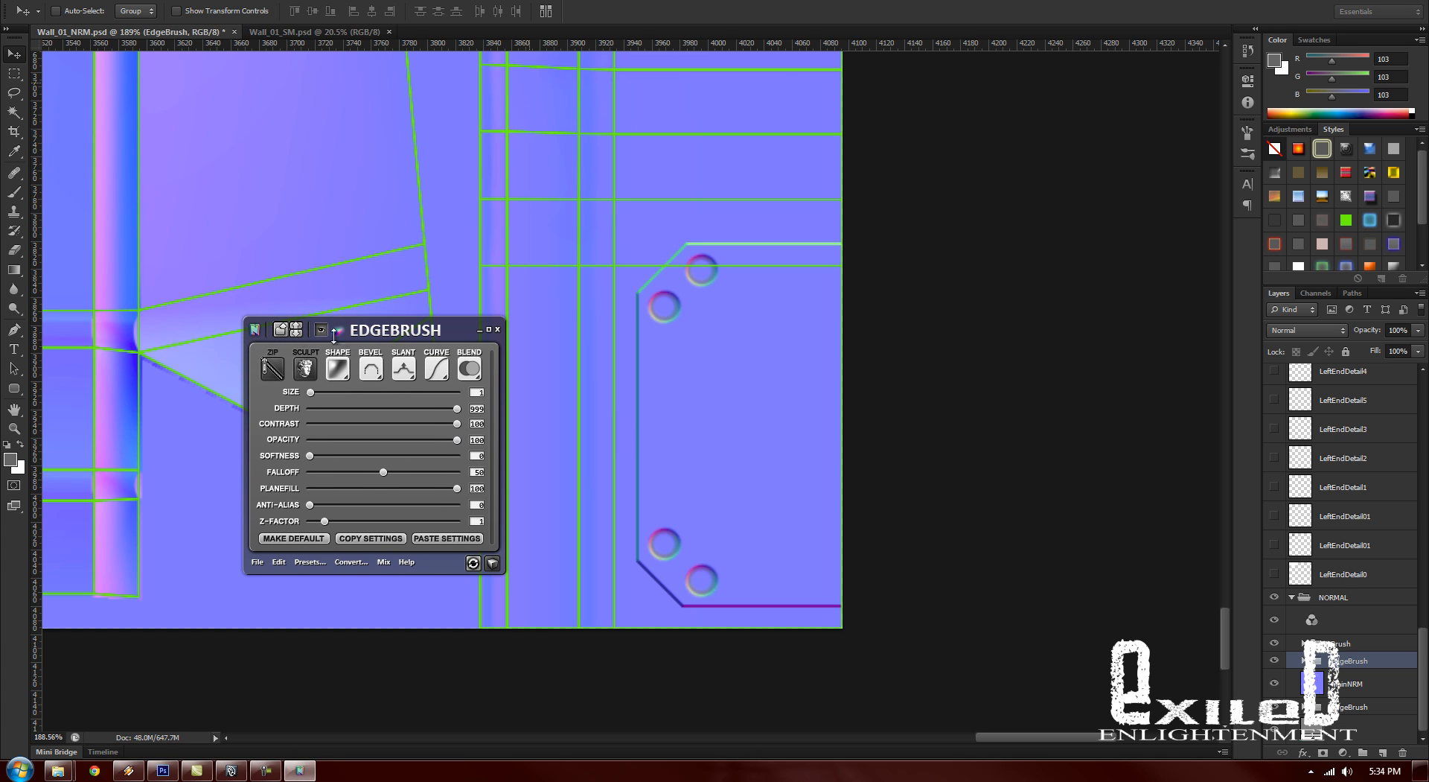
mouse_move(413, 336)
mouse_down()
mouse_move(489, 384)
mouse_move(459, 385)
mouse_move(399, 347)
mouse_up()
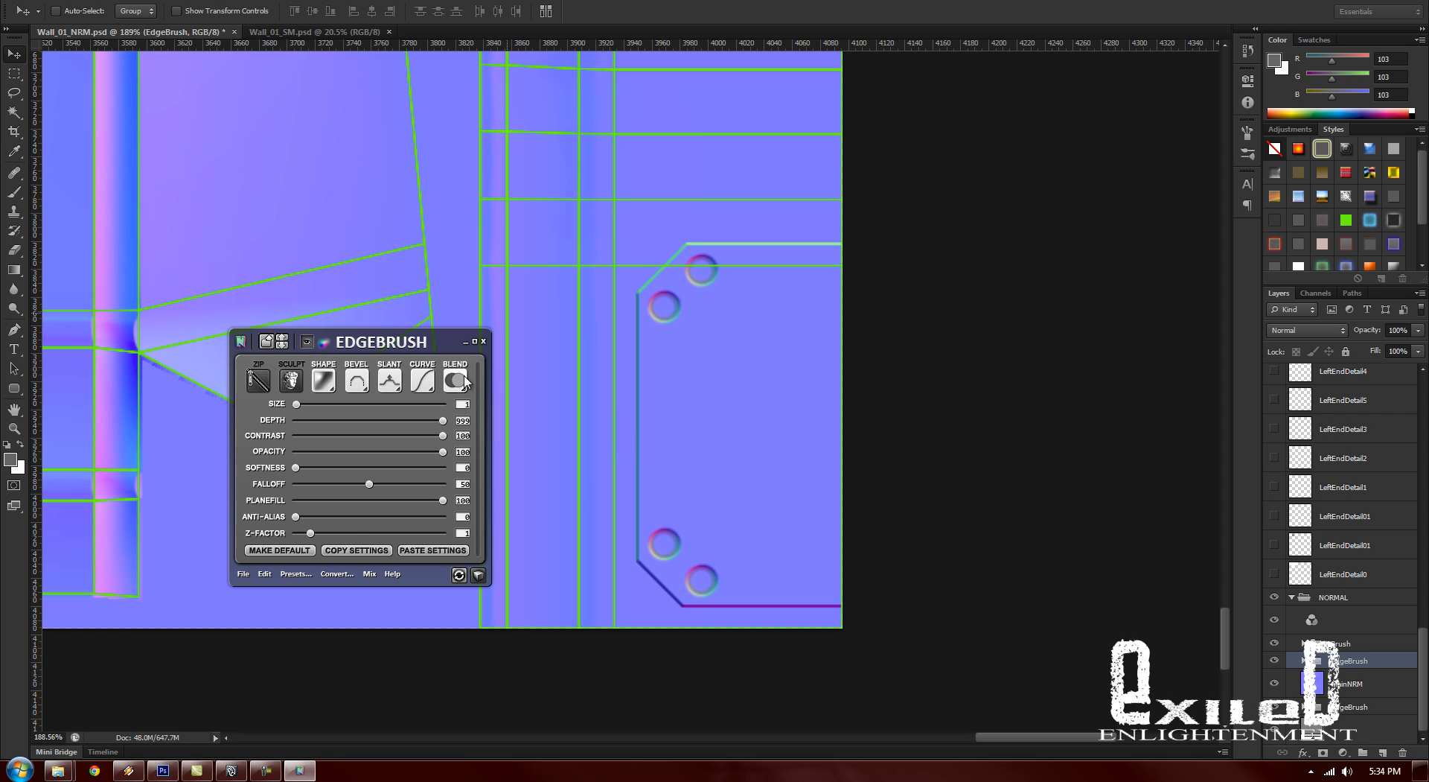
click(455, 380)
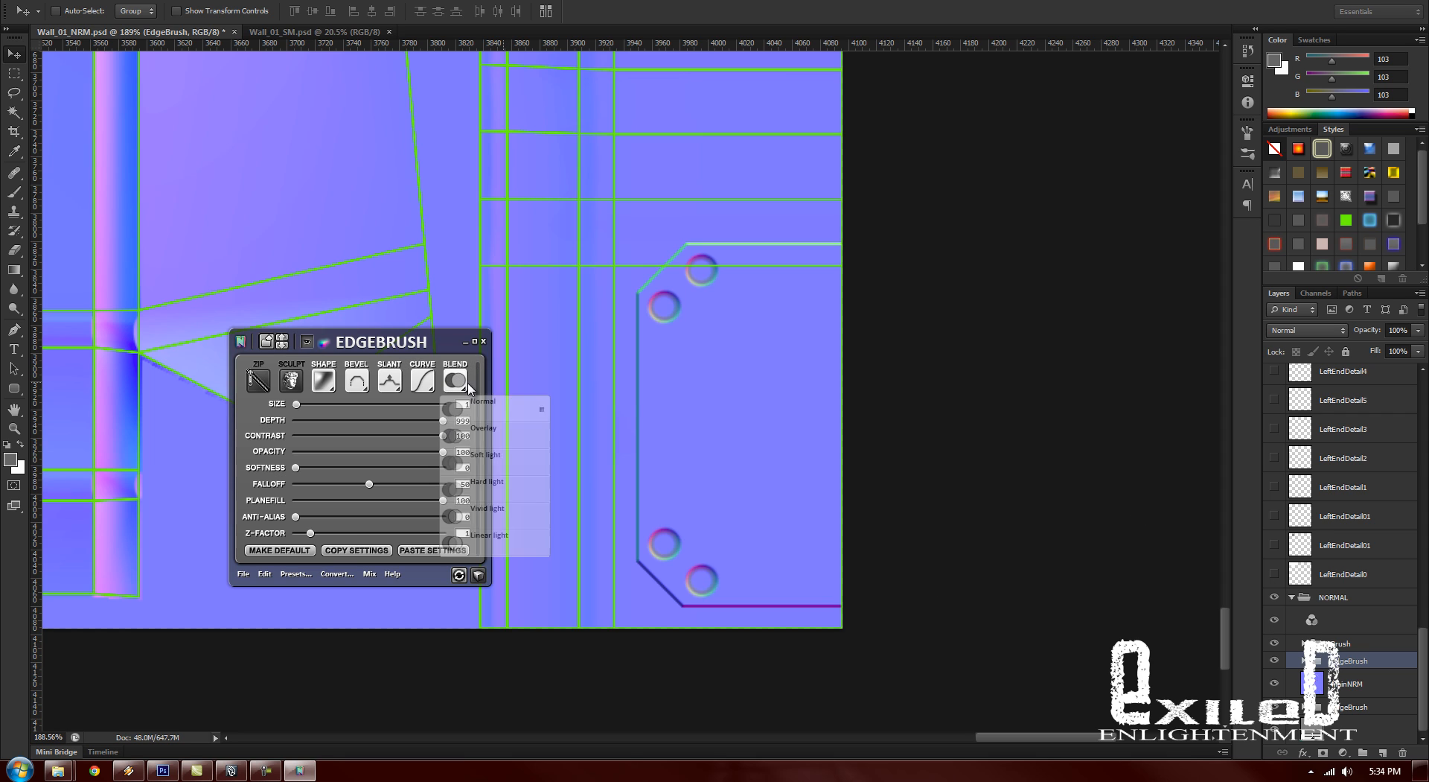
click(483, 439)
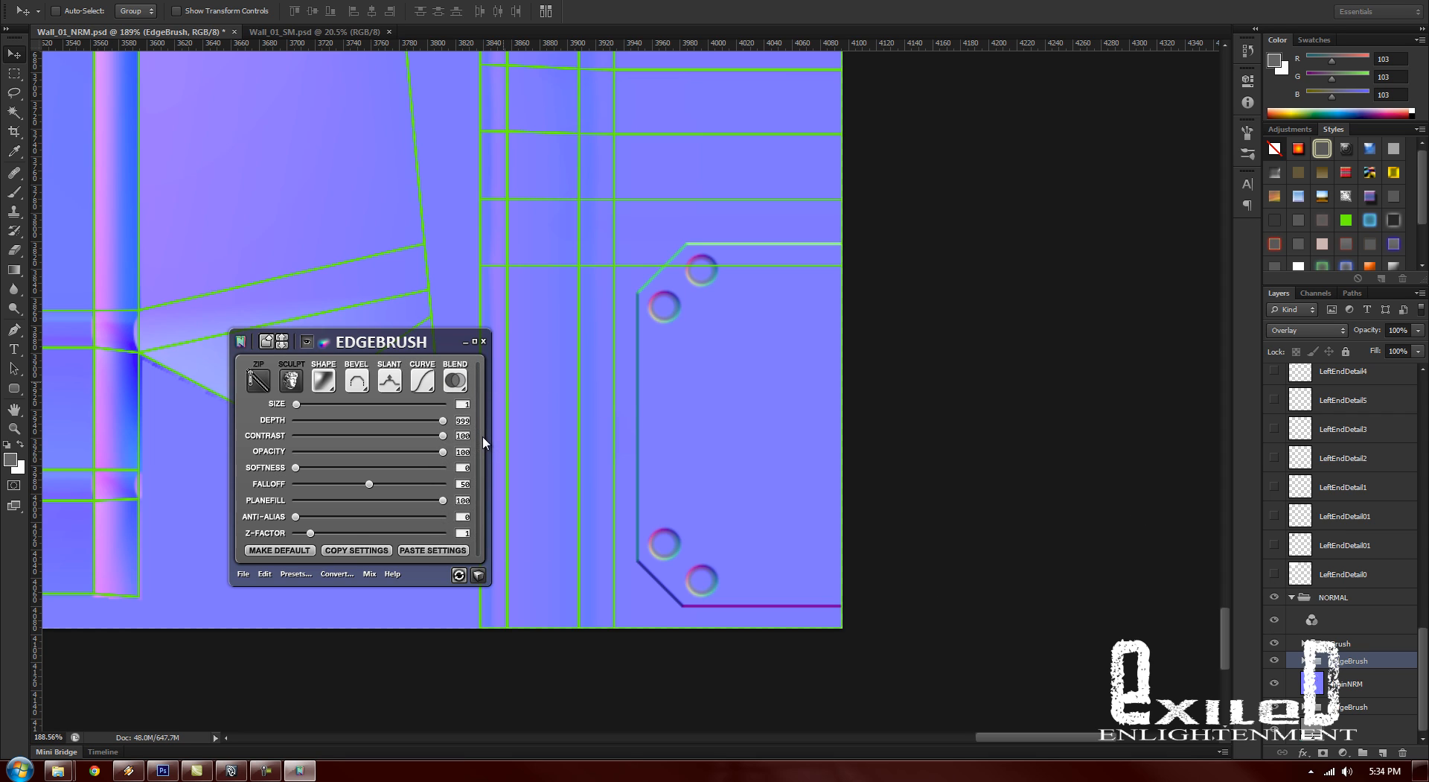
Step: Set the blending of the plate bolts' Brush normal to Overlay
click(1342, 642)
click(458, 383)
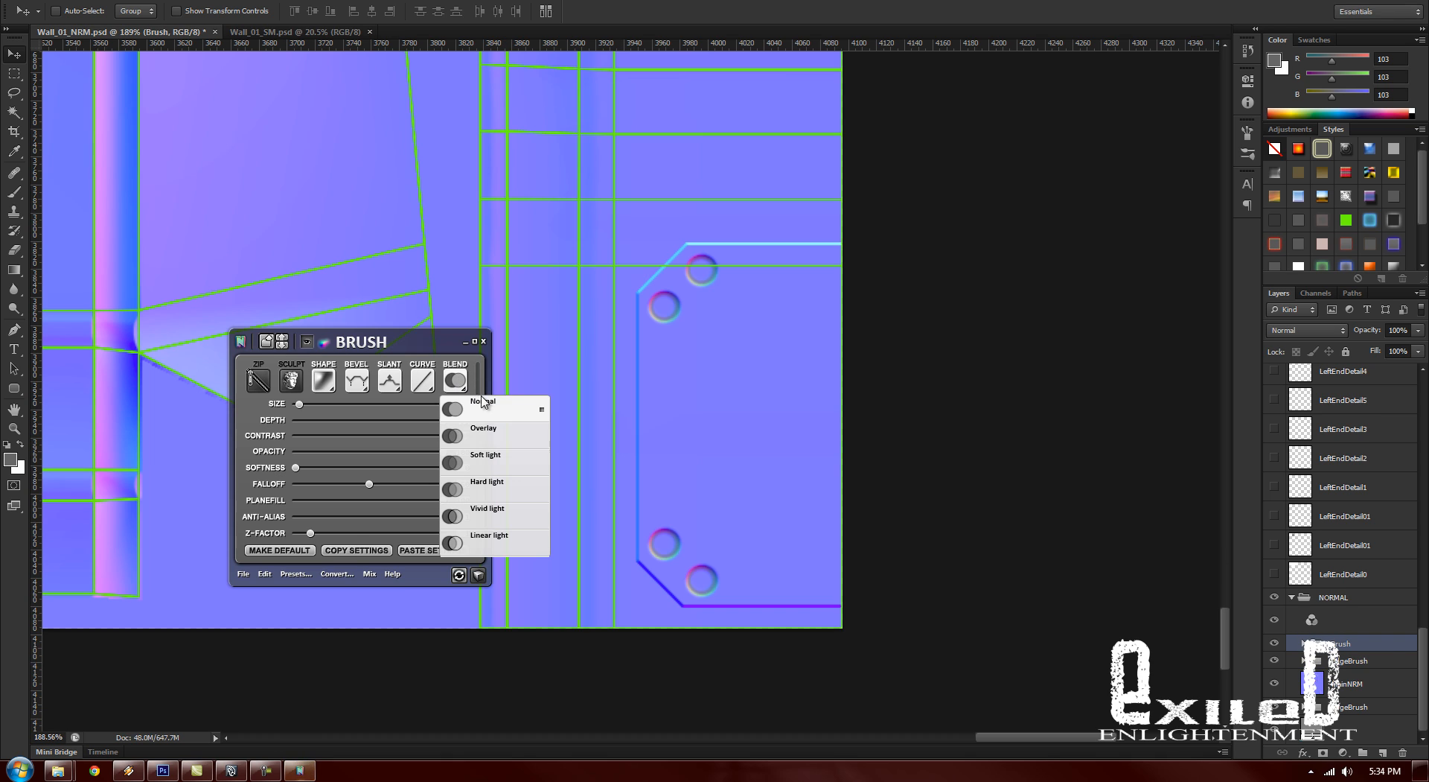
click(507, 438)
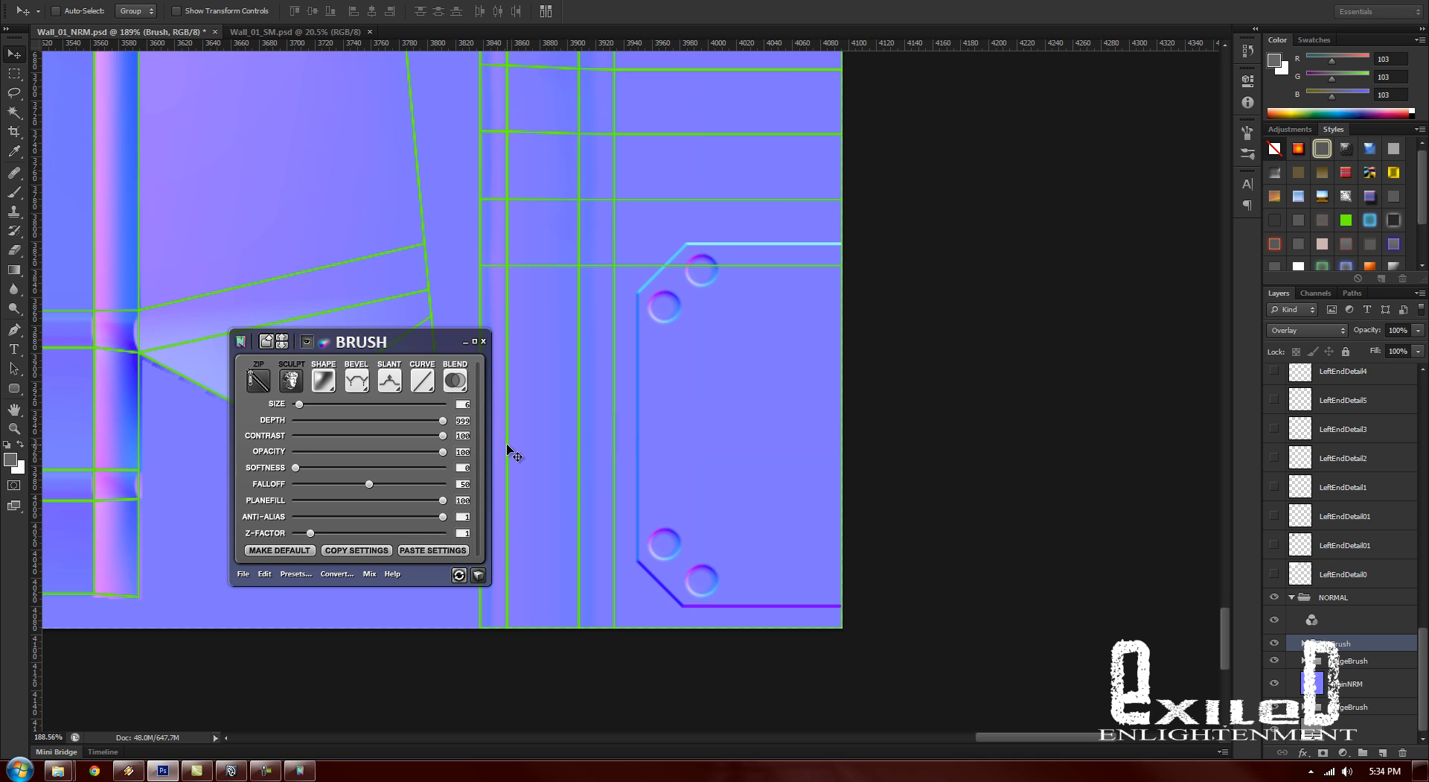
Step: Show and select the RightEndDetail1 block-out layer and locate its shapes along the texture's right edge
scroll(1318, 595, up, 2)
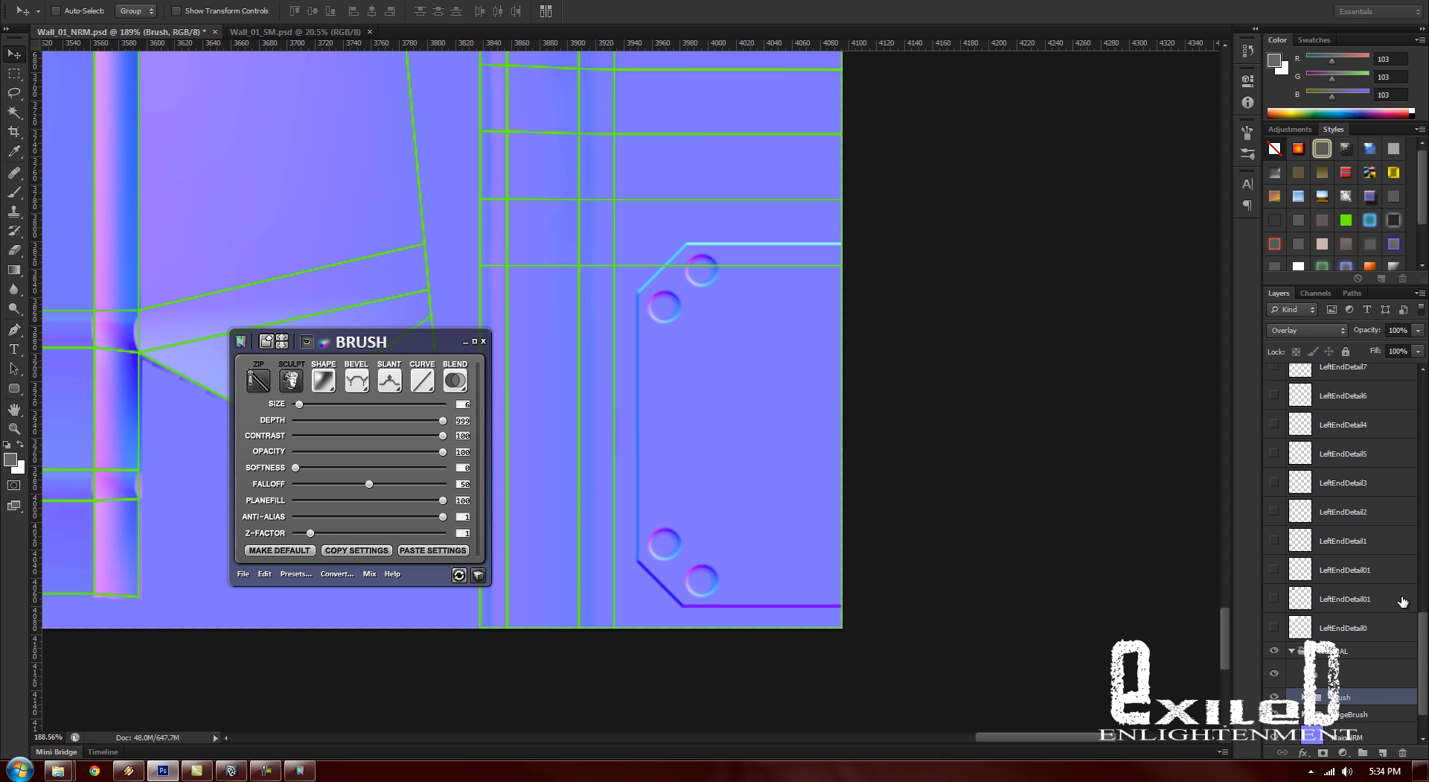
scroll(1334, 415, up, 5)
scroll(1312, 430, up, 2)
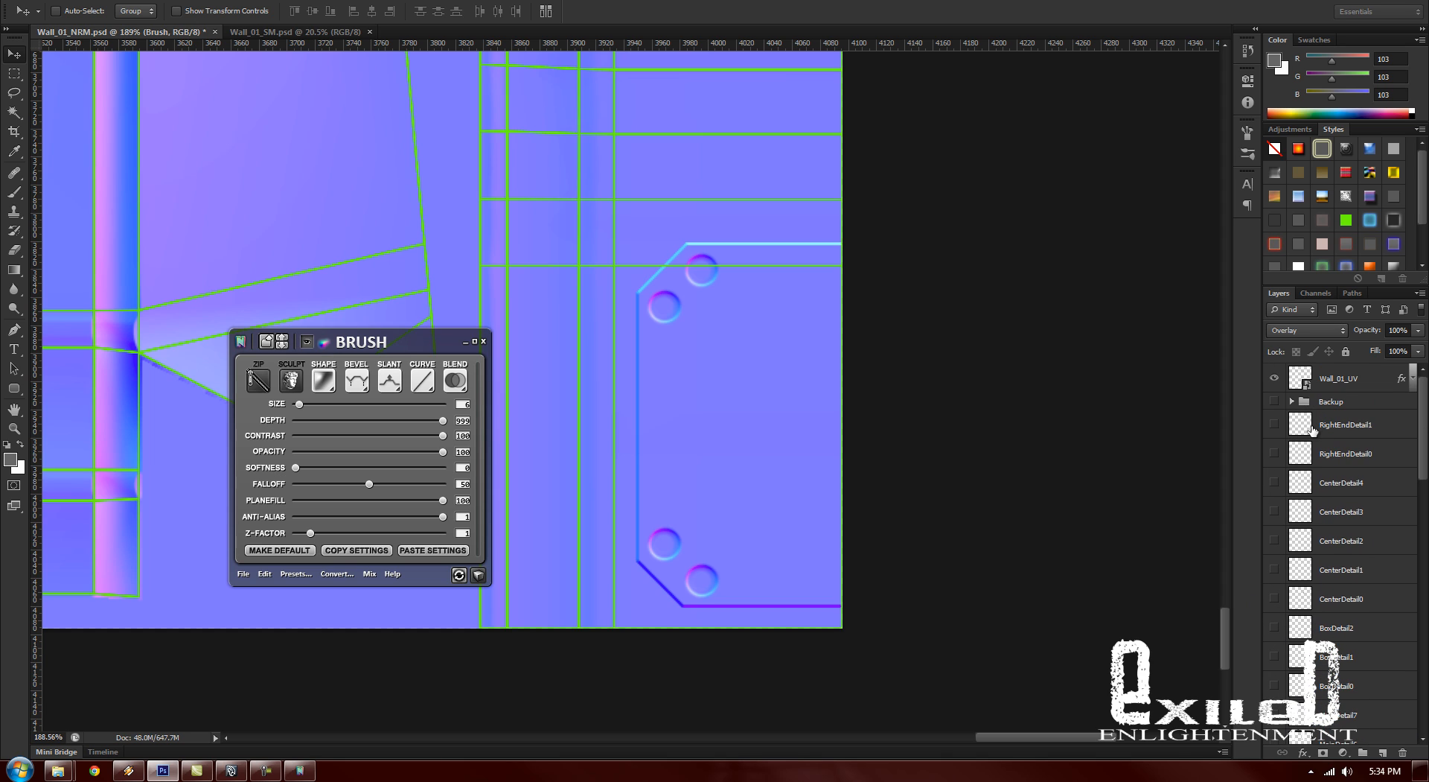
click(1274, 424)
click(1345, 426)
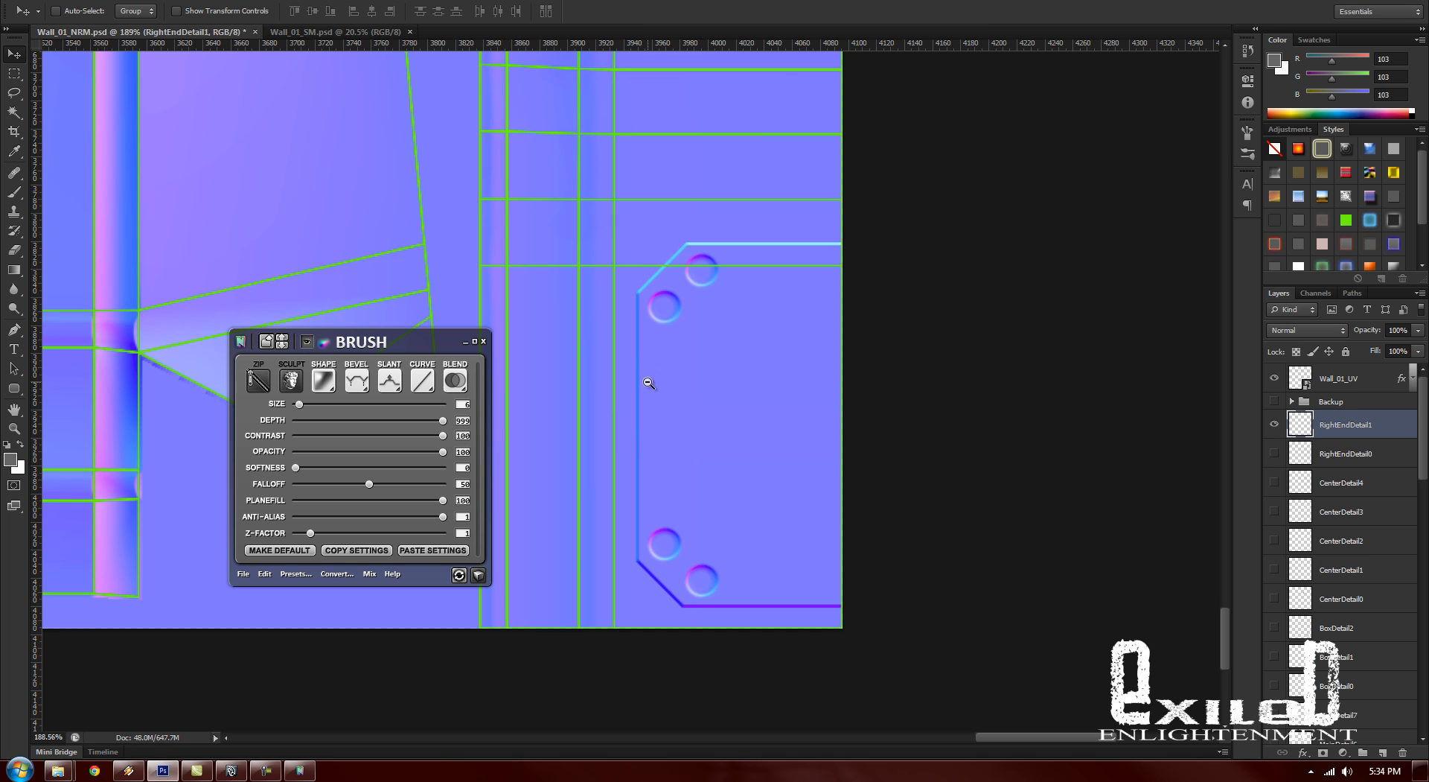
drag(648, 382, 590, 377)
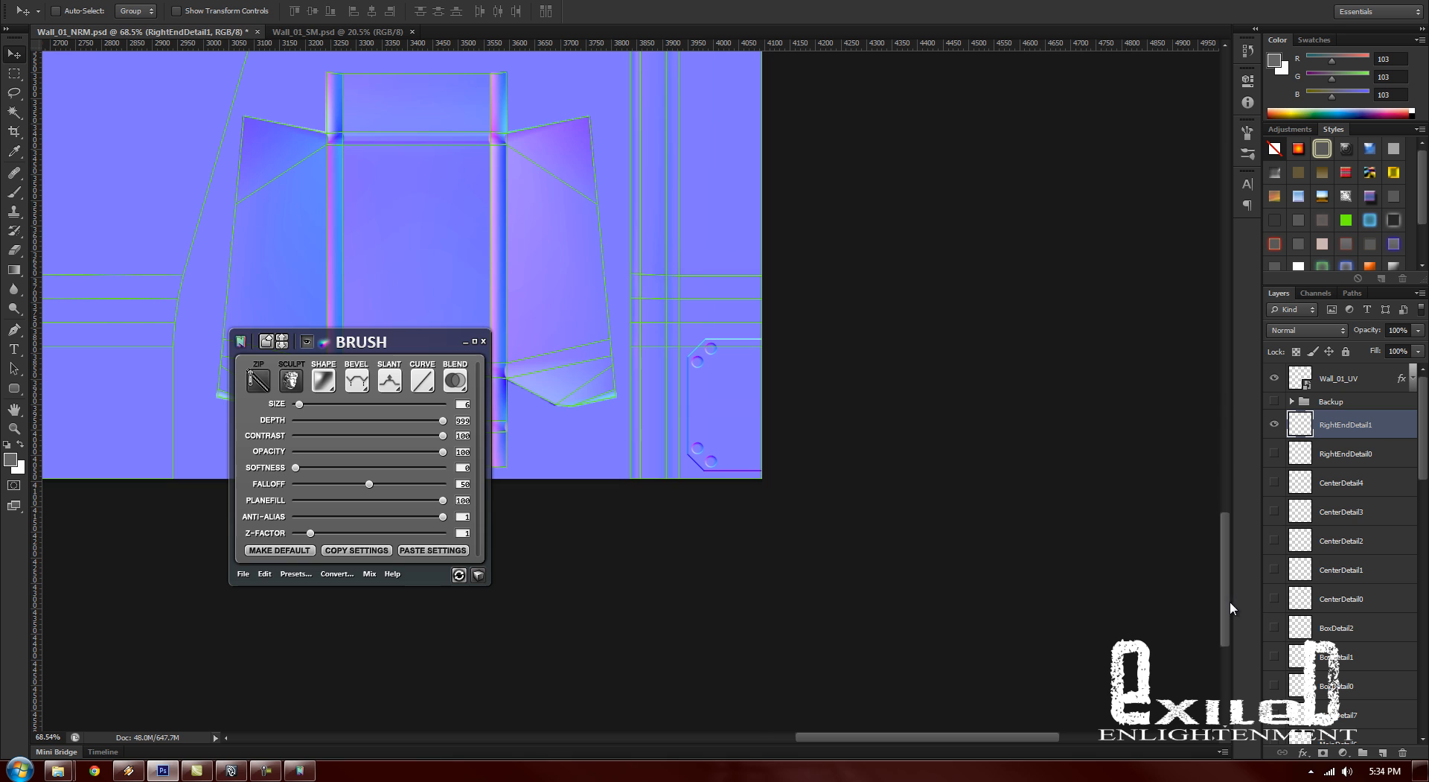
drag(1230, 601, 1225, 349)
Step: Show the RightEndDetail0 bracket layer without RightEndDetail1, check its shape by toggling visibility, and convert it into an nDo2 normal
click(1274, 454)
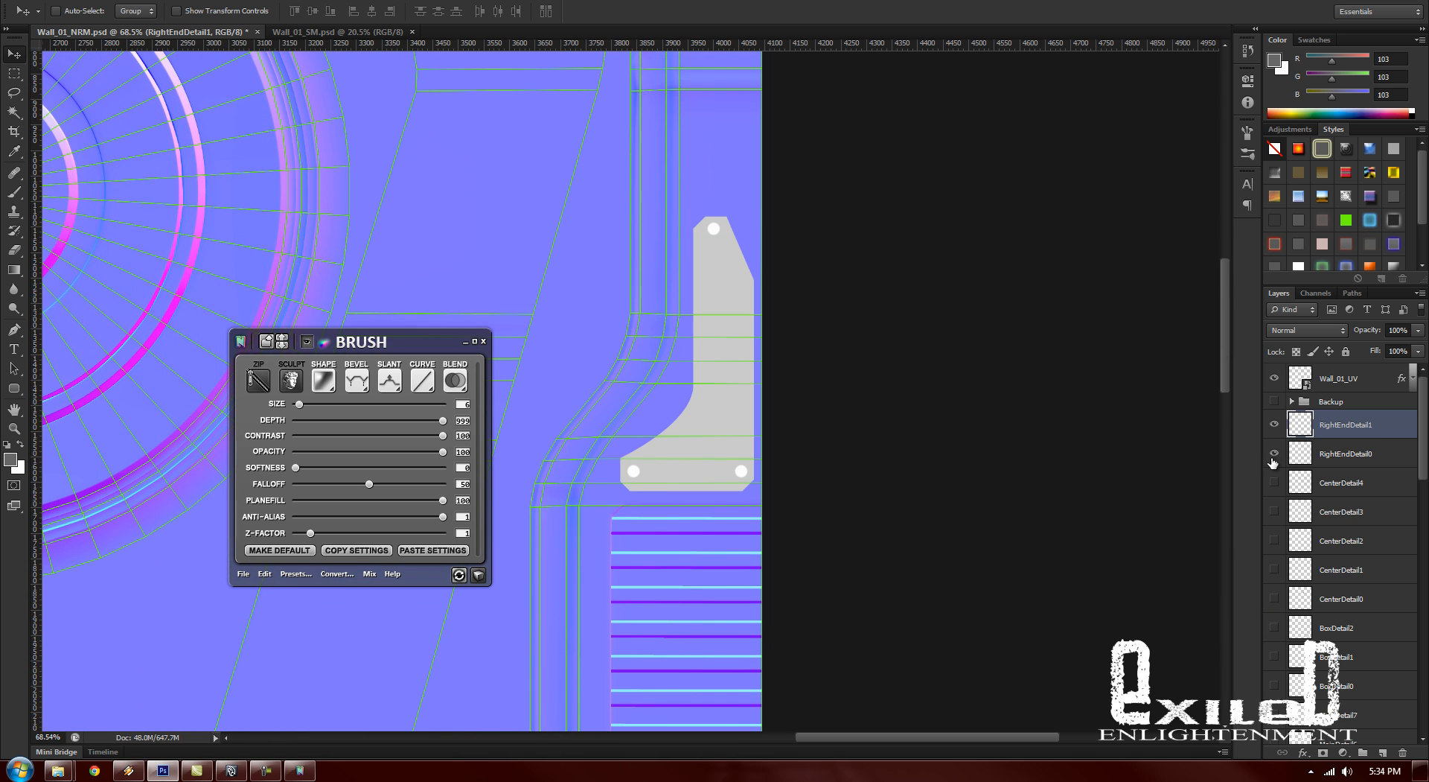
click(1275, 424)
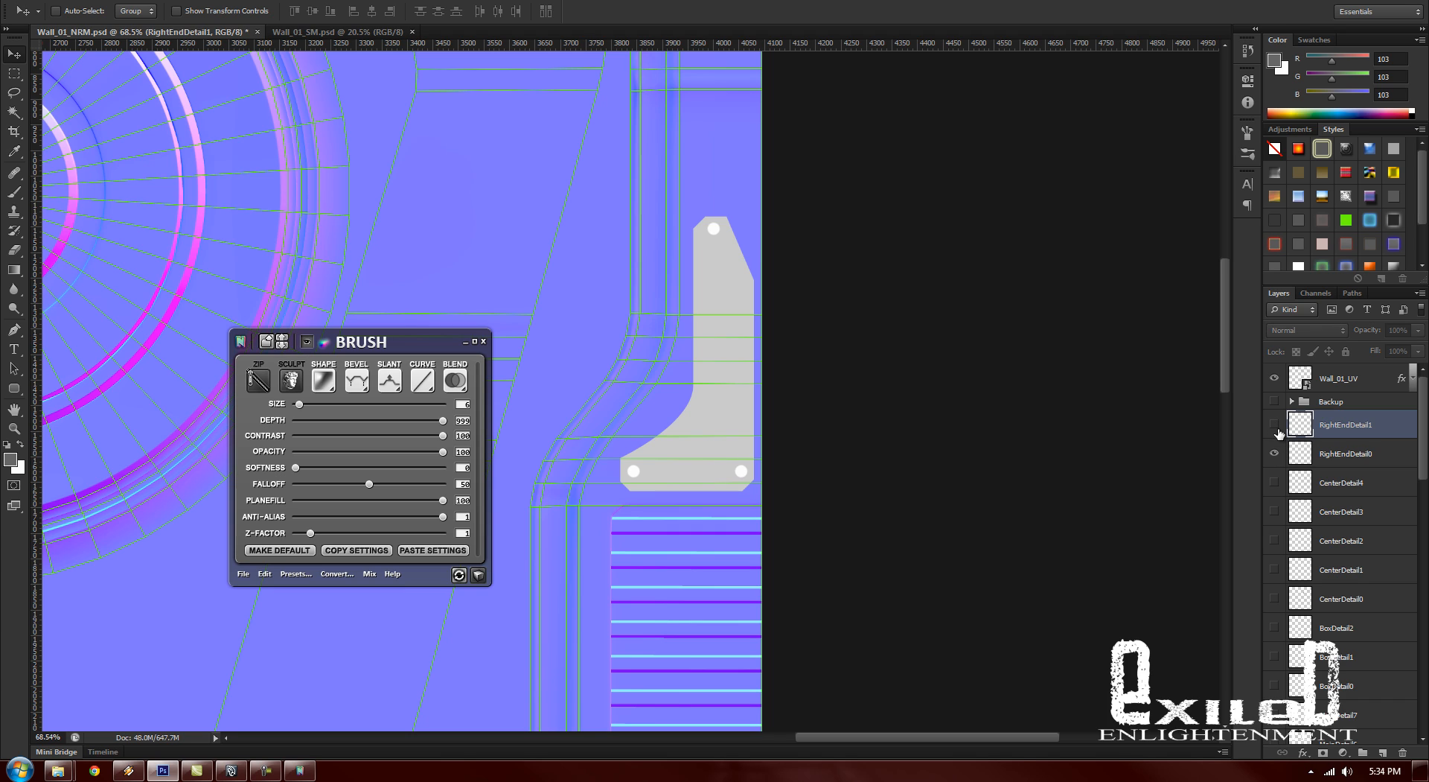
click(1322, 457)
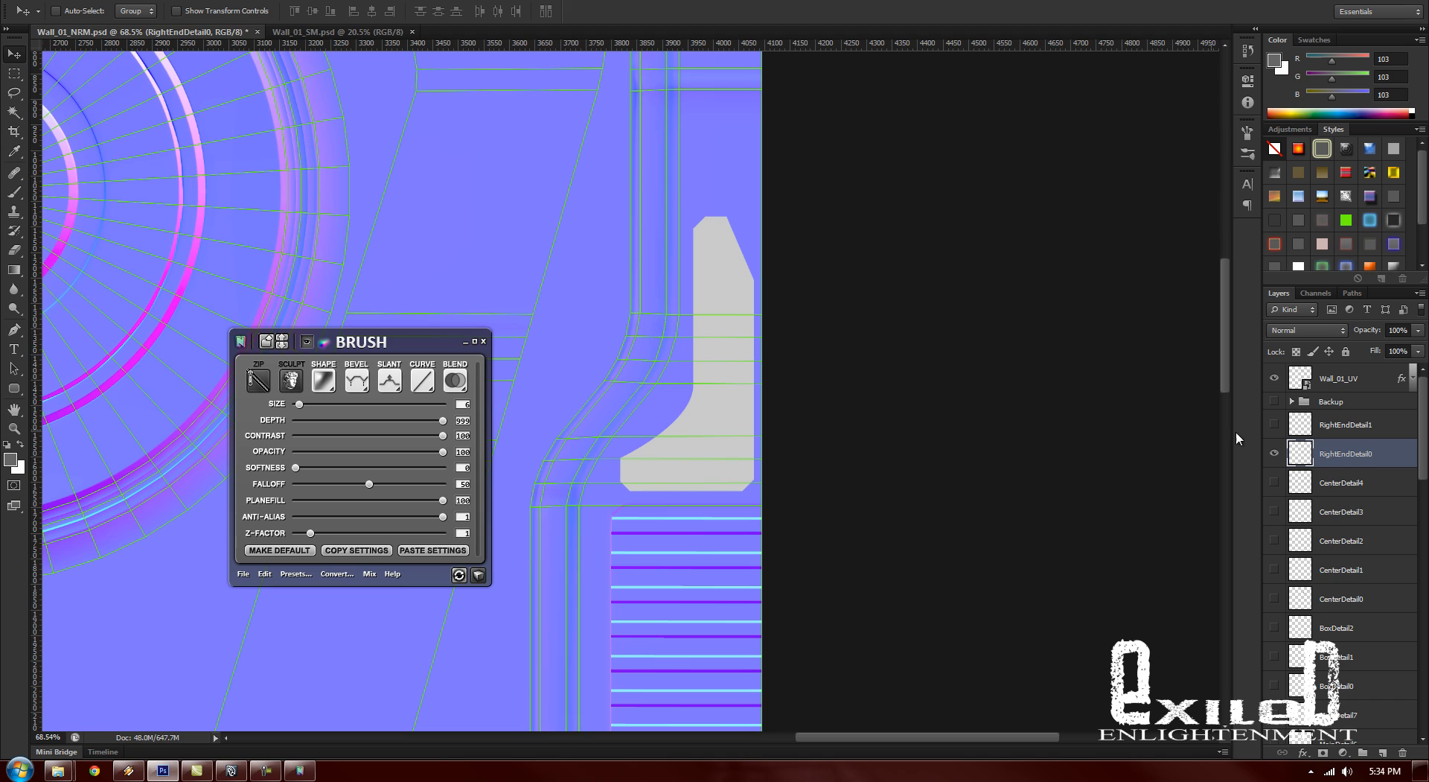
click(1272, 453)
click(1272, 453)
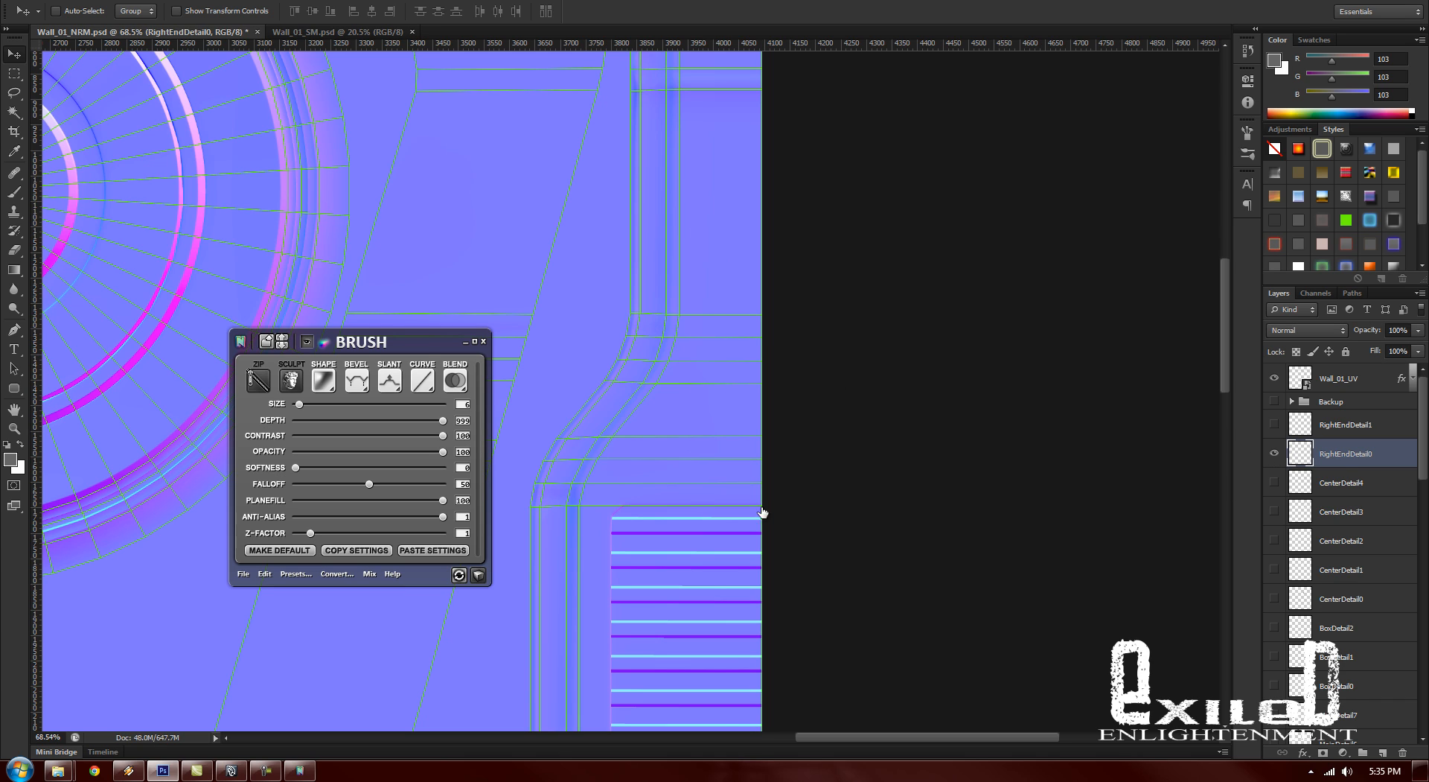
click(386, 443)
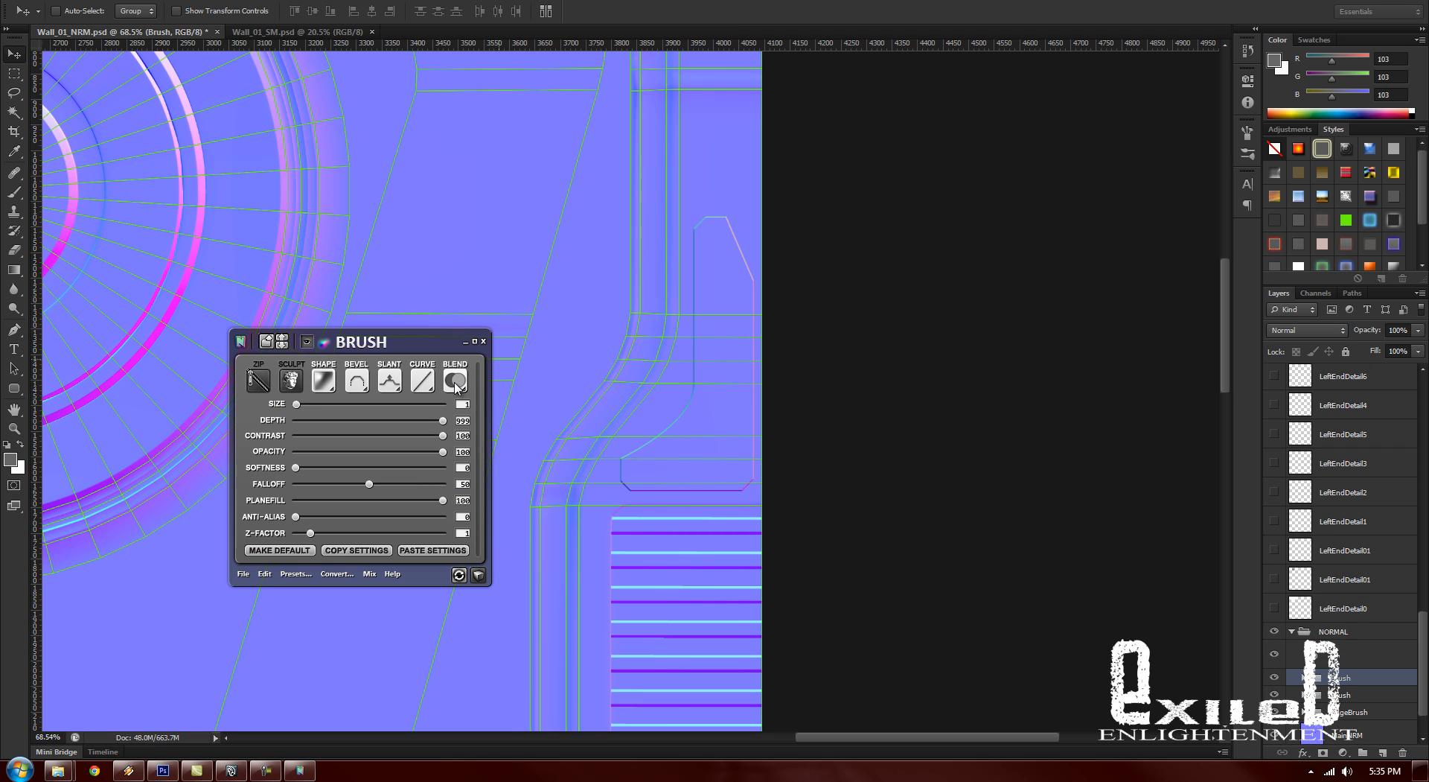
Step: Set the bracket's Brush normal to Overlay blending and a Groove bevel
click(455, 380)
click(487, 428)
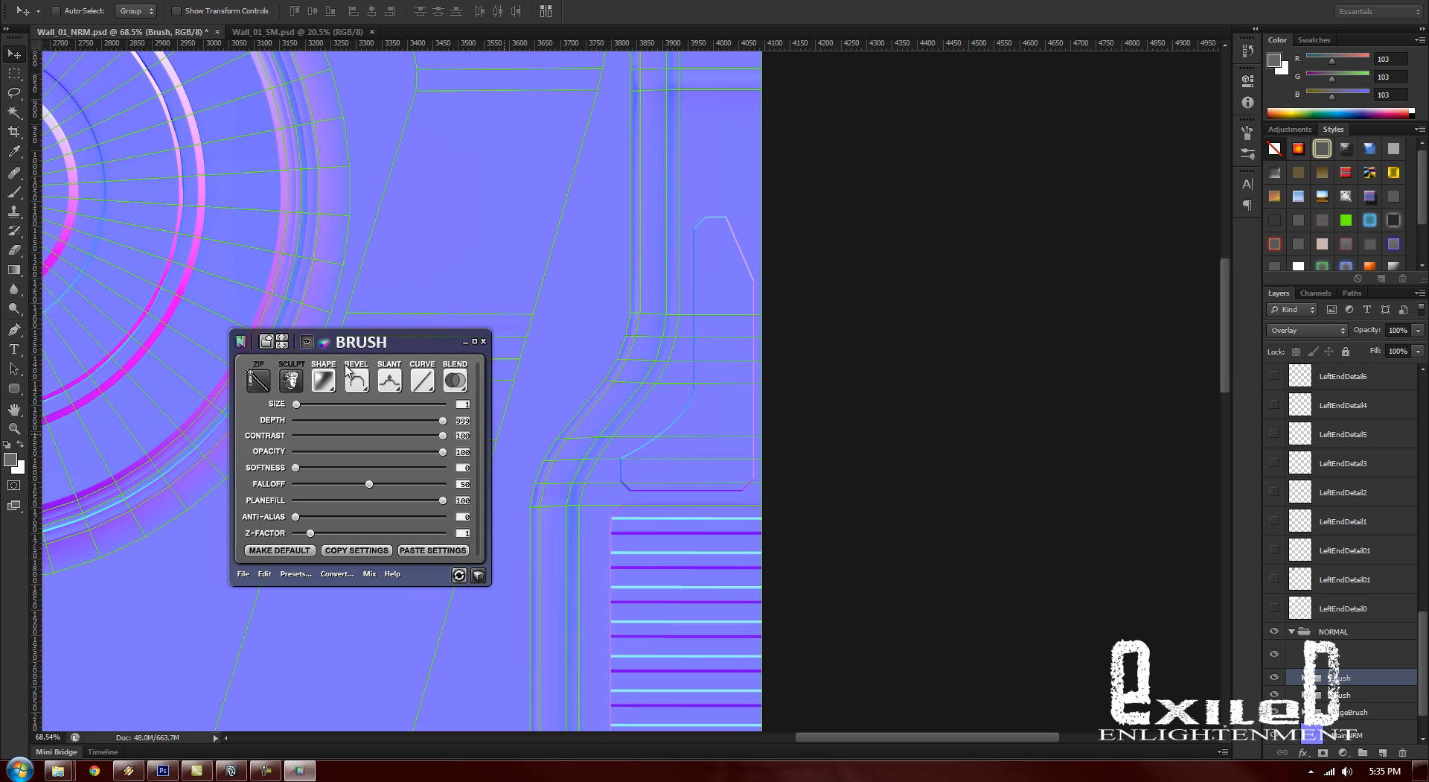
click(357, 380)
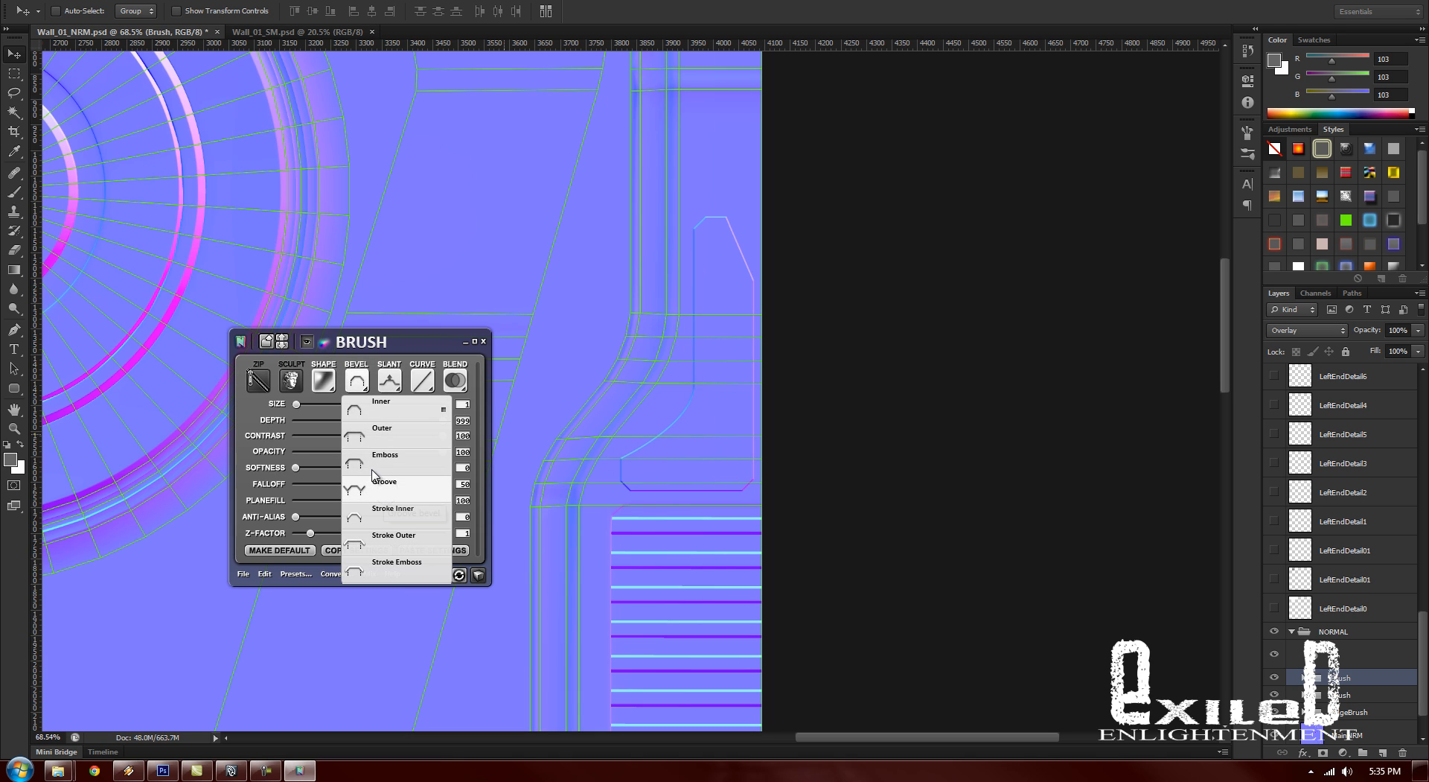
click(373, 472)
click(651, 396)
key(alt+space)
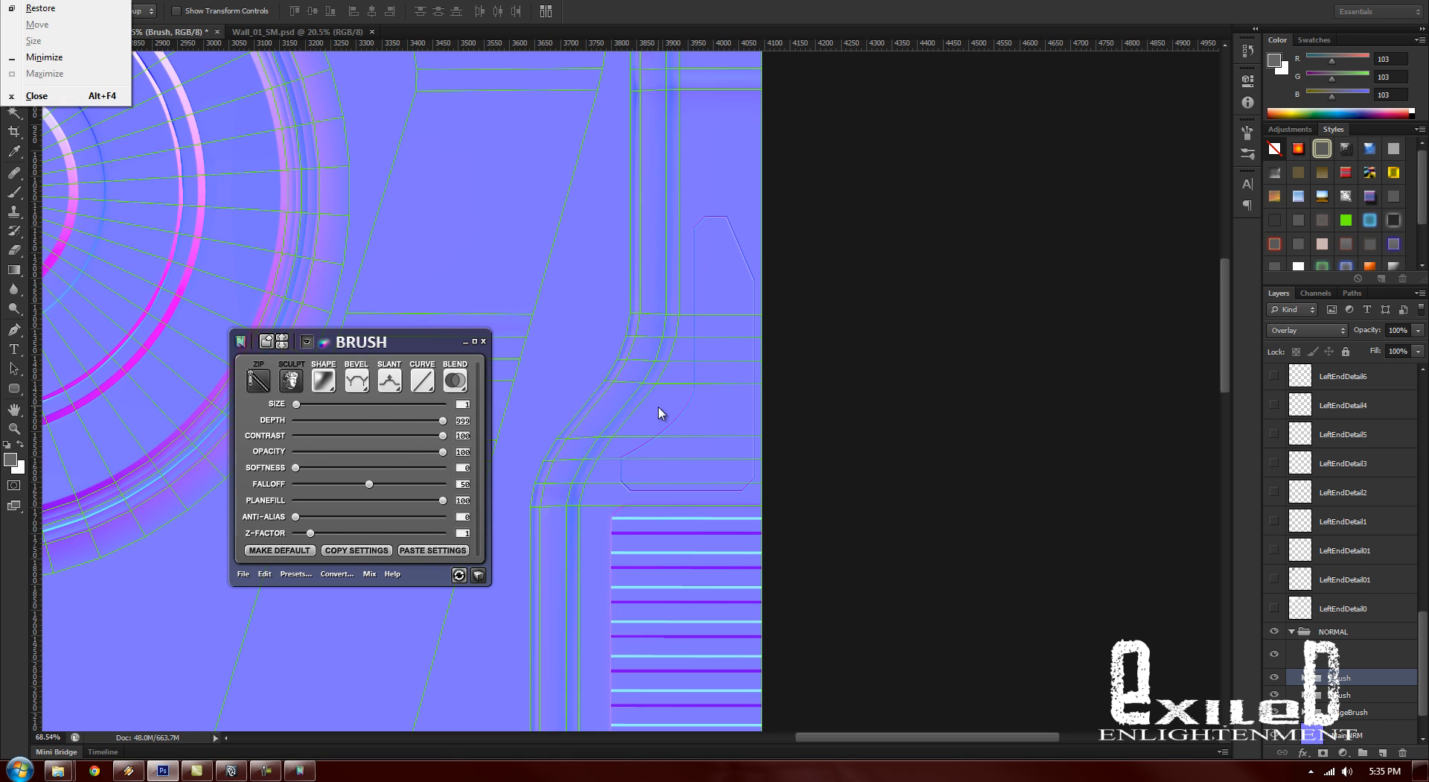
key(Escape)
Step: Give the bracket's Brush normal a slightly larger size, maximum anti-aliasing and a Half Round curve
mouse_move(643, 414)
mouse_down()
mouse_move(628, 423)
mouse_move(673, 430)
mouse_move(642, 418)
mouse_up()
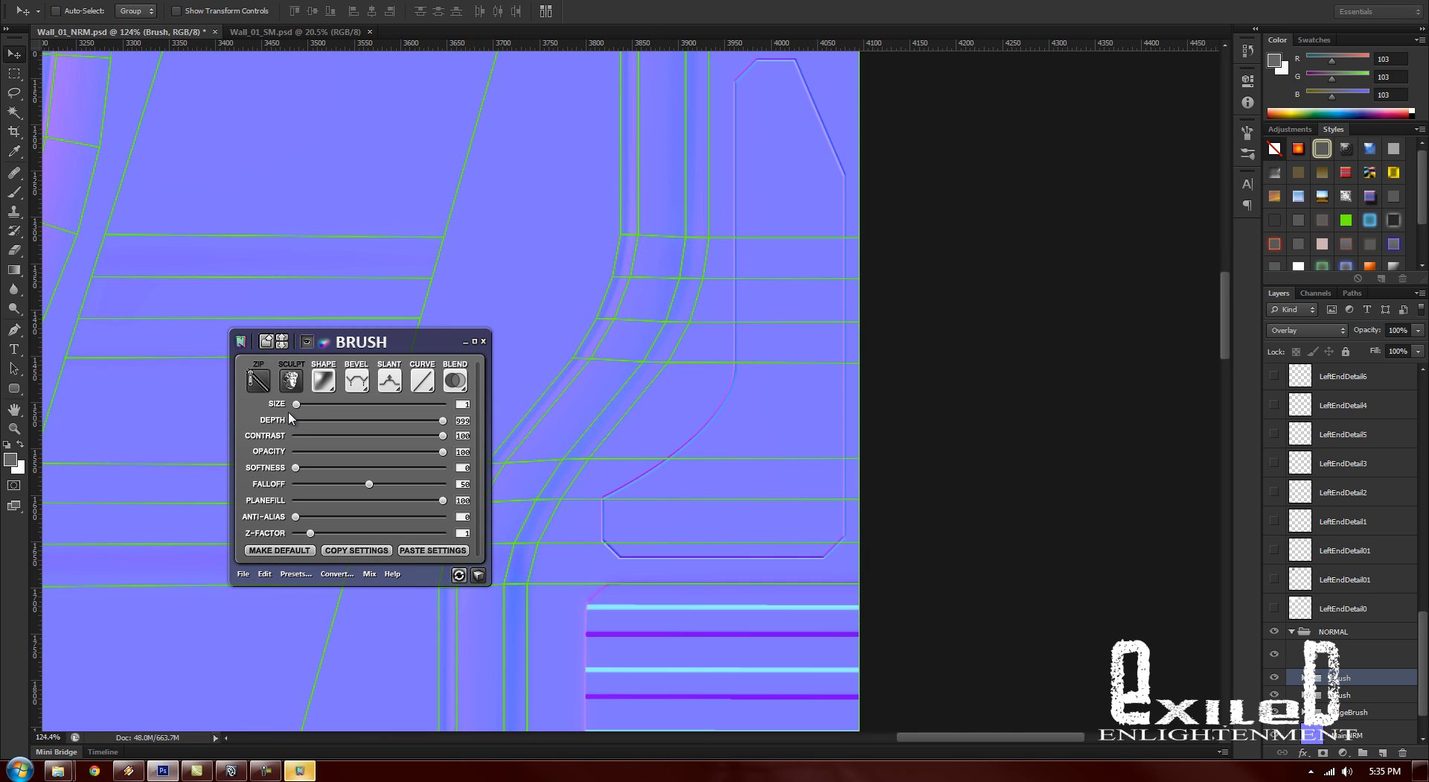
drag(295, 404, 300, 406)
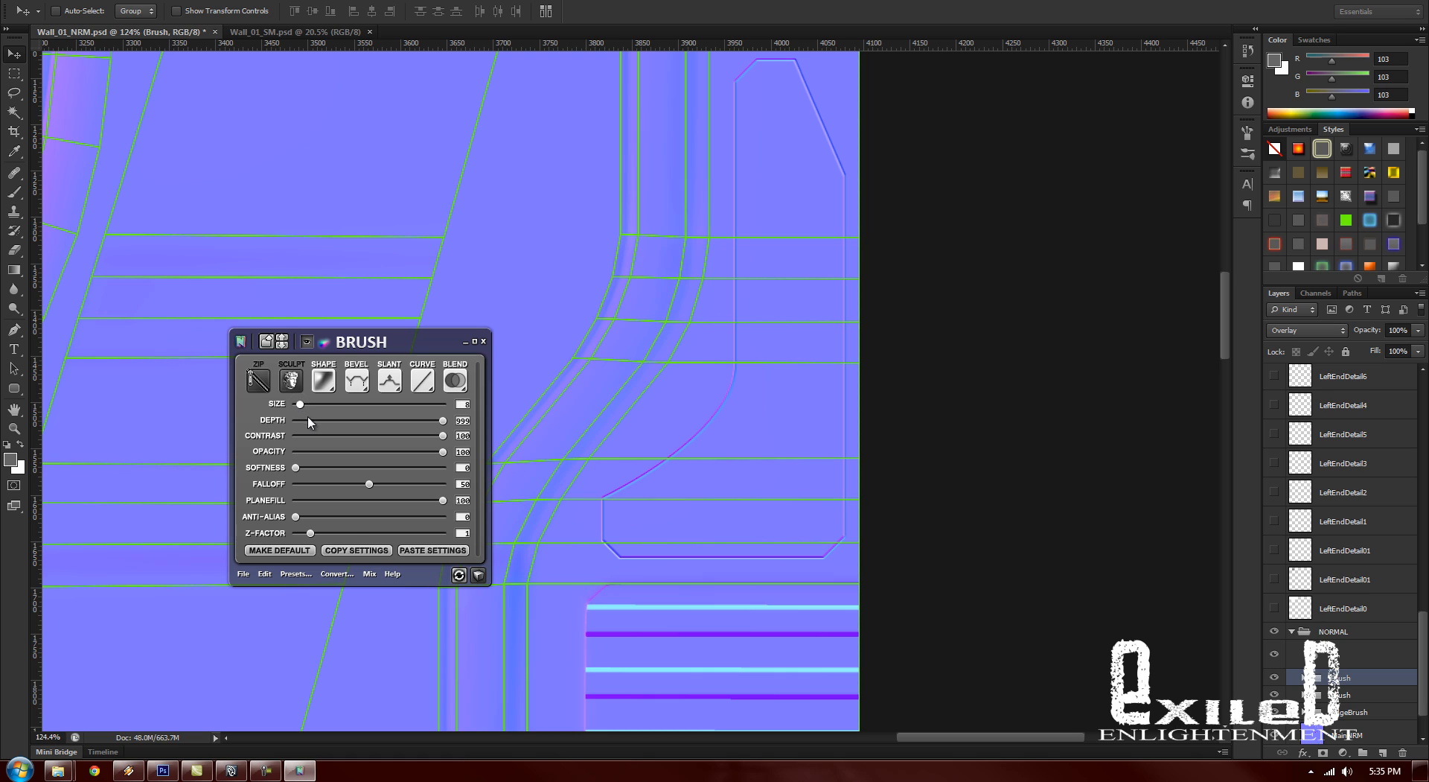
drag(300, 514, 447, 525)
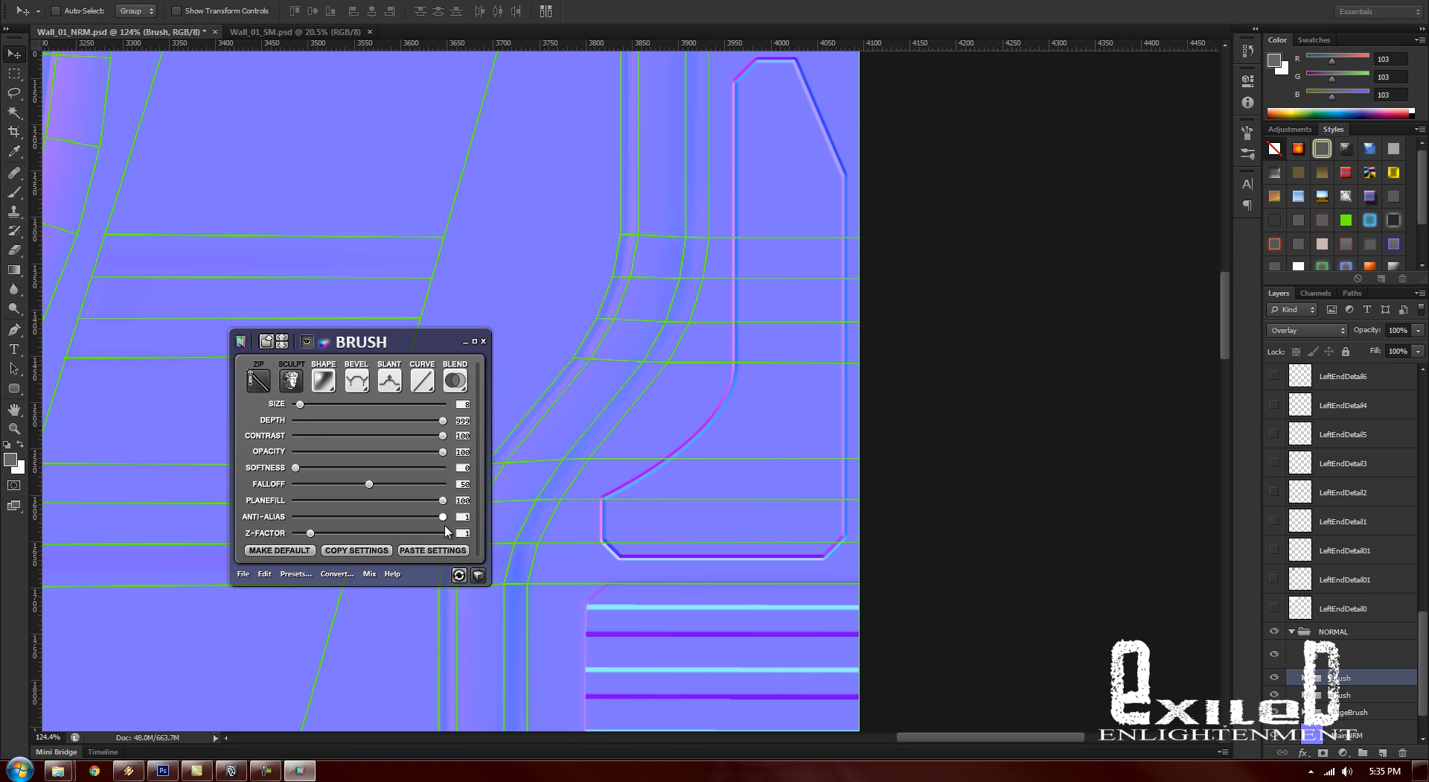
click(422, 381)
click(456, 436)
Step: Show the RightEndDetail1 layer with the bracket's bolts and convert it into an nDo2 normal
drag(1420, 637, 1423, 406)
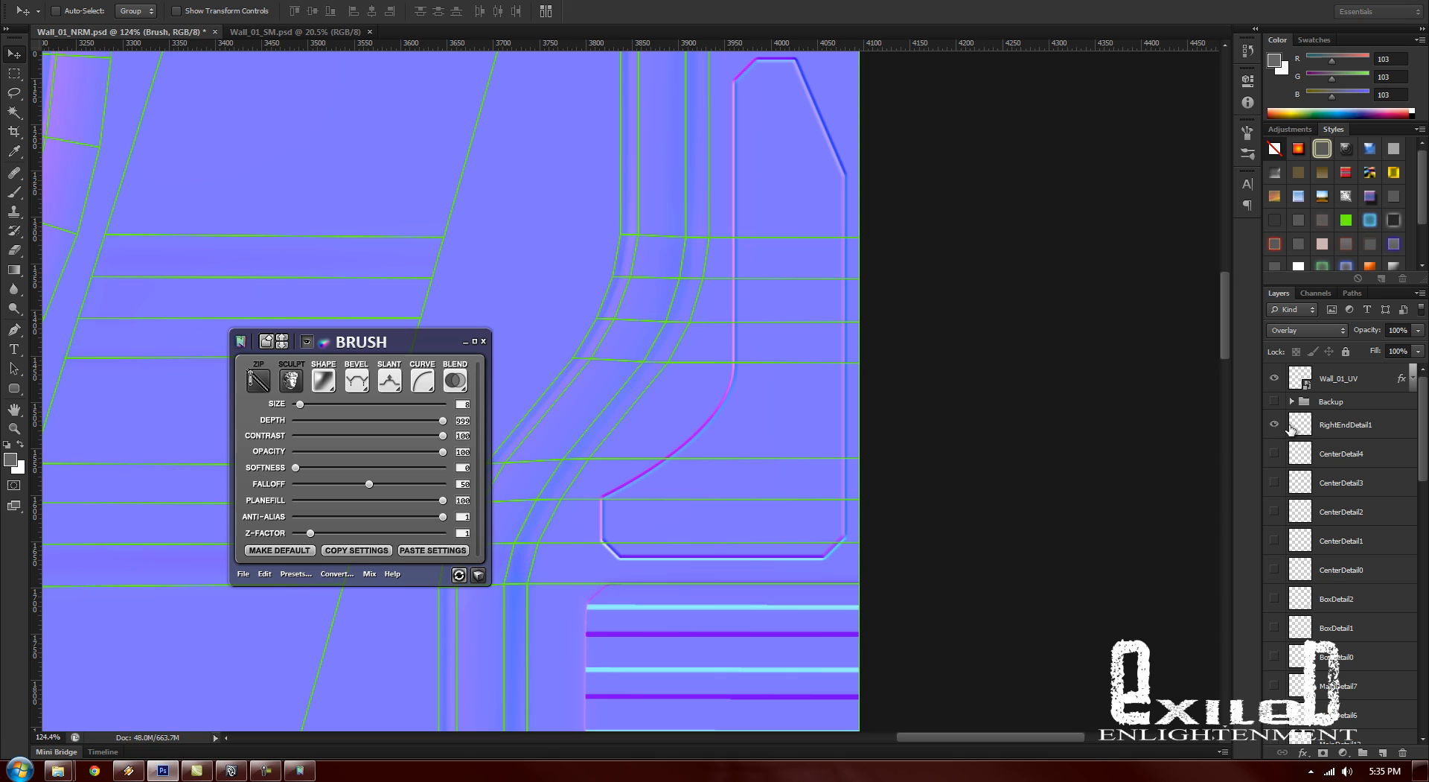
click(1290, 430)
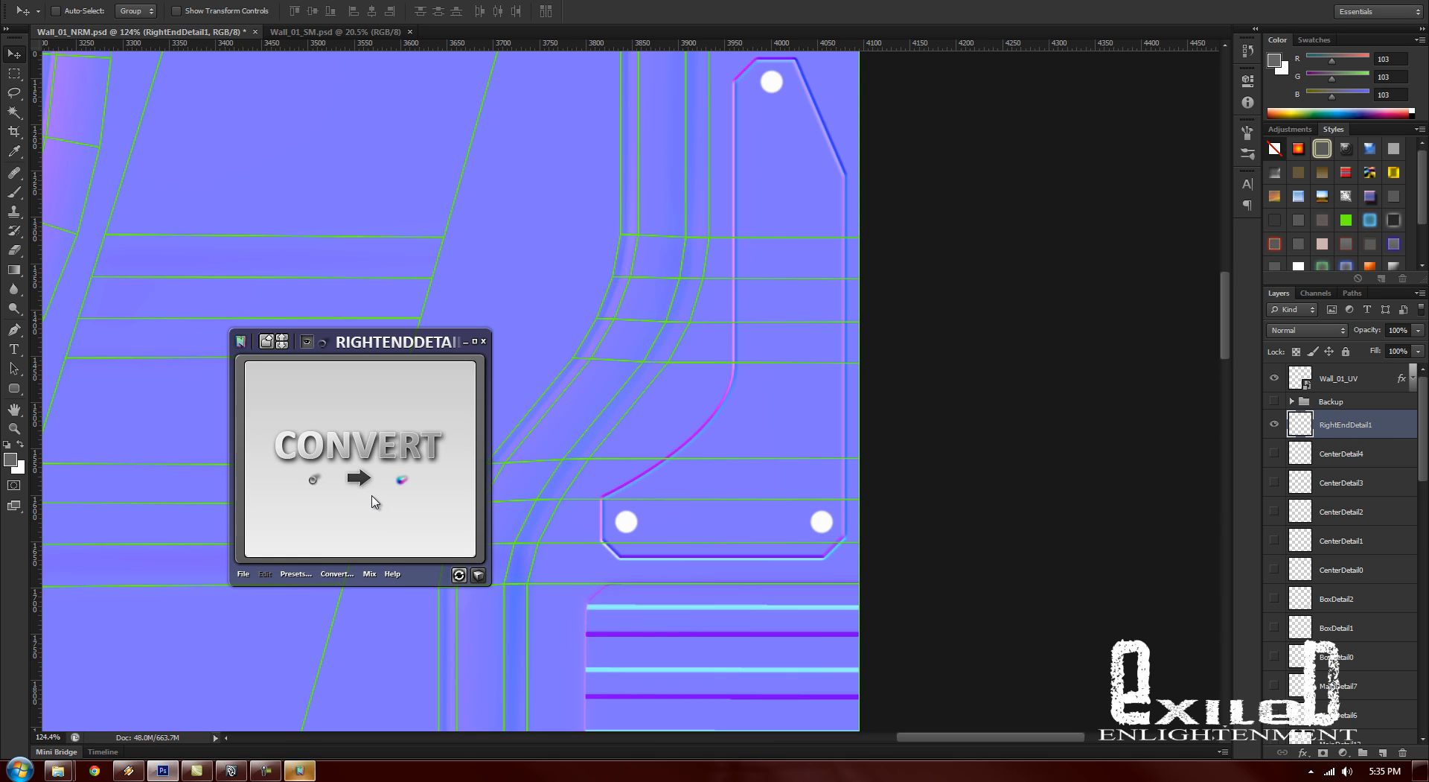
click(384, 495)
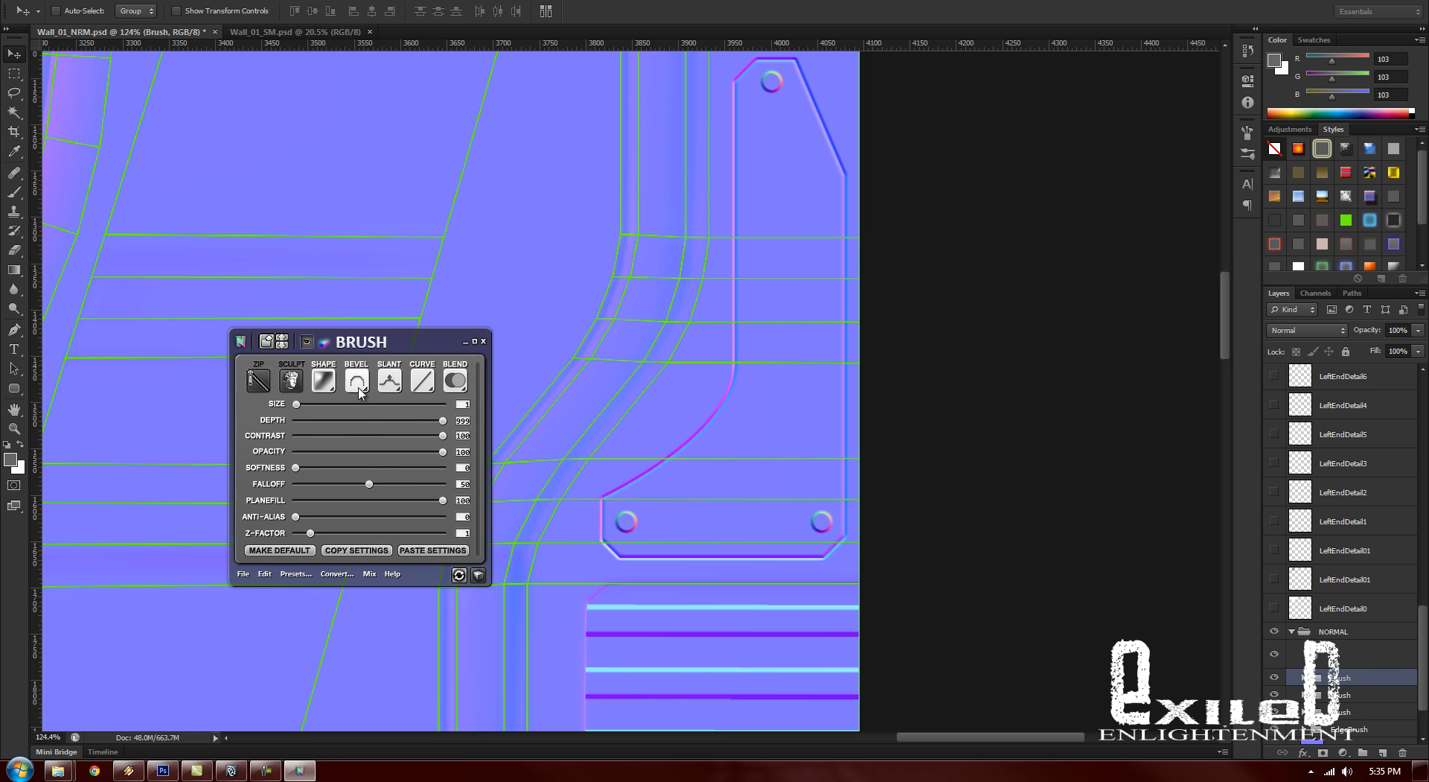
Step: Set the bracket bolts' Brush normal to a Groove bevel with a slightly larger size and a Rounded Slope curve
click(358, 387)
click(393, 500)
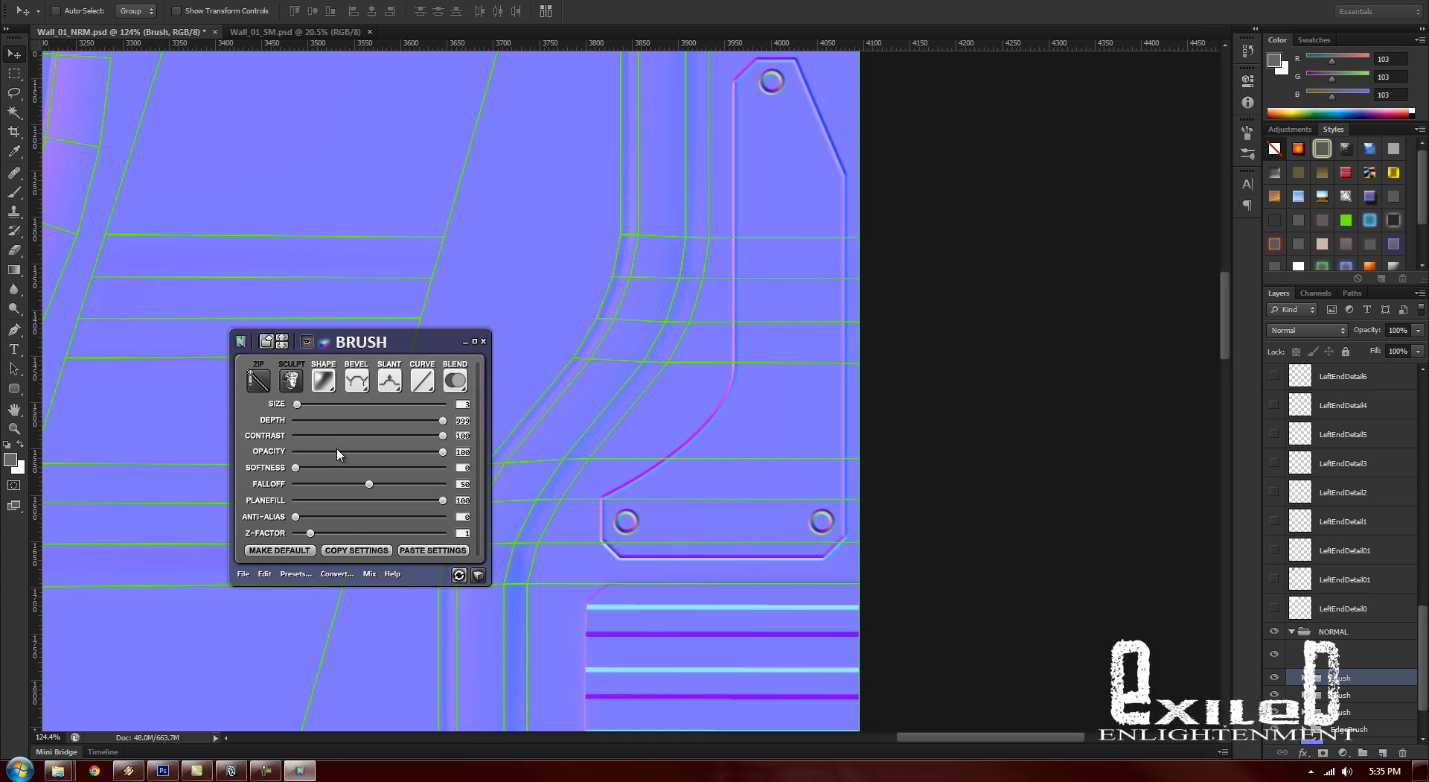
click(422, 381)
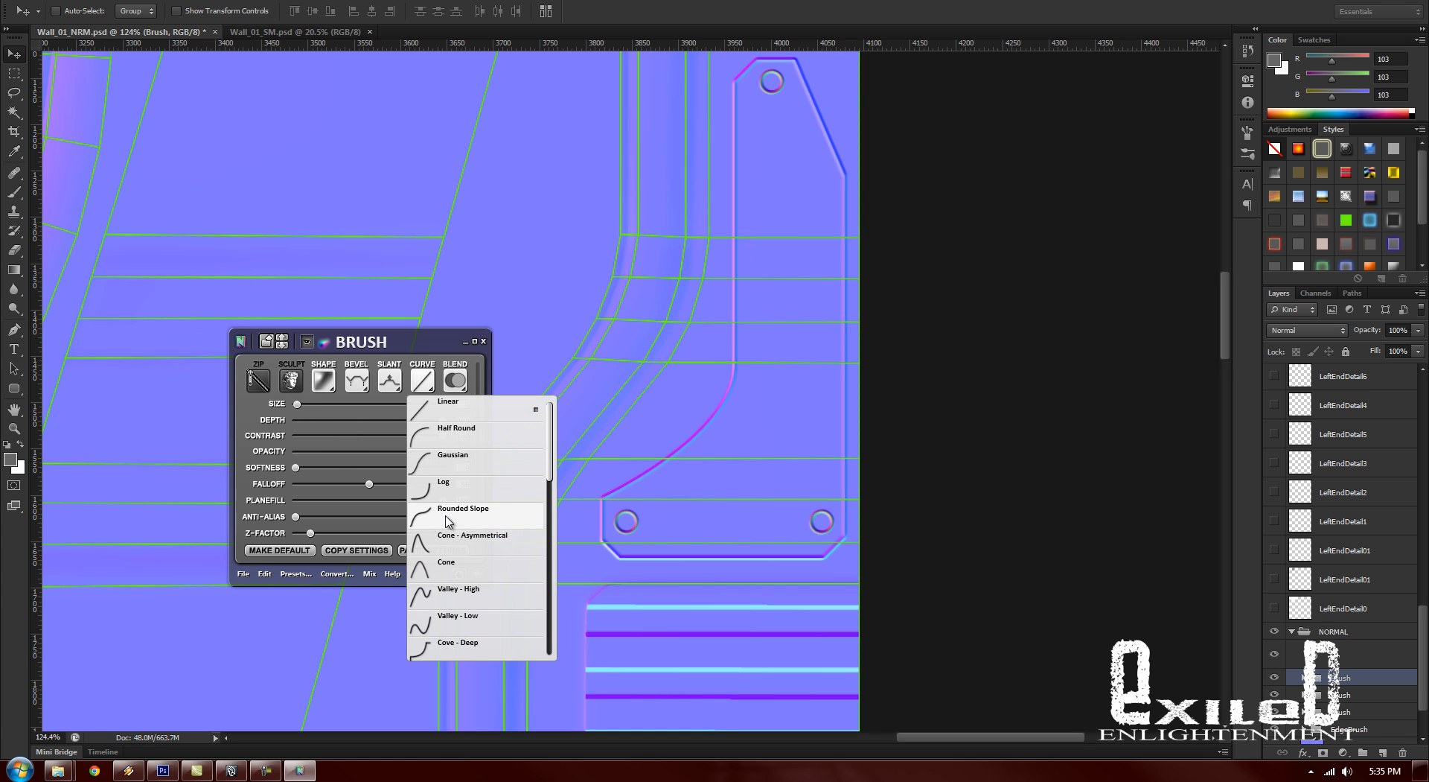
click(446, 517)
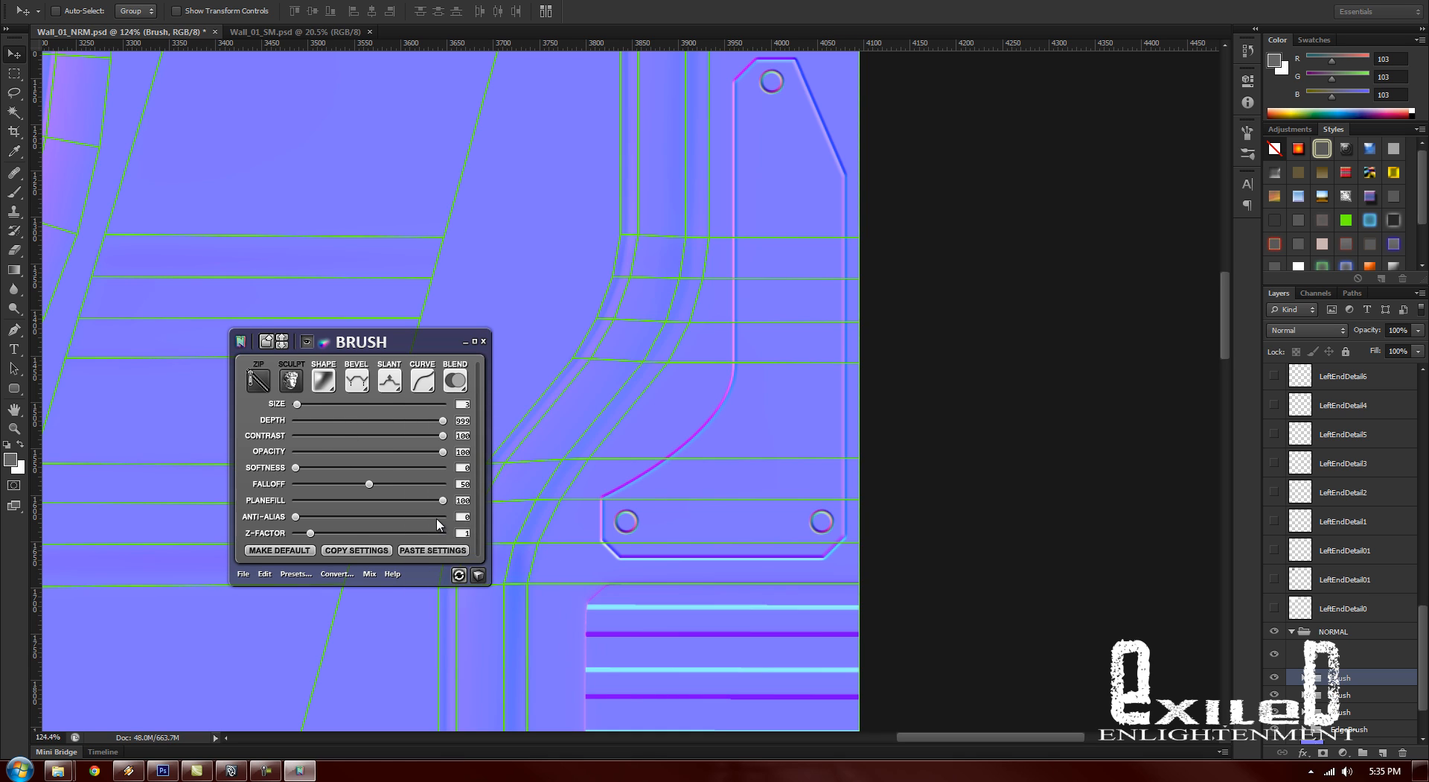
Step: Try a Down slant on the bracket bolts' Brush normal and return it to the Up slant
click(389, 381)
click(406, 426)
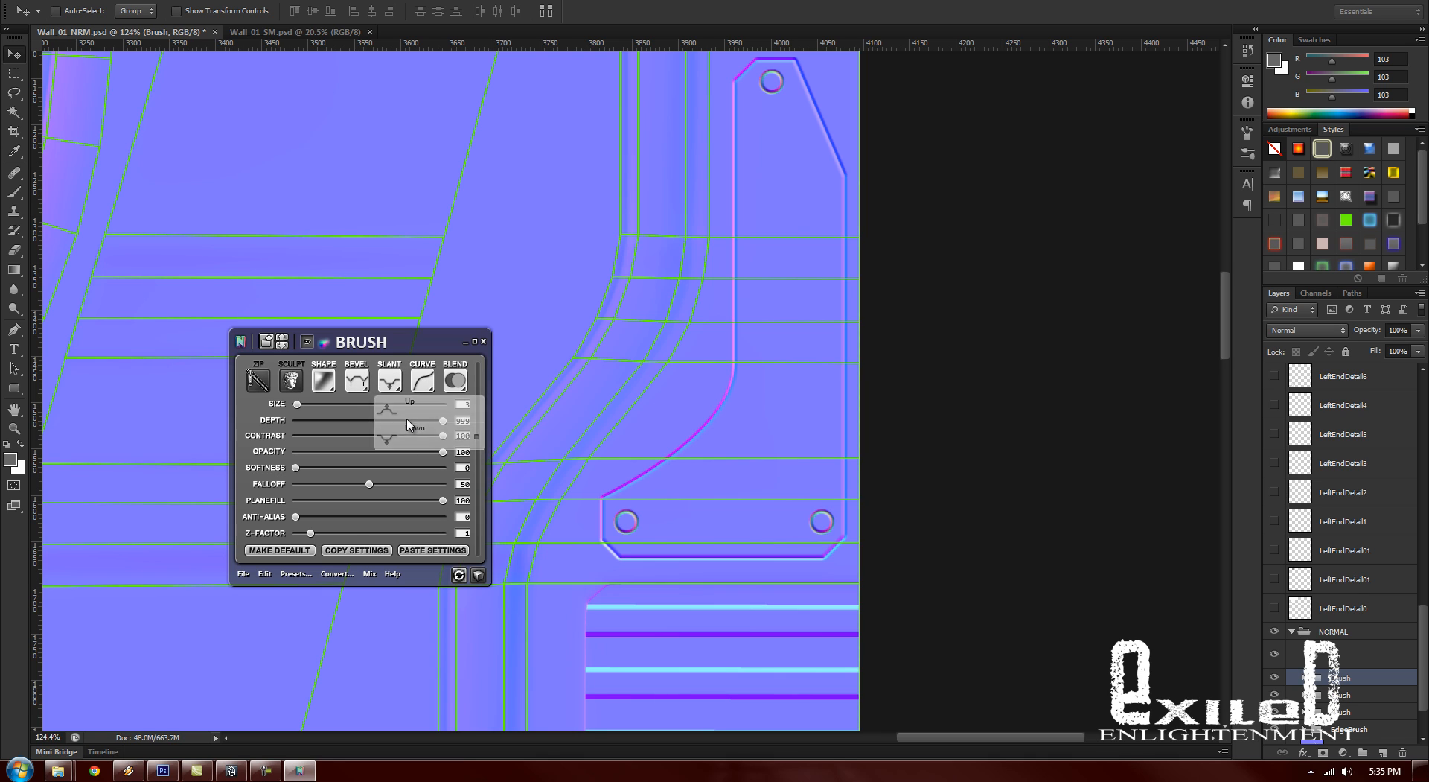
click(398, 370)
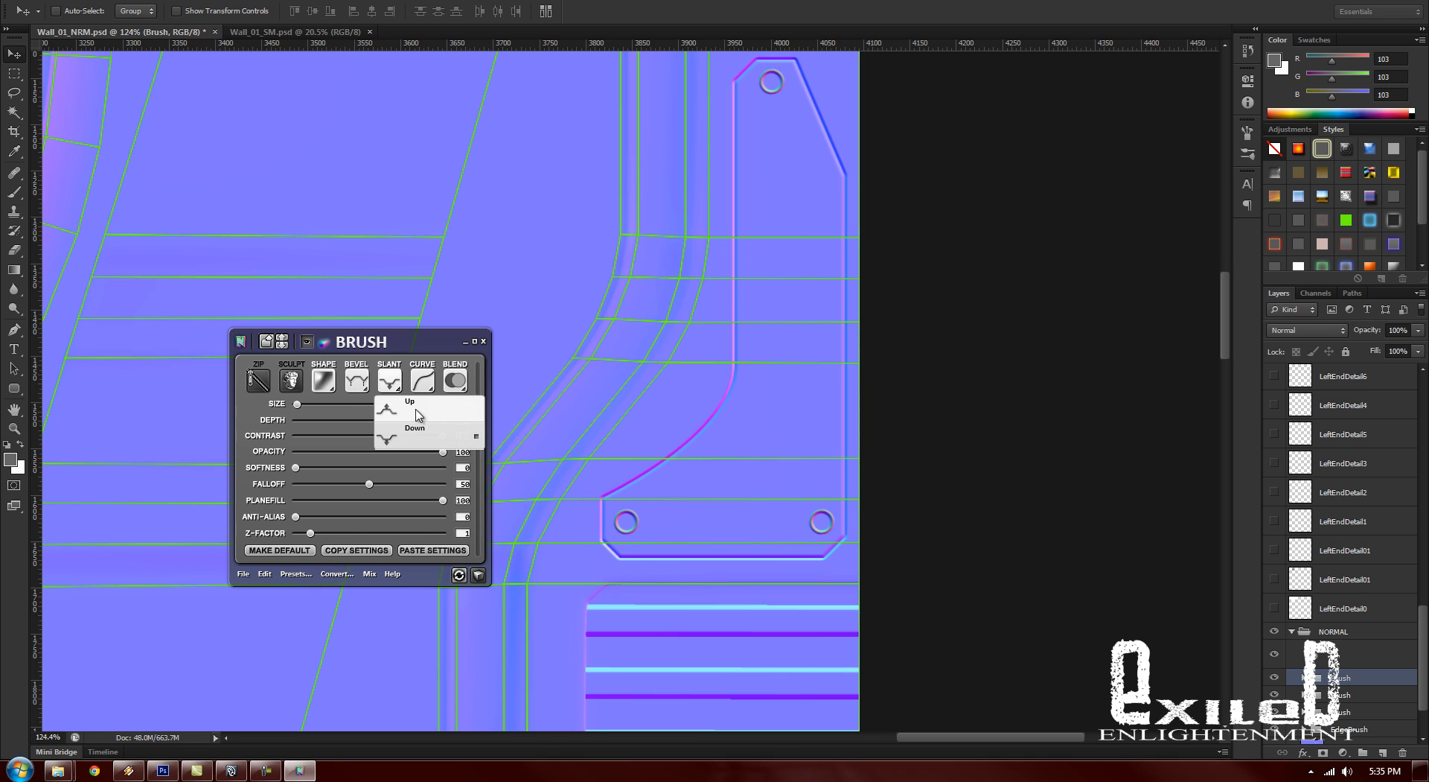
click(411, 411)
Step: Set the bracket bolts' Brush normal to Overlay blending
click(455, 380)
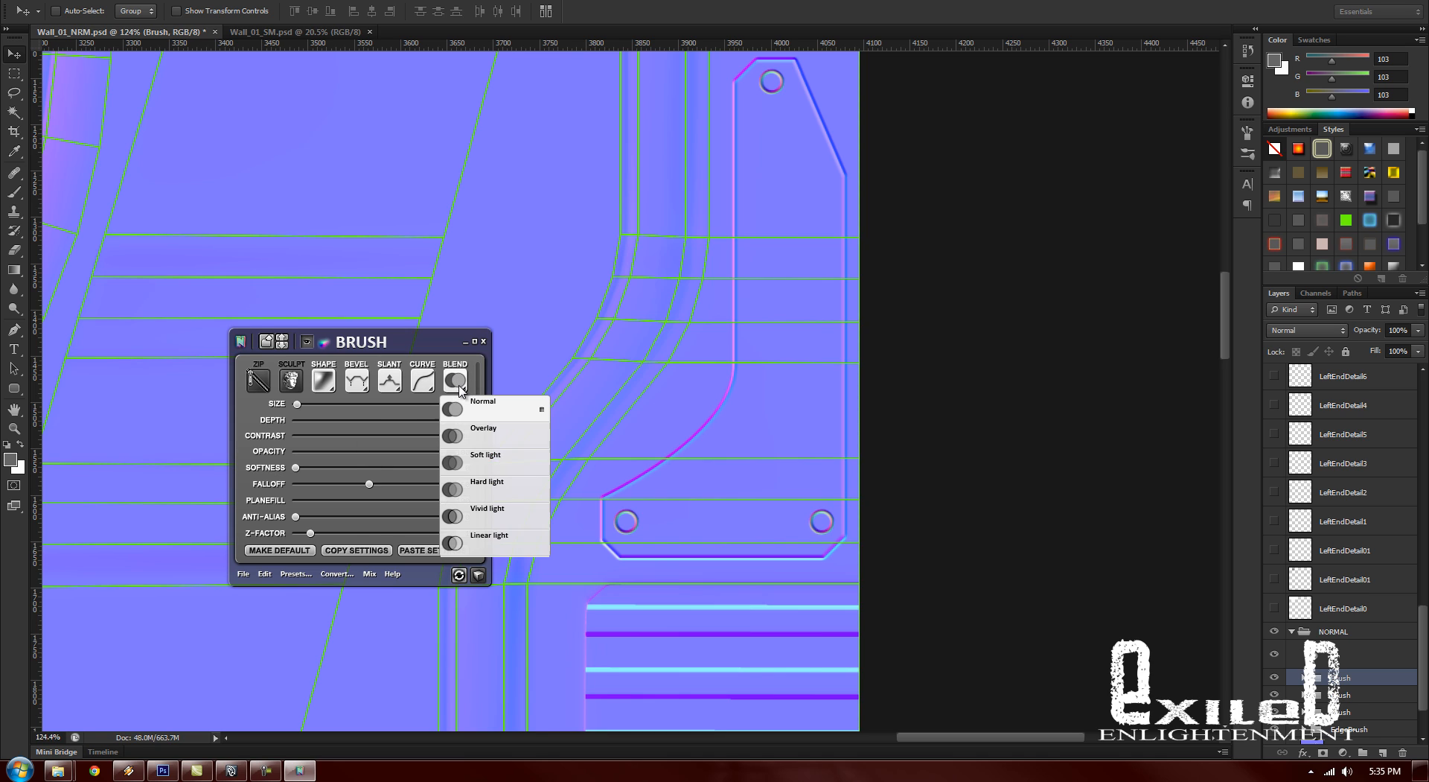
click(492, 431)
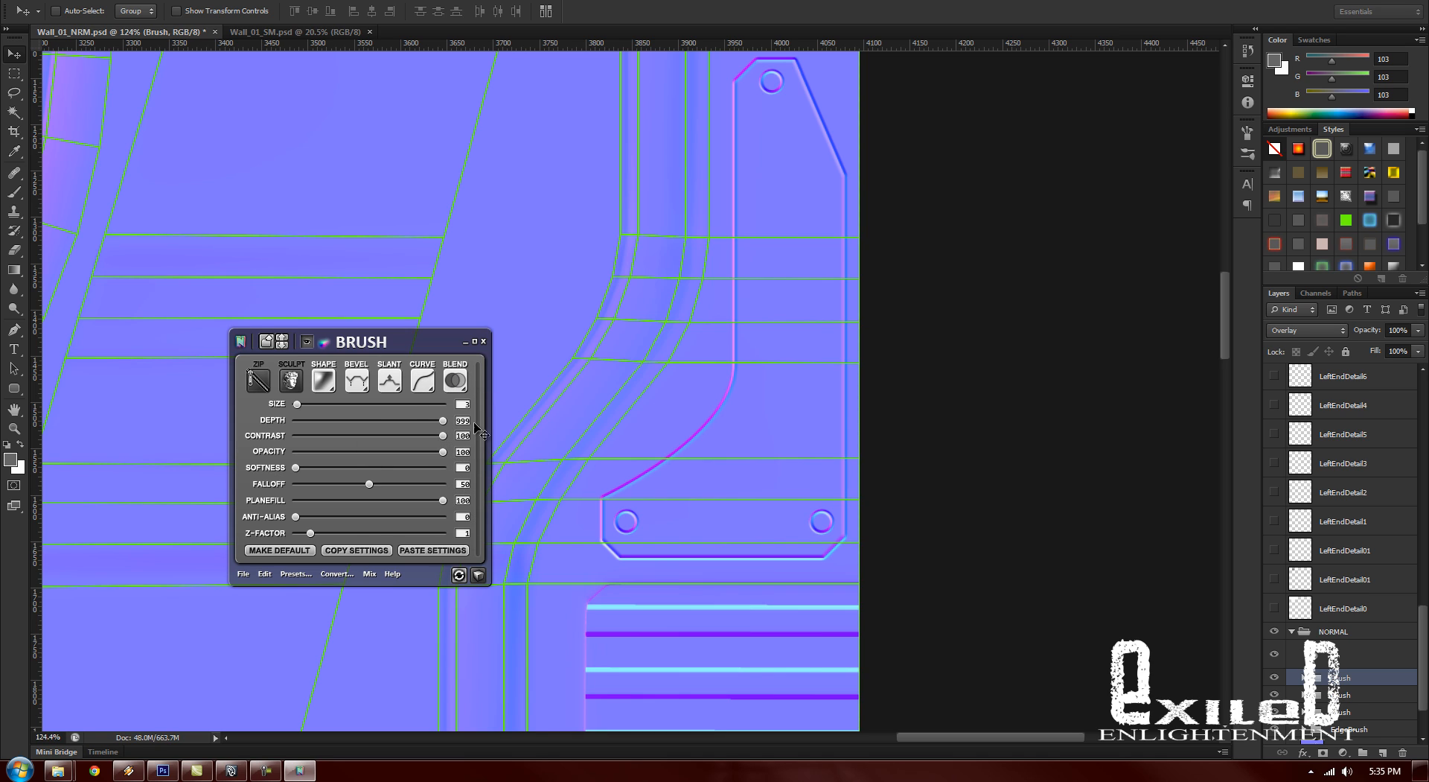
key(alt+space)
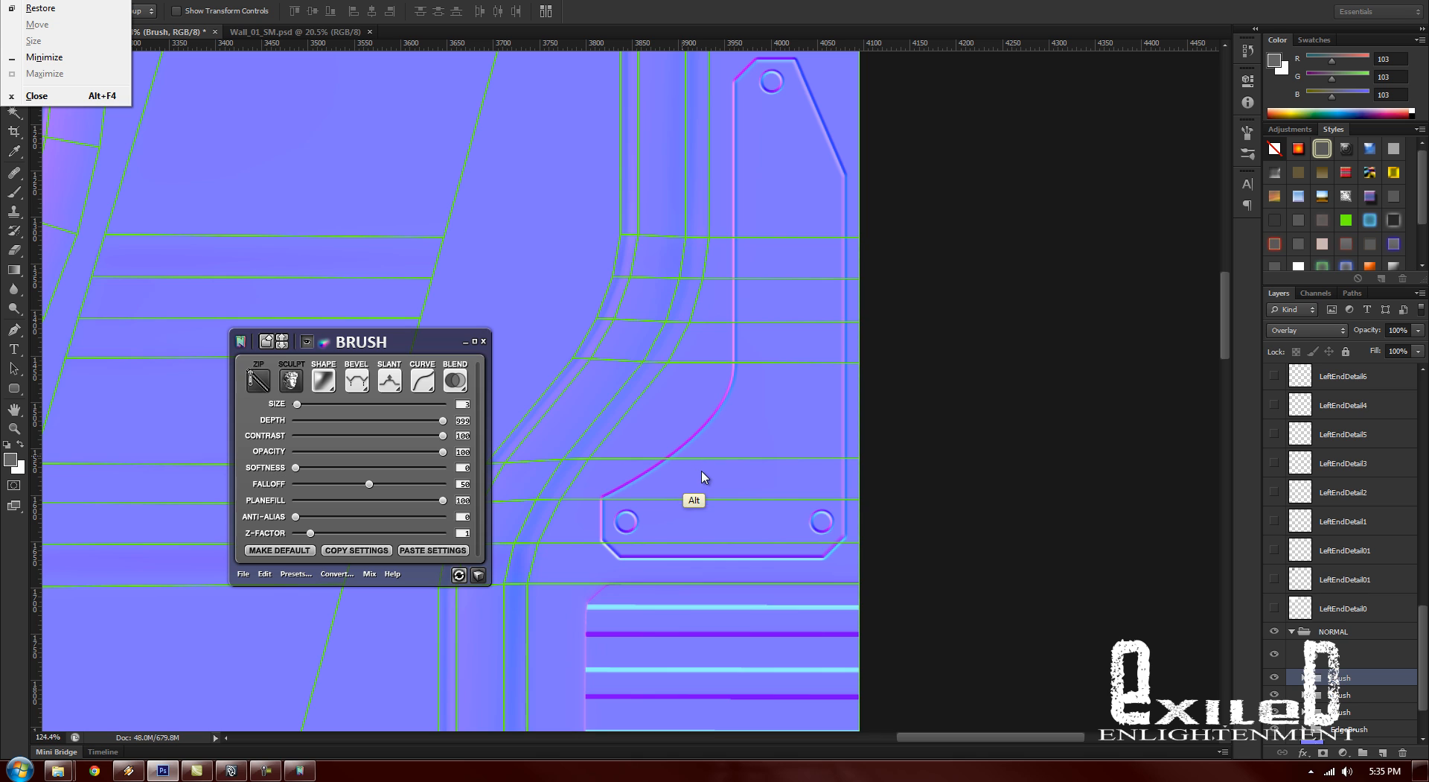
click(640, 485)
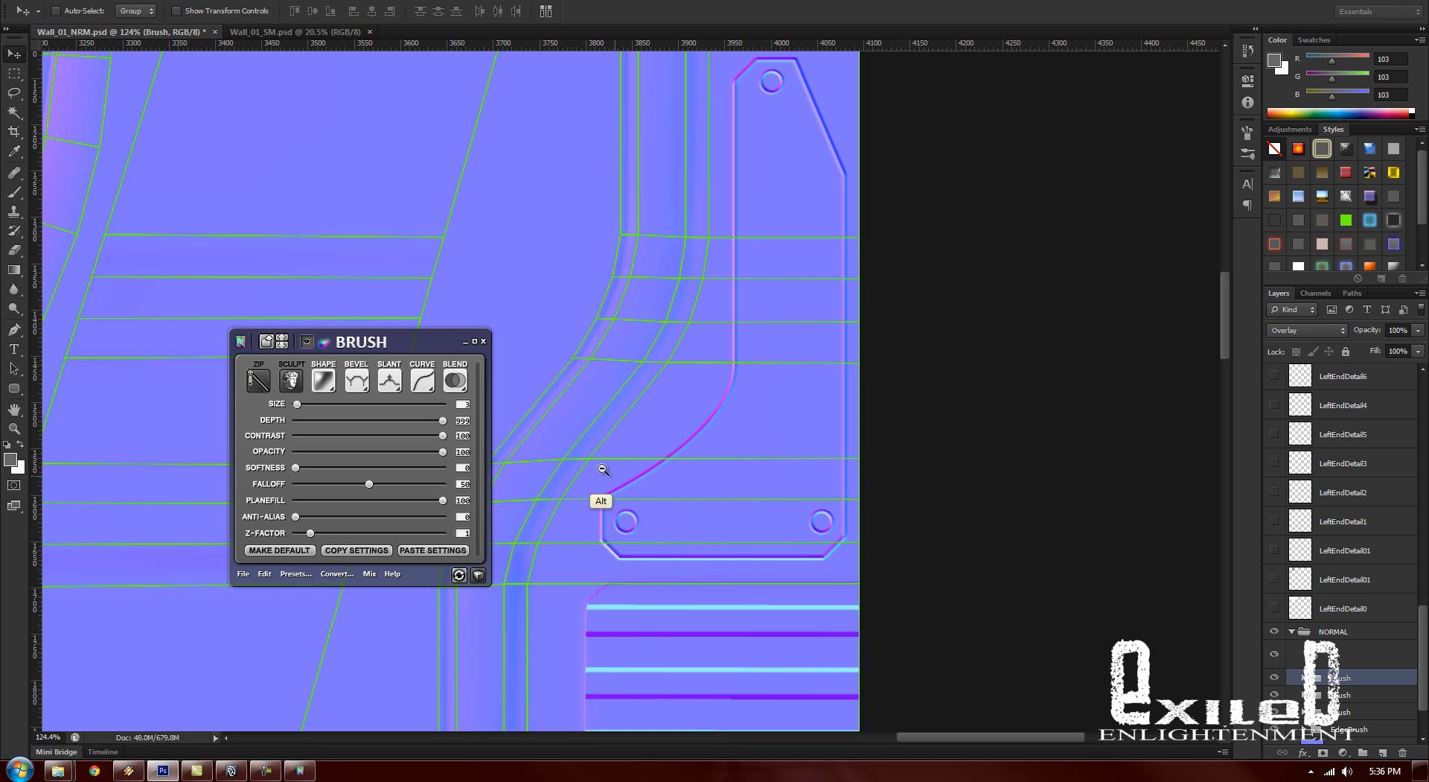
Step: Review the whole normal map and check the document's pixel dimensions in Image Size
drag(637, 463, 544, 437)
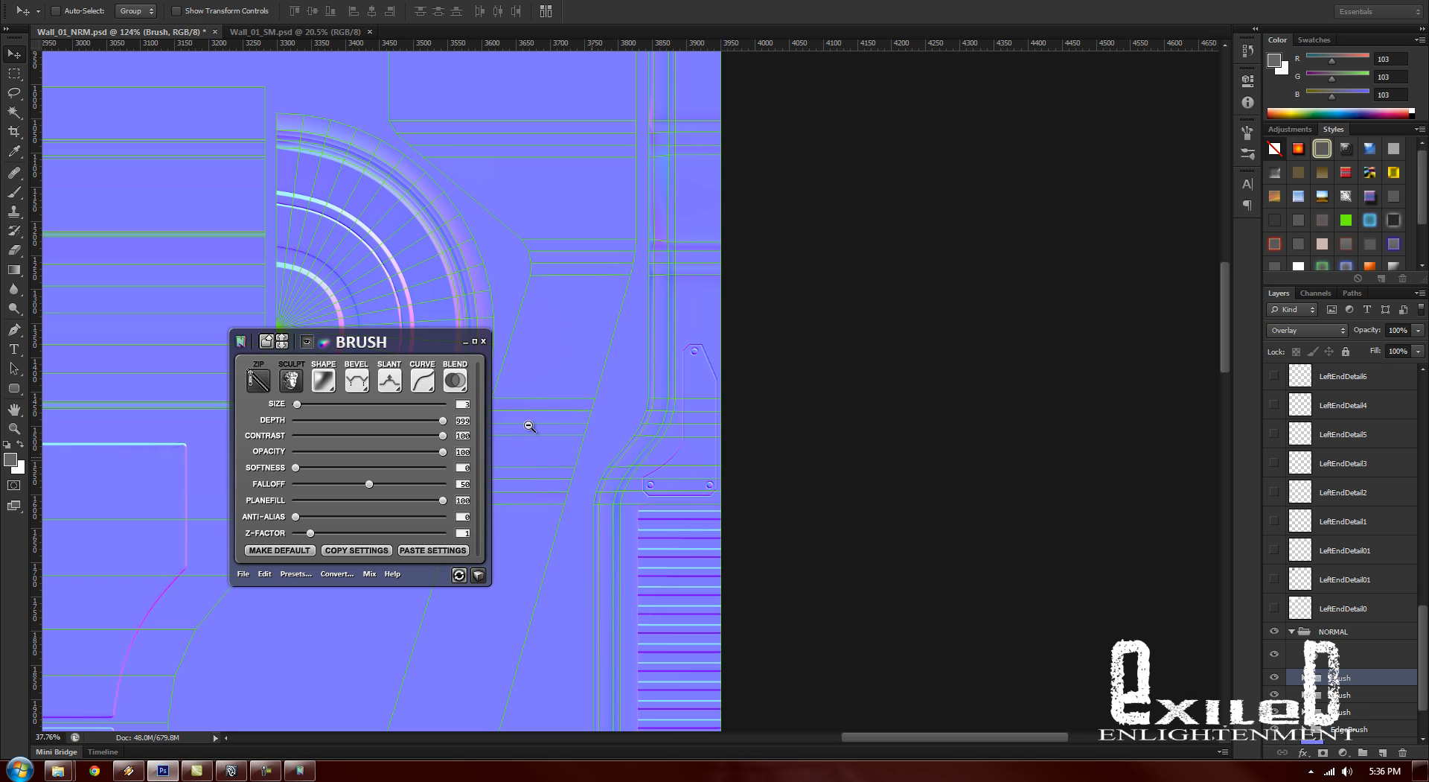
drag(511, 418, 852, 457)
scroll(1425, 655, down, 5)
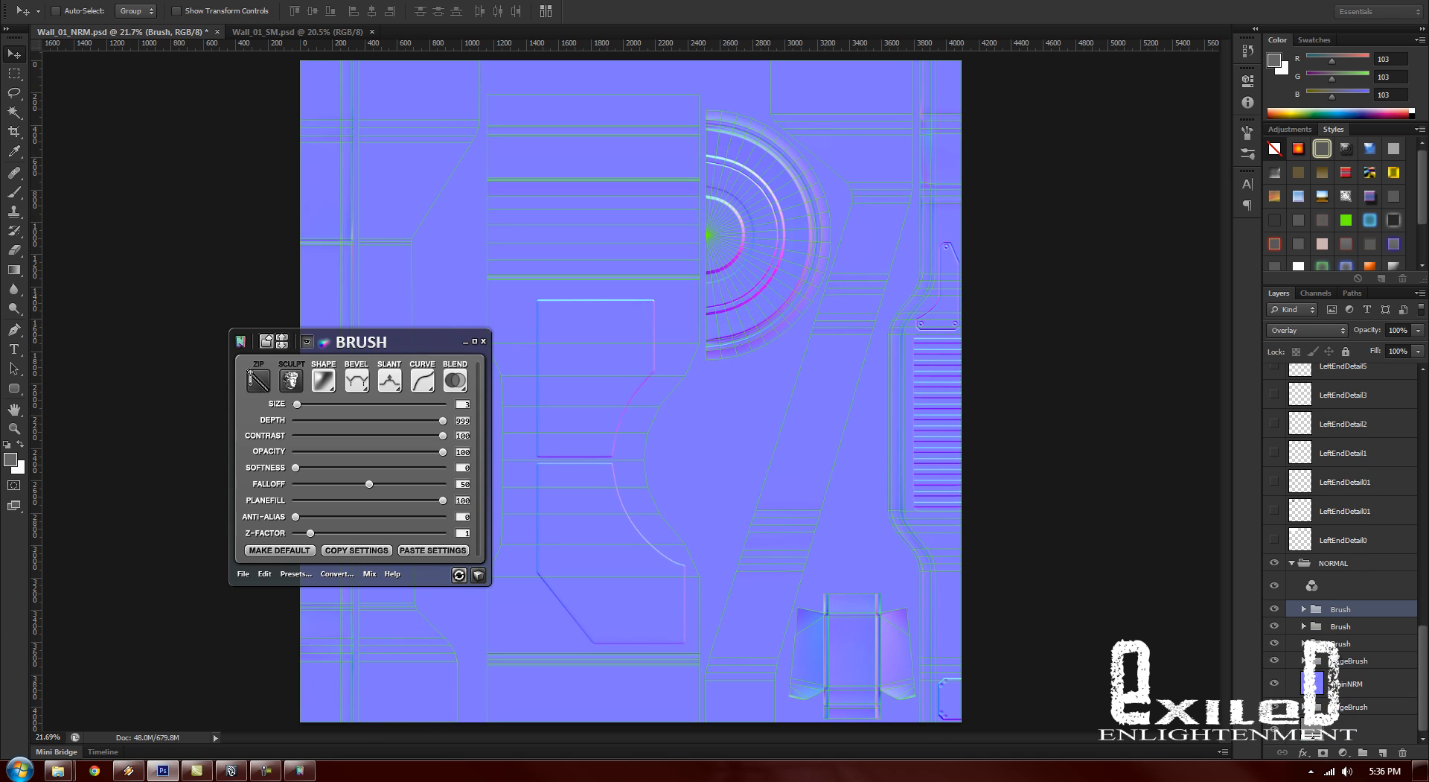
scroll(1416, 678, up, 5)
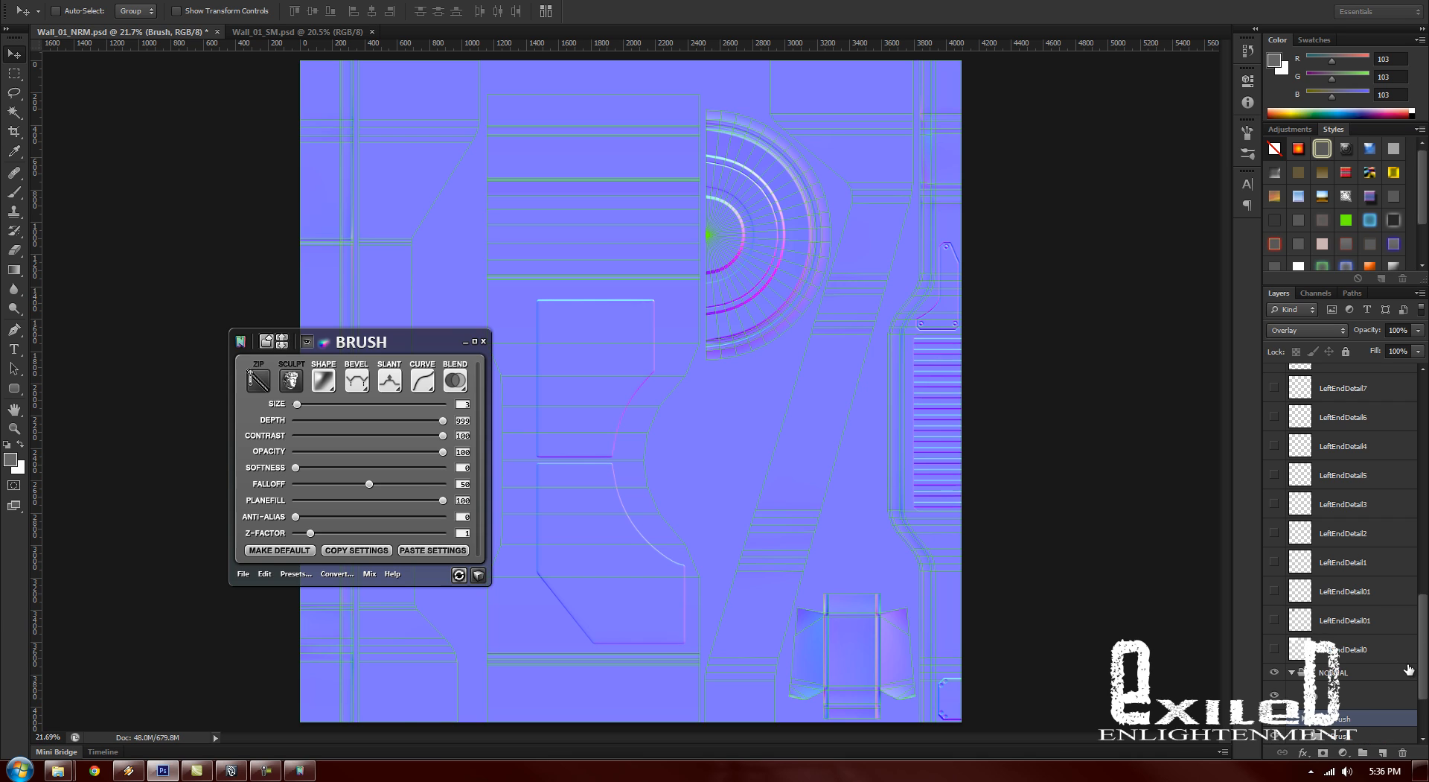
drag(430, 340, 265, 361)
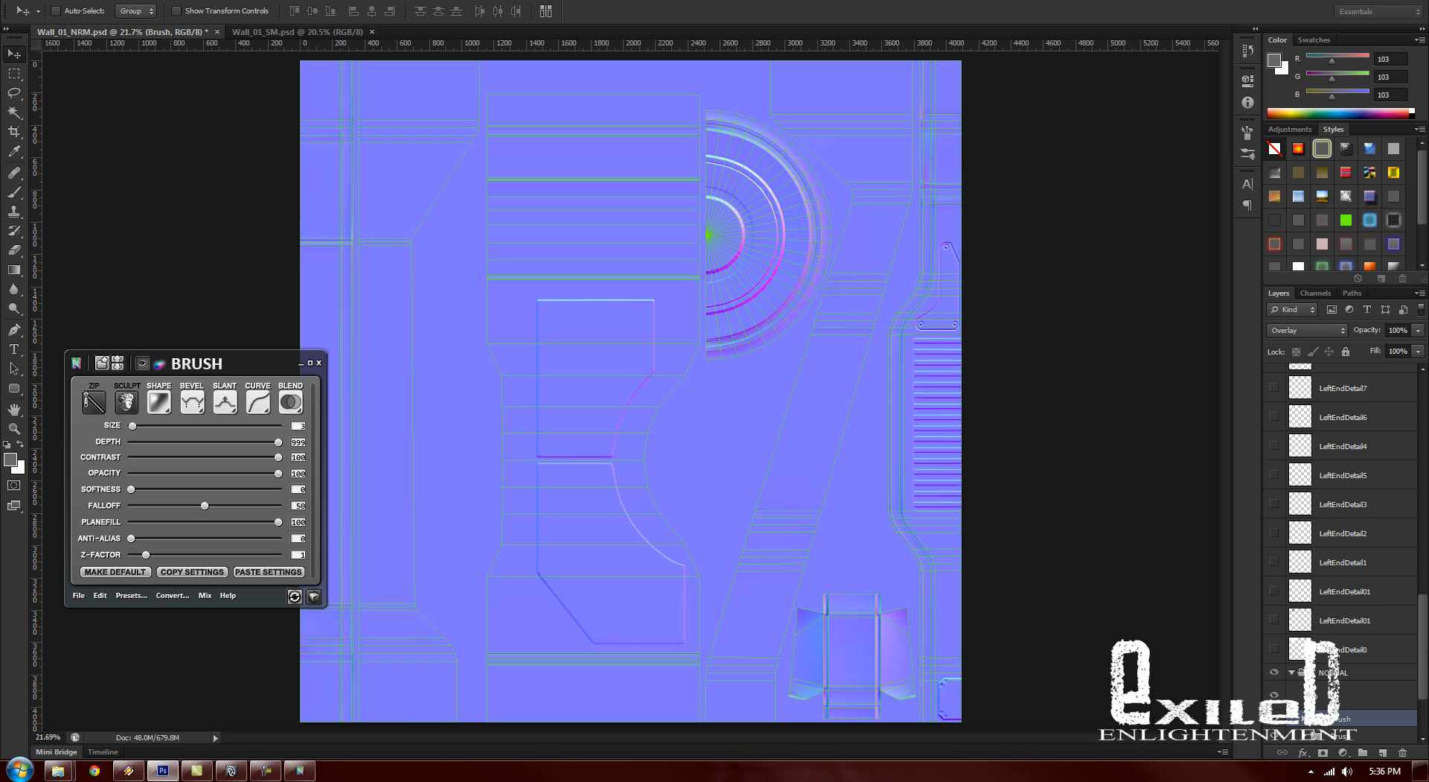
drag(1423, 654, 1423, 425)
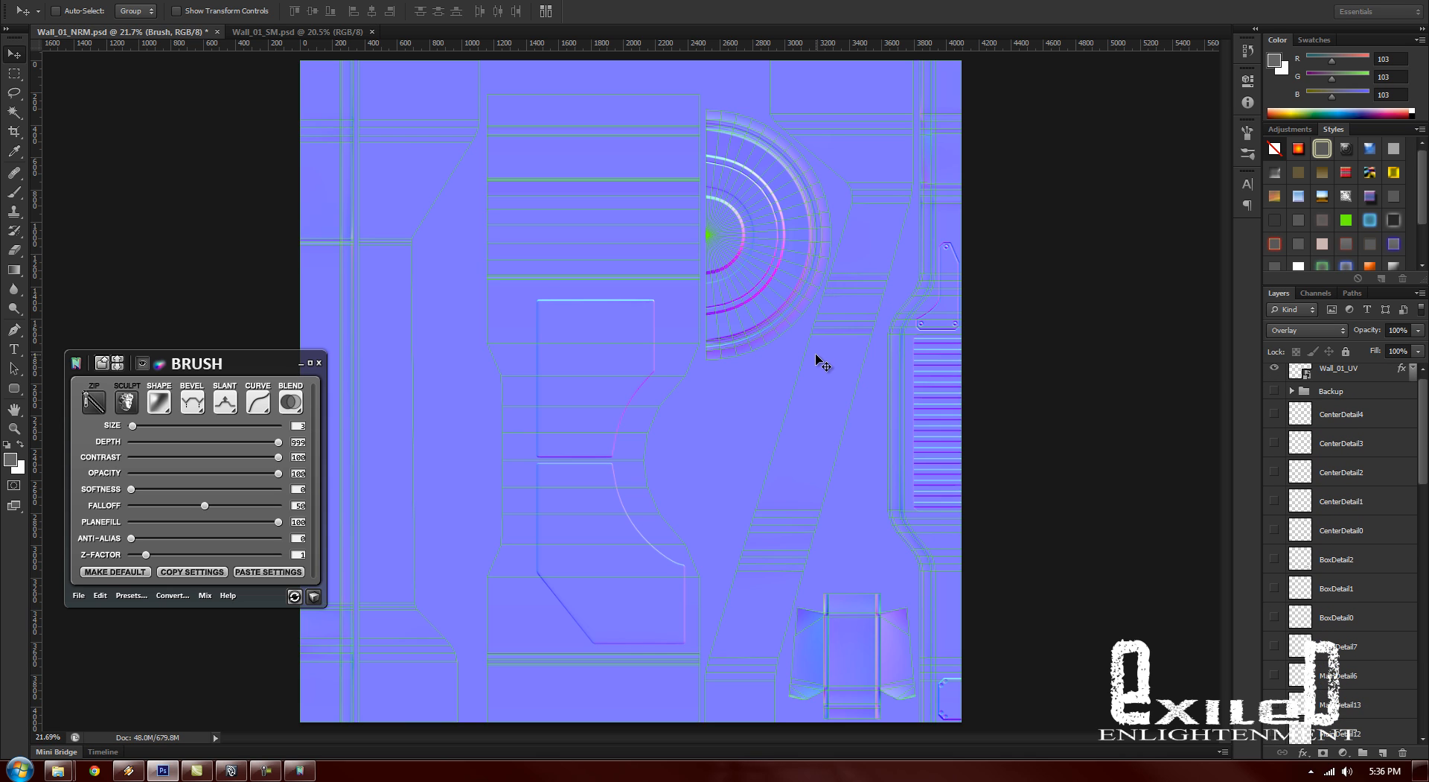
key(ctrl+alt+i)
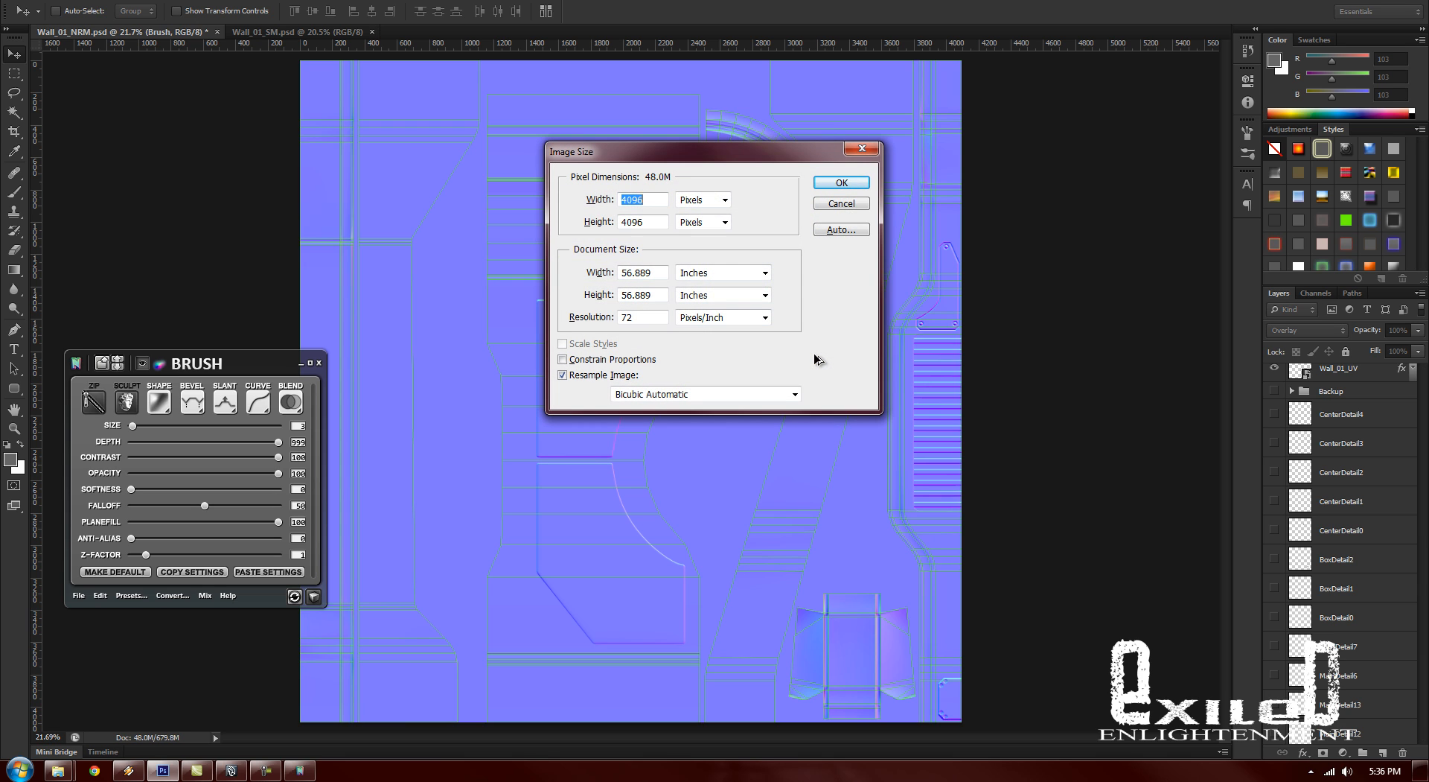
key(Escape)
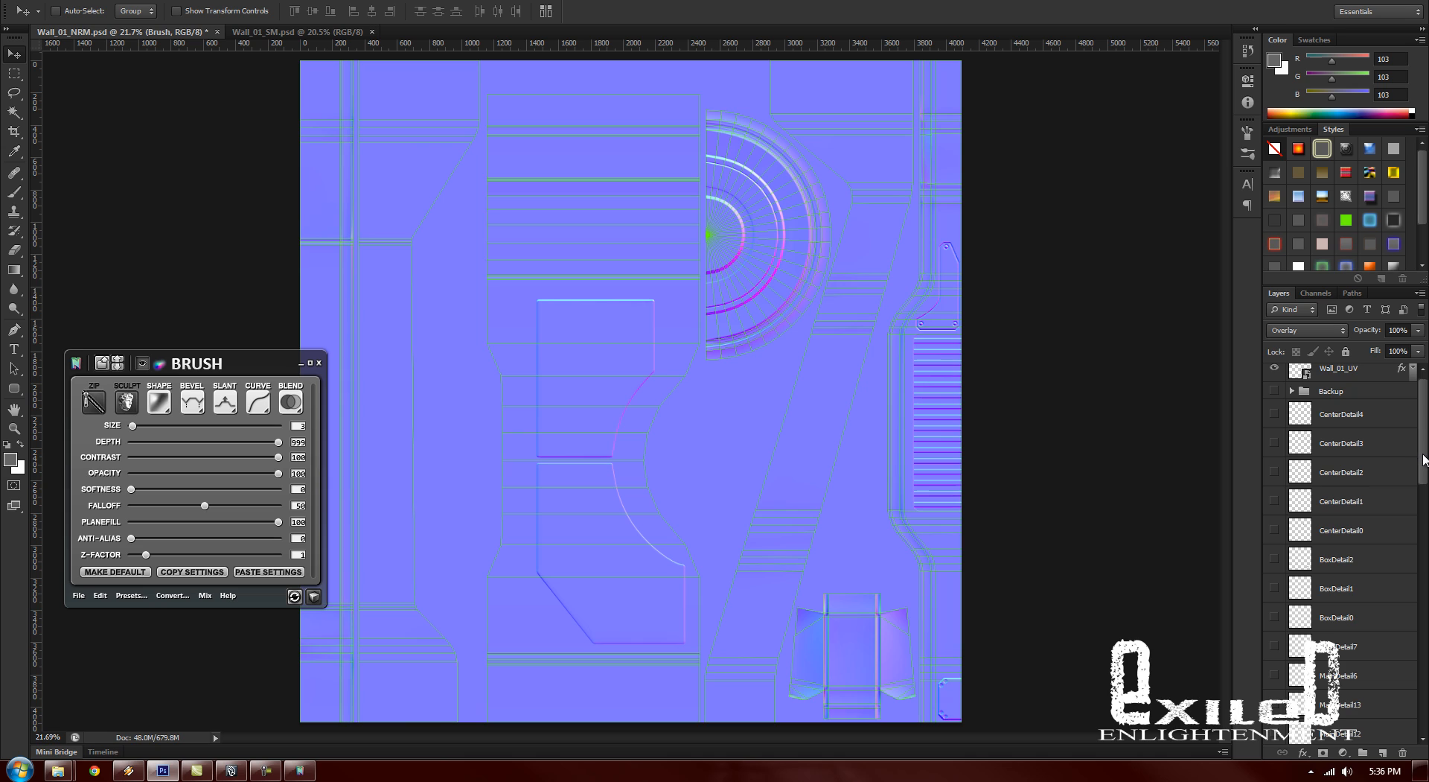
Step: Show the CenterDetail4 layer with the small bolts and bring the circular panel into close view
scroll(1424, 459, up, 1)
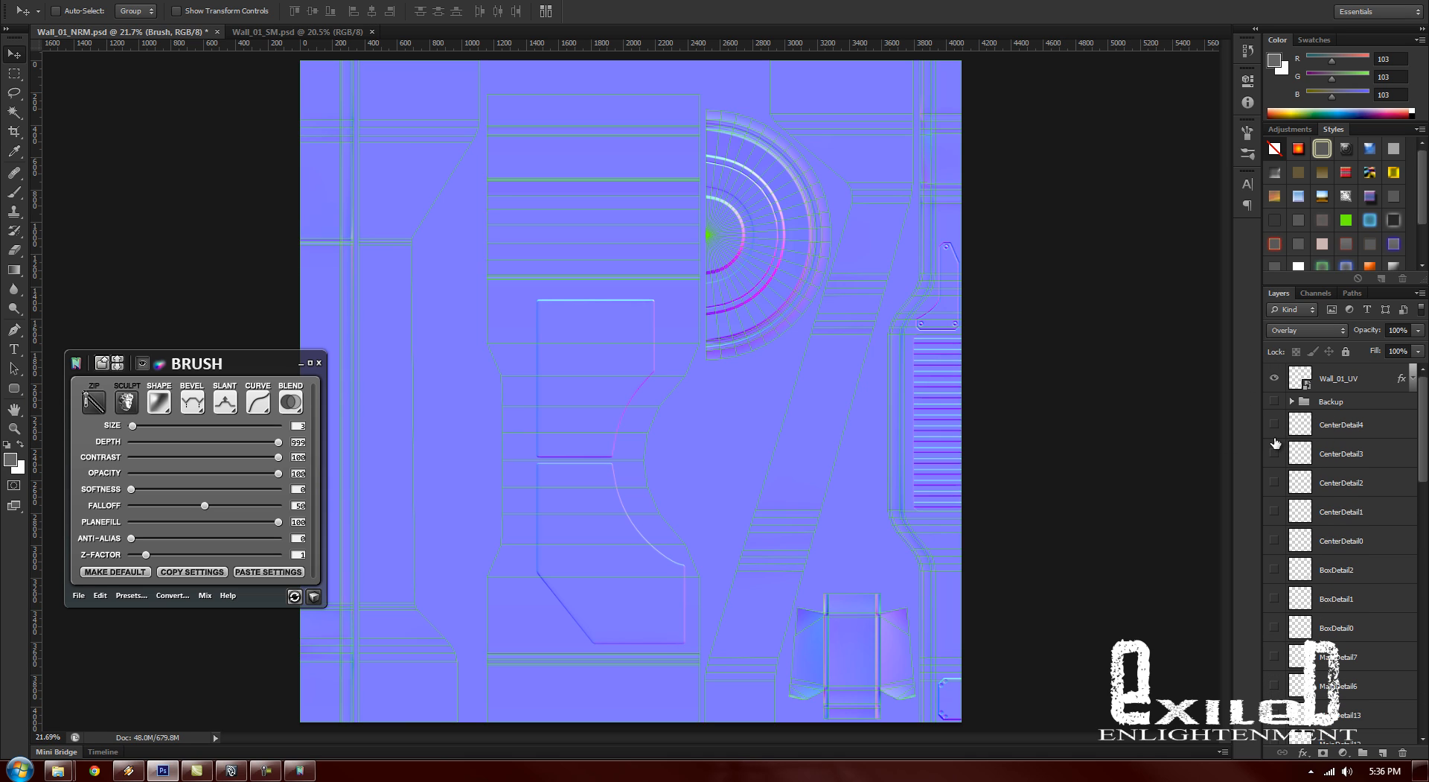
click(1275, 424)
alt+click(793, 265)
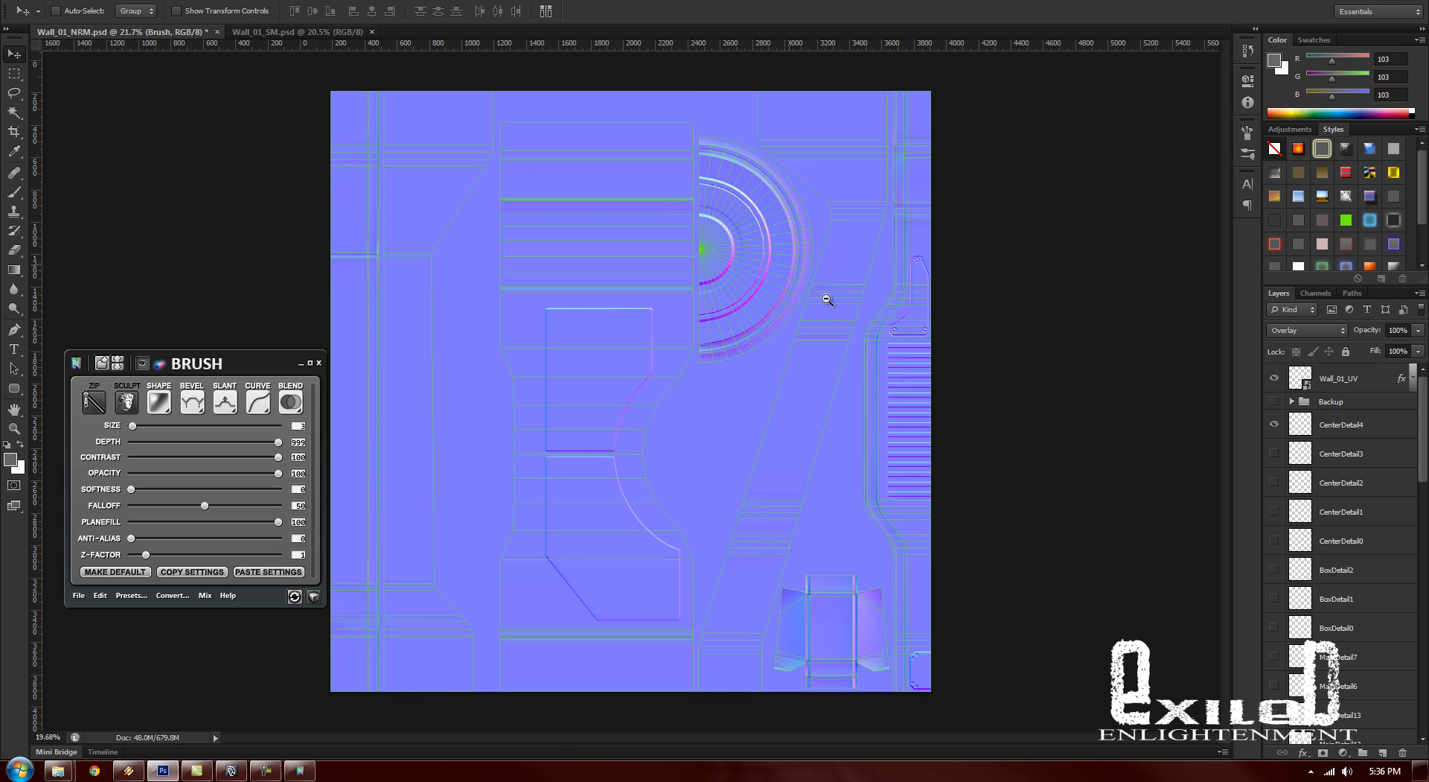
scroll(848, 311, up, 2)
scroll(865, 322, up, 2)
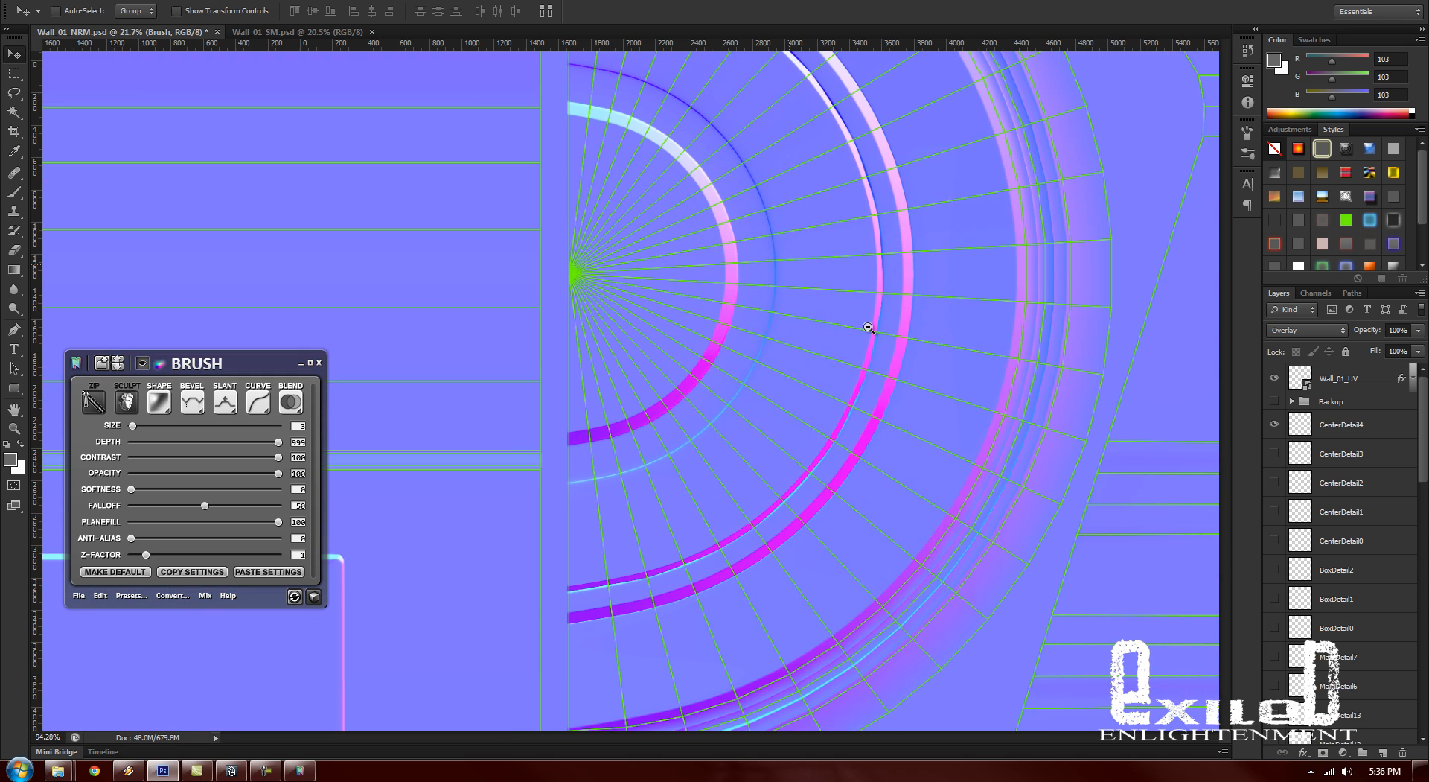
drag(868, 328, 845, 327)
drag(864, 275, 810, 336)
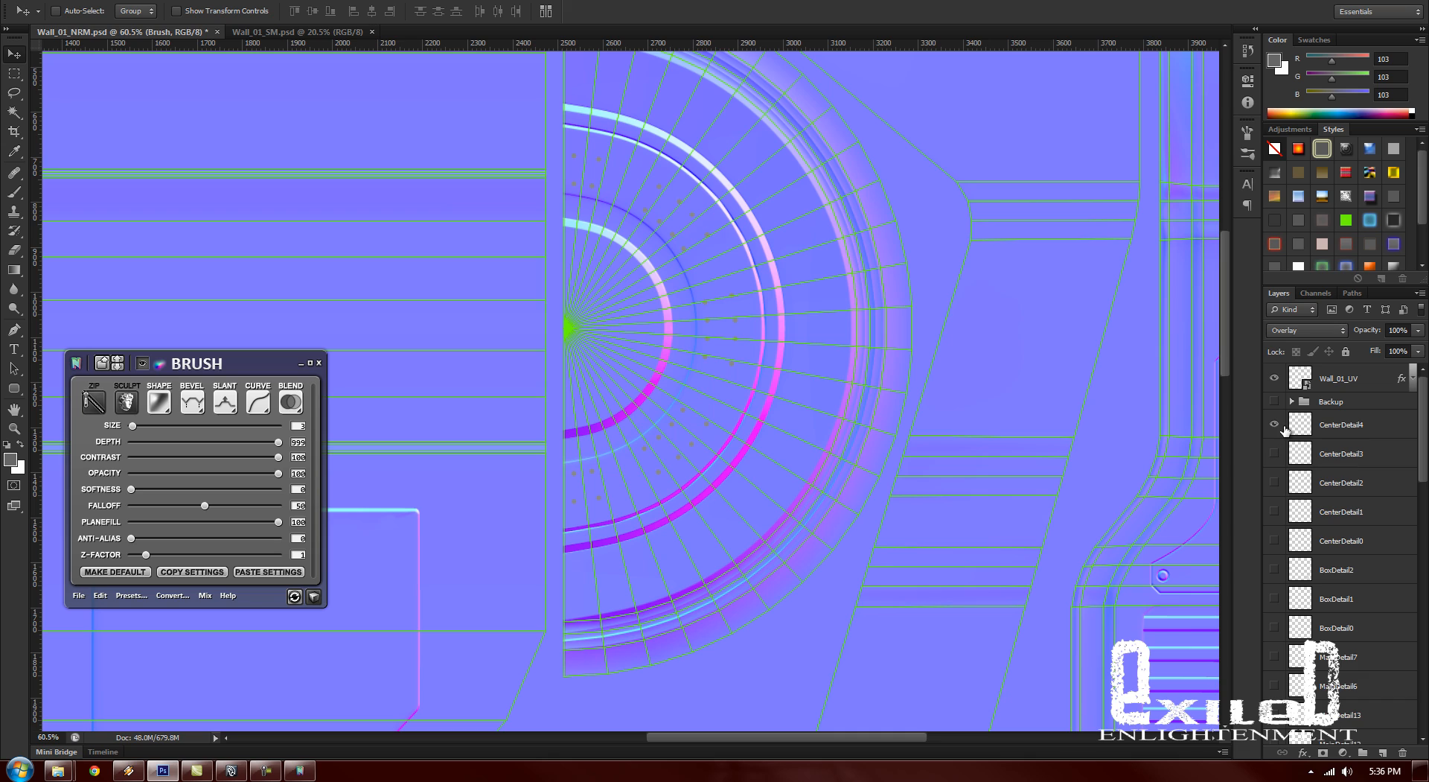
Step: Show the CenterDetail0 through CenterDetail4 layers together on the circular panel
click(1274, 453)
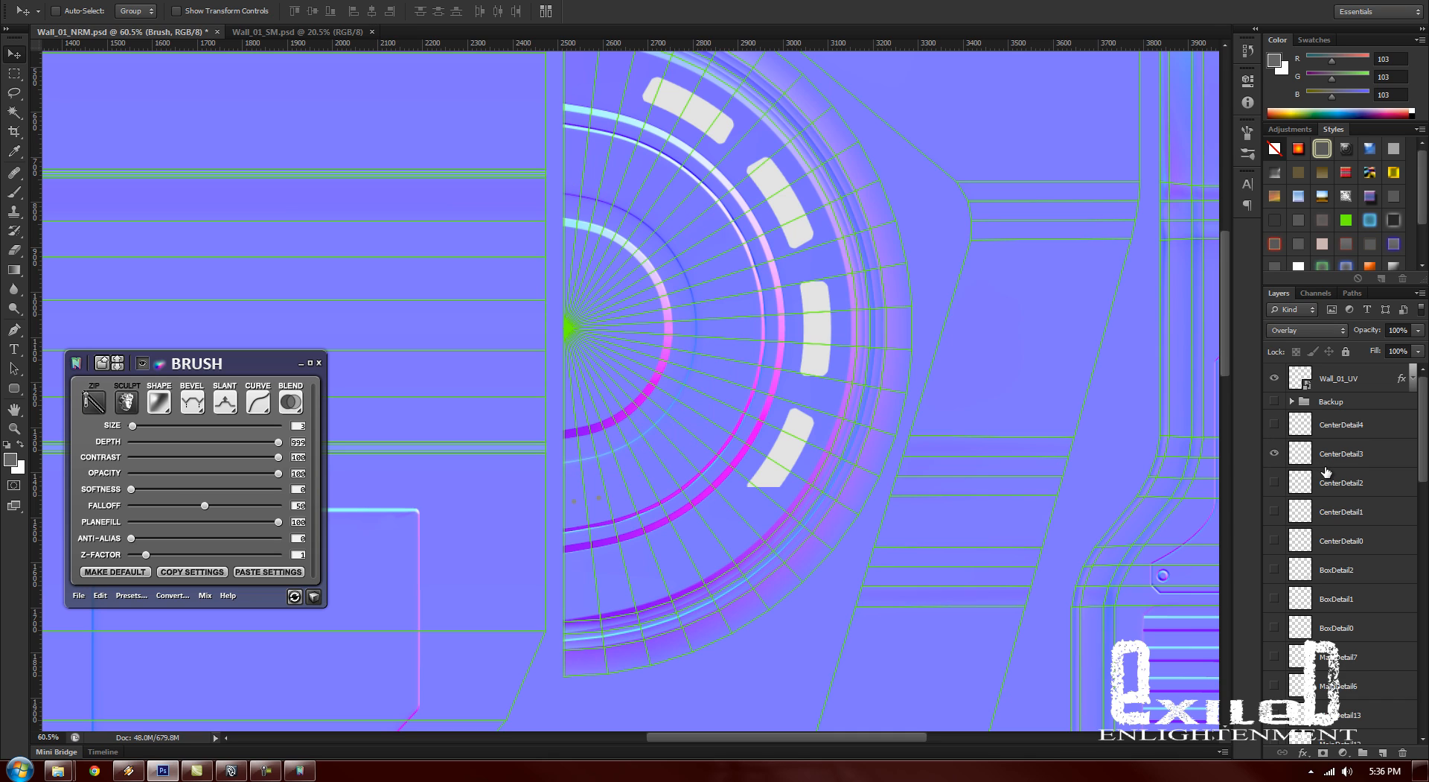
click(1274, 482)
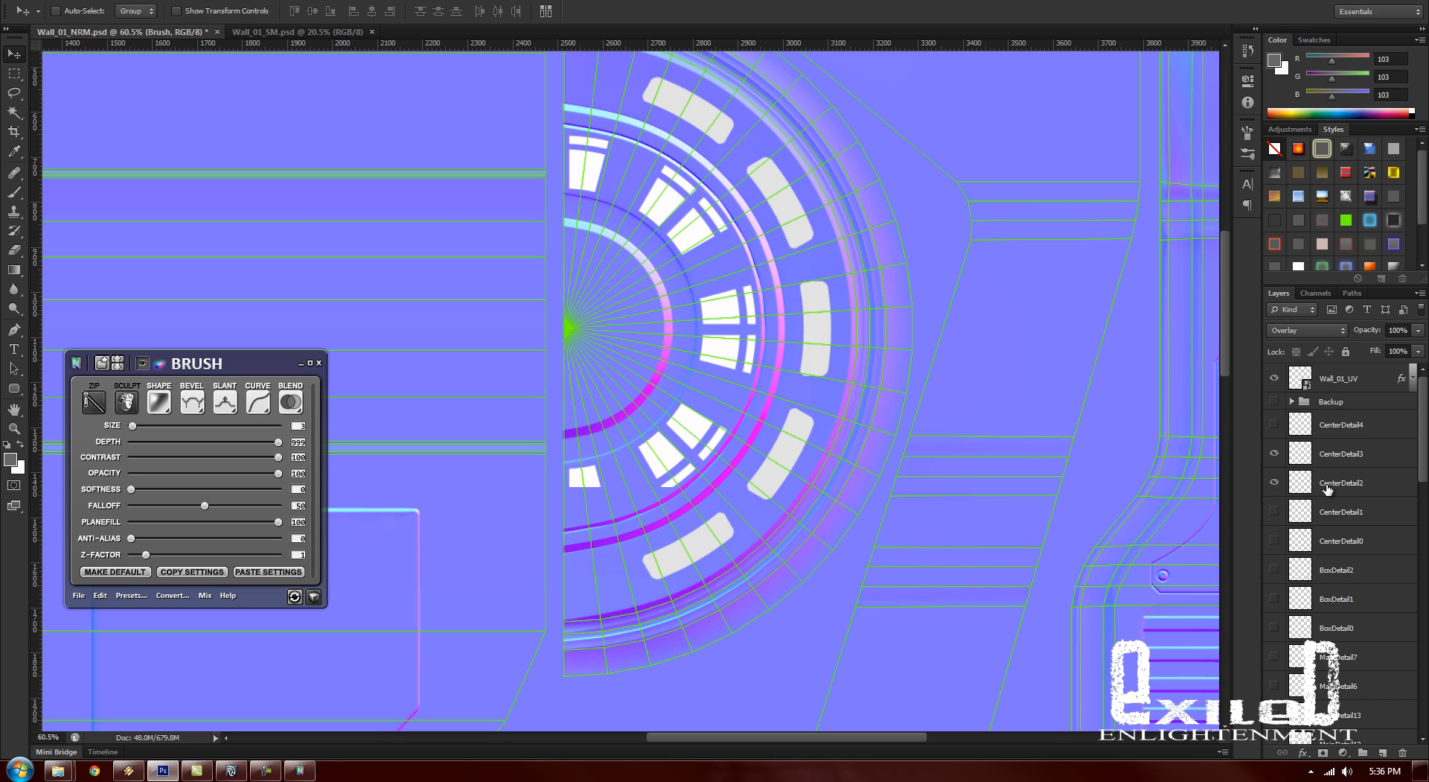
click(1356, 489)
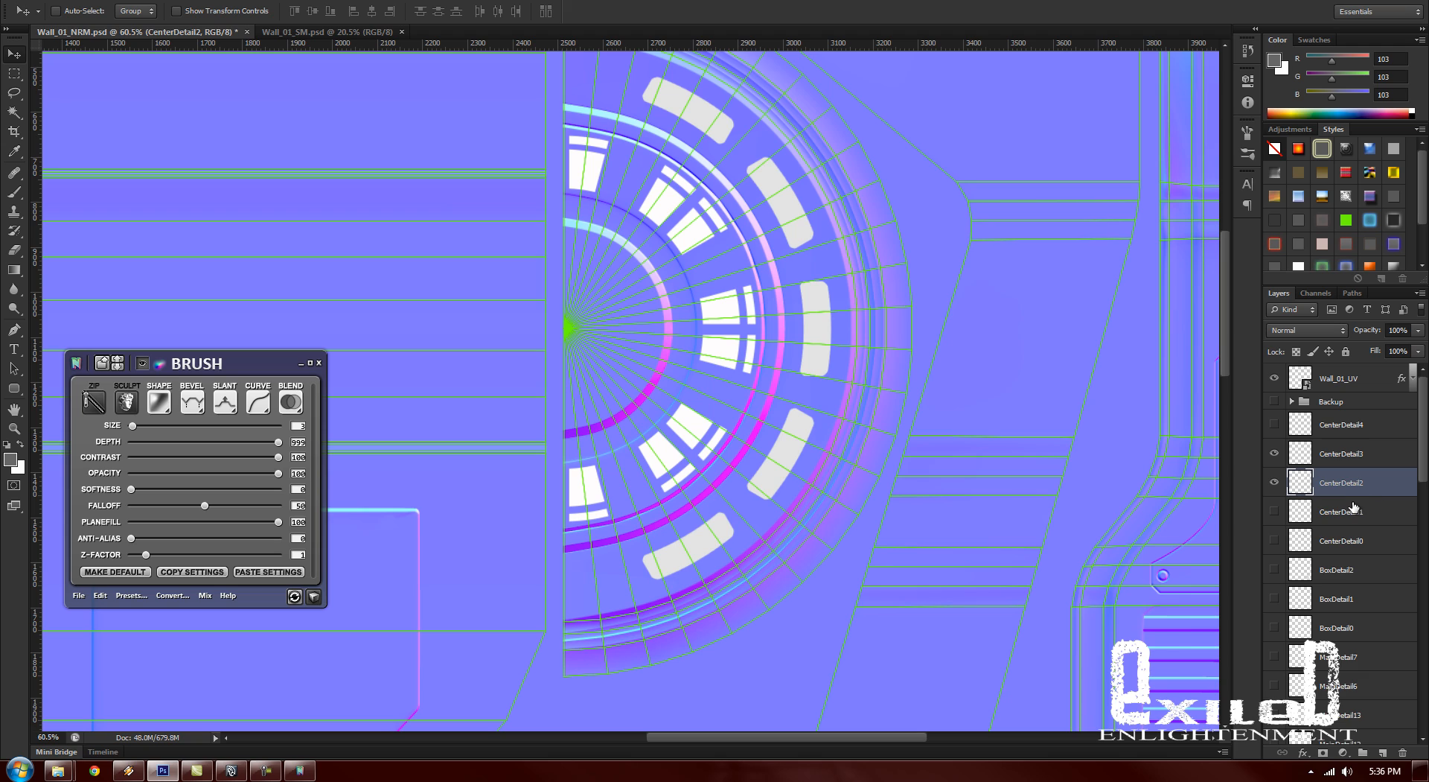
click(1275, 541)
click(1274, 512)
click(1274, 424)
Step: Convert the CenterDetail0 layer, the gray ring around the circular panel's center, into an nDo2 normal
click(1359, 545)
shift+click(1382, 429)
click(1361, 540)
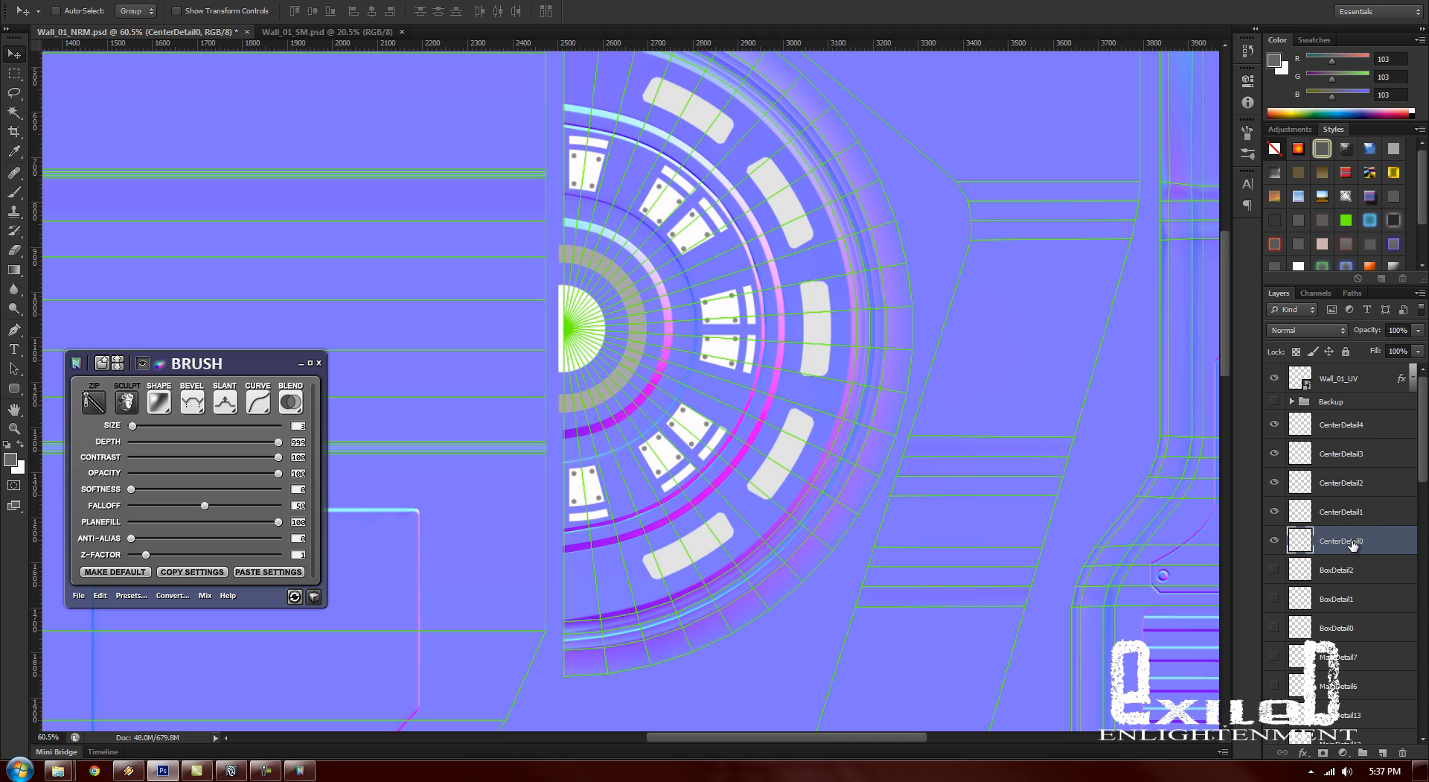
click(1343, 514)
click(1342, 543)
click(194, 514)
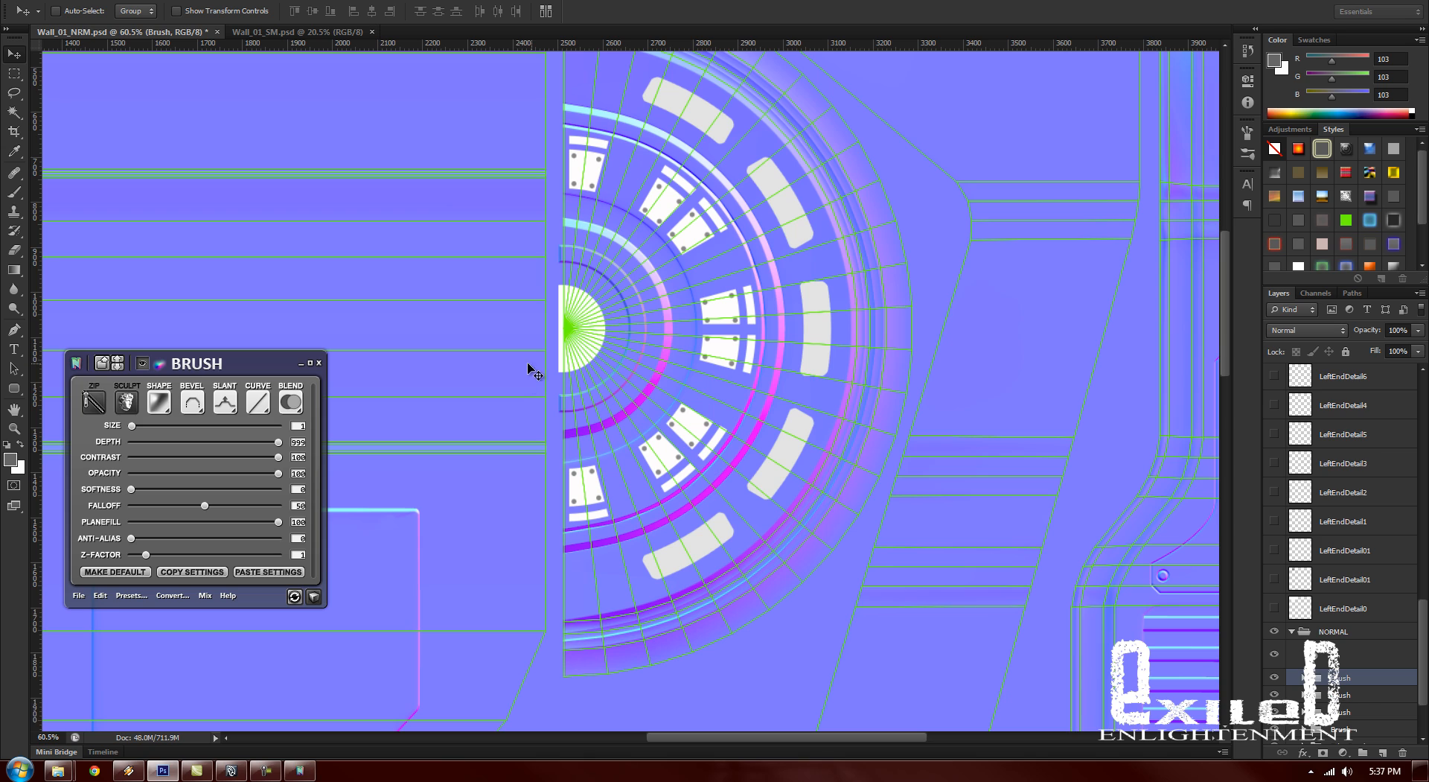
Step: Convert the CenterDetail1 layer, the white disc at the circular panel's center, into an nDo2 normal
scroll(1330, 524, up, 10)
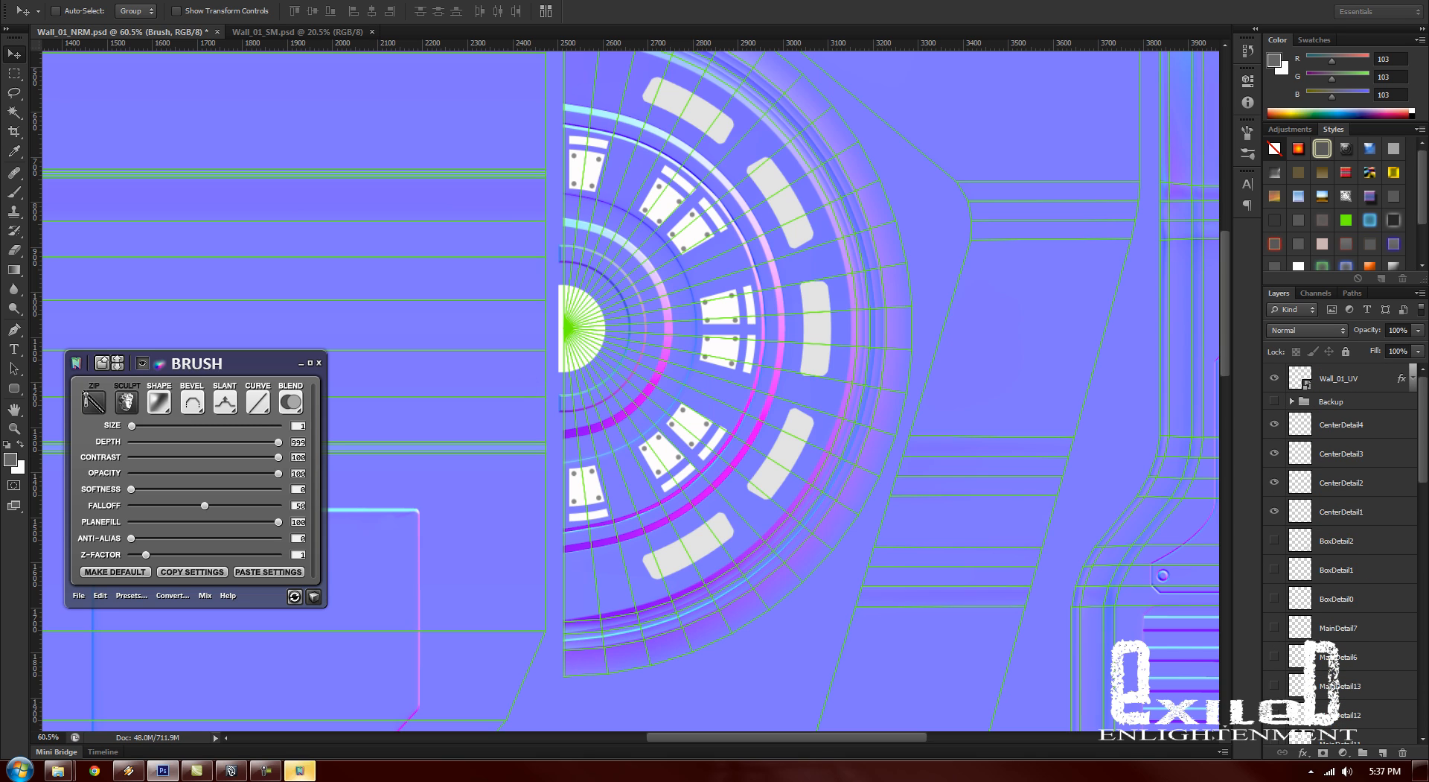
click(1340, 512)
click(246, 506)
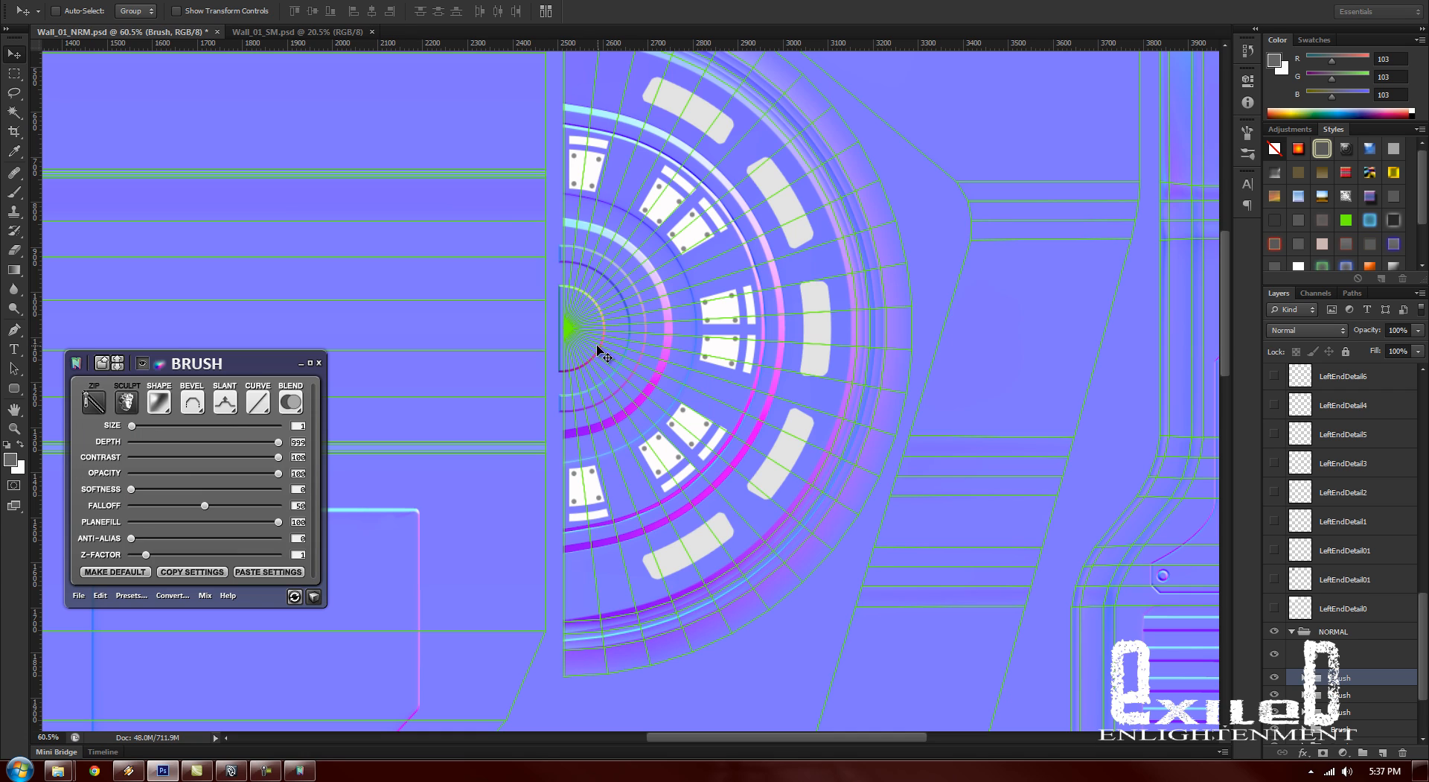
Step: Give the center disc's Brush normal a Down slant, a larger size and a bevel that extends outside its edge
click(227, 412)
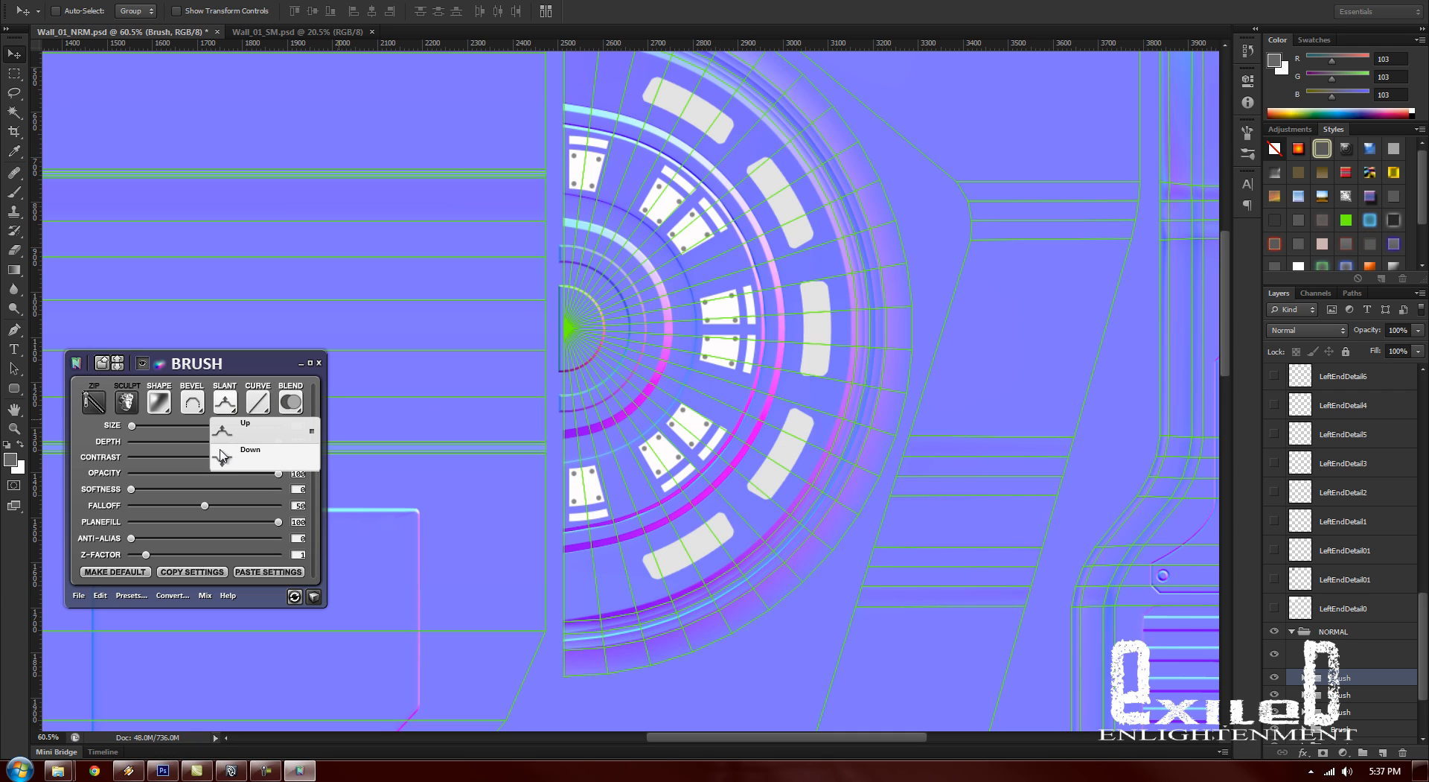
click(223, 451)
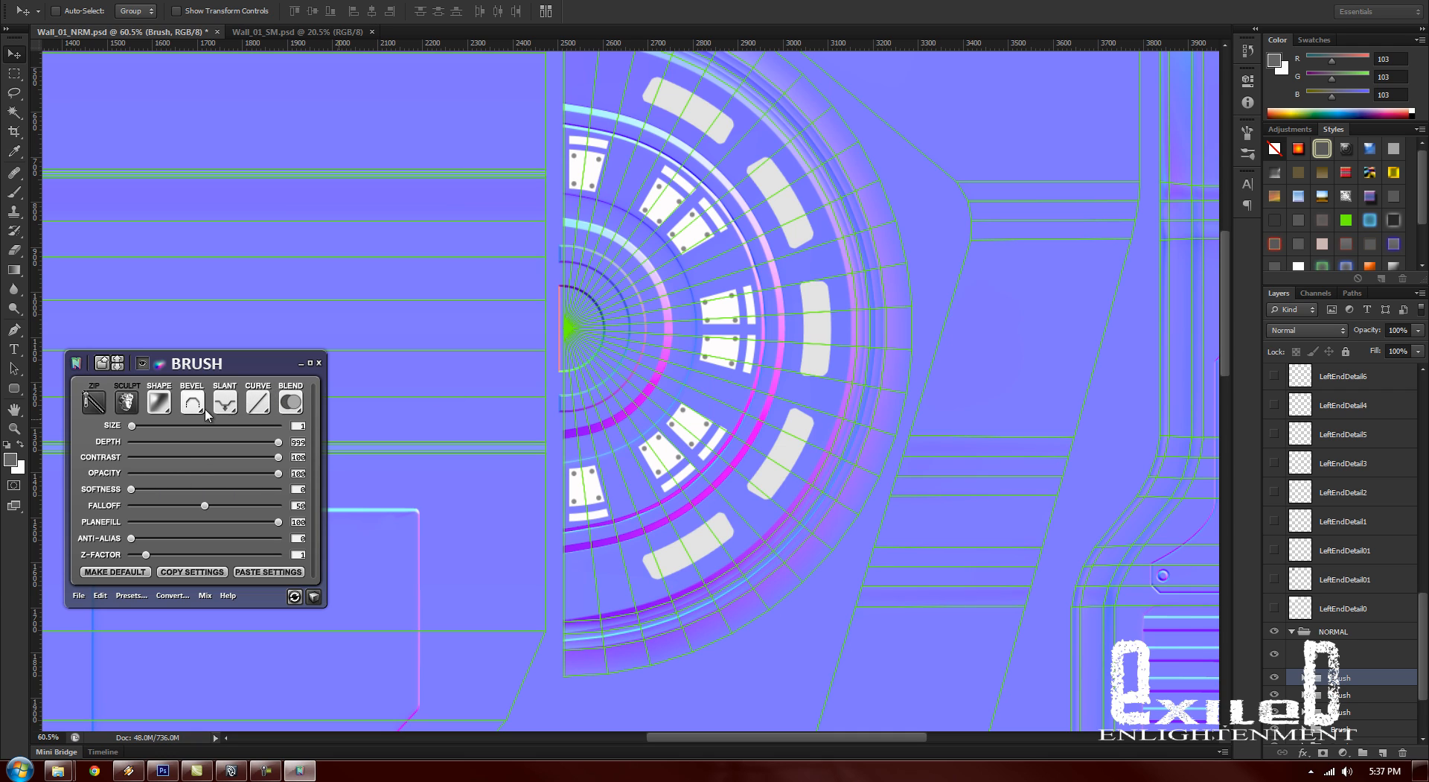
drag(134, 427, 138, 427)
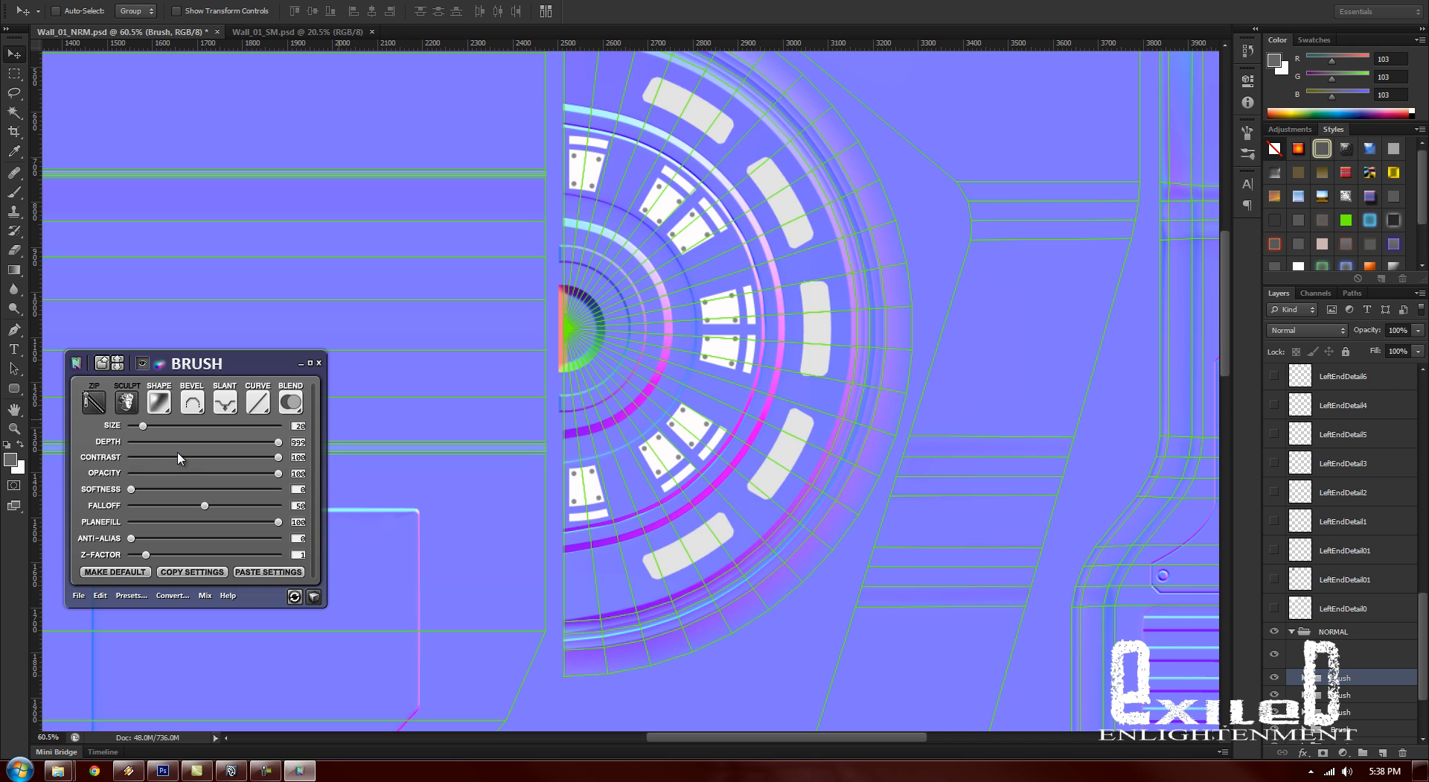
click(200, 412)
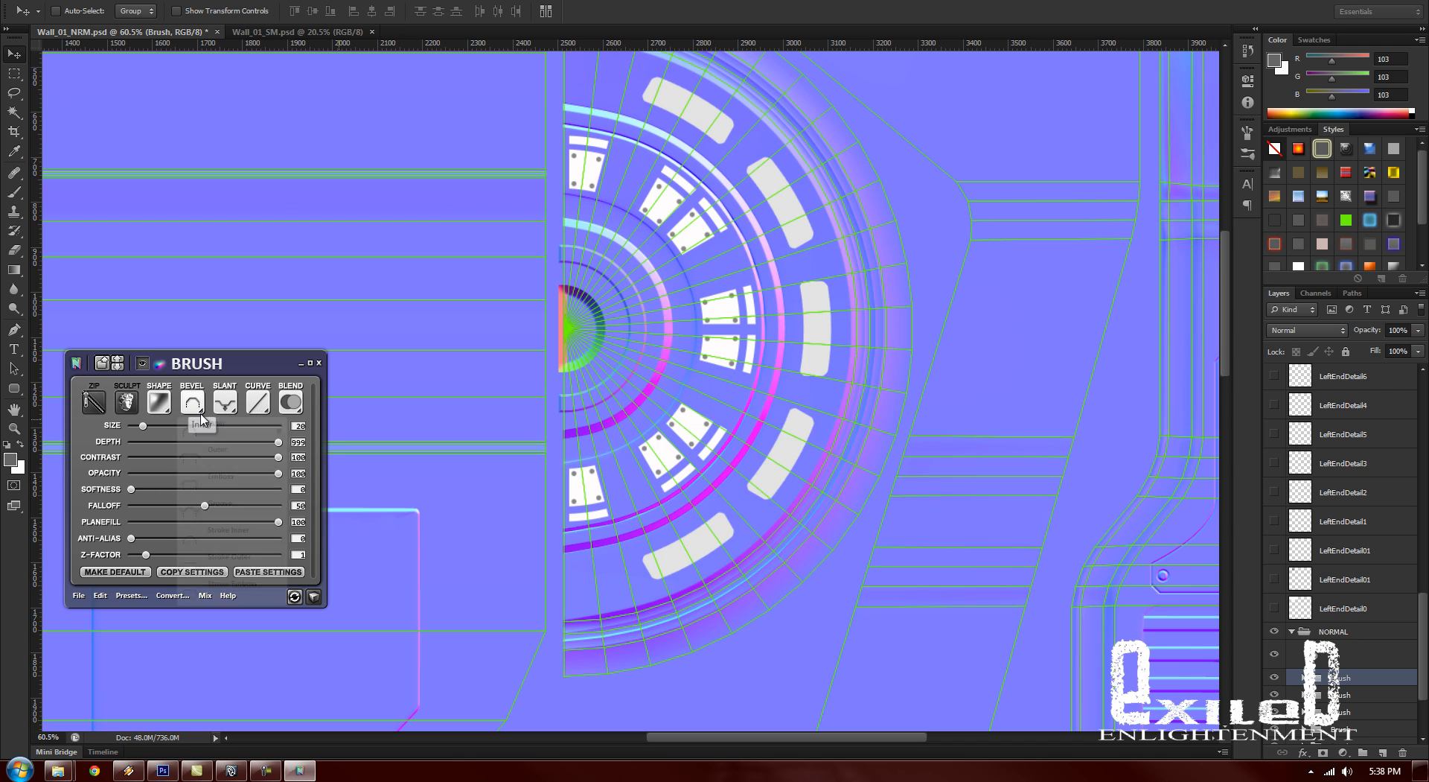
click(198, 466)
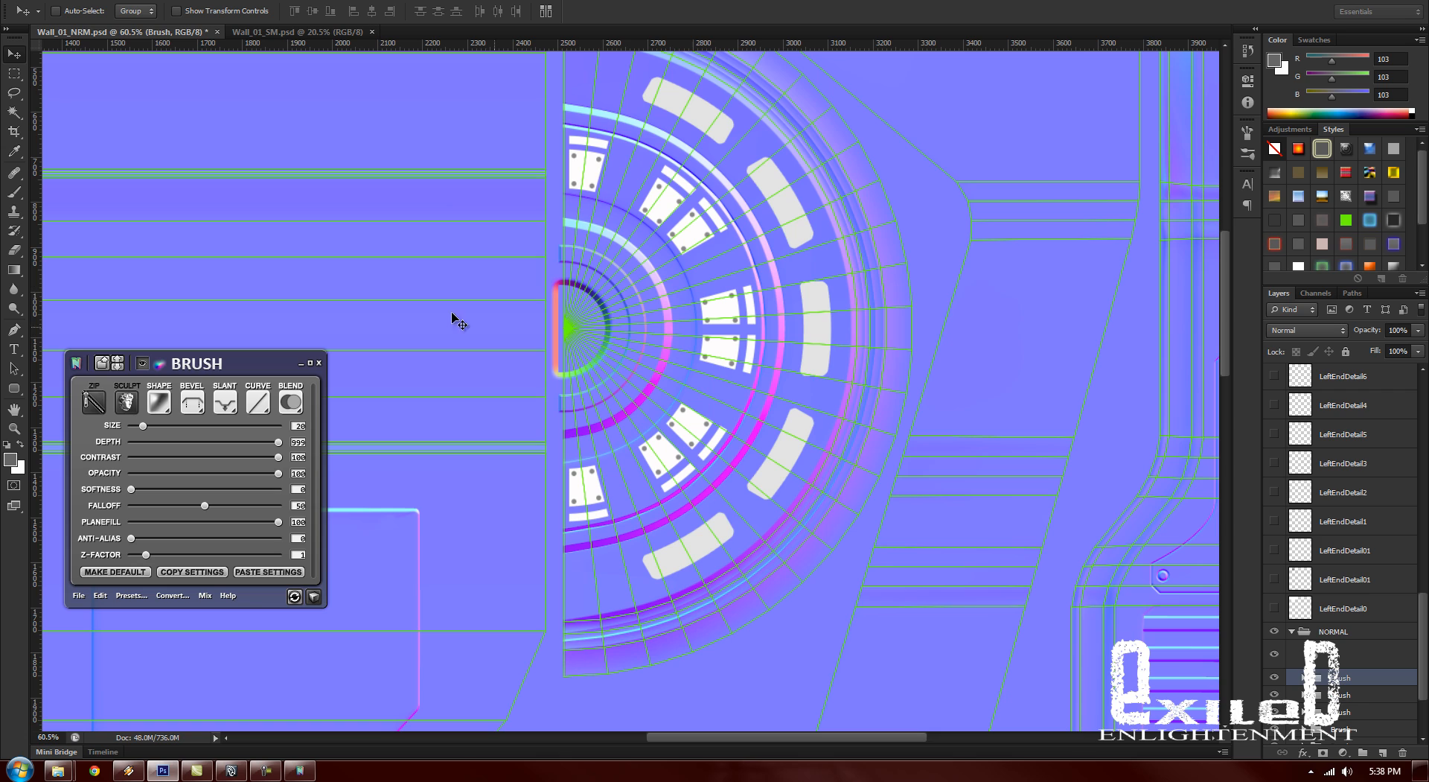
Step: Save the Wall_01_NRM.psd document
click(38, 1)
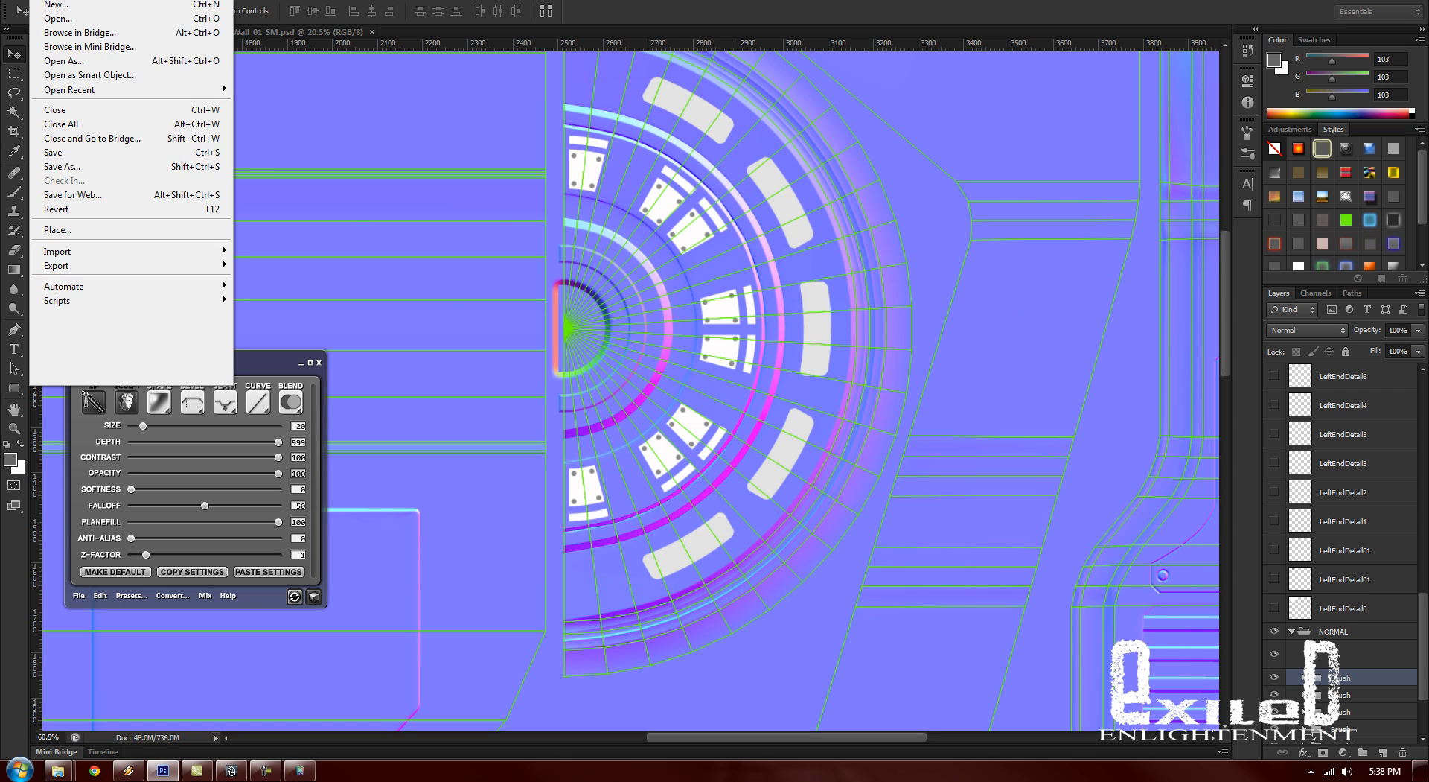
click(93, 154)
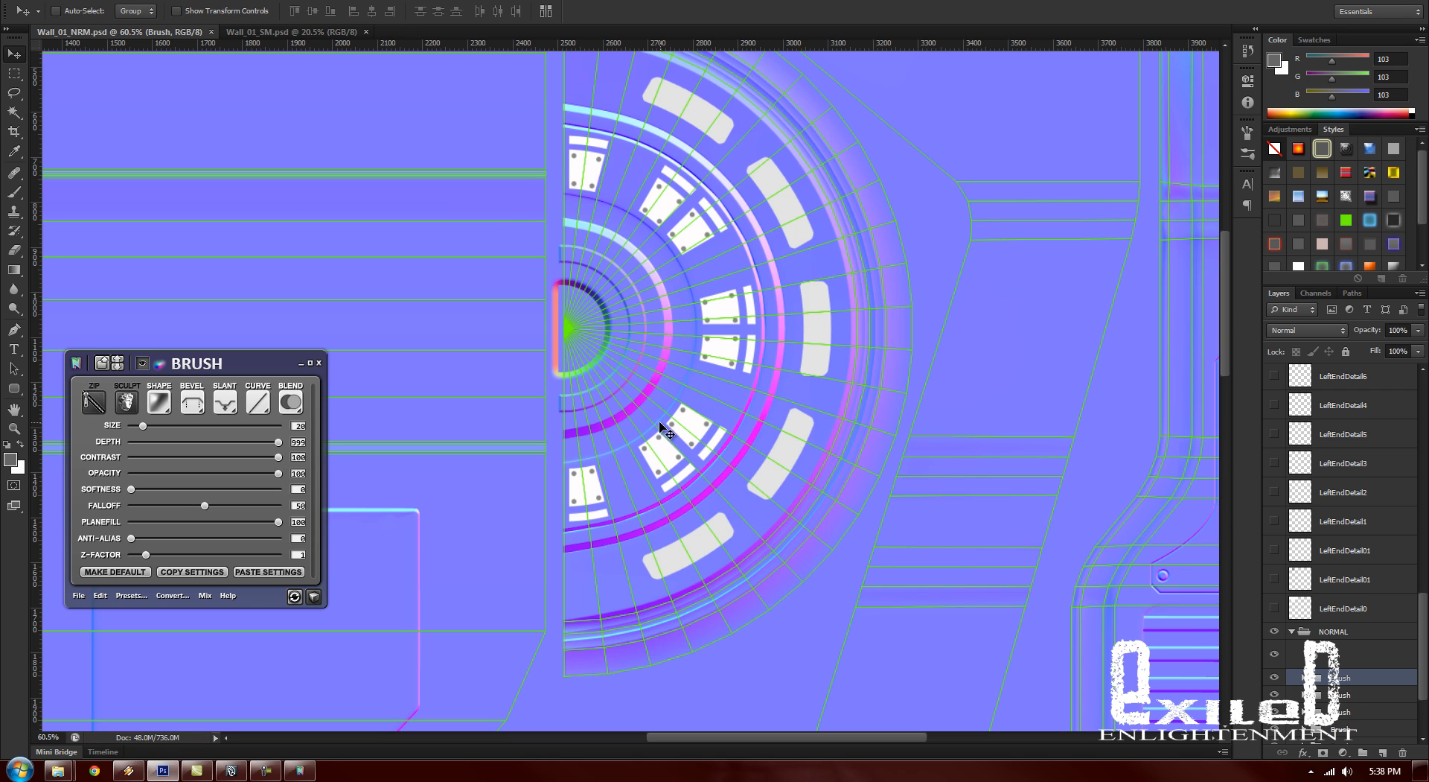
Step: Convert the CenterDetail2 layer, the paired plates around the circular panel, into an nDo2 normal
drag(1421, 633, 1418, 398)
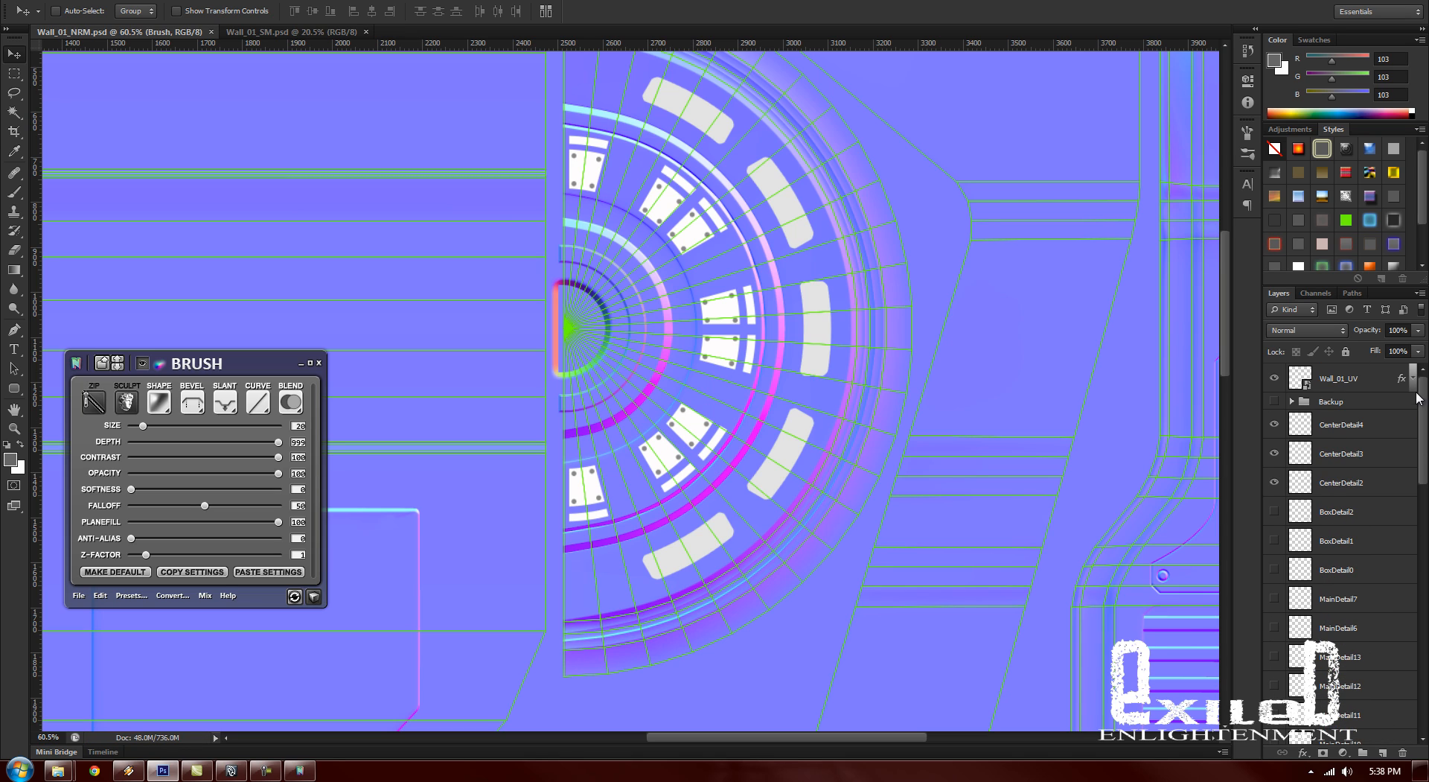
click(1336, 484)
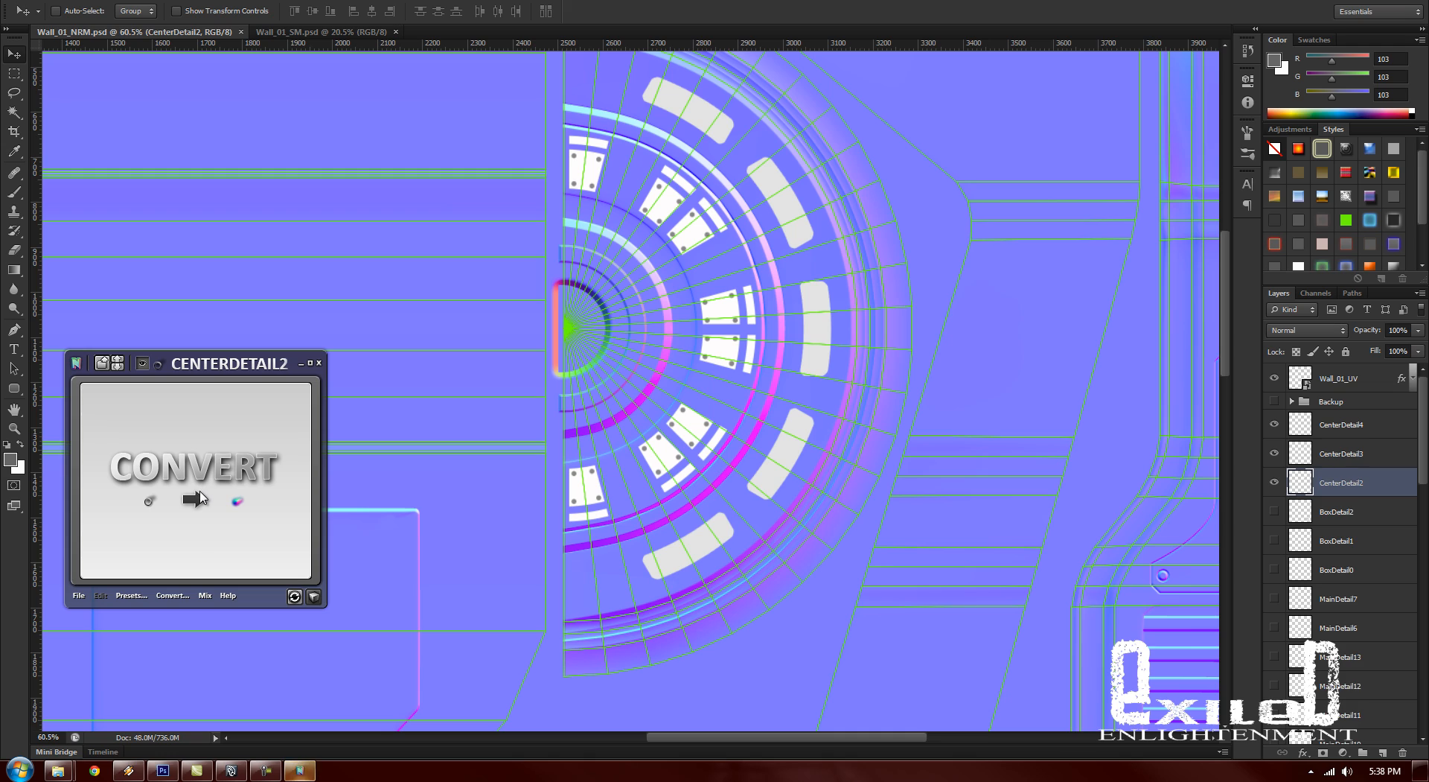
click(197, 498)
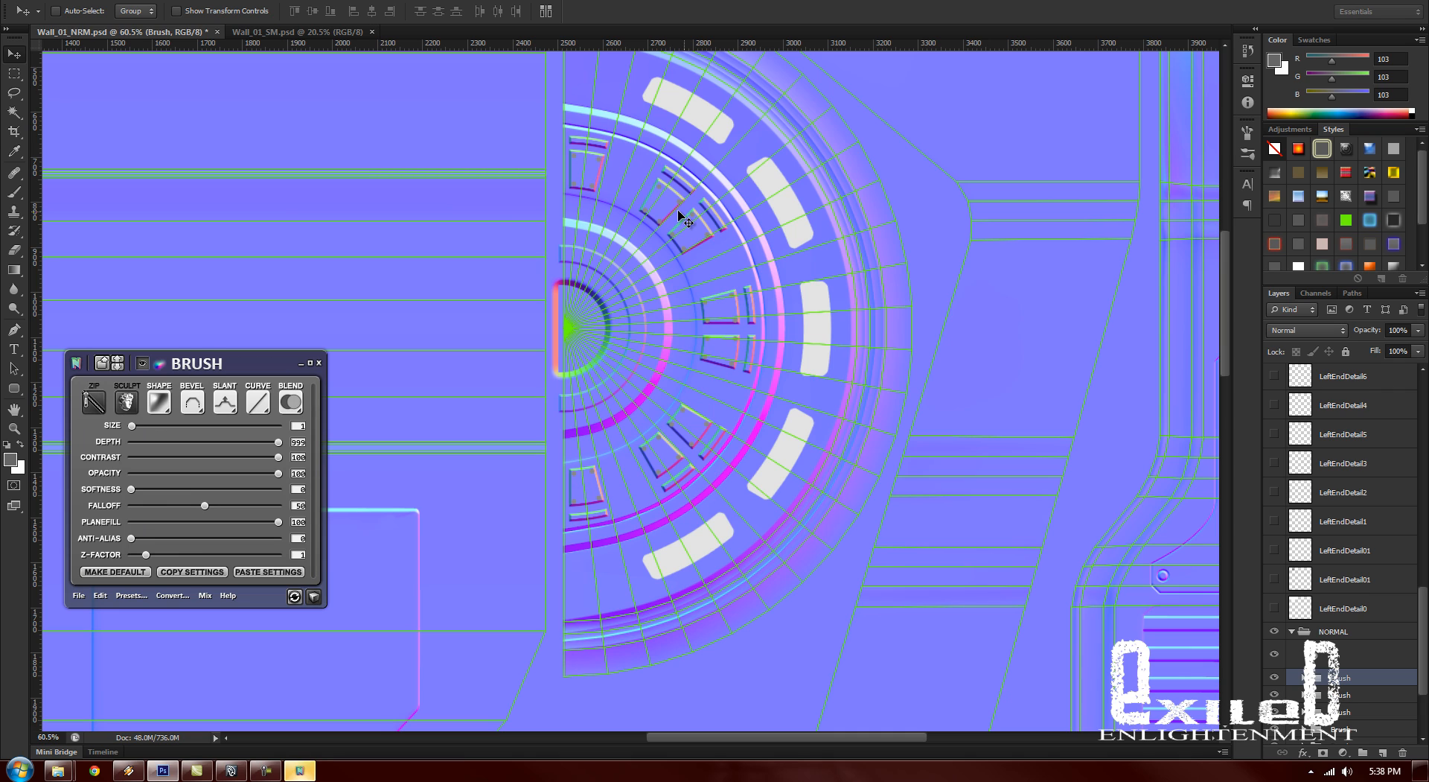
key(alt+space)
key(Escape)
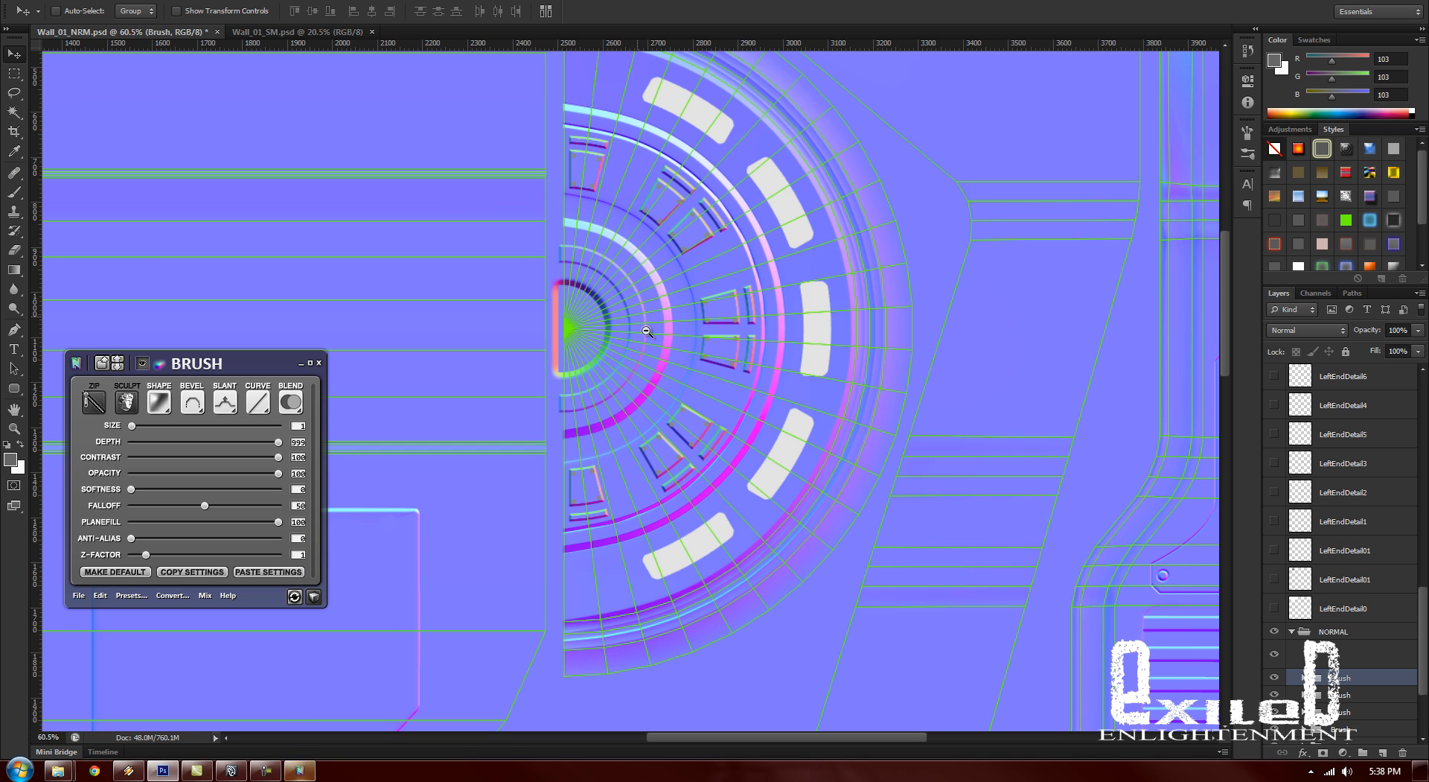
Step: Change the curve of the paired plates' Brush normal to the rounded arc profile
drag(658, 332, 690, 350)
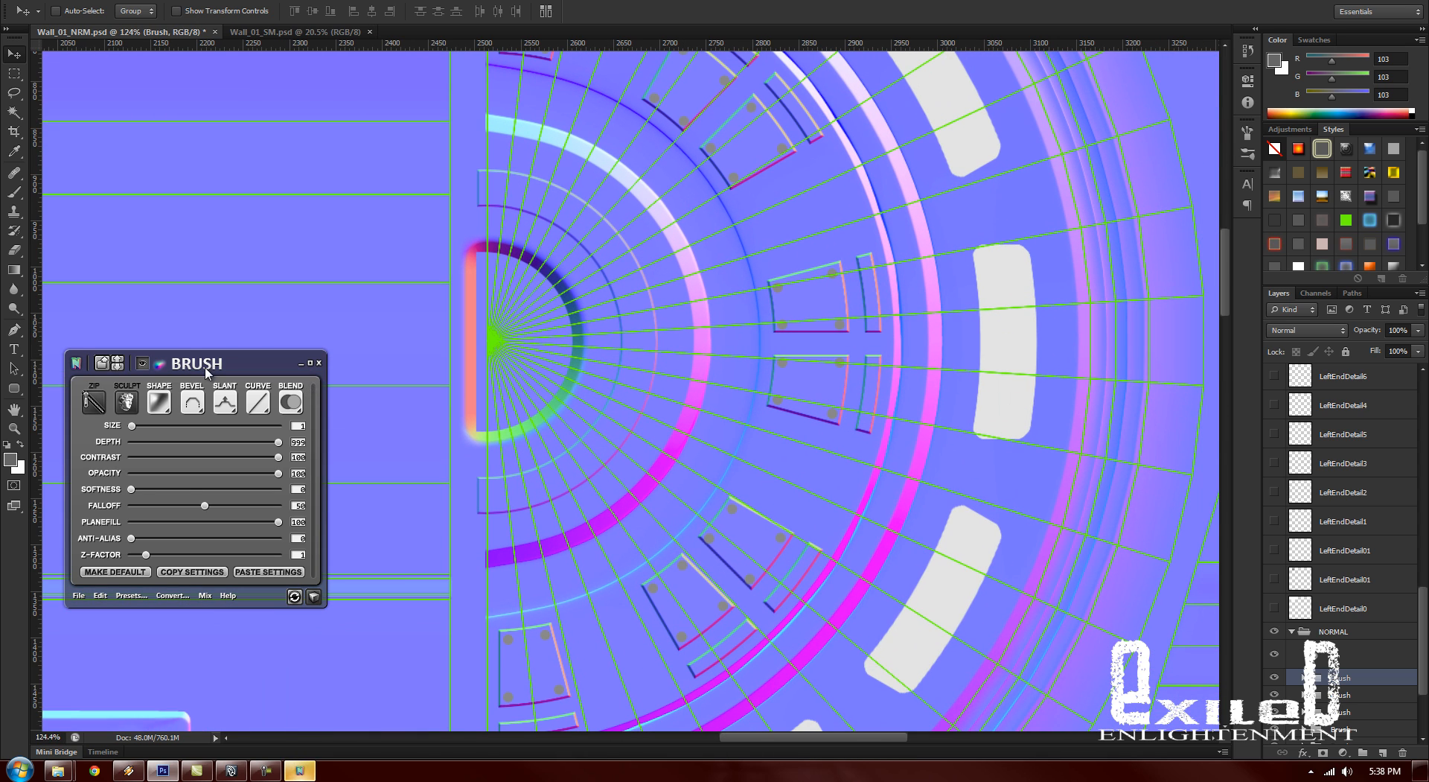
mouse_move(209, 367)
mouse_down()
mouse_move(295, 323)
mouse_move(192, 325)
mouse_up()
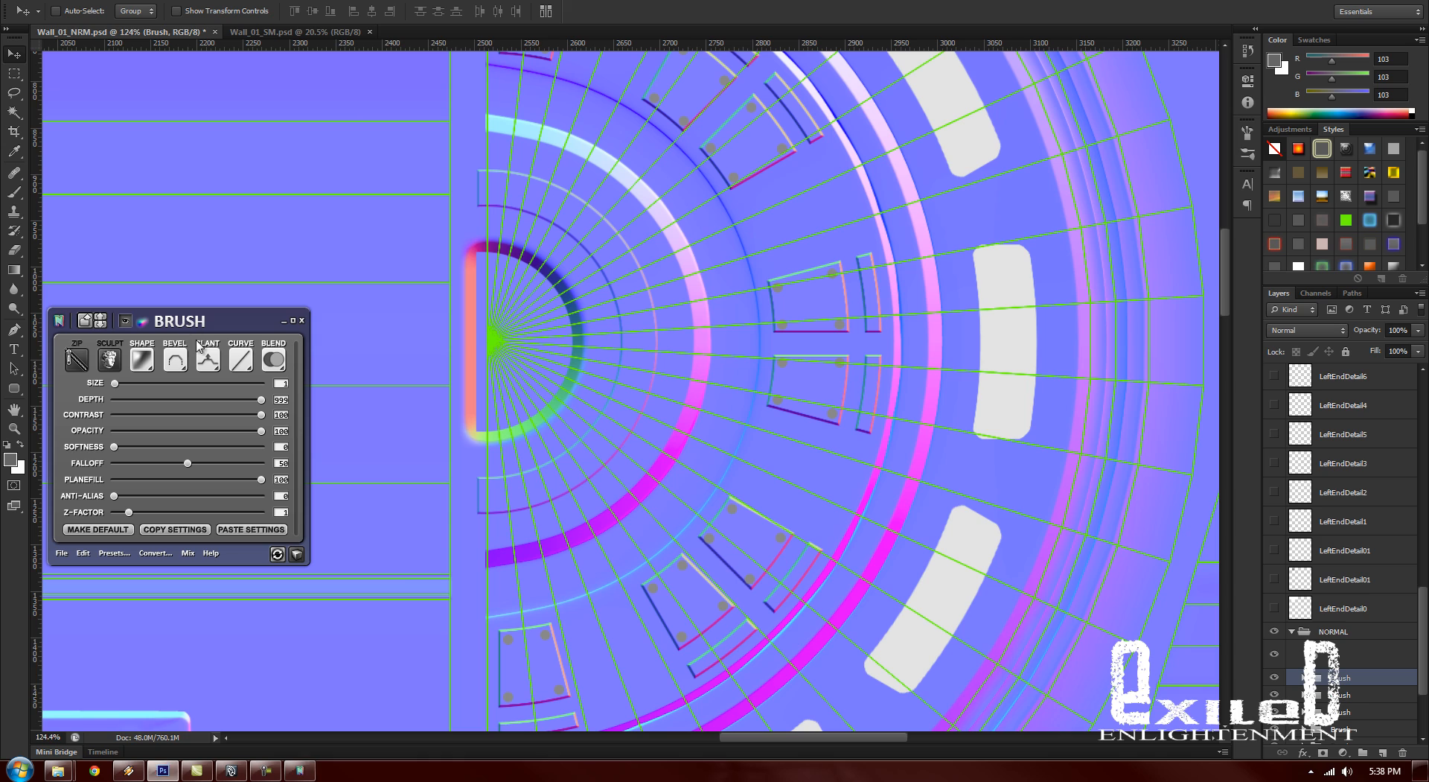
drag(191, 327, 222, 318)
click(423, 256)
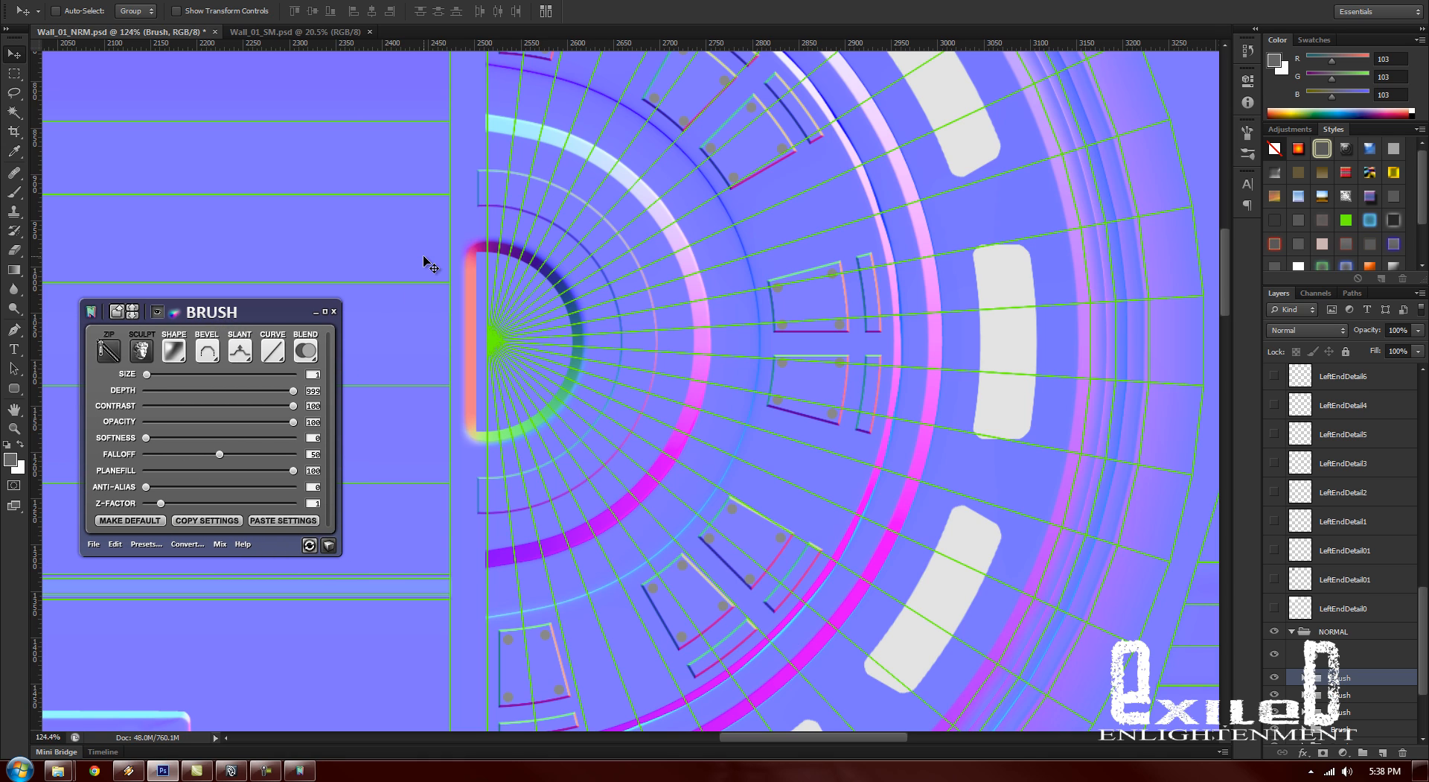
click(273, 351)
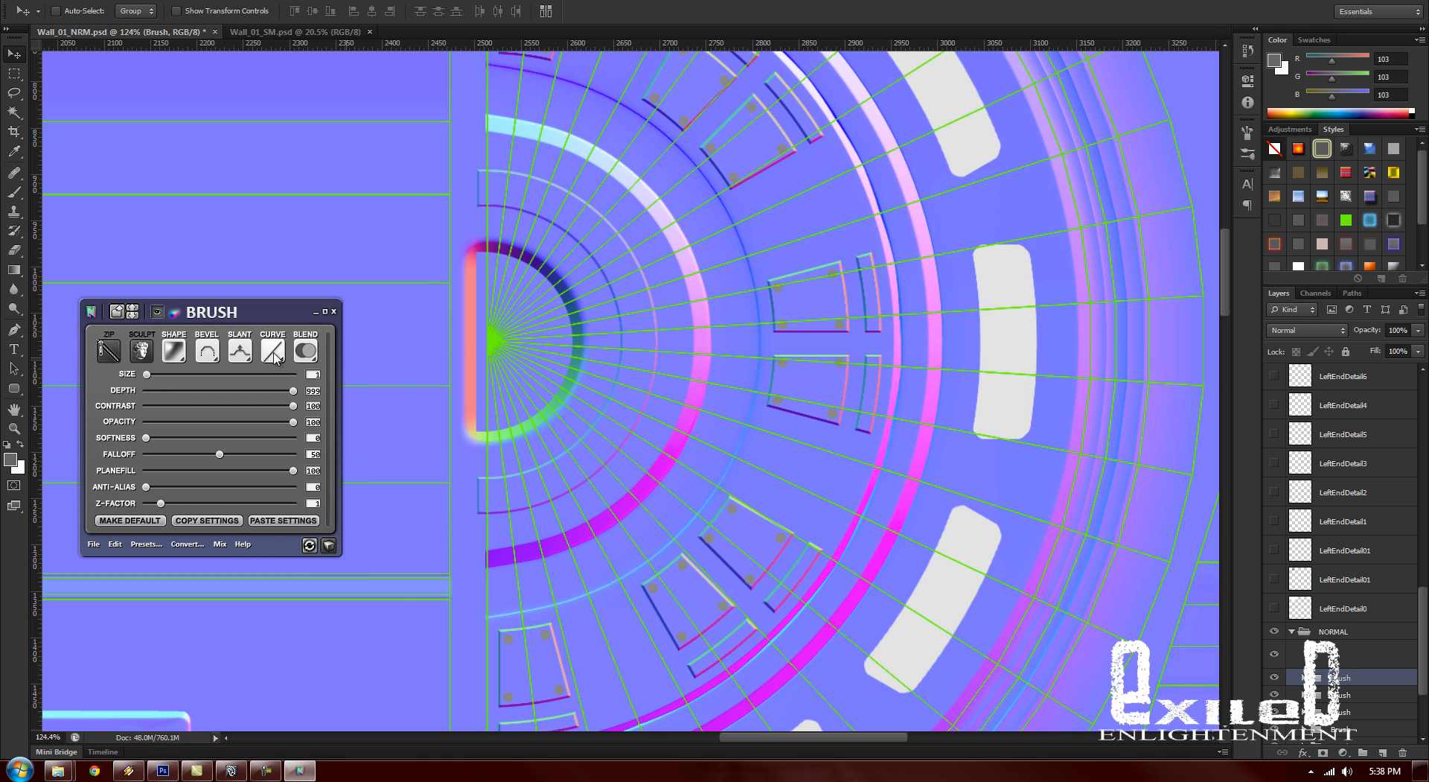
click(320, 406)
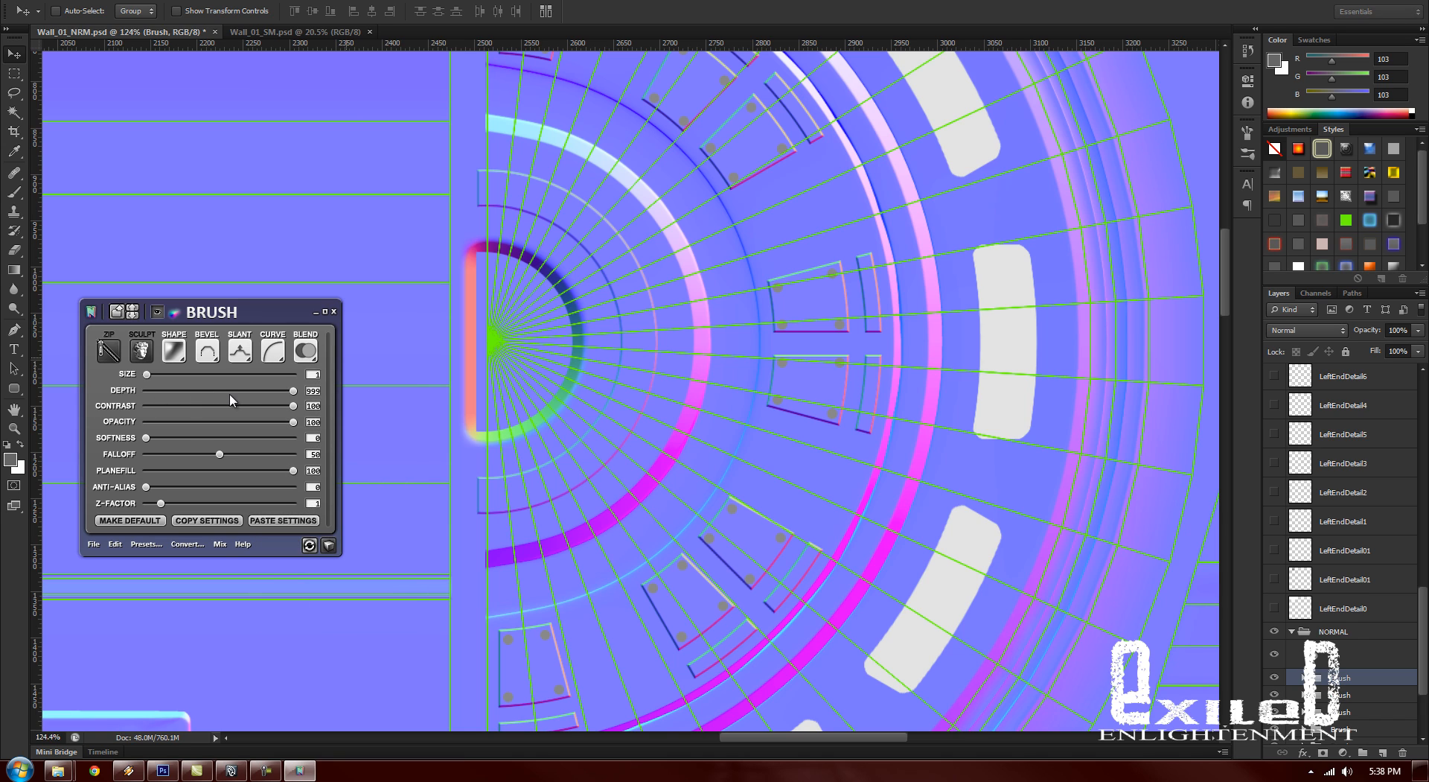
Step: Try the Emboss and Stroke Inner bevels on the paired plates' normal
click(208, 352)
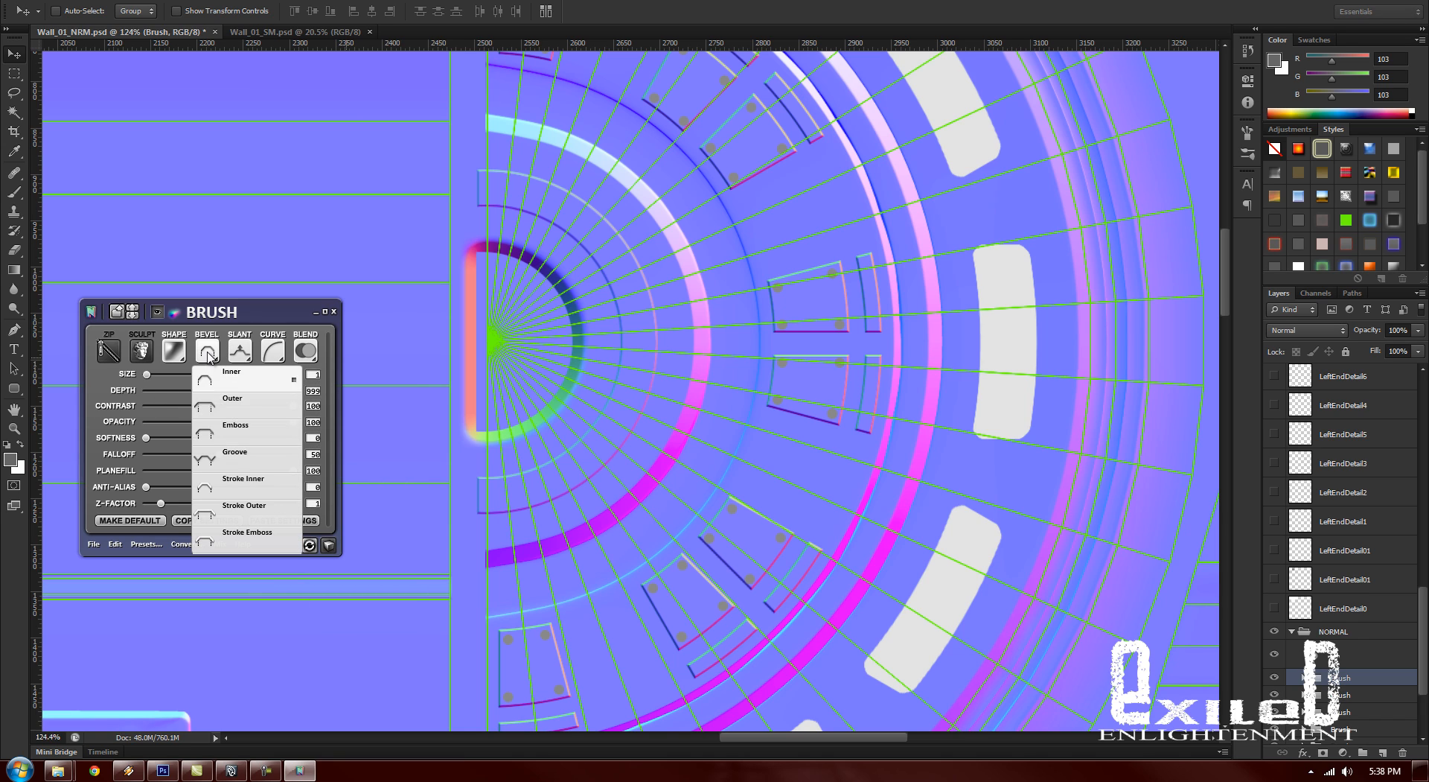
click(247, 429)
click(208, 352)
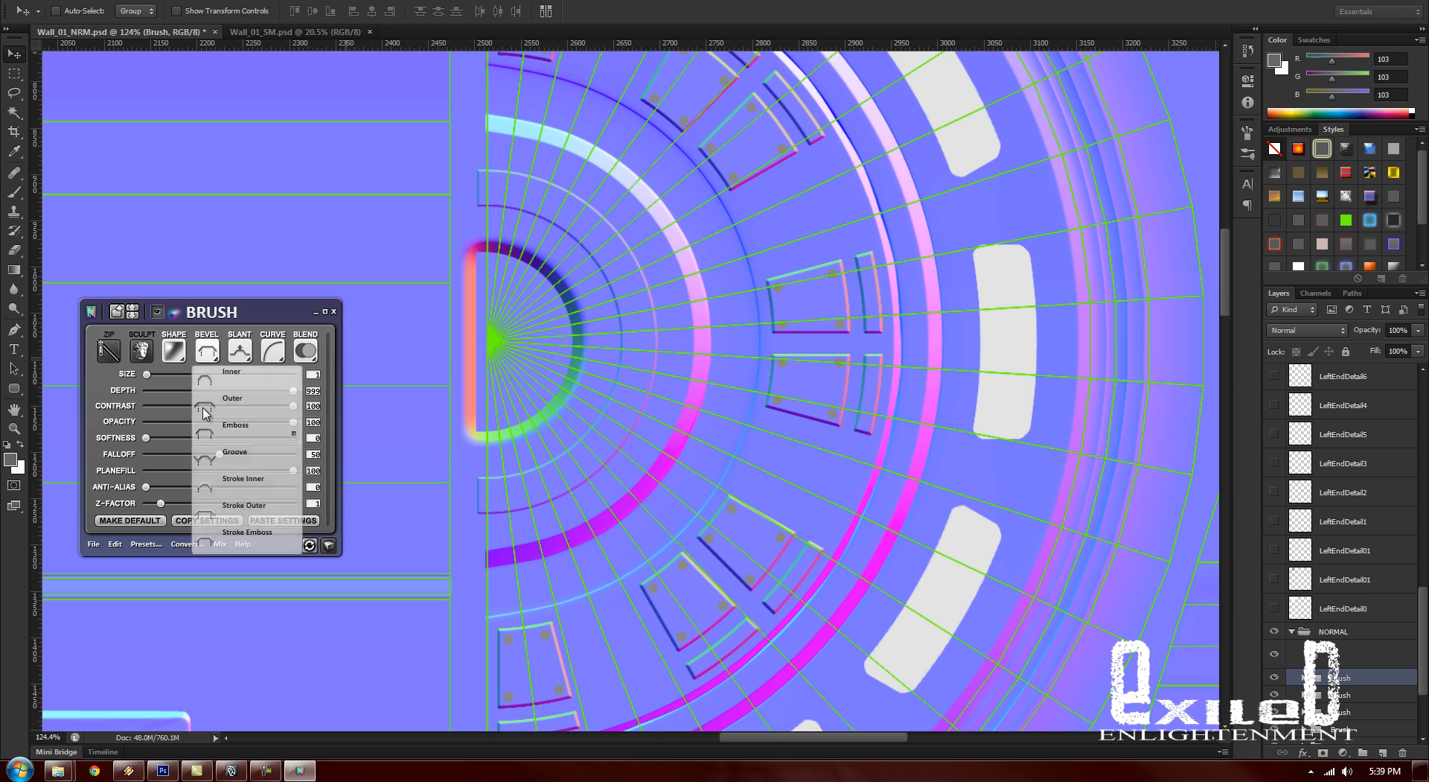
click(208, 378)
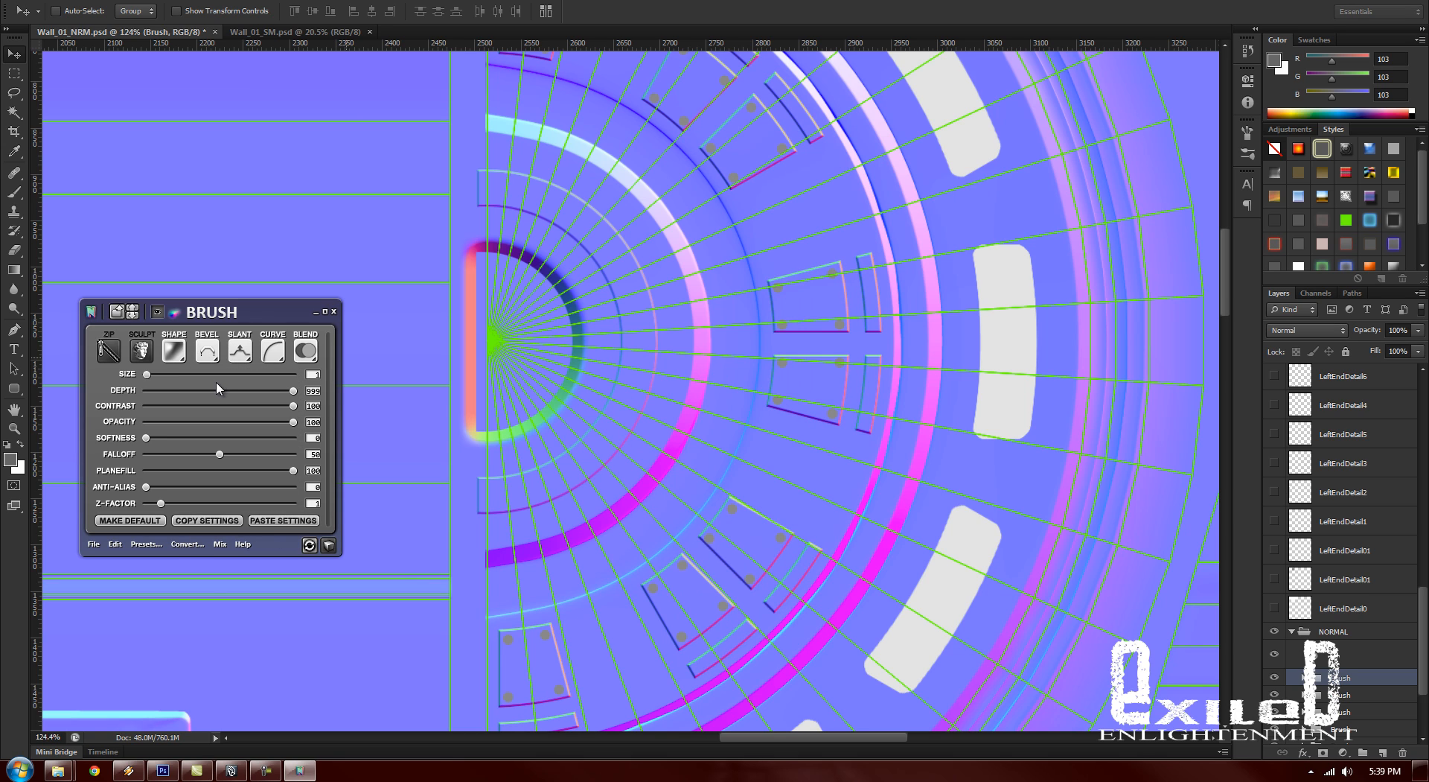
click(207, 351)
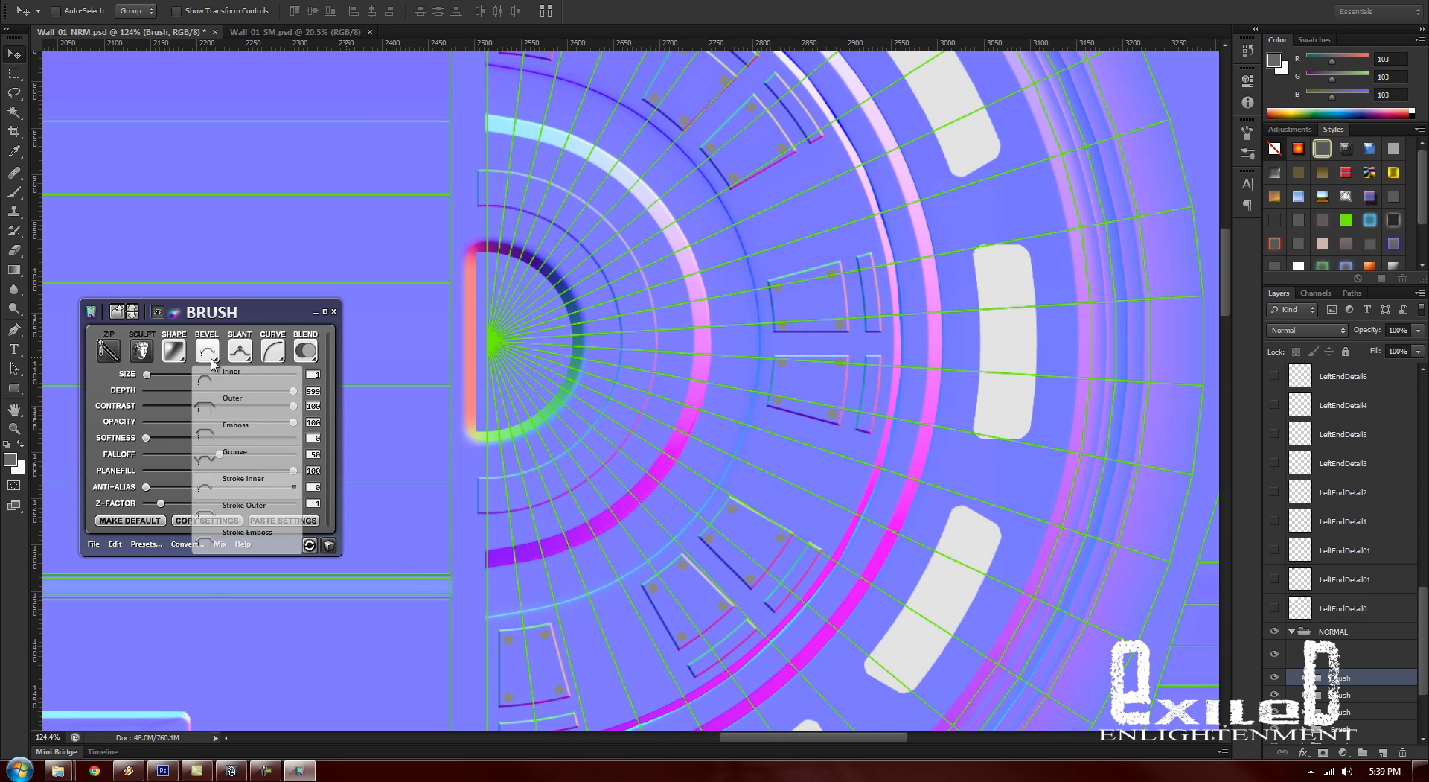
click(224, 437)
Step: Give the paired plates' normal an Outer bevel, anti-alias 1 and softness 2
click(216, 348)
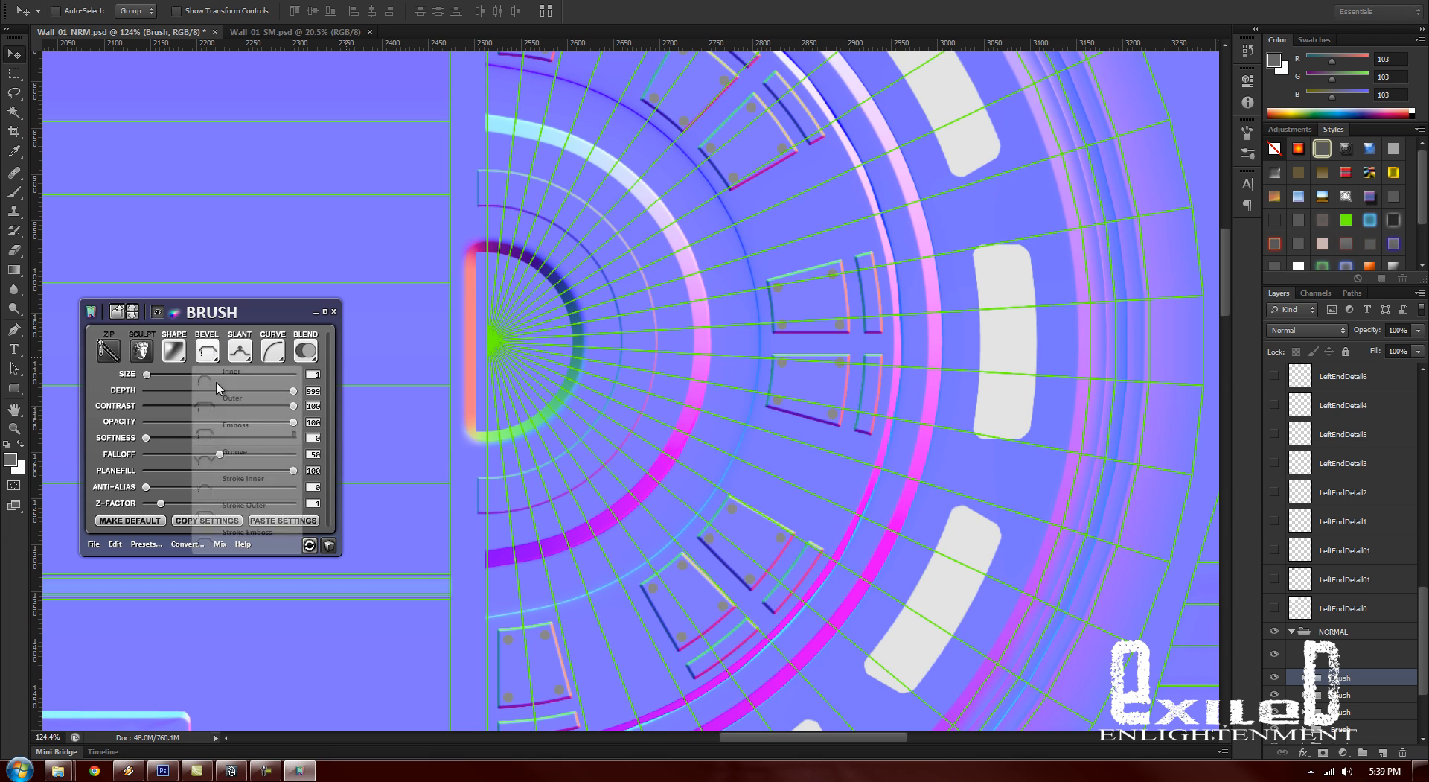
click(228, 407)
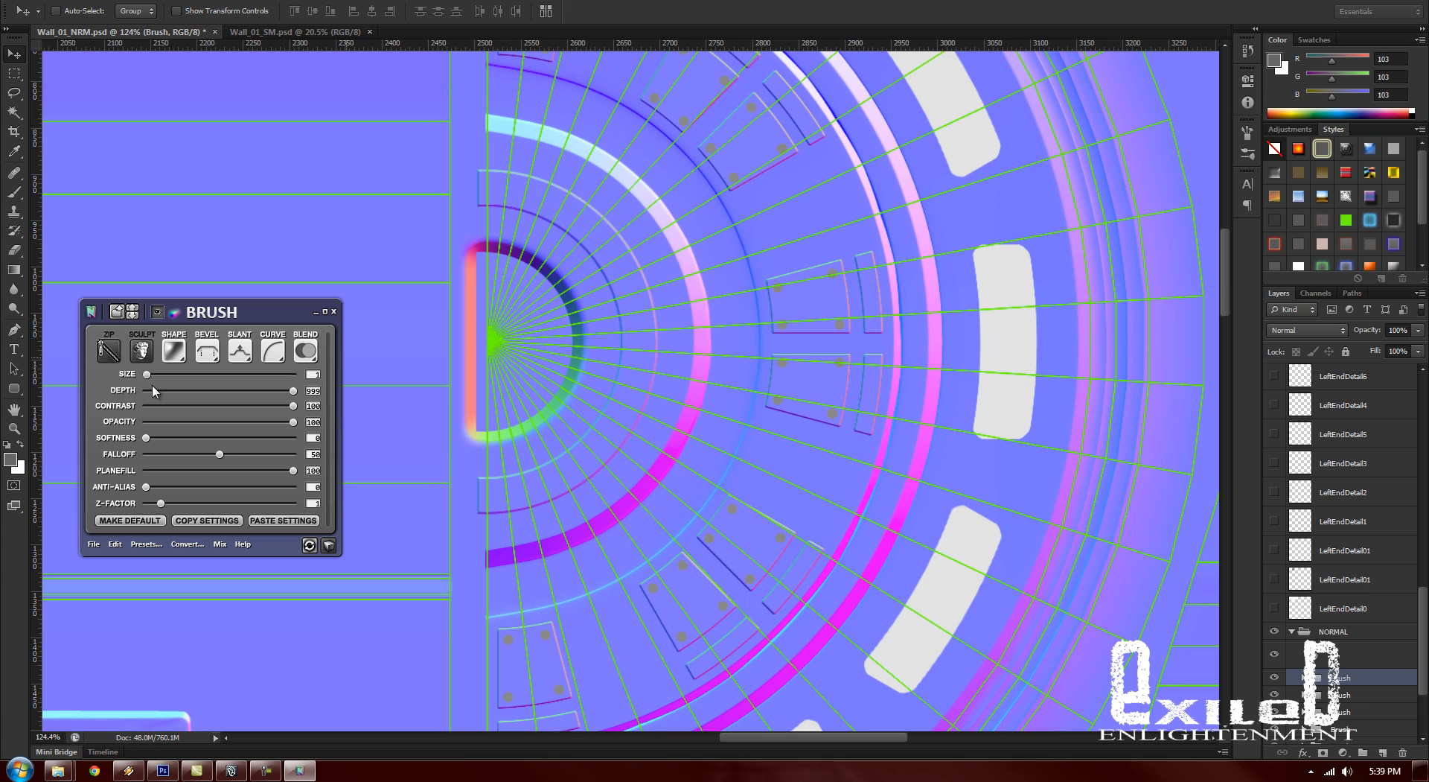
drag(147, 487, 257, 491)
drag(147, 438, 152, 439)
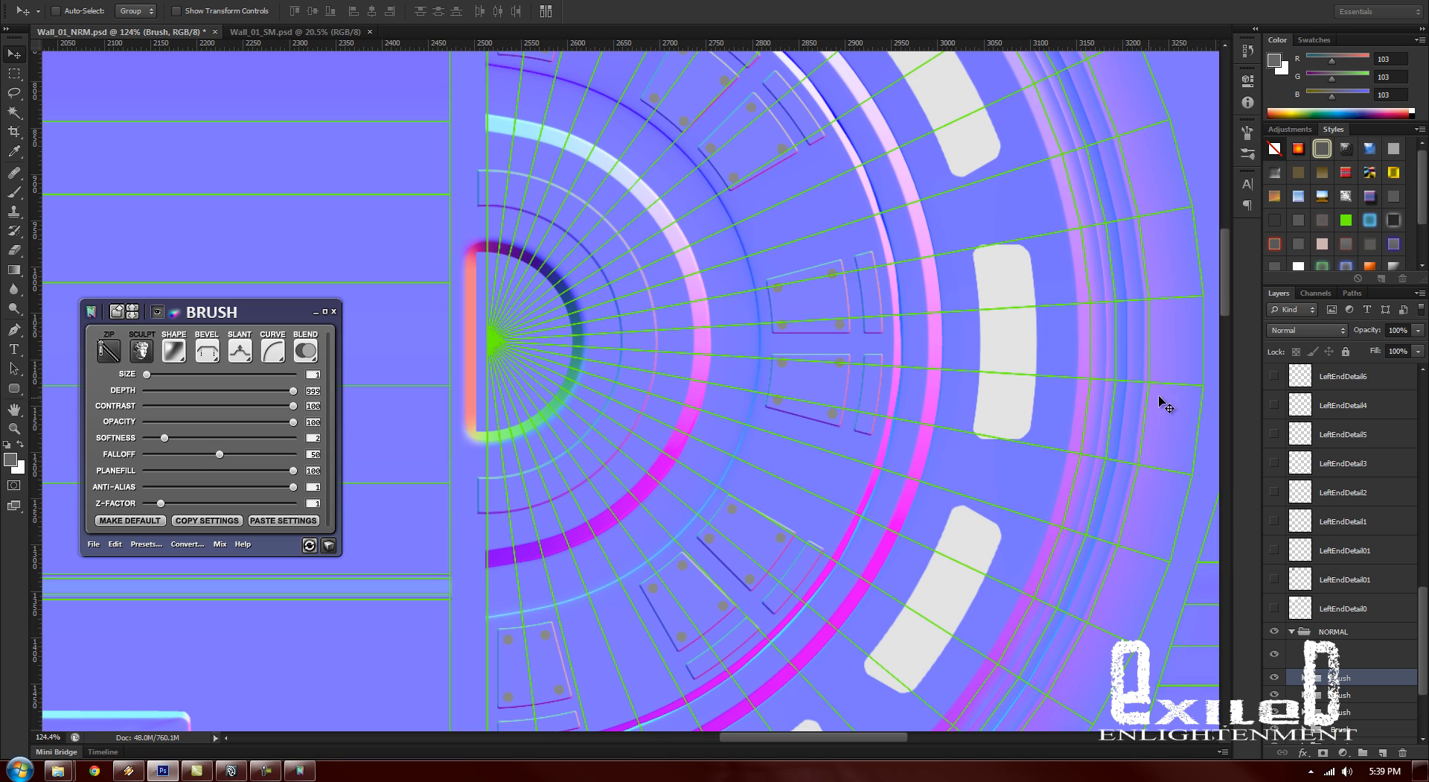
Step: Convert the CenterDetail3 layer, the rounded blocks around the circular panel, into an nDo2 normal
drag(1422, 621, 1427, 408)
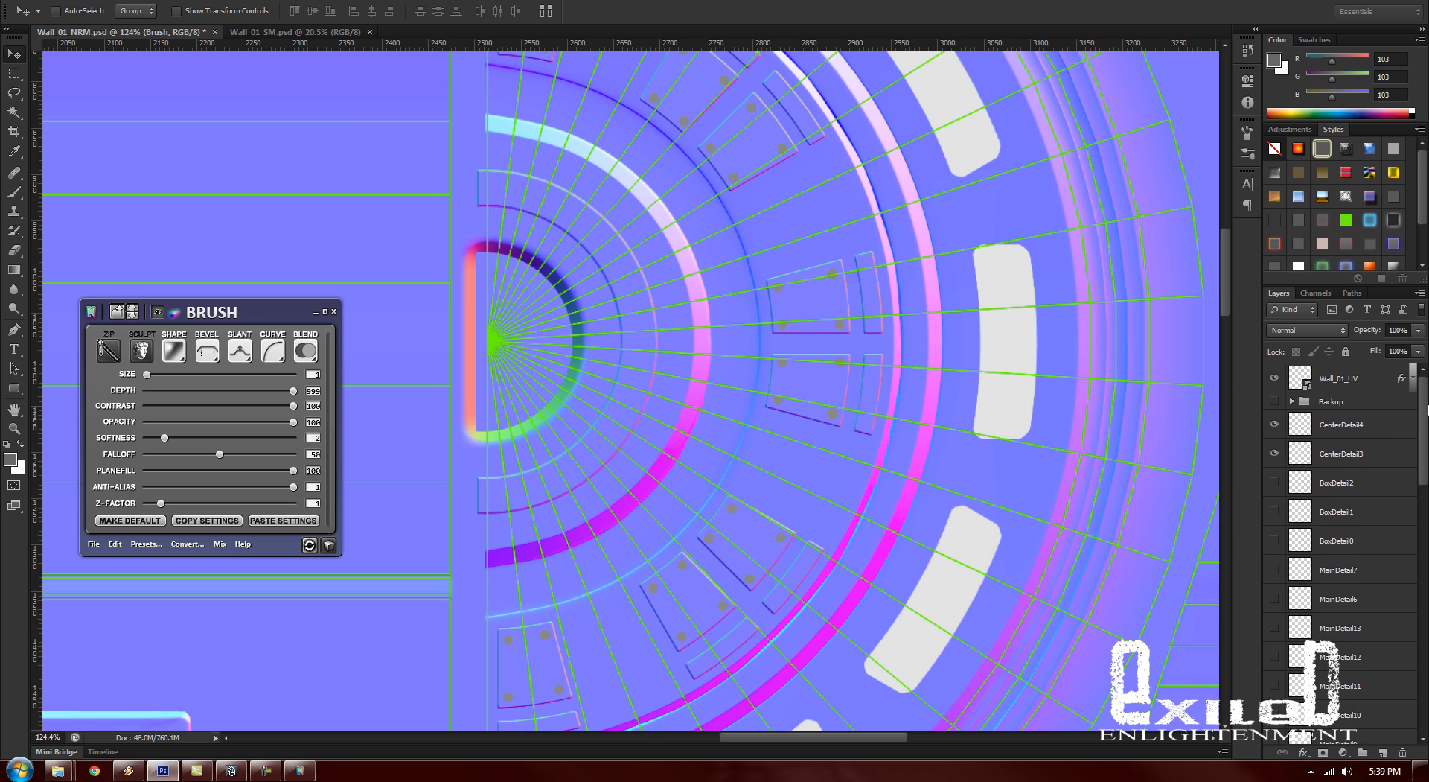
click(1351, 452)
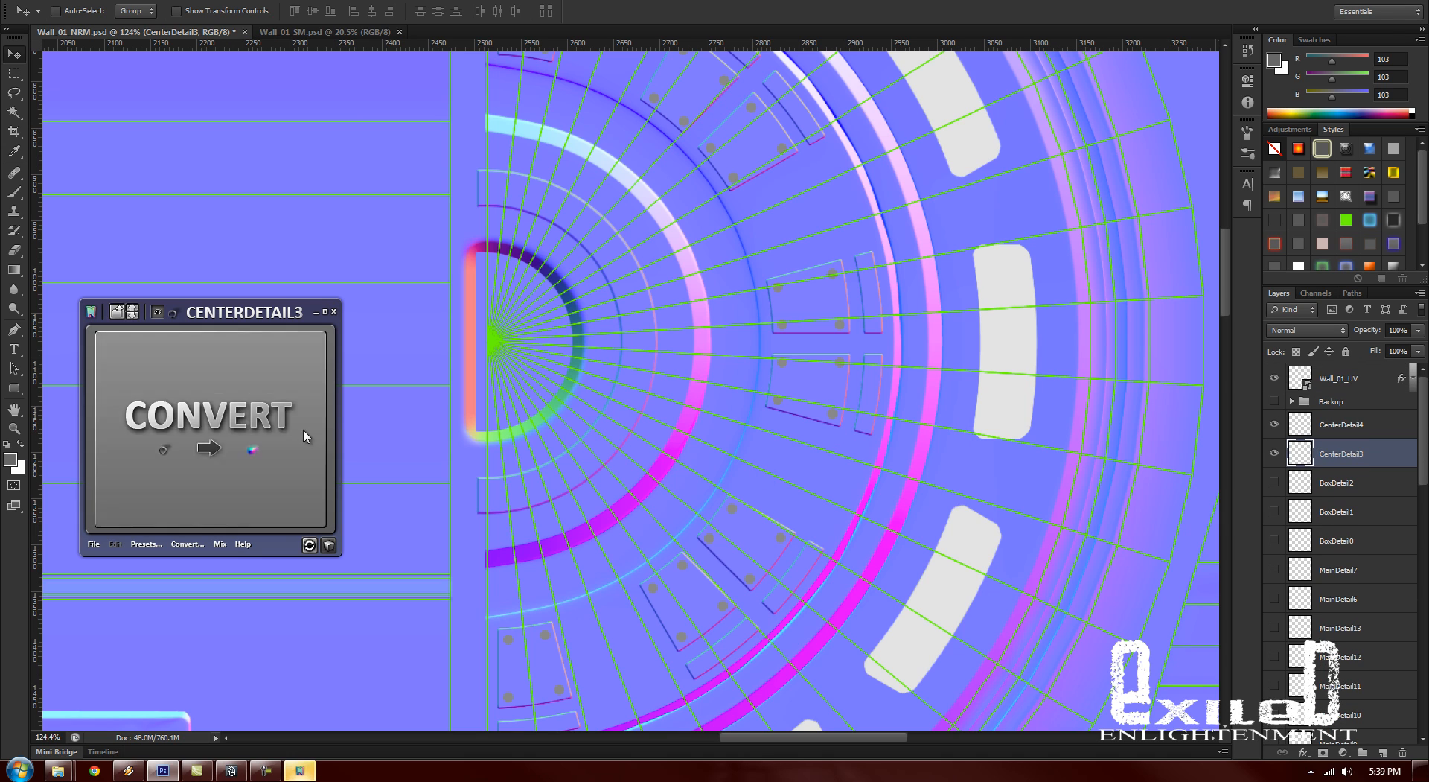
click(202, 455)
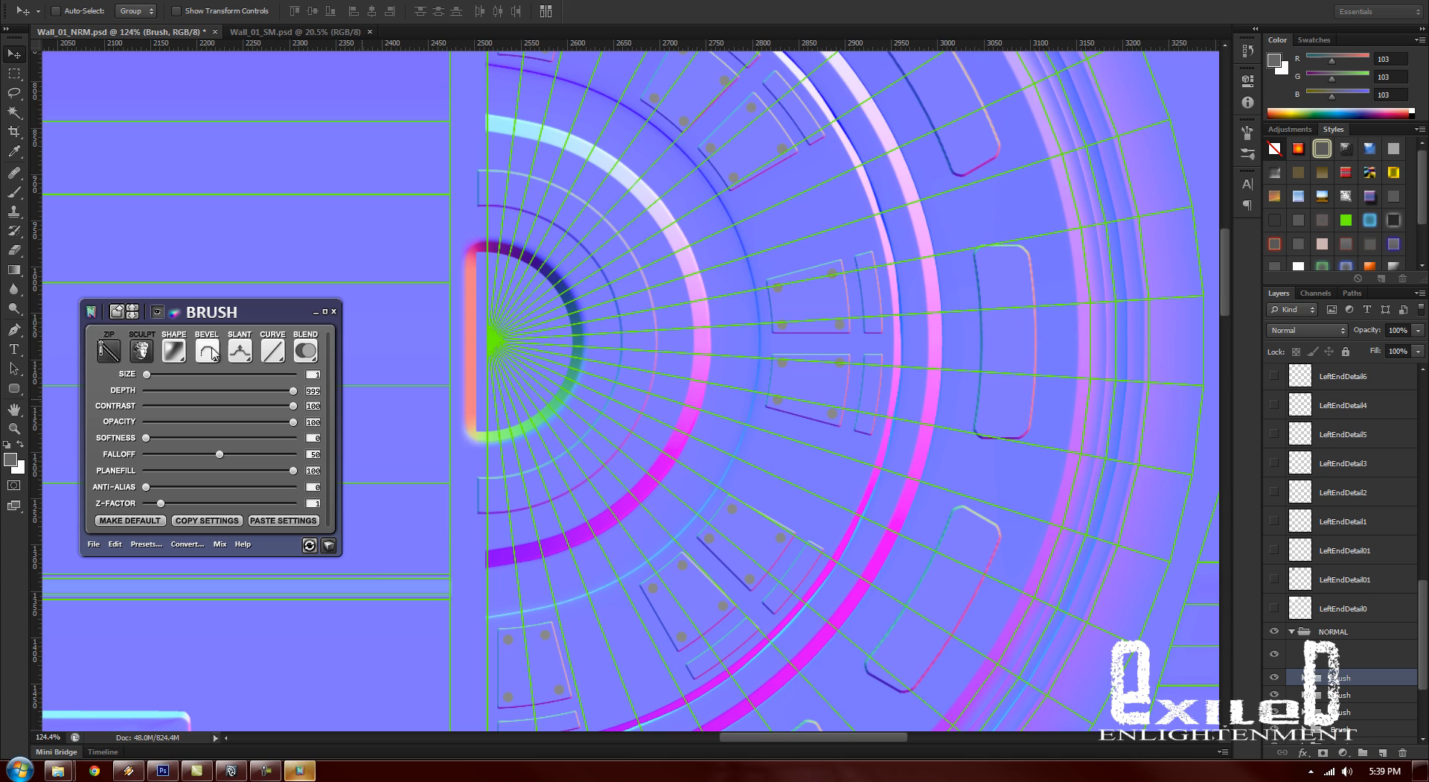
Step: Set the rounded blocks' normal to size 52 and softness 10 with Overlay blending
drag(149, 378, 177, 384)
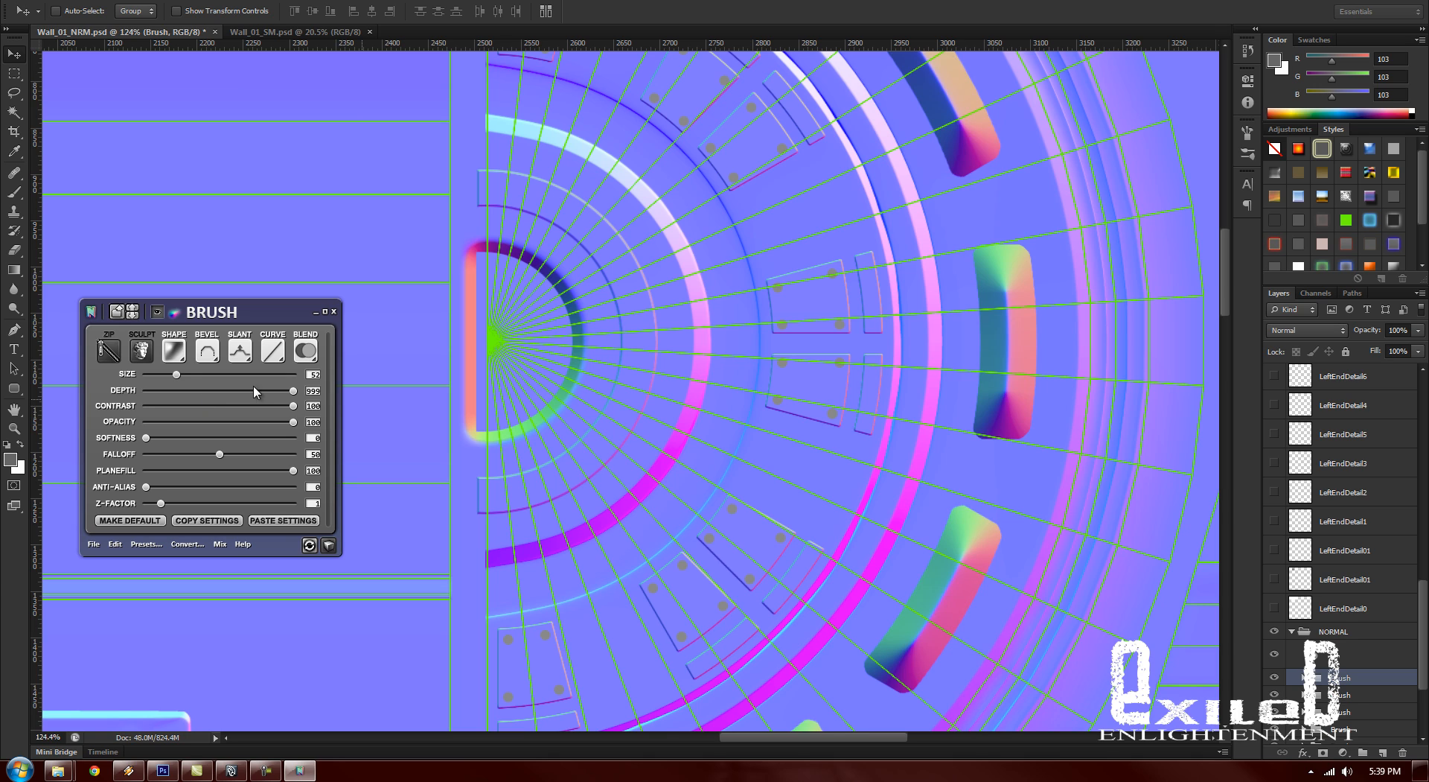
drag(150, 440, 239, 442)
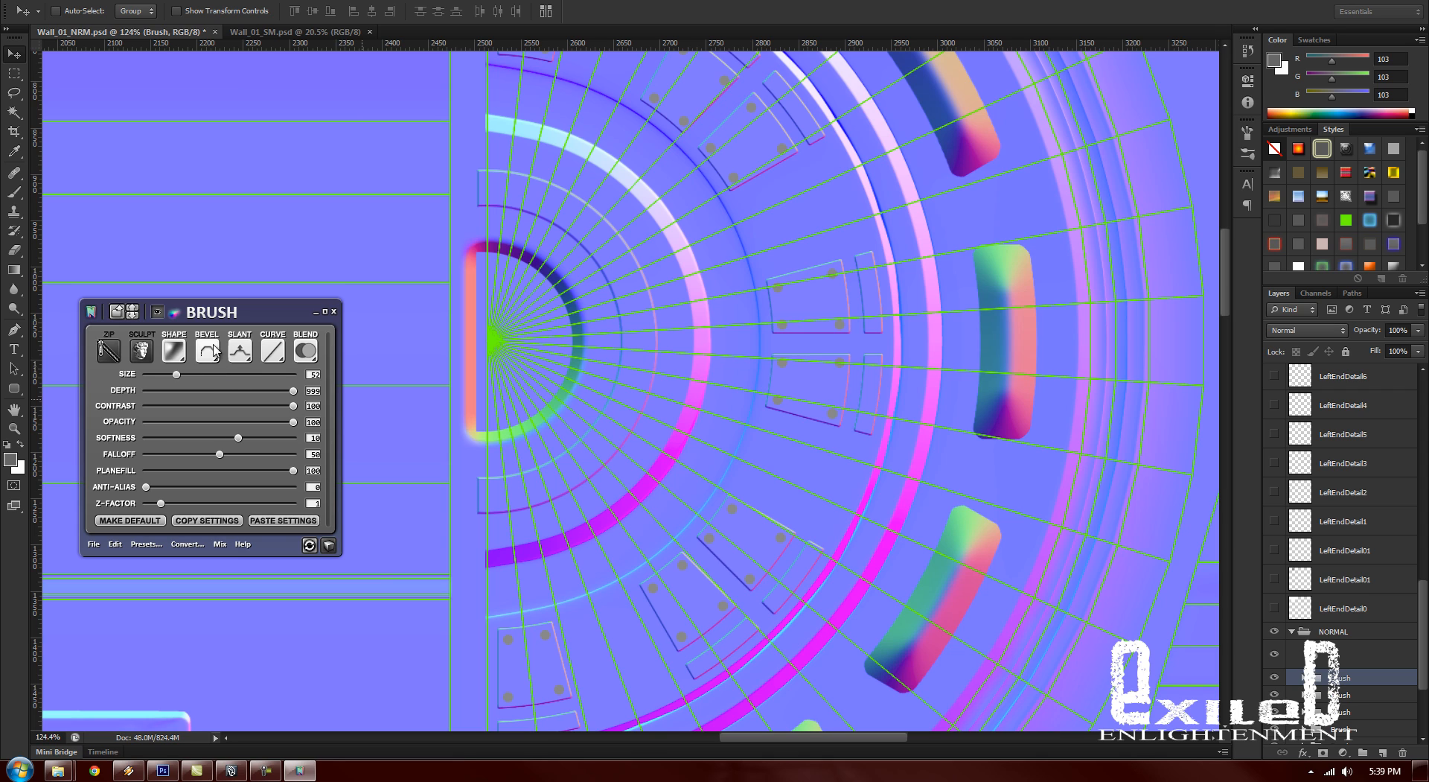
click(207, 351)
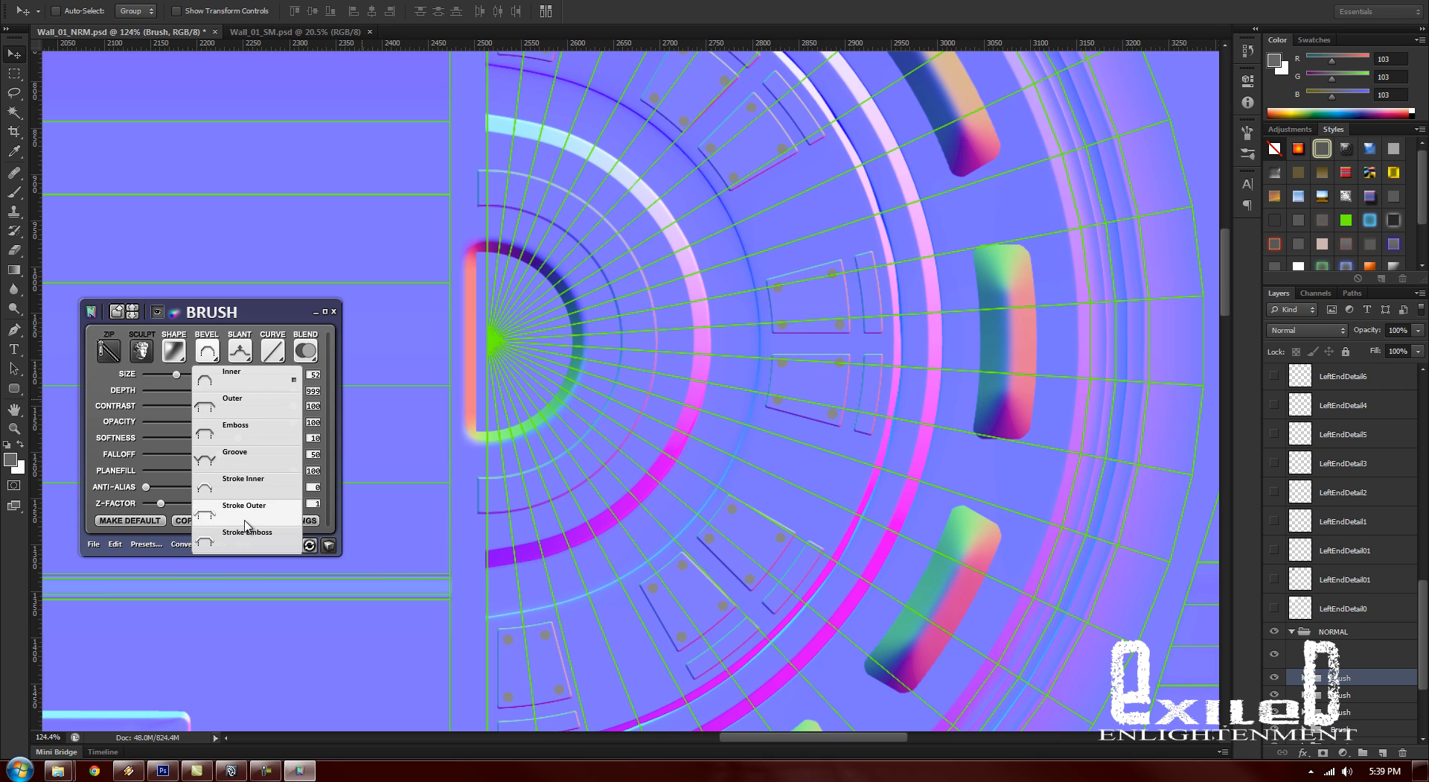
click(305, 351)
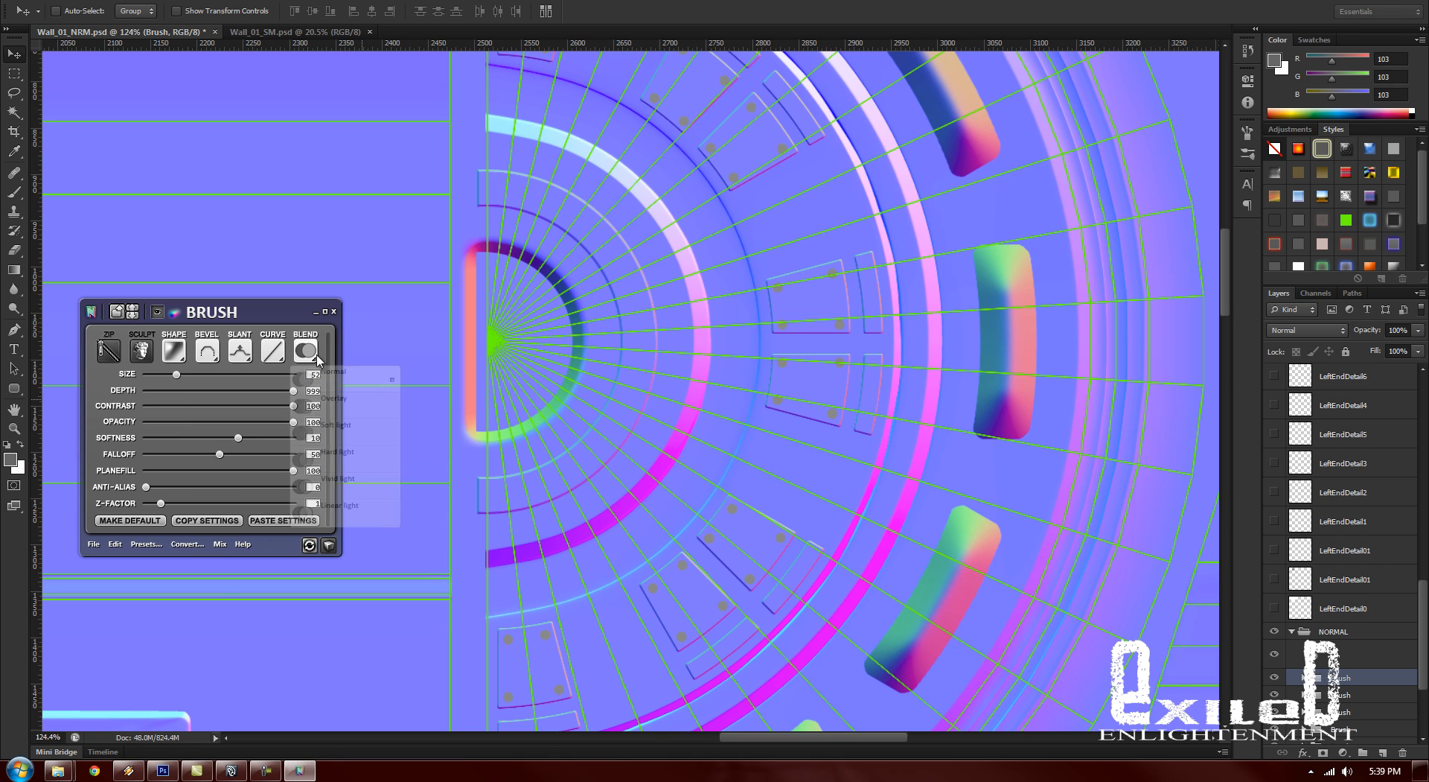
click(340, 408)
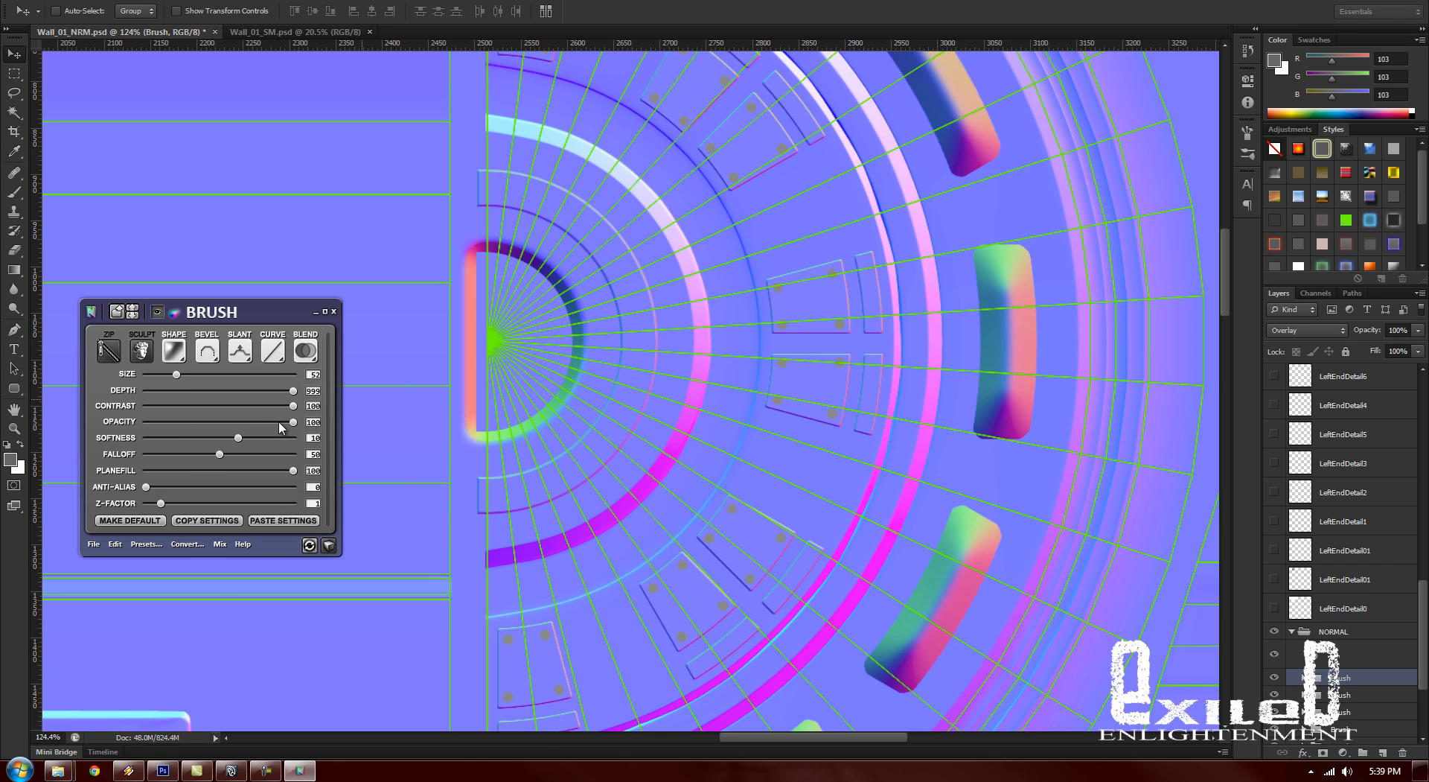
Step: Set the blend mode of the paired plates' Brush, second in the NORMAL group, to Overlay
scroll(1371, 568, down, 3)
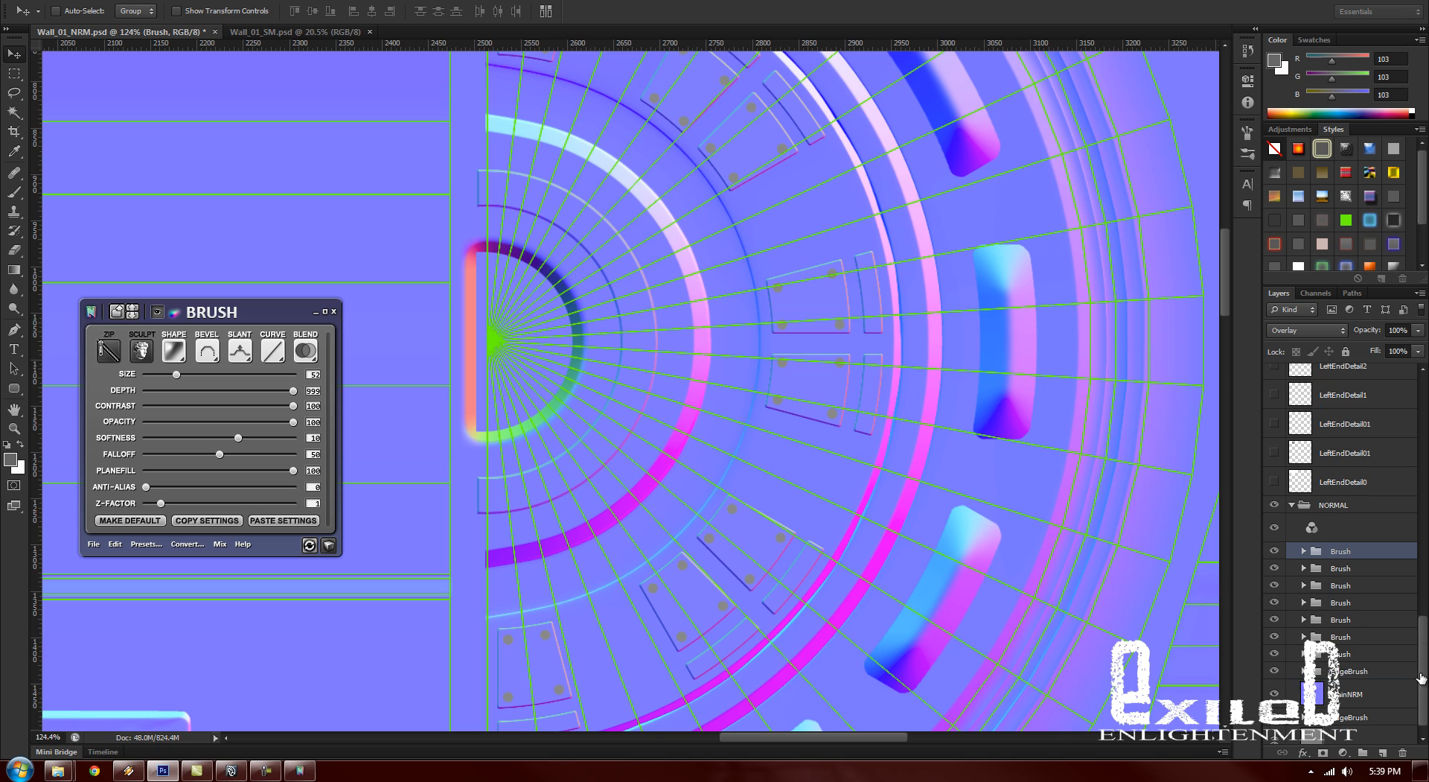
click(1370, 564)
click(305, 350)
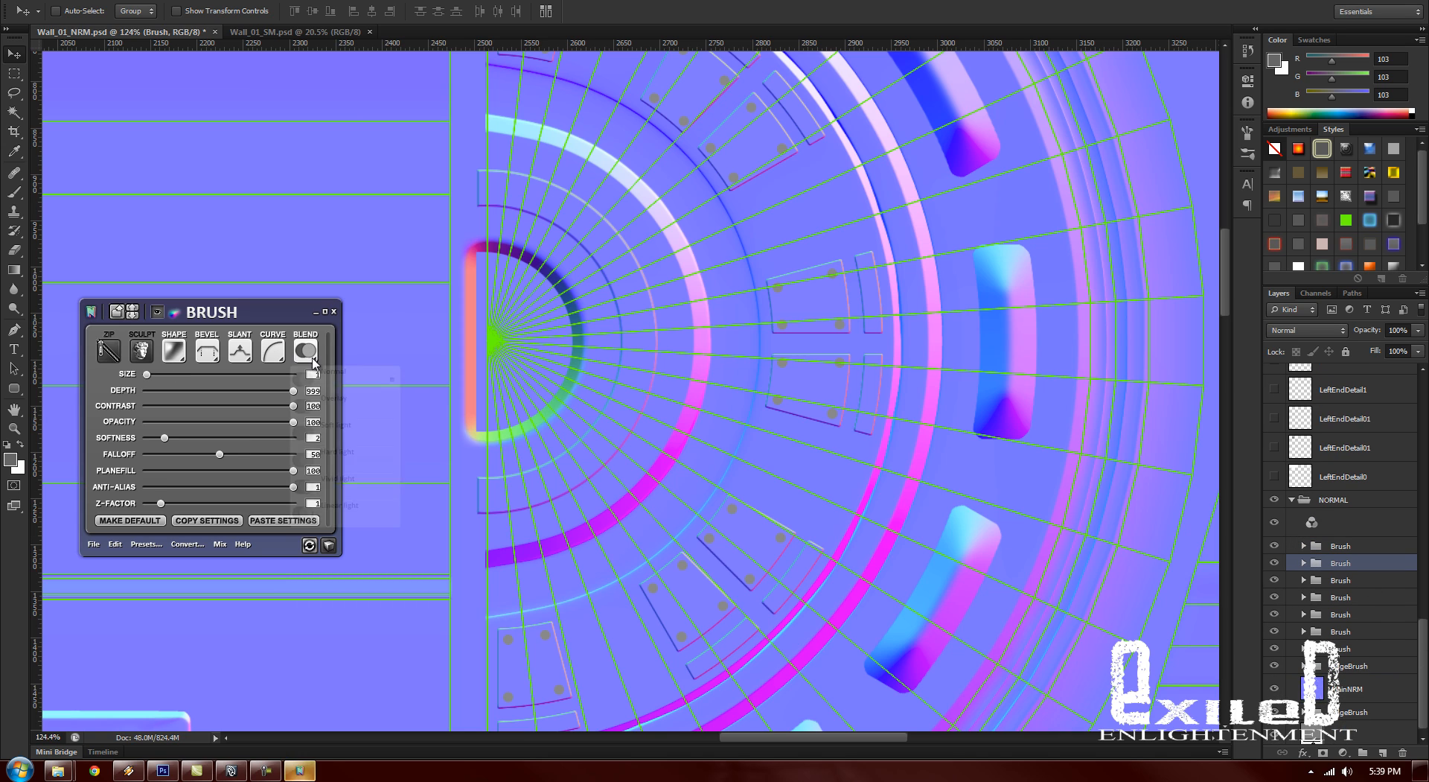
click(338, 408)
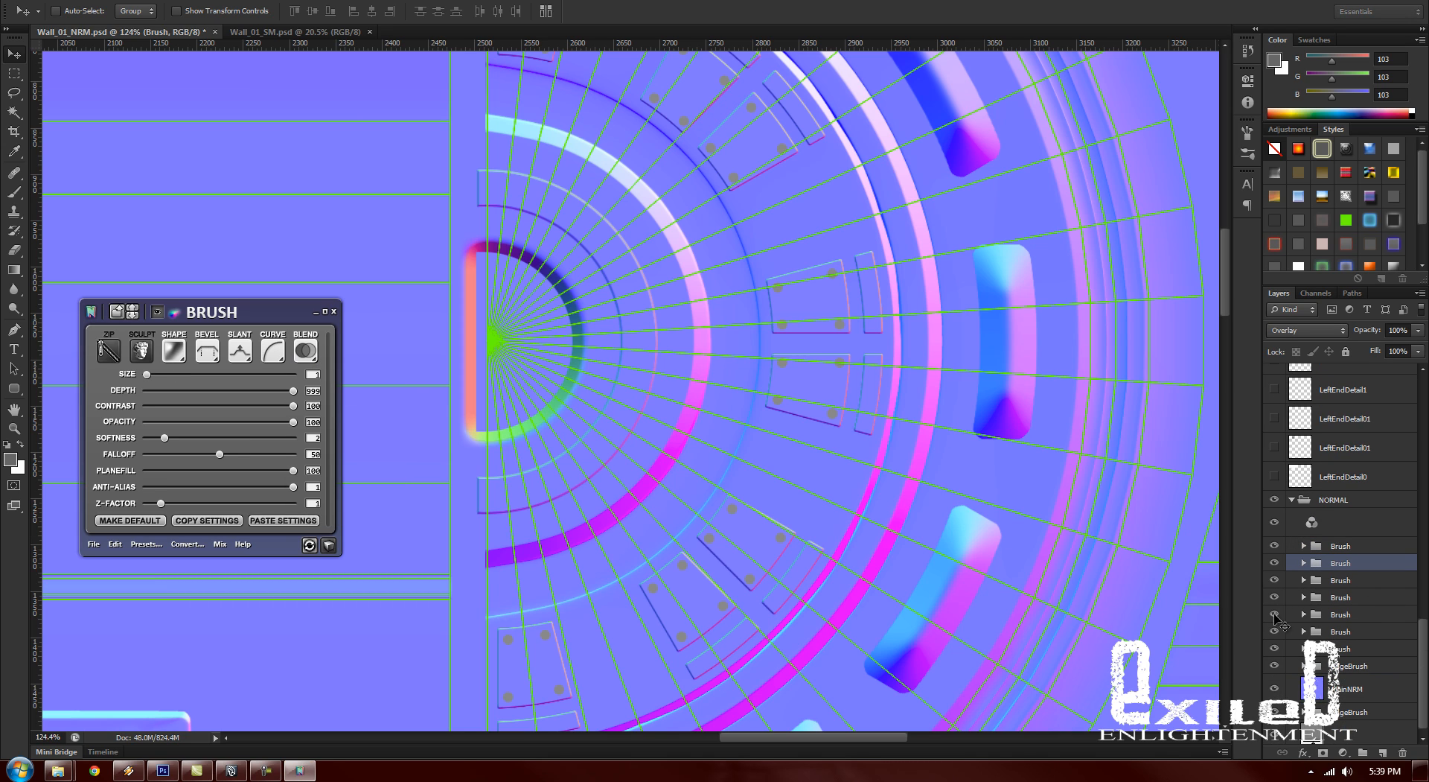
Step: Set the center disc's Brush and the Brush below it in the NORMAL group to Overlay blending
click(1366, 580)
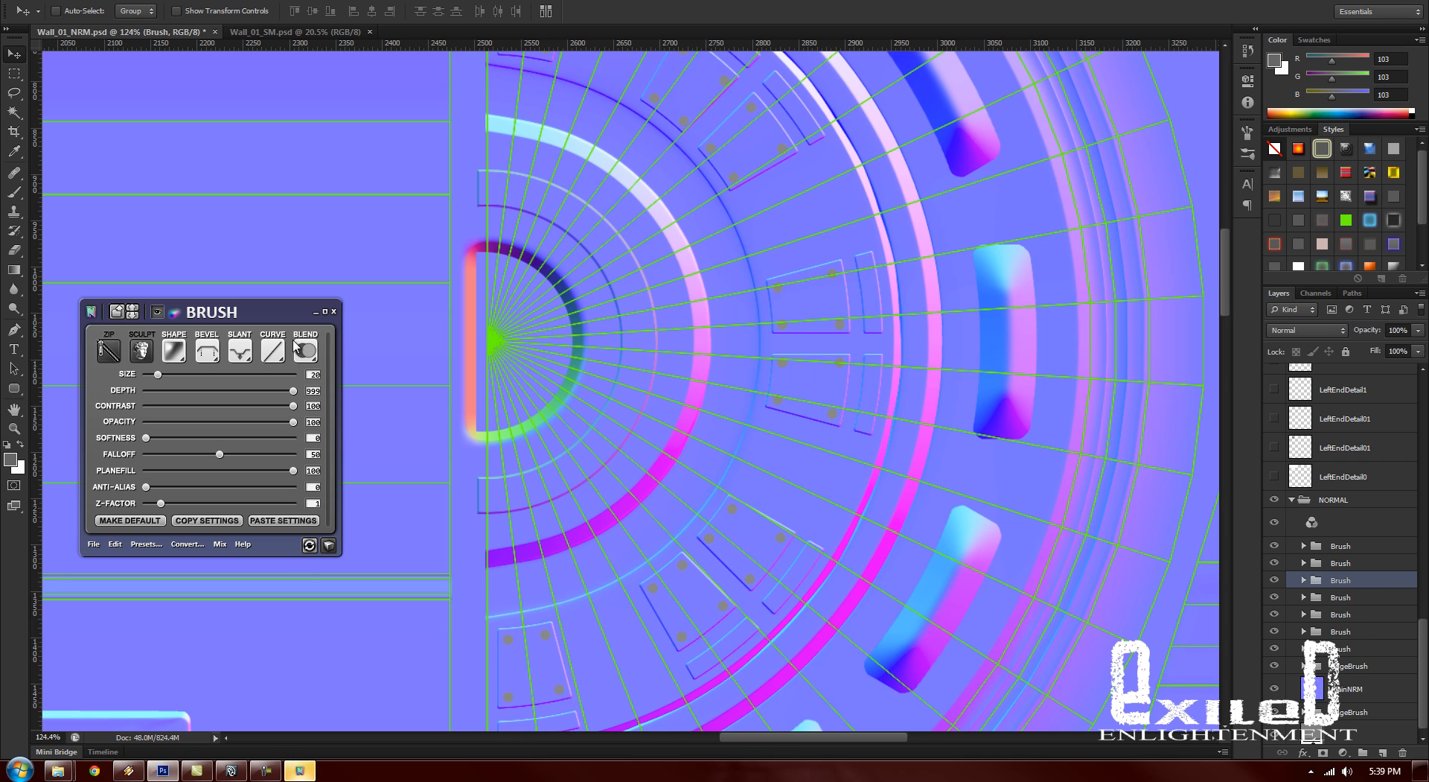
click(305, 351)
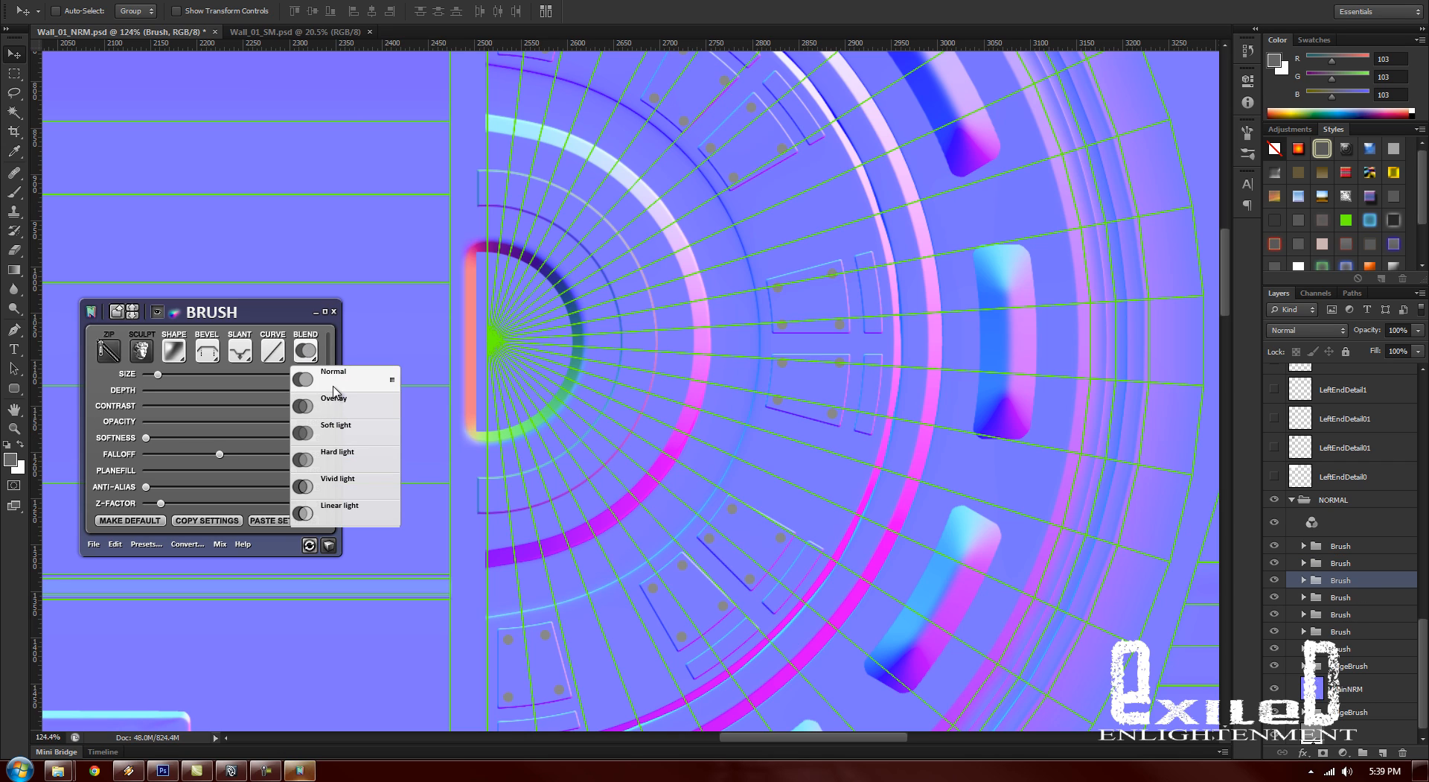
click(1356, 600)
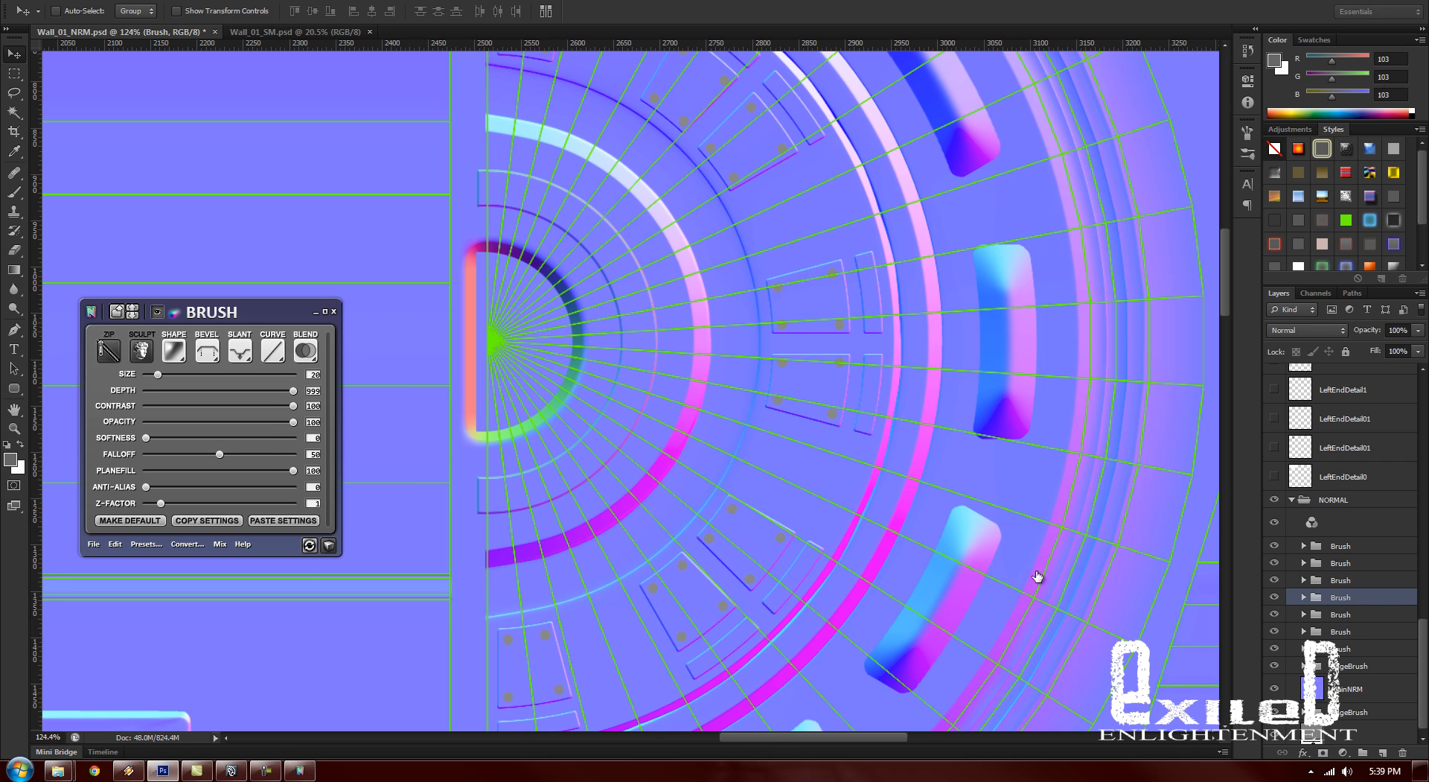
click(306, 358)
click(305, 356)
click(346, 413)
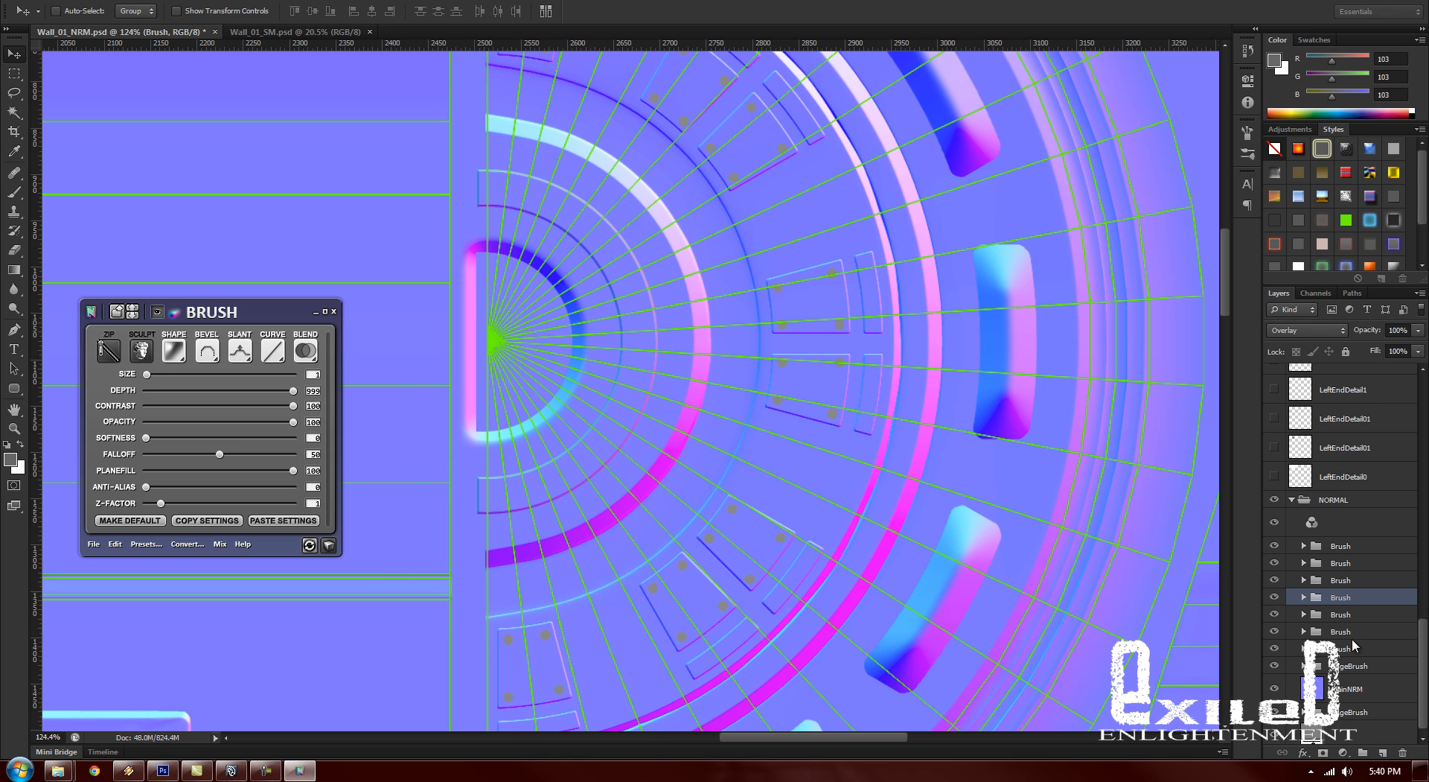
Step: Check the blend mode of the fifth Brush in the NORMAL group
click(1359, 615)
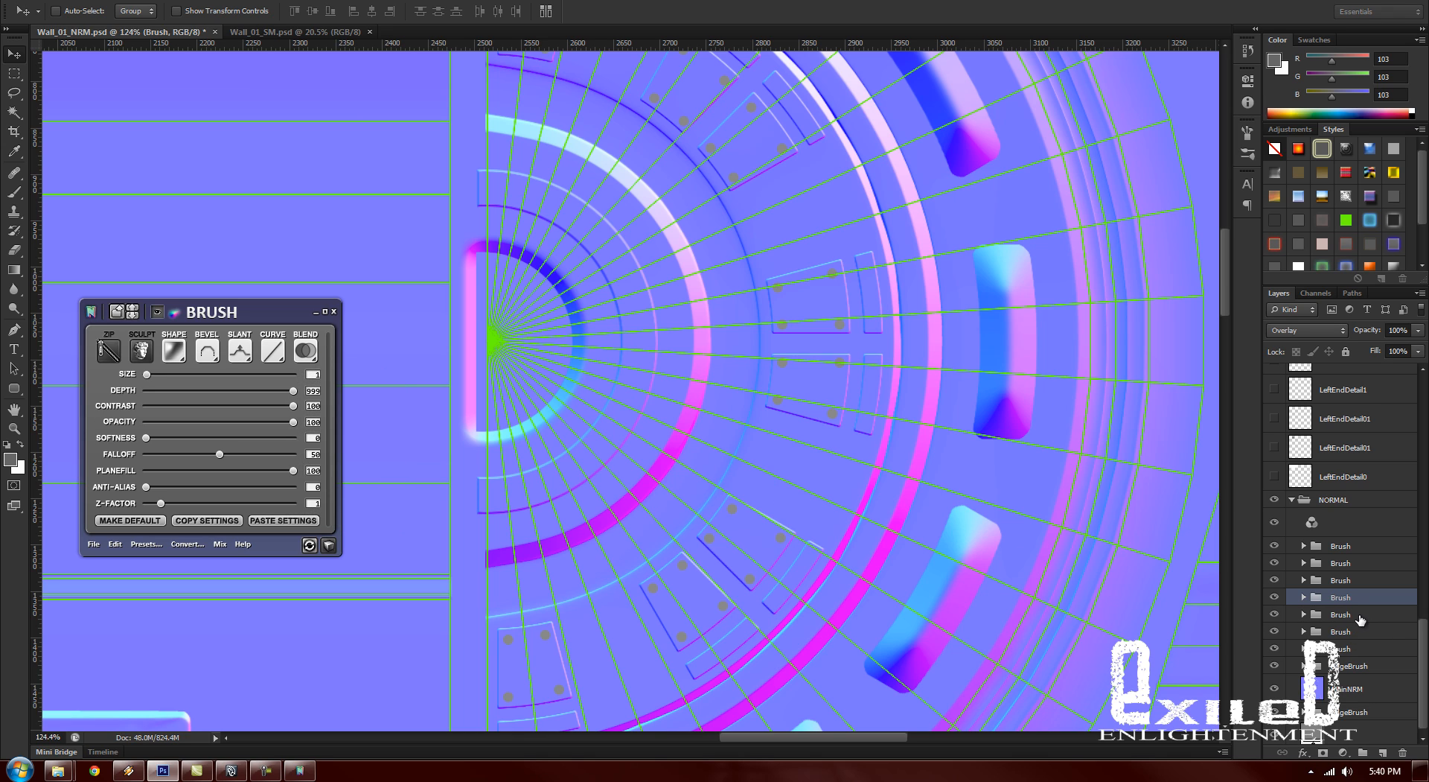
click(305, 351)
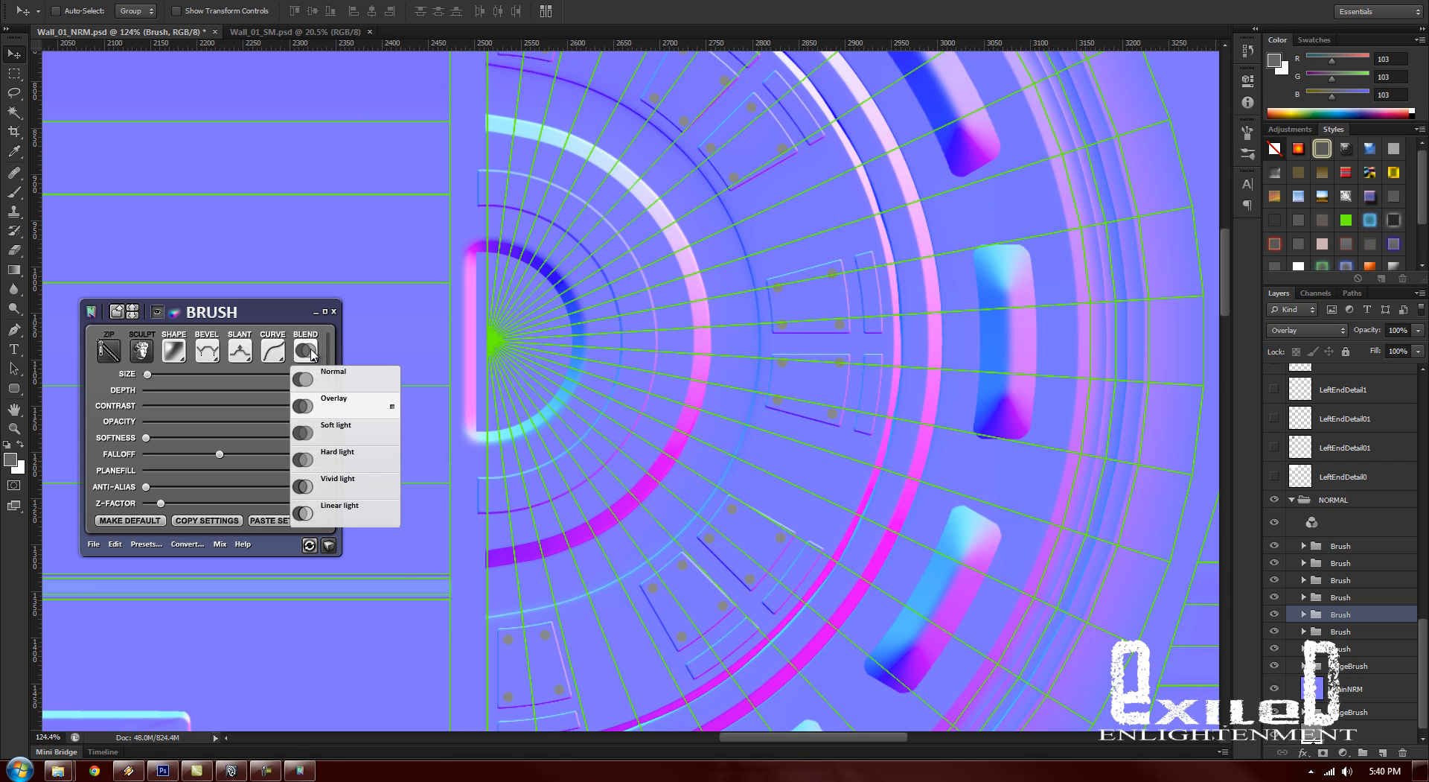
drag(1424, 641, 1425, 619)
Step: Reselect the rounded blocks' Brush at the top of the NORMAL group and save the Wall_01_NRM.psd document
click(1389, 617)
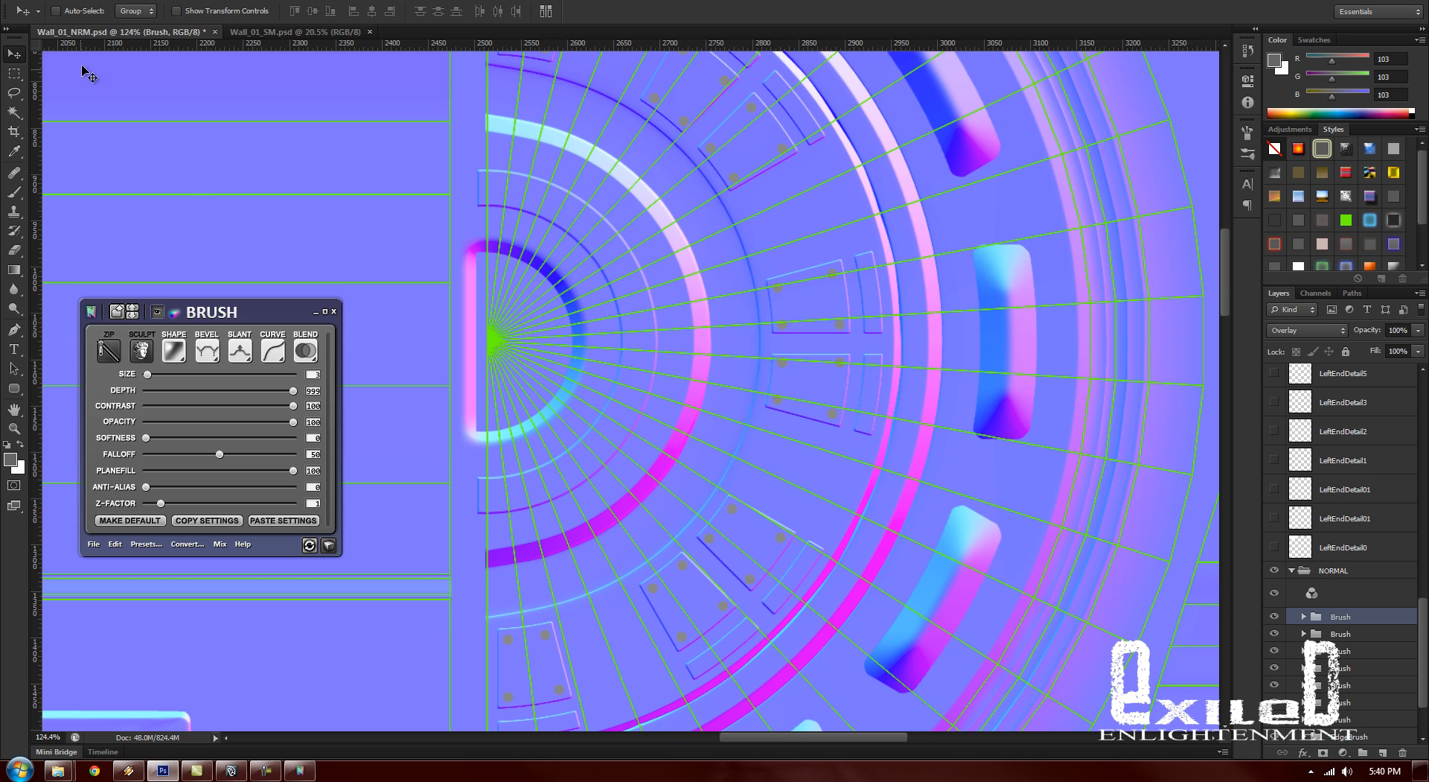
key(alt+f)
click(94, 158)
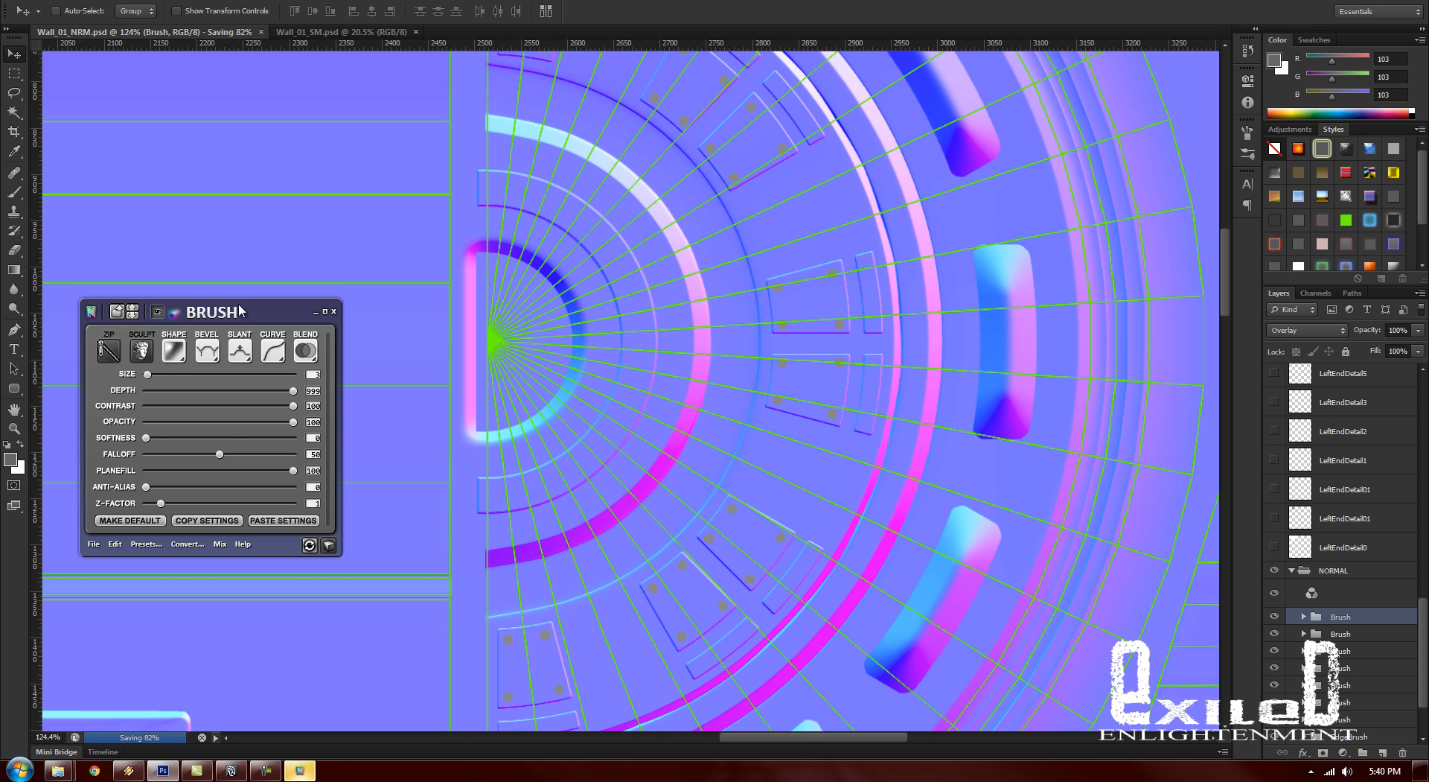
Step: Give the rounded blocks' normal a Down slant and an Emboss bevel, with its size set to 10
drag(248, 321, 317, 318)
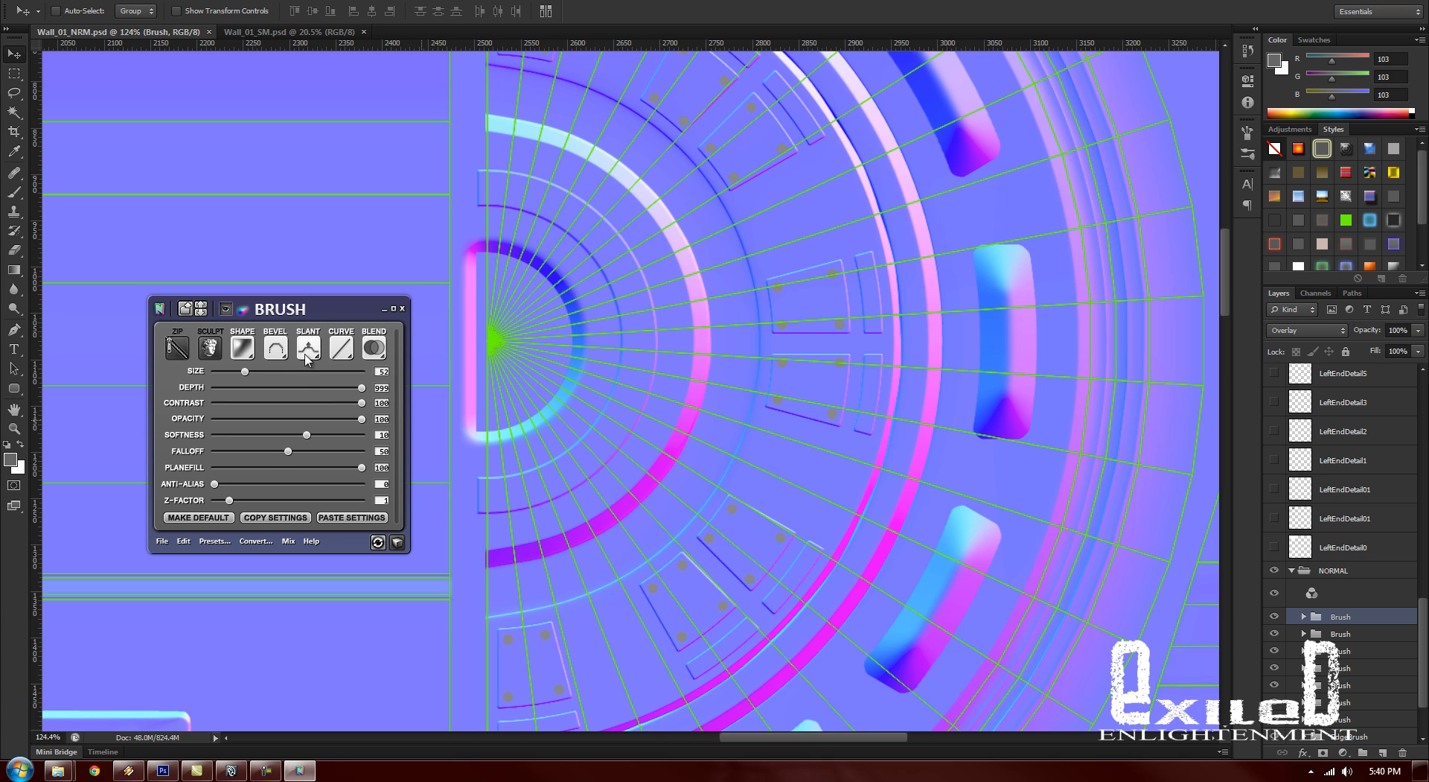
click(313, 381)
click(325, 404)
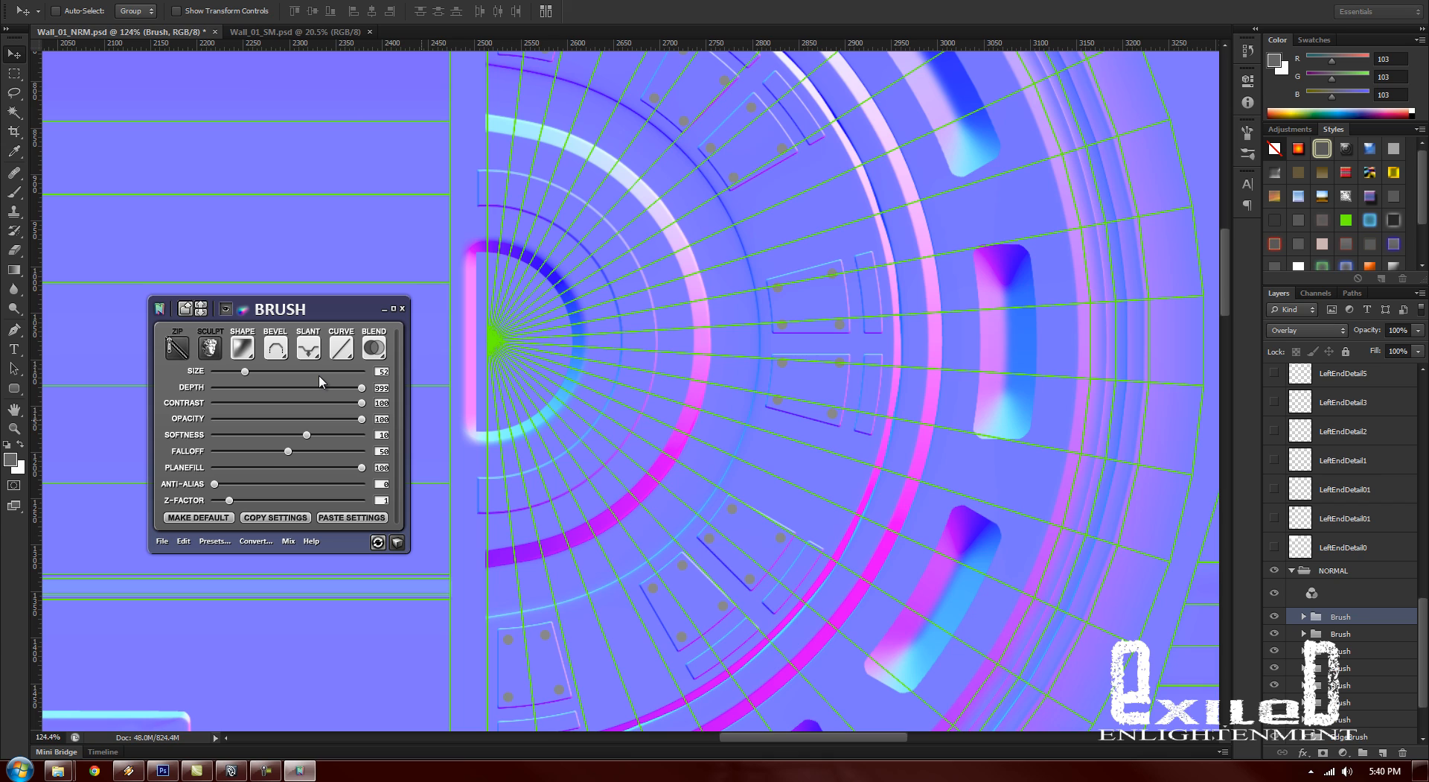
click(277, 348)
click(328, 428)
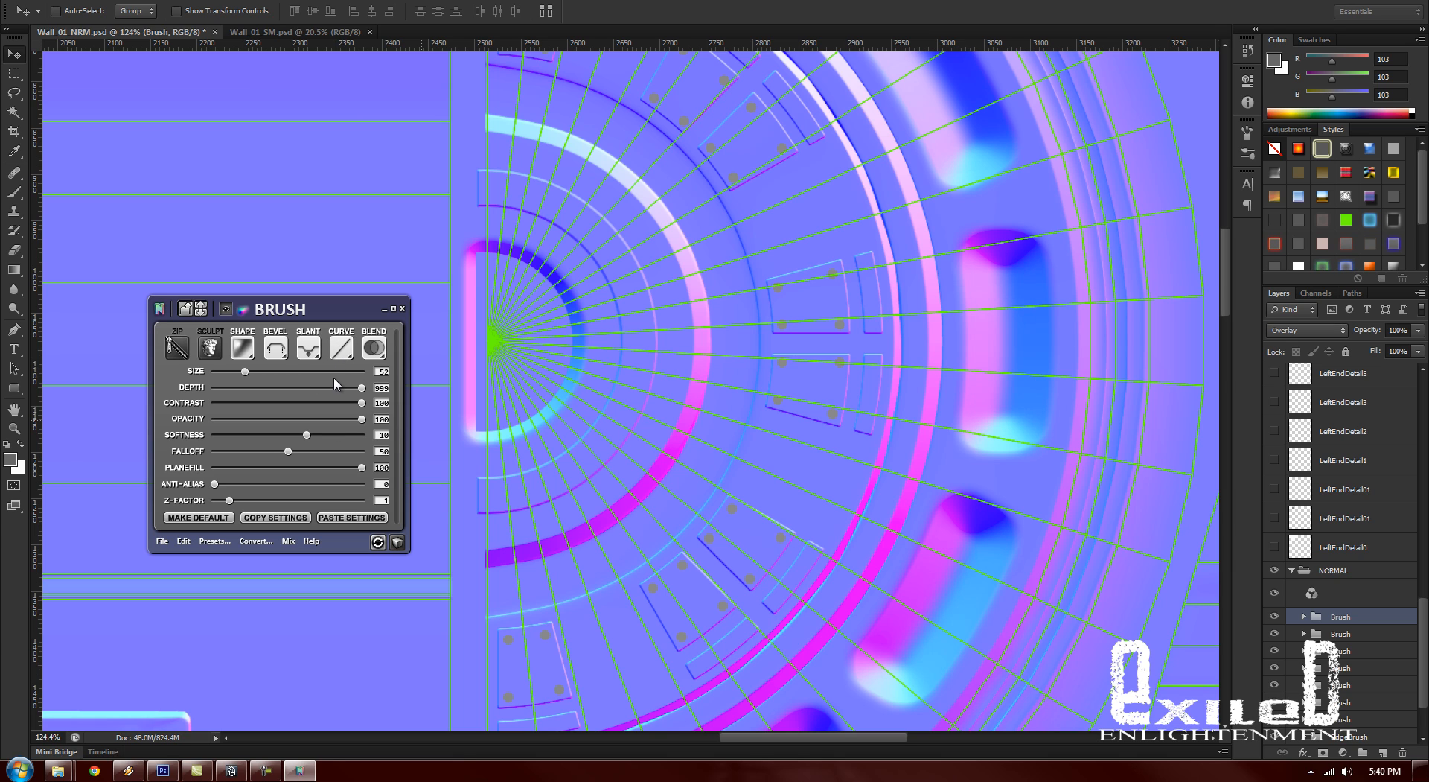
drag(246, 374, 222, 376)
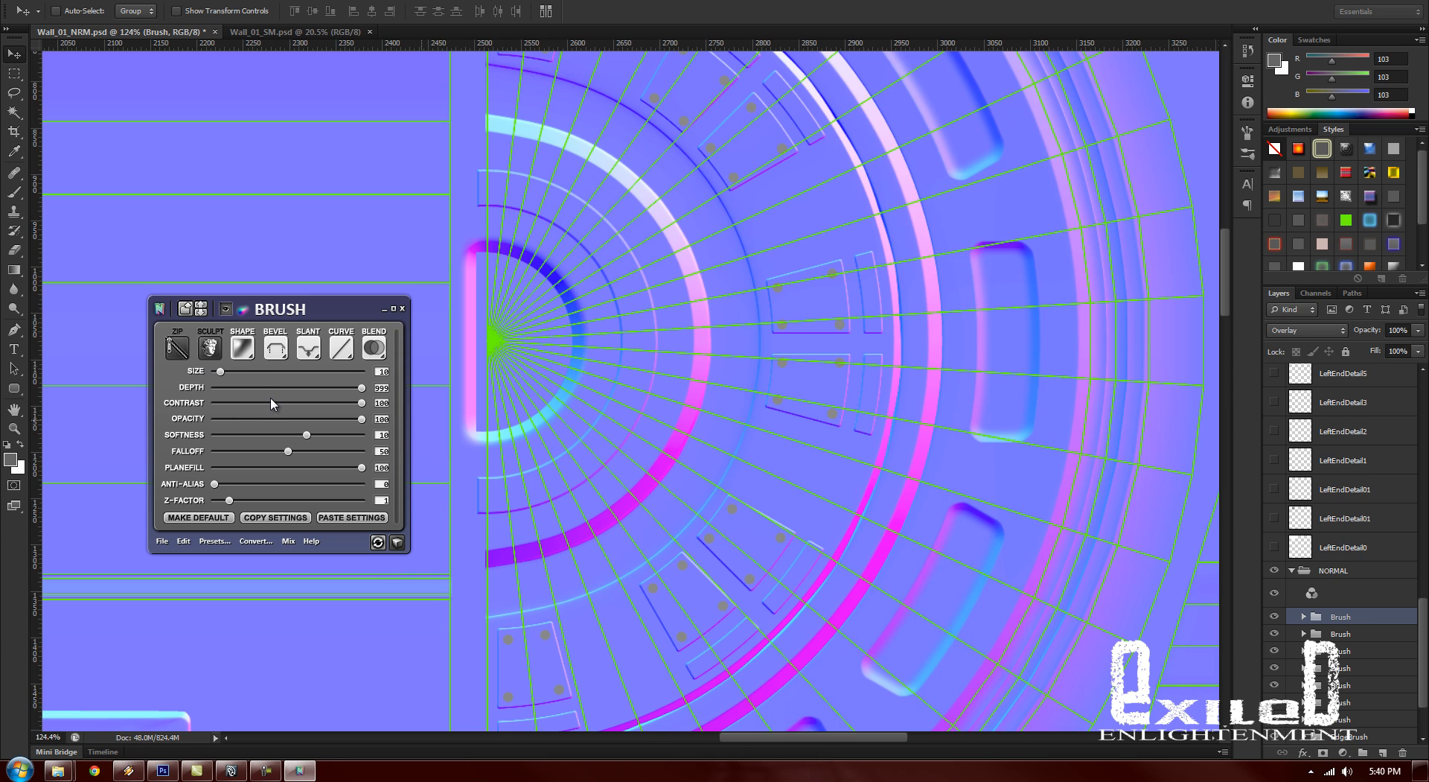
Step: Examine the whole circular panel's normals with the Wall_01_UV overlay hidden
key(alt+space)
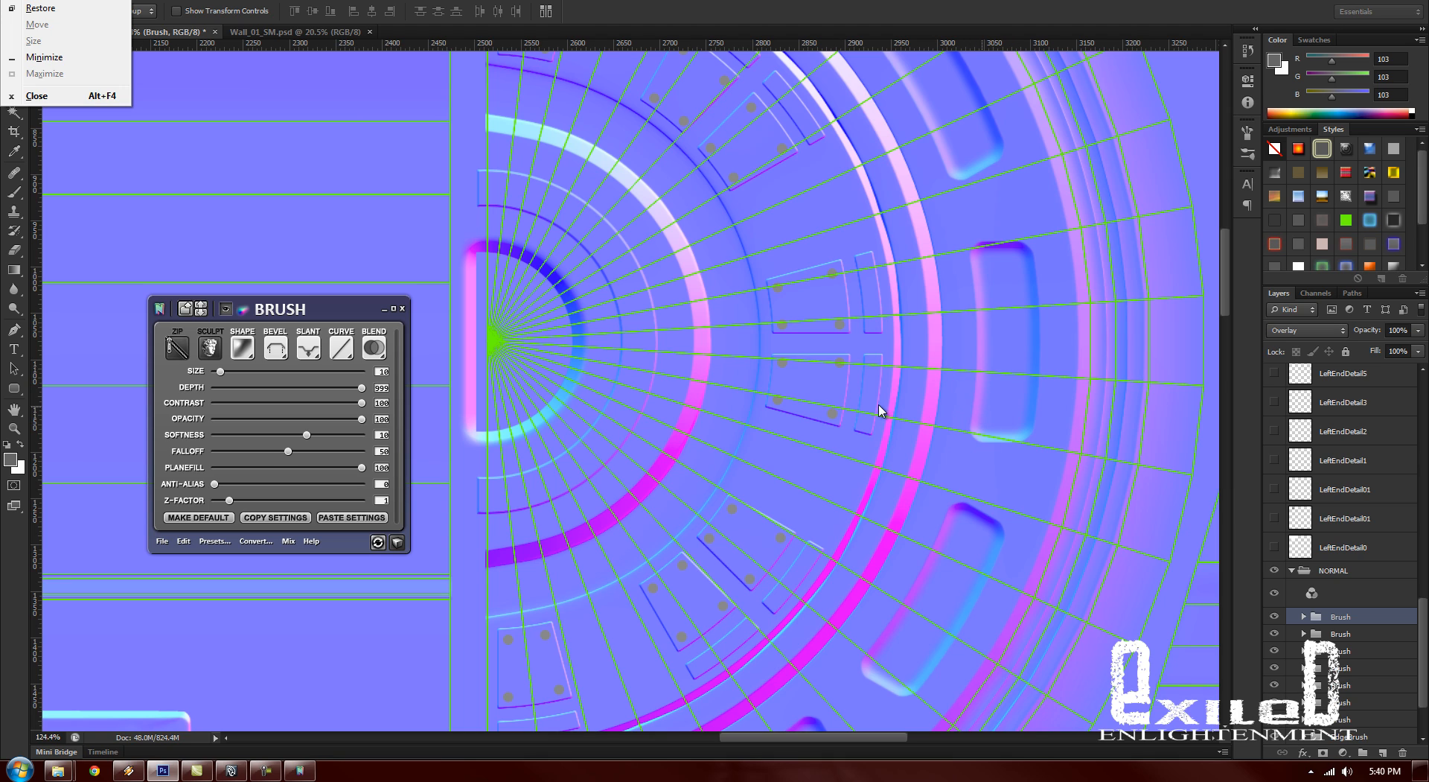
key(alt)
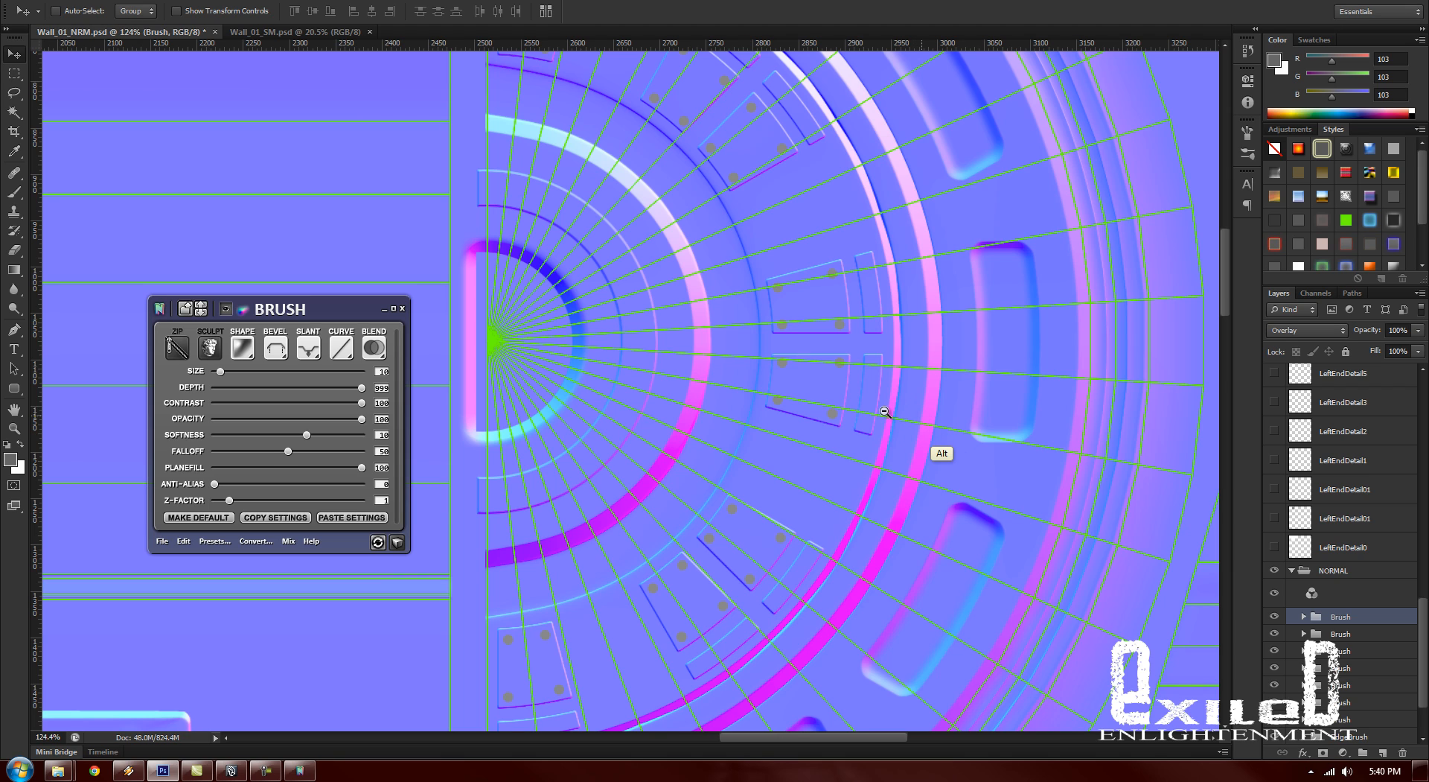
alt+click(845, 407)
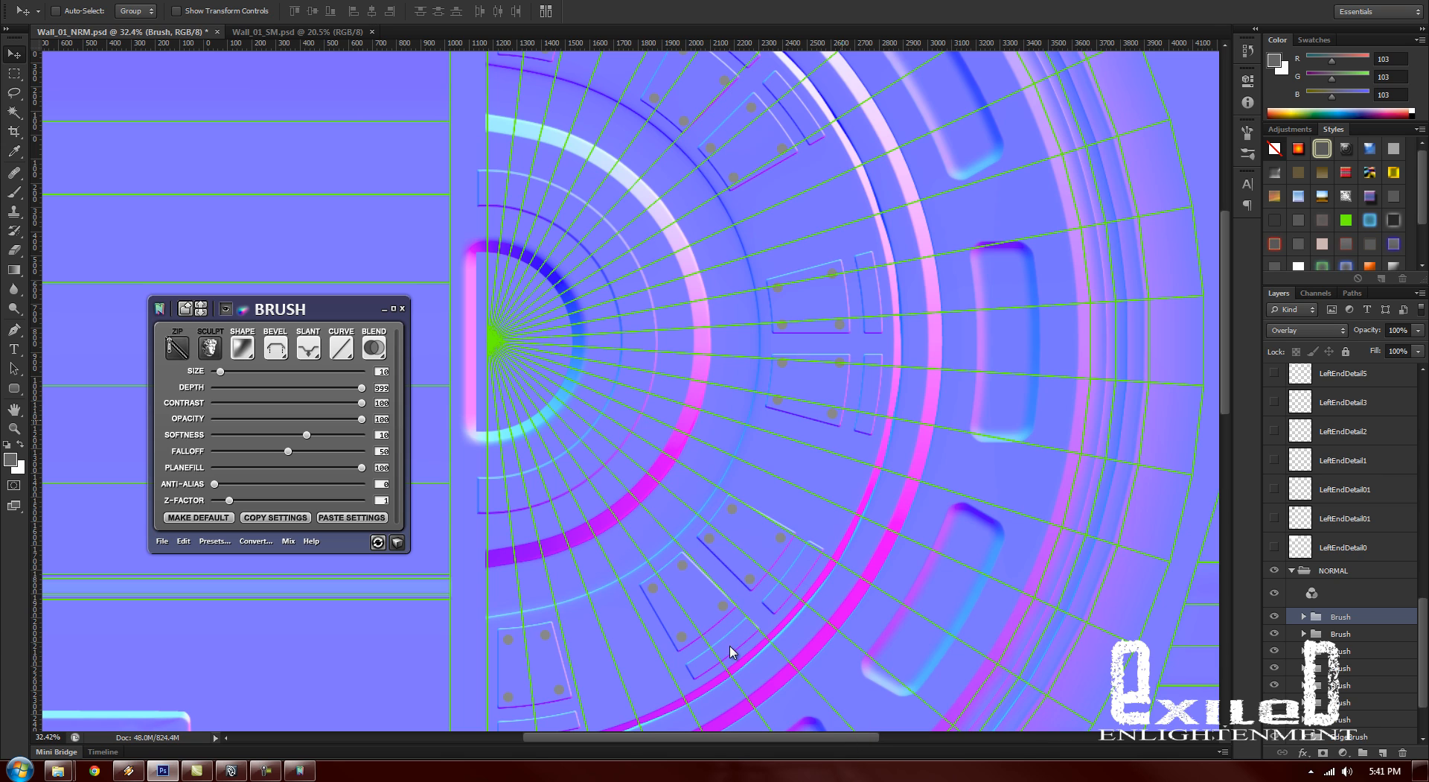
drag(802, 736, 850, 734)
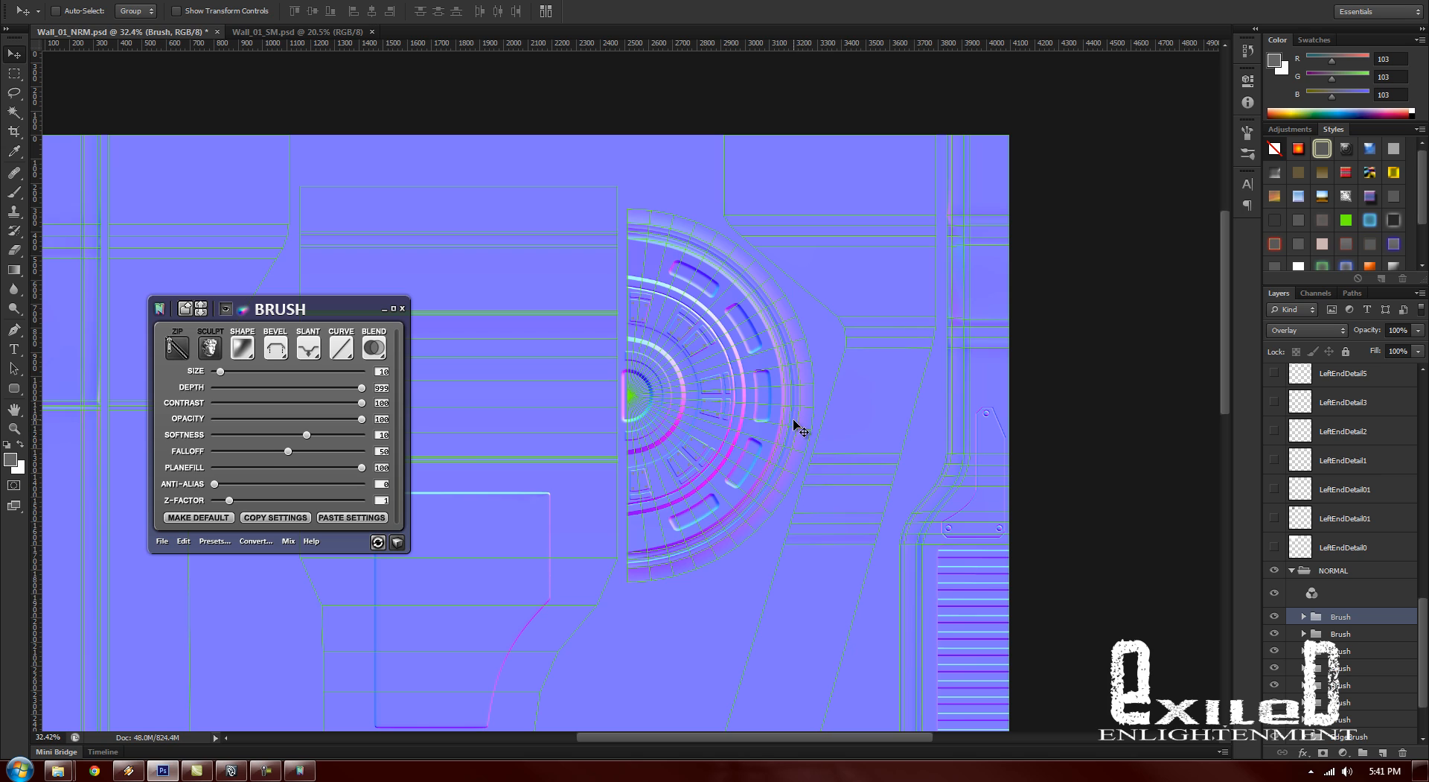
drag(1423, 607, 1420, 376)
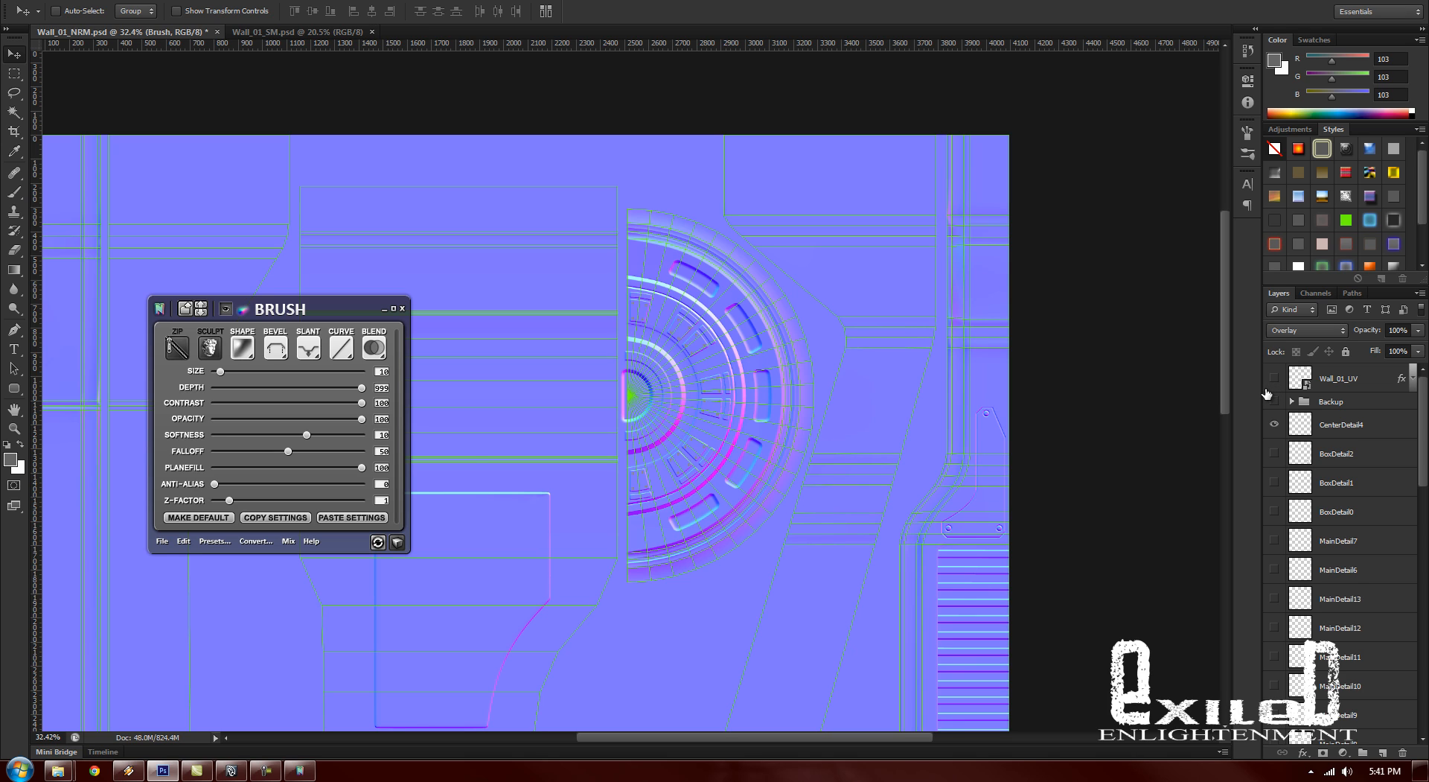
click(1267, 390)
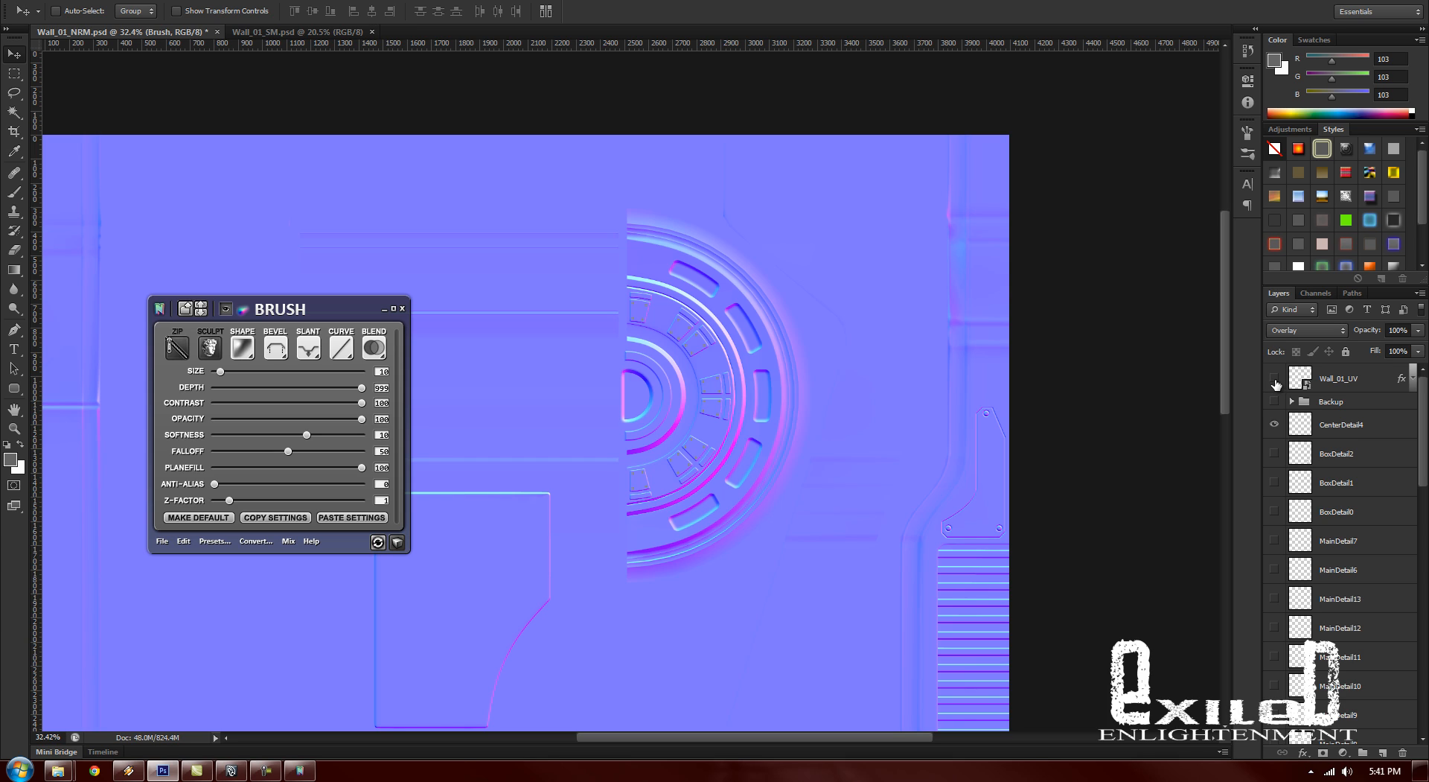
drag(1423, 420, 1425, 687)
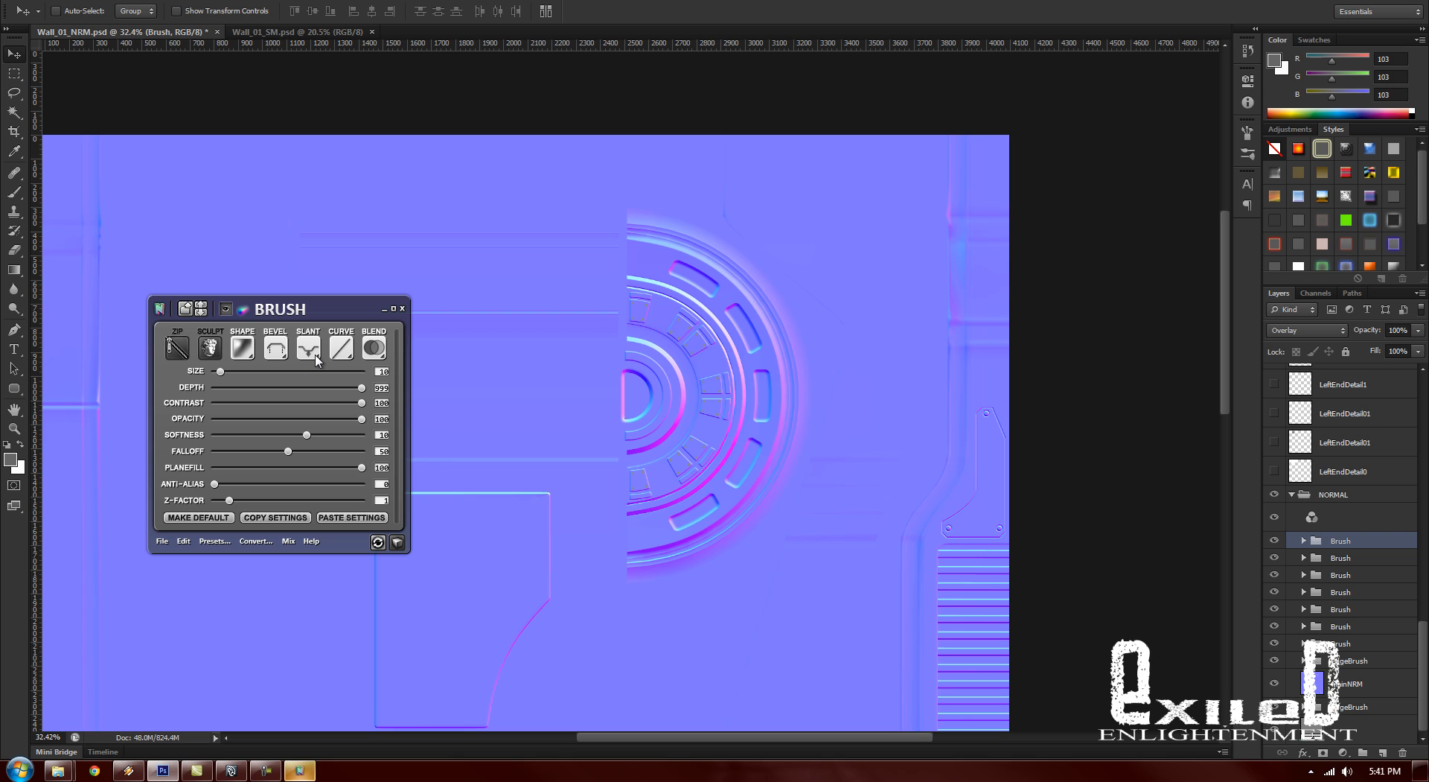
Step: Give the rounded blocks' normal an Up slant and set its softness to 14
click(315, 359)
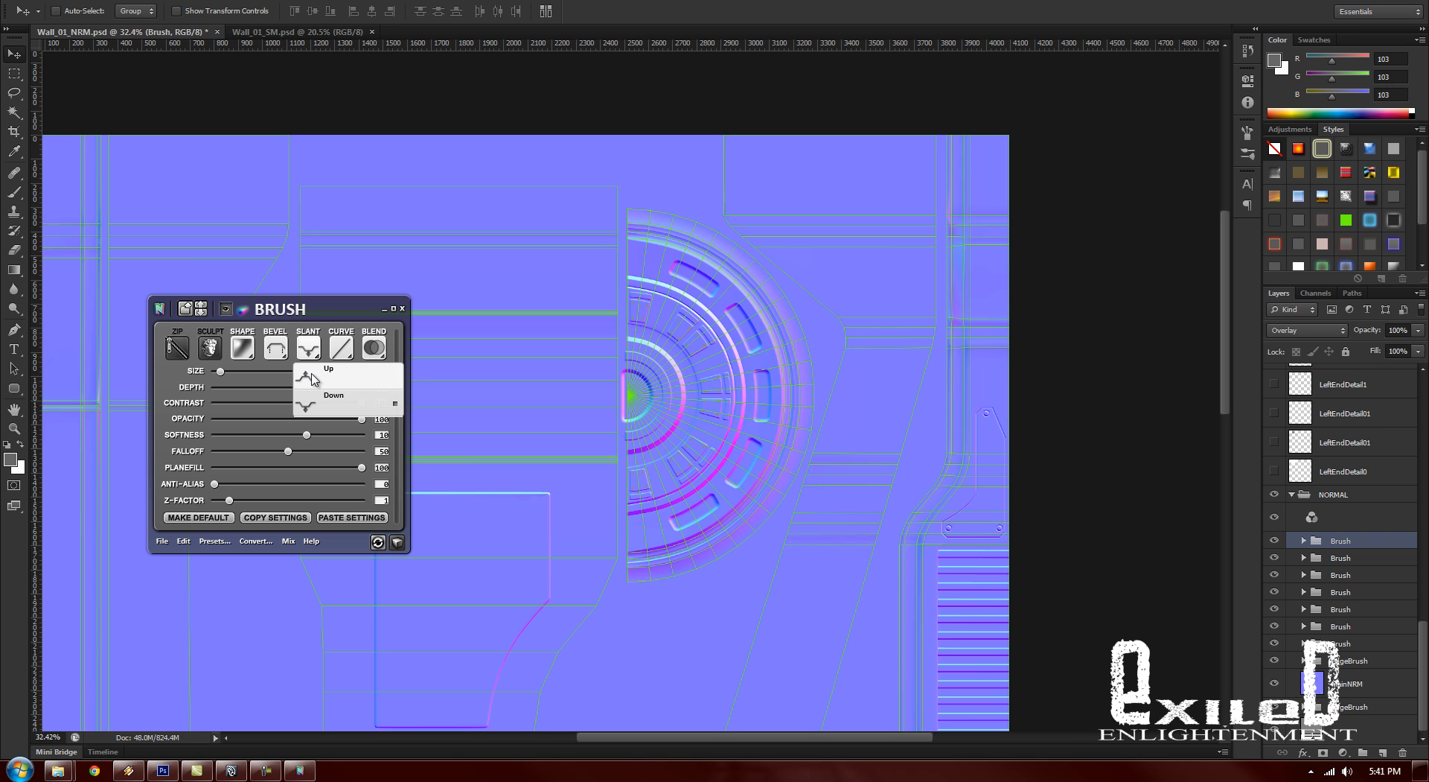
click(313, 378)
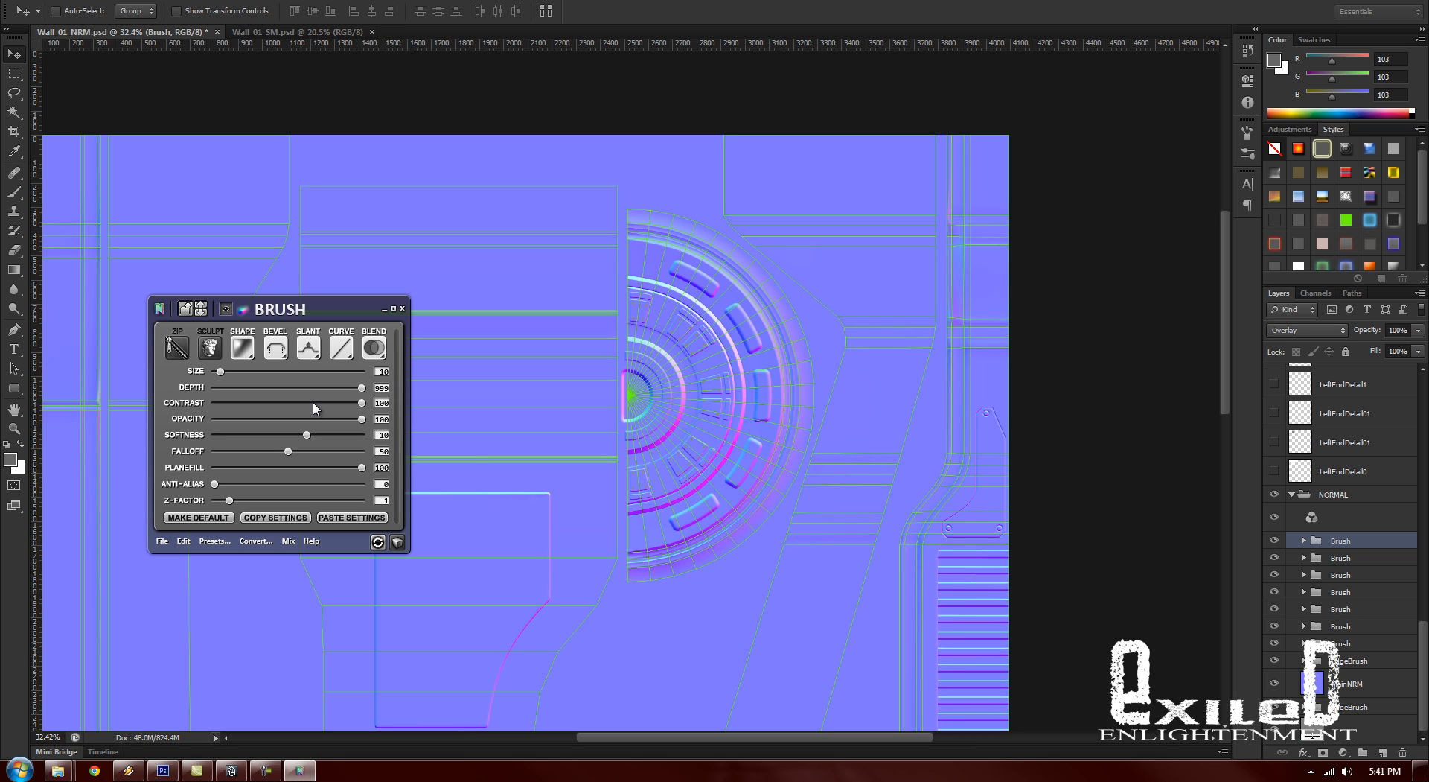
drag(306, 435, 320, 437)
click(477, 382)
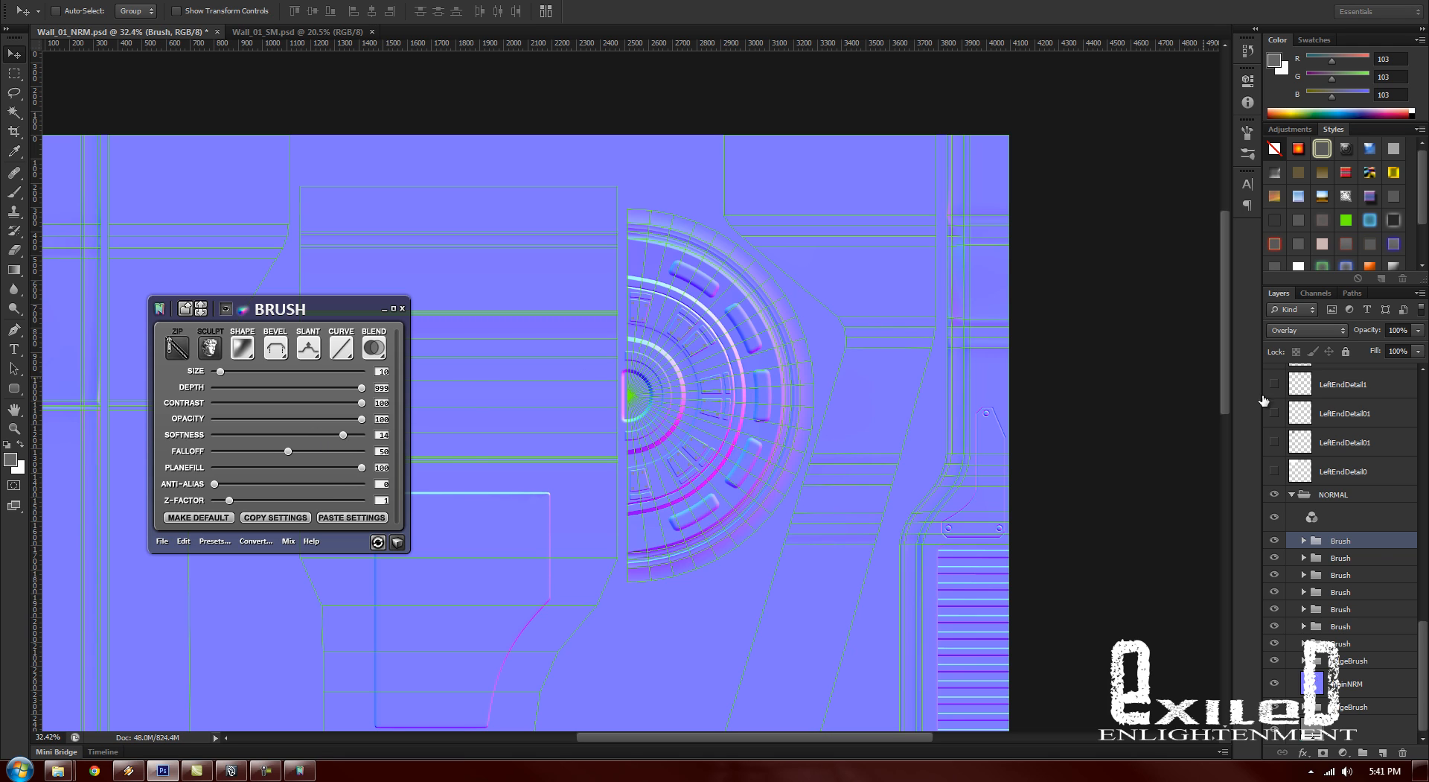
Step: Select the CenterDetail4 layer holding the plates' bolts and convert it into a normal with nDo2
drag(1424, 663, 1423, 405)
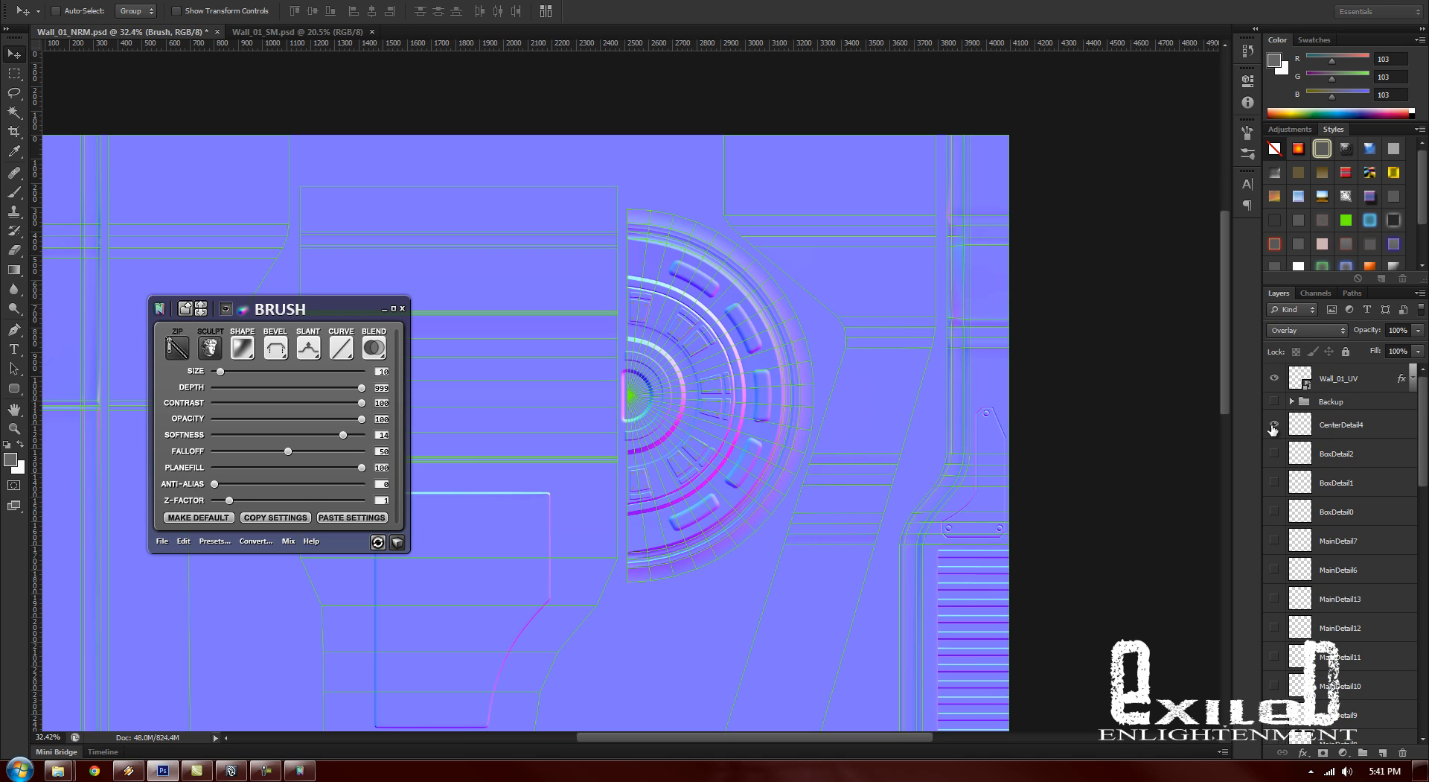
click(1340, 425)
key(alt+space)
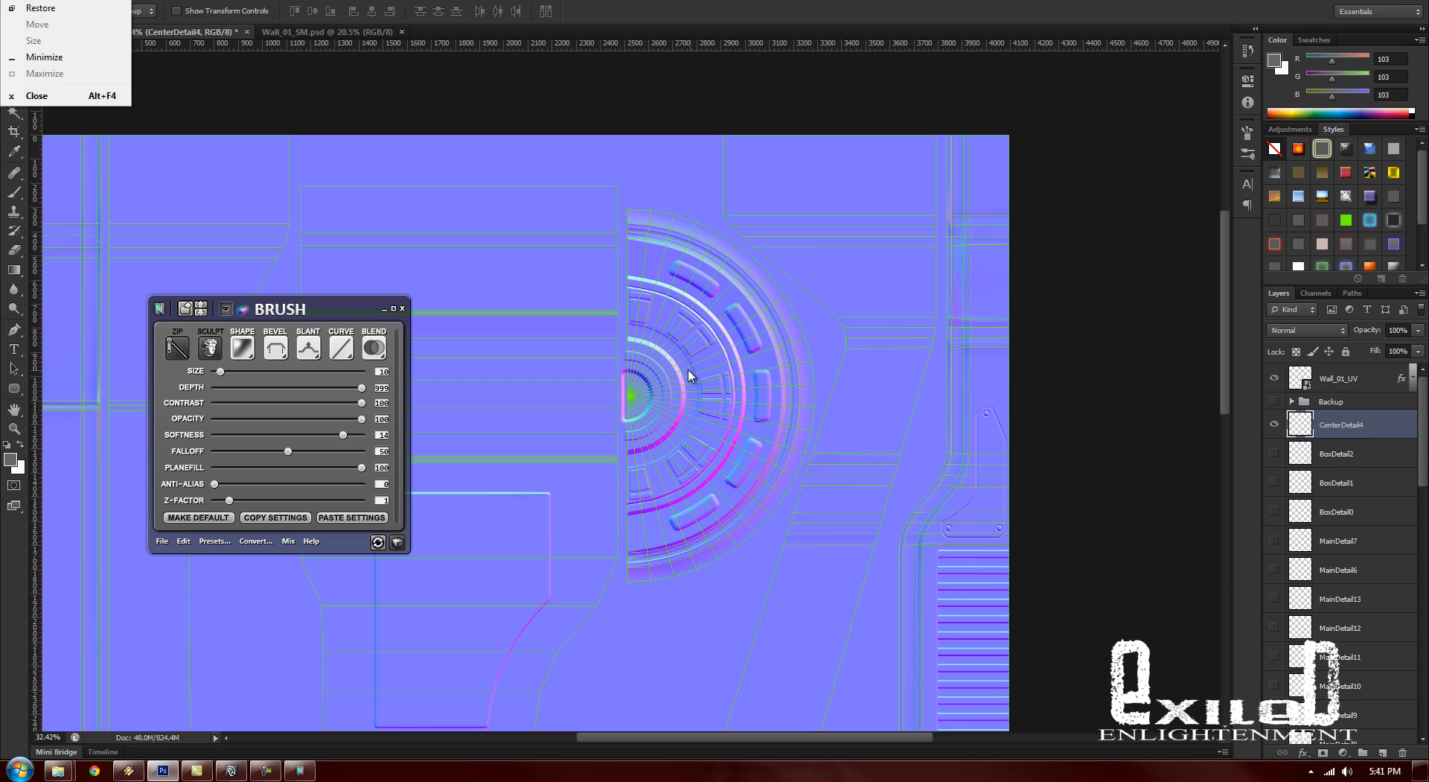
key(Escape)
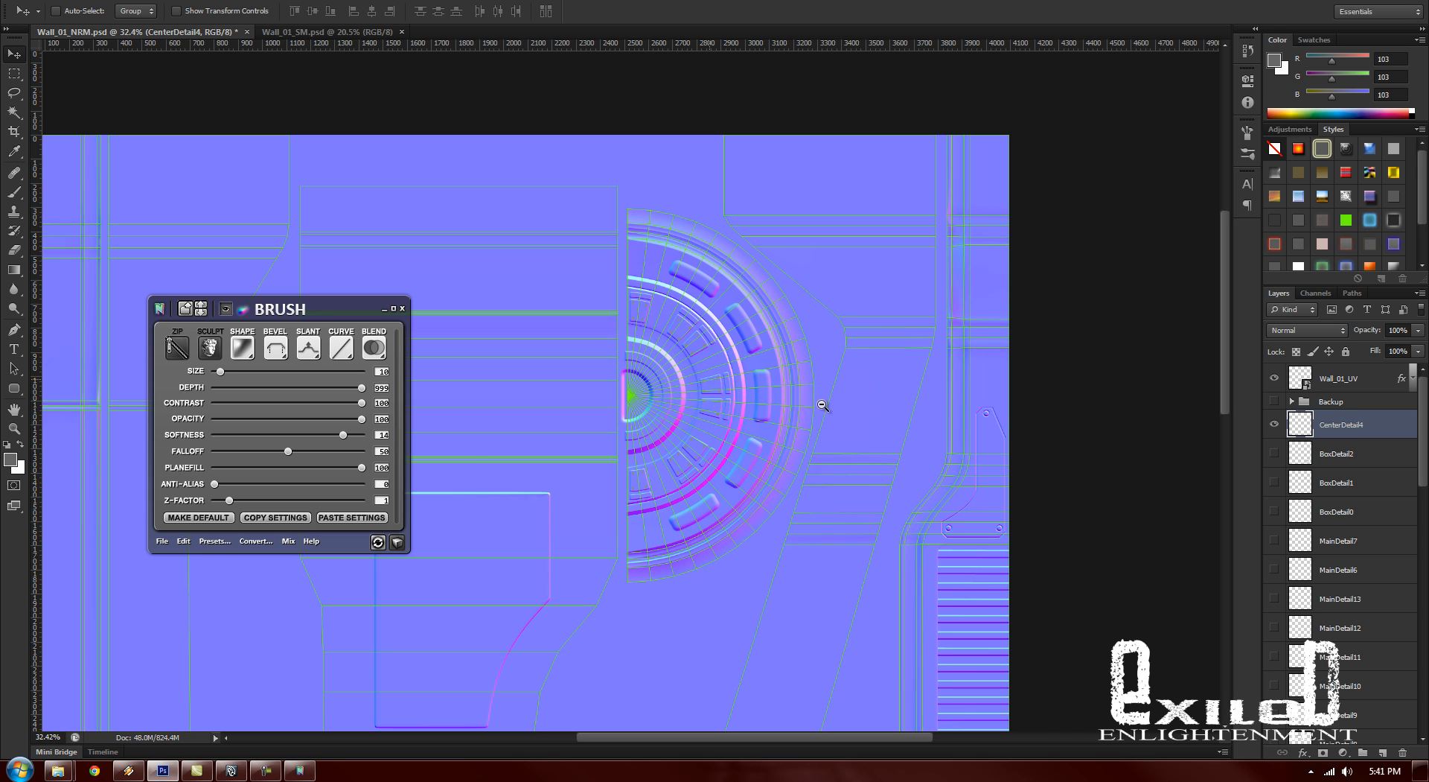
drag(829, 406, 826, 409)
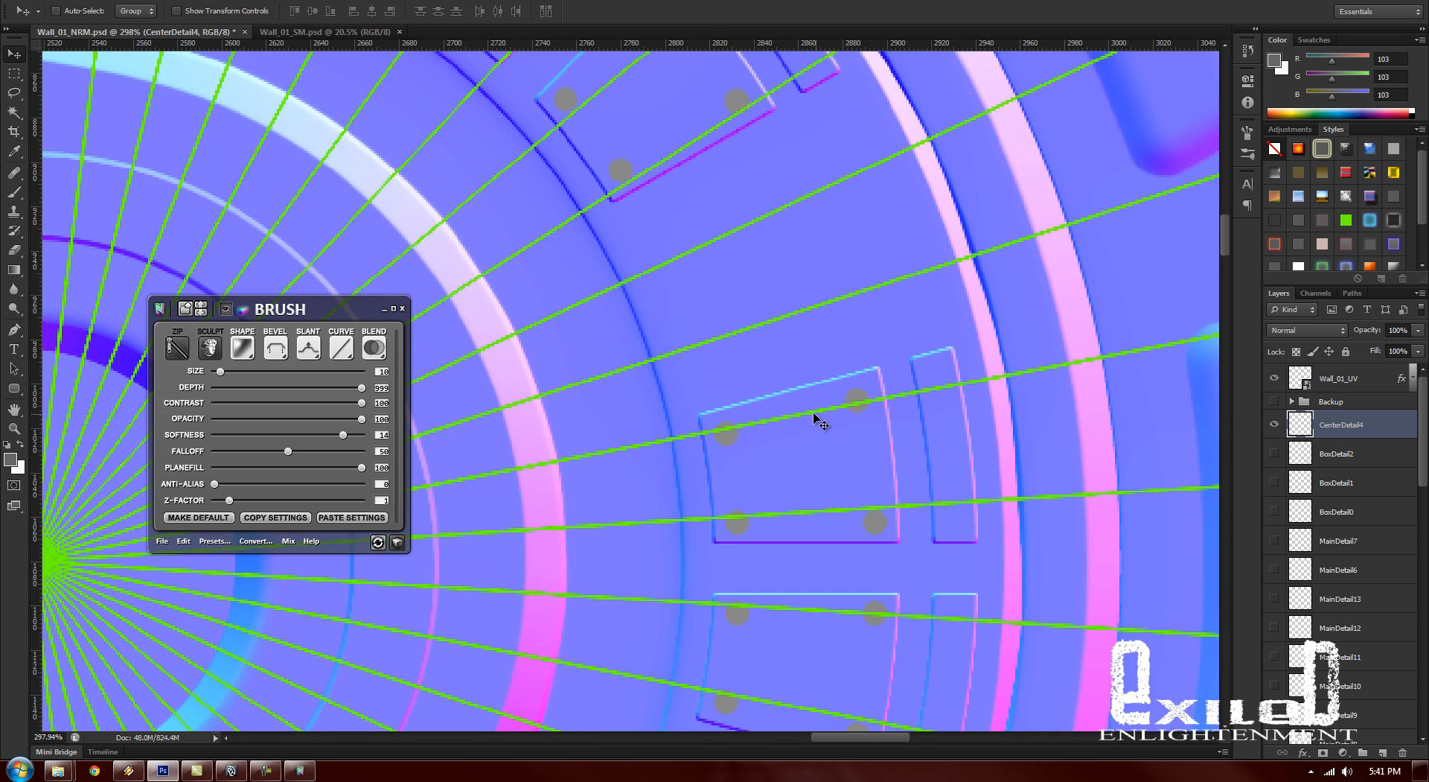
drag(829, 568, 663, 385)
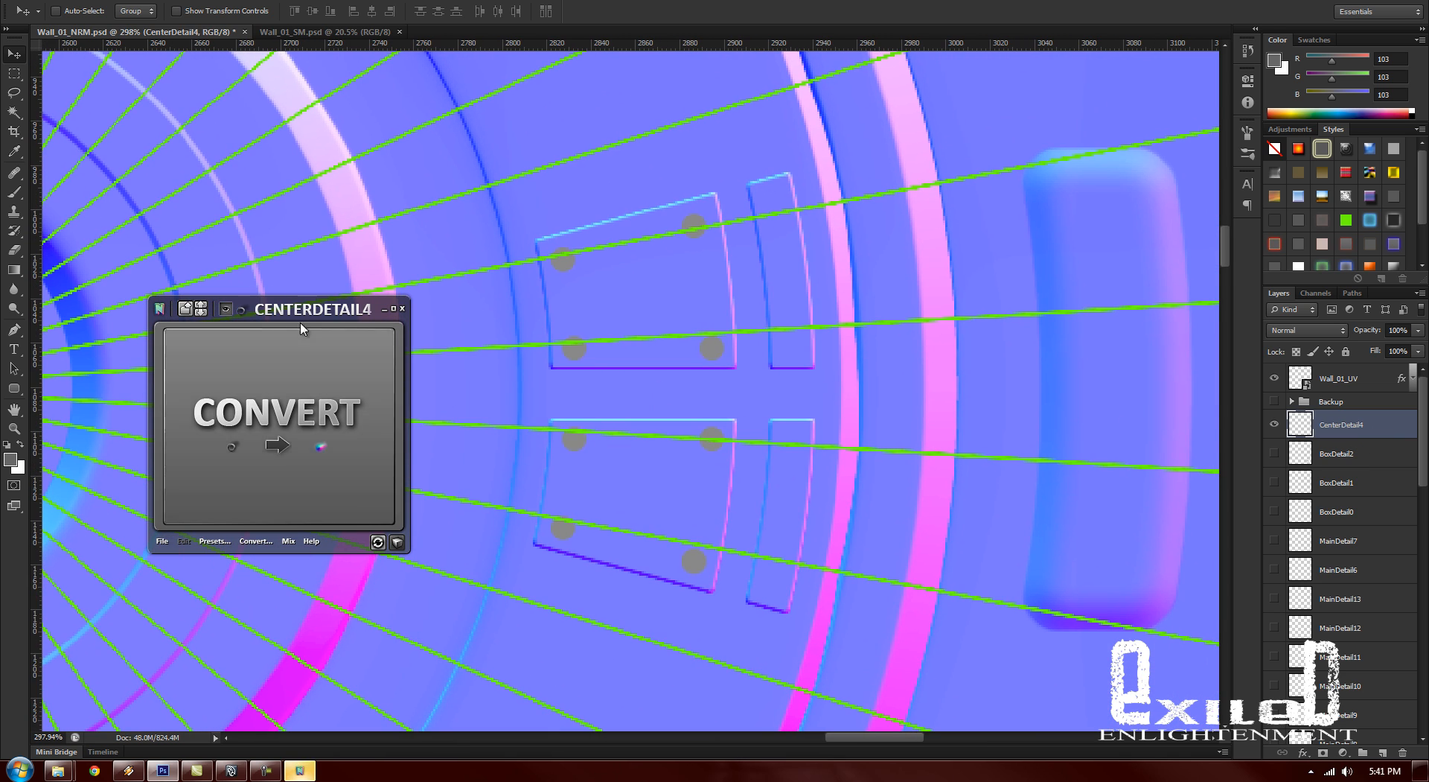
drag(315, 310, 271, 303)
click(248, 425)
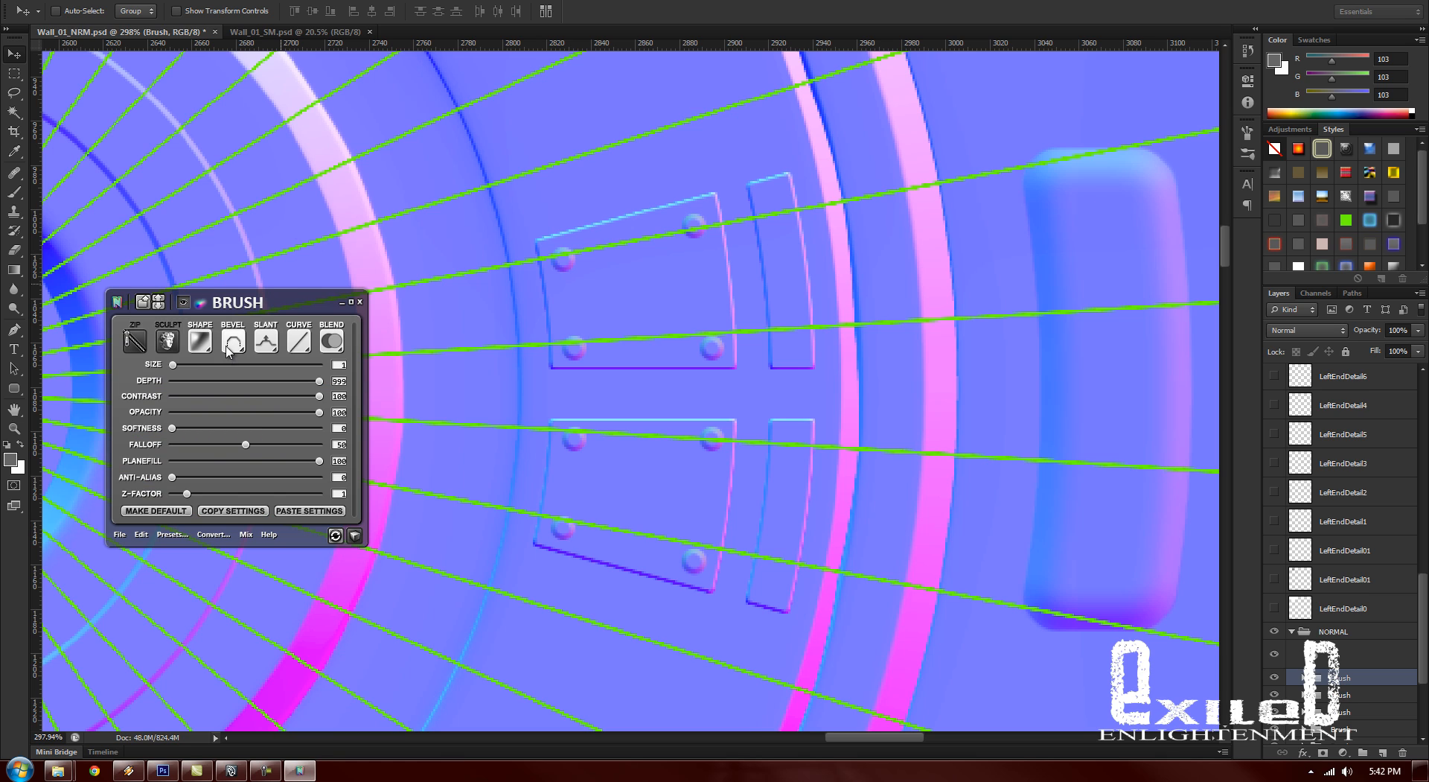
Step: Give the bolts' normal a grooved-rim bevel and a Half Round curve, with softness 1 and anti-aliasing 1
click(233, 341)
click(270, 452)
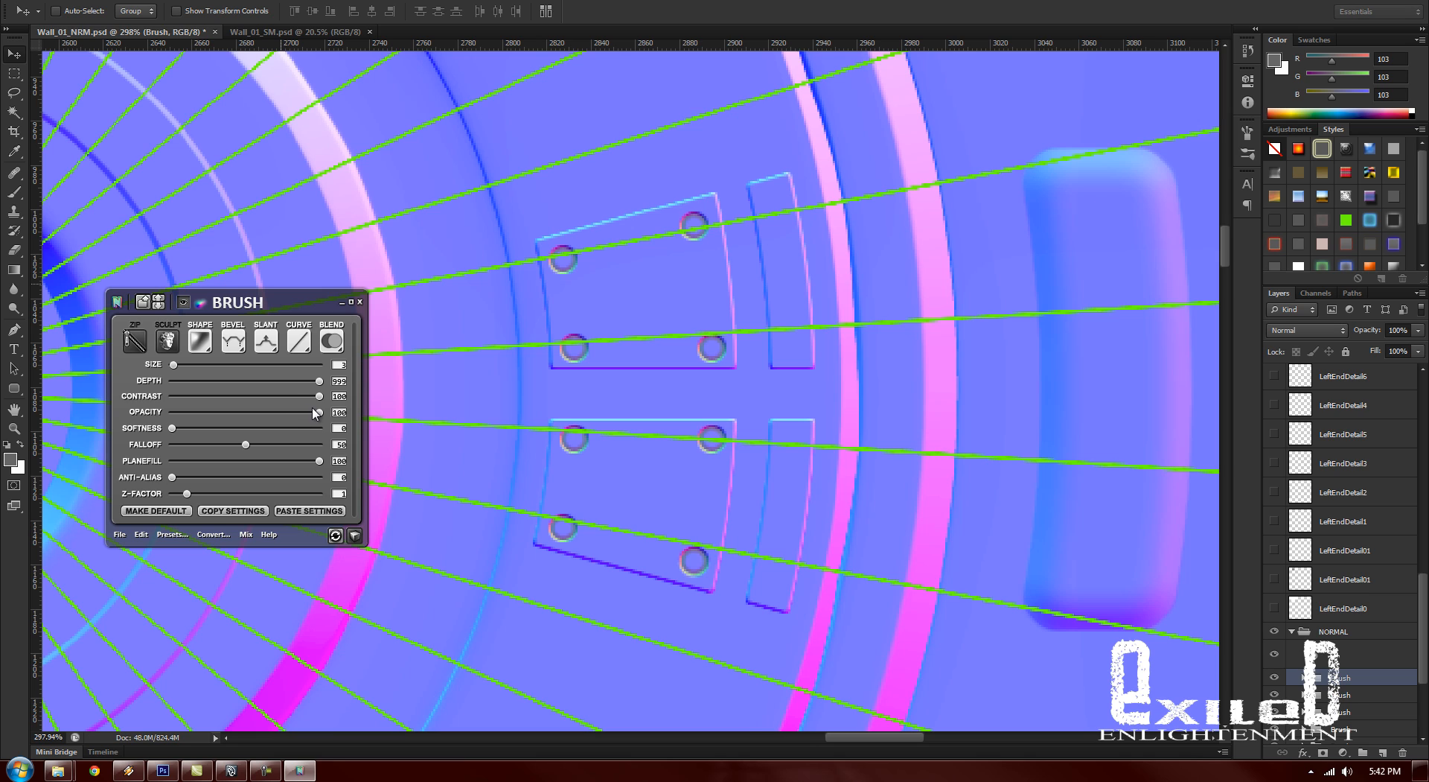
click(298, 341)
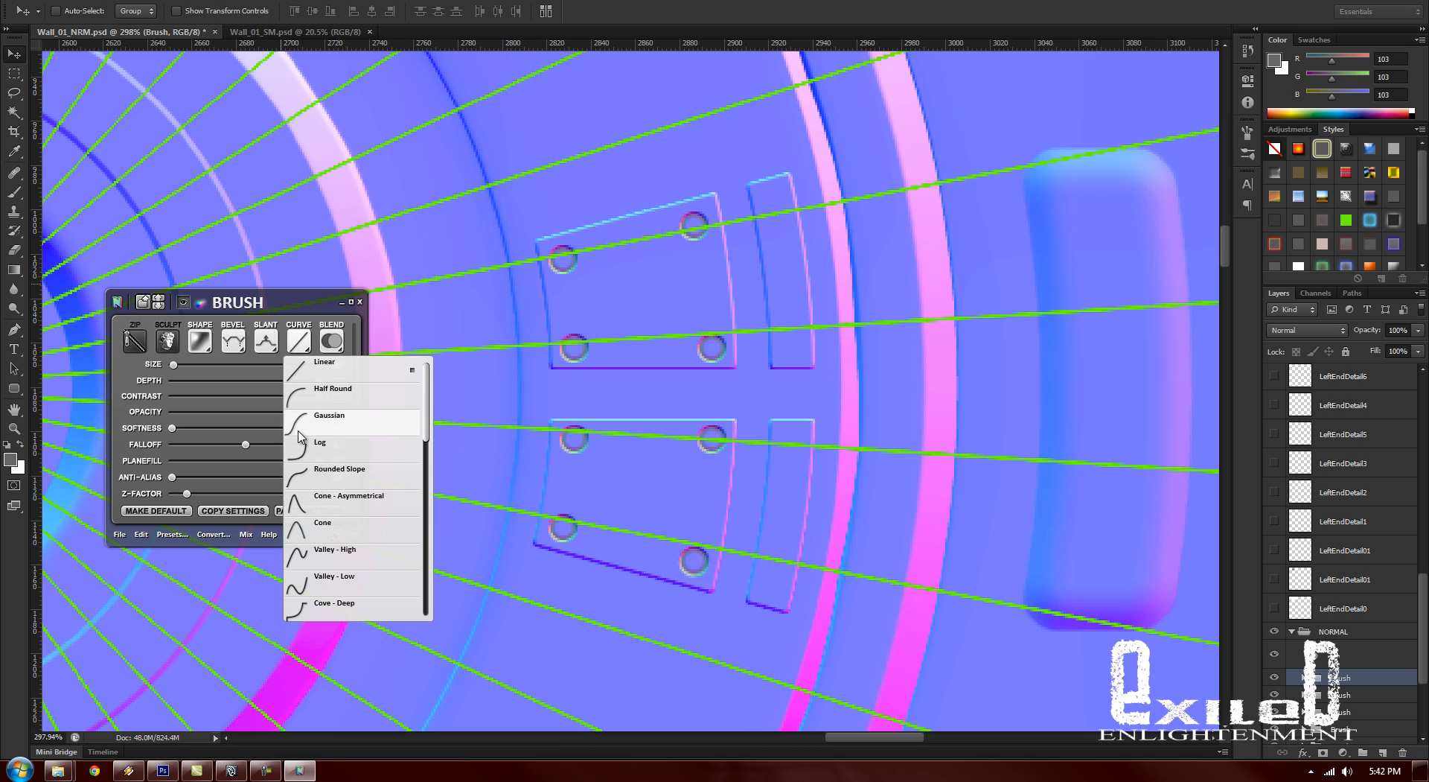
click(327, 449)
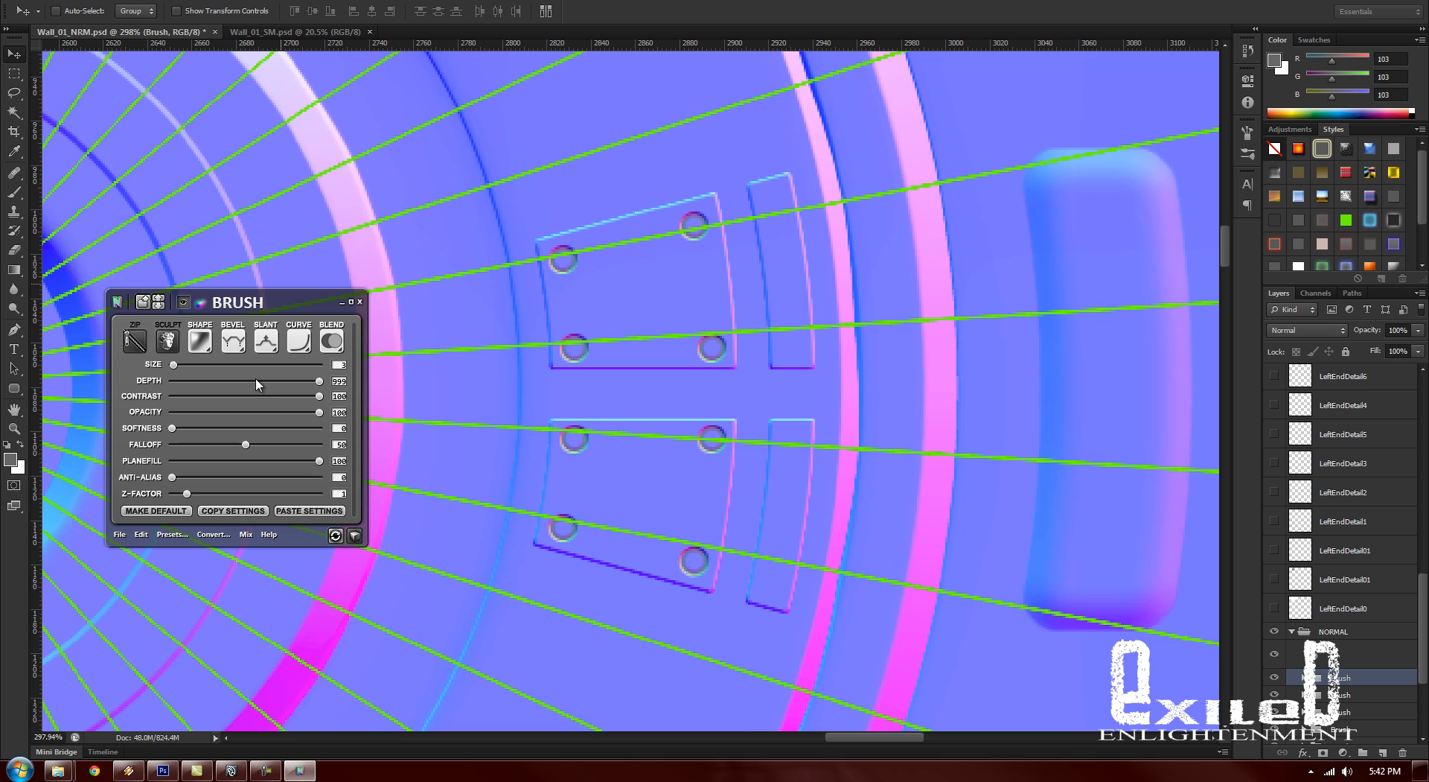
click(299, 341)
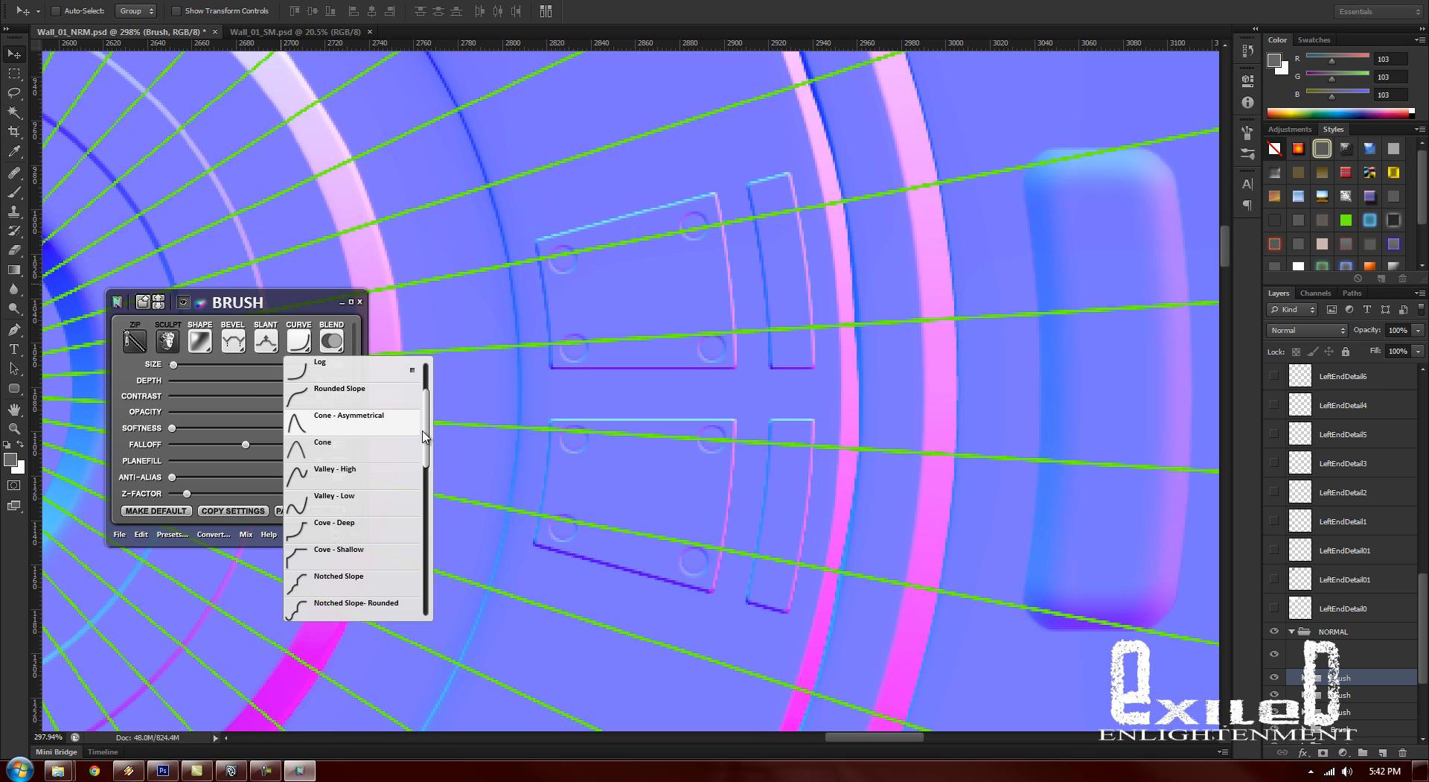
drag(424, 432, 410, 378)
click(351, 396)
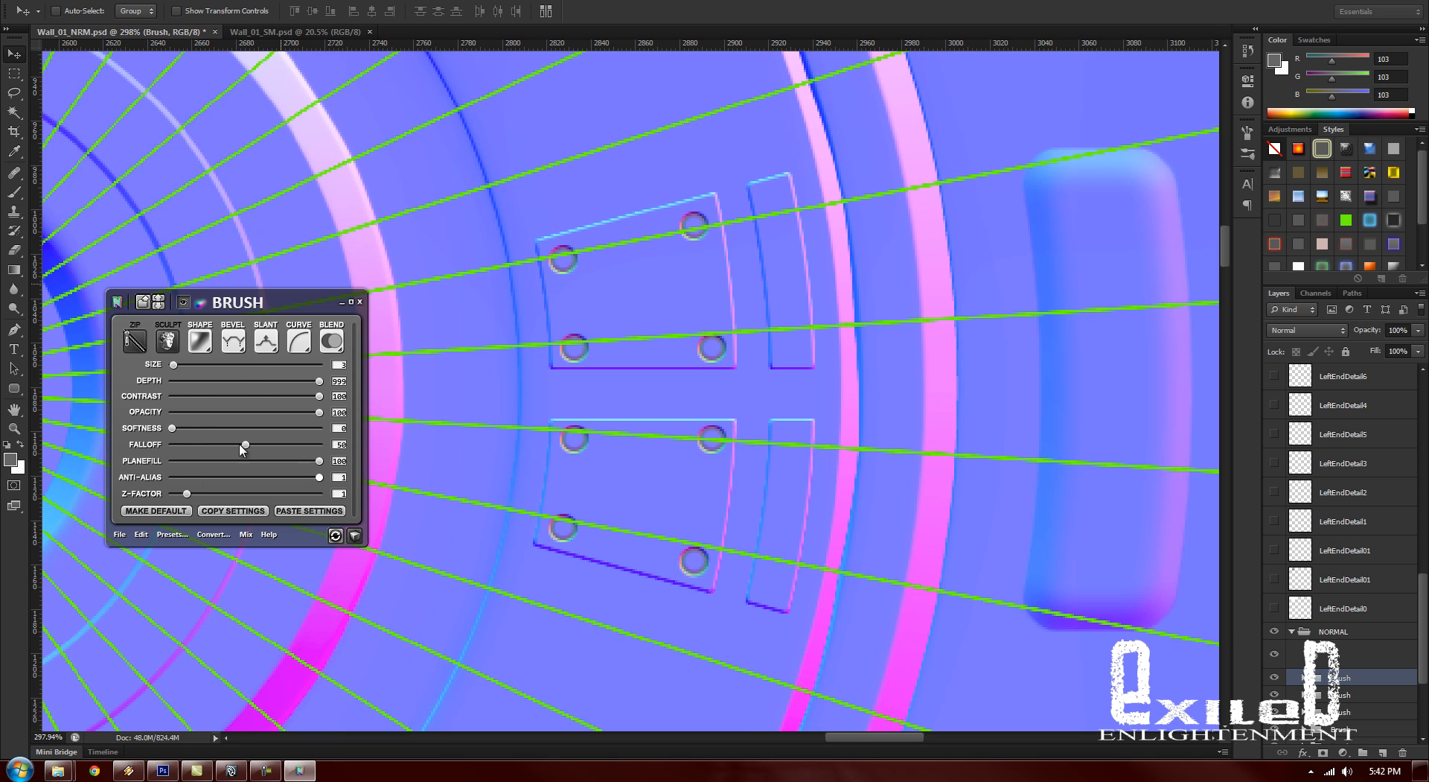
drag(171, 431, 181, 431)
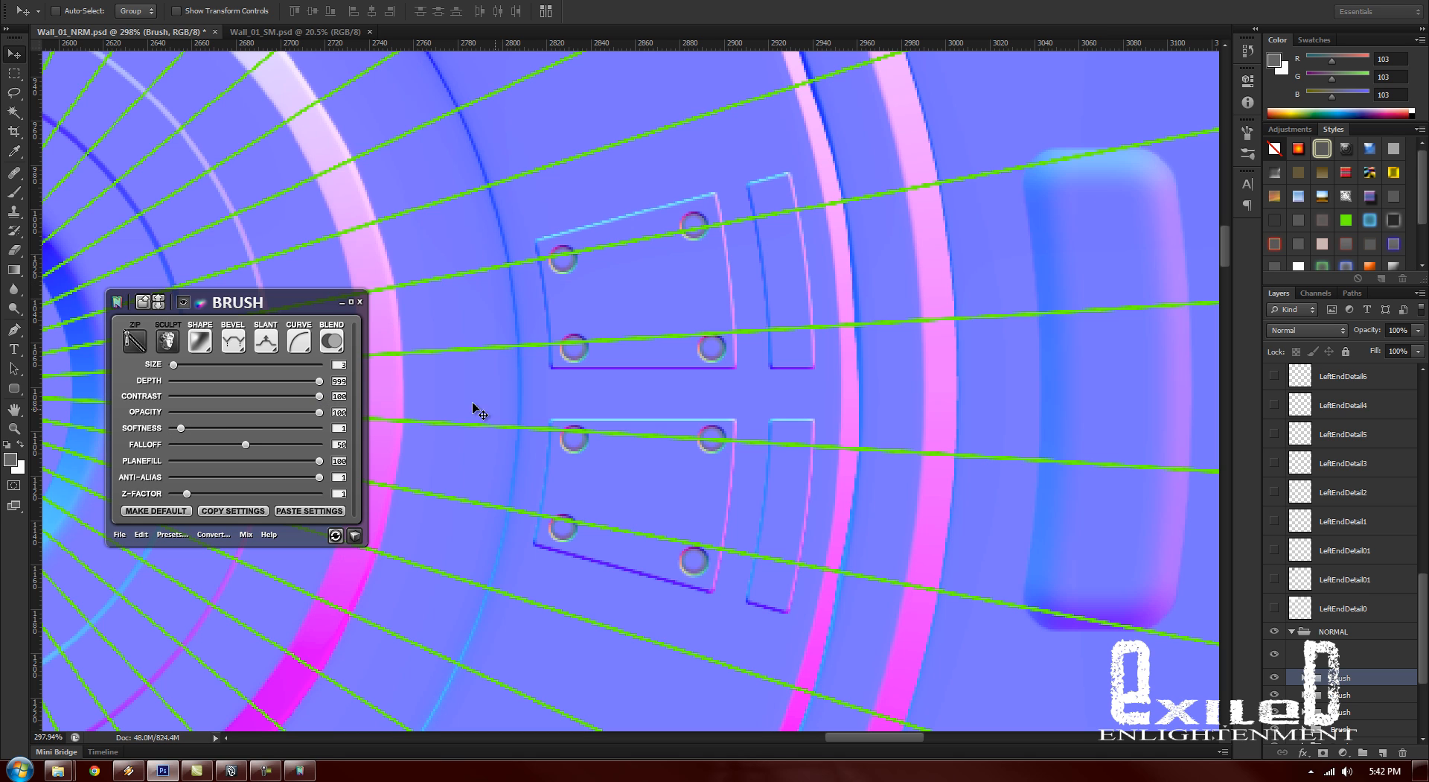
Step: Move the bolts' normal up and to the right across the circular panel's plates
drag(864, 734, 843, 735)
key(alt+space)
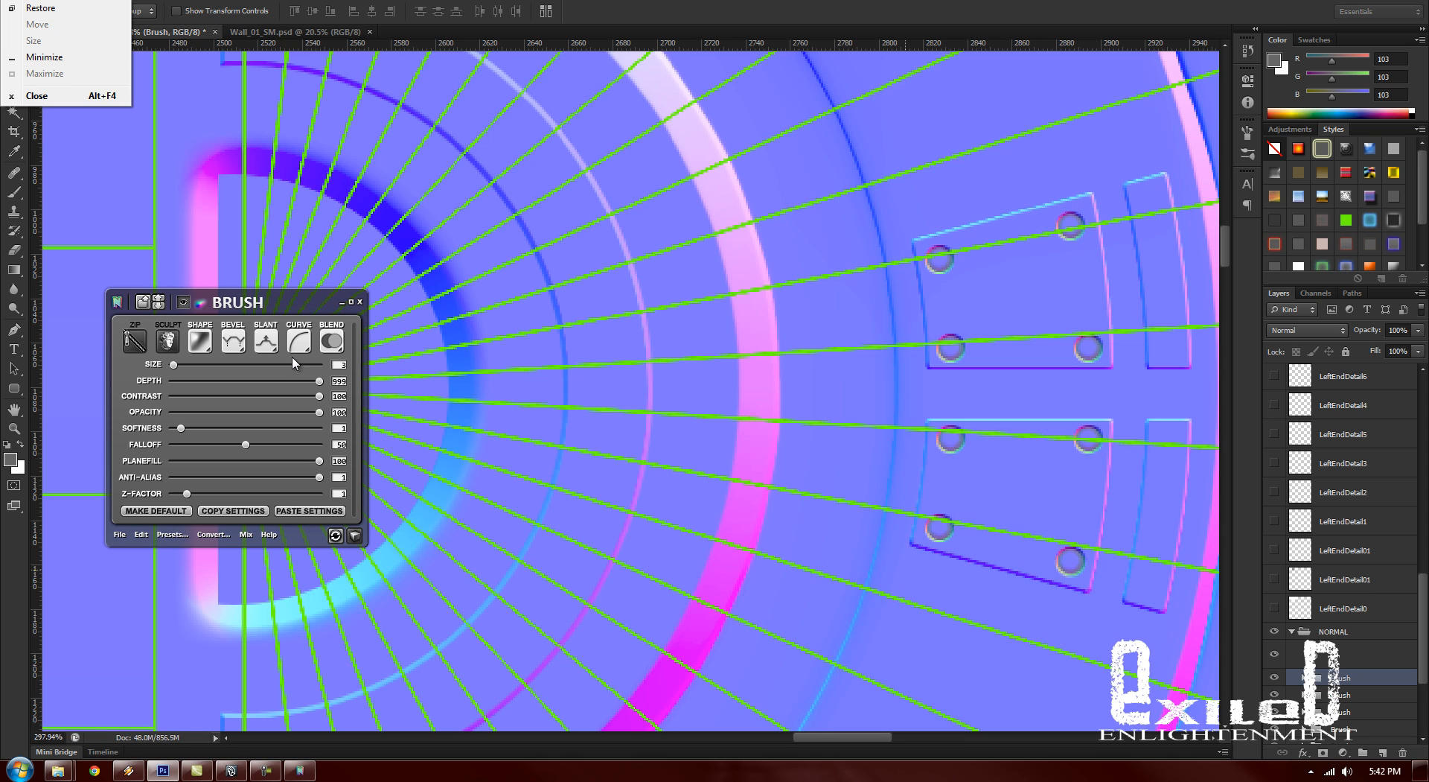
drag(295, 304, 528, 388)
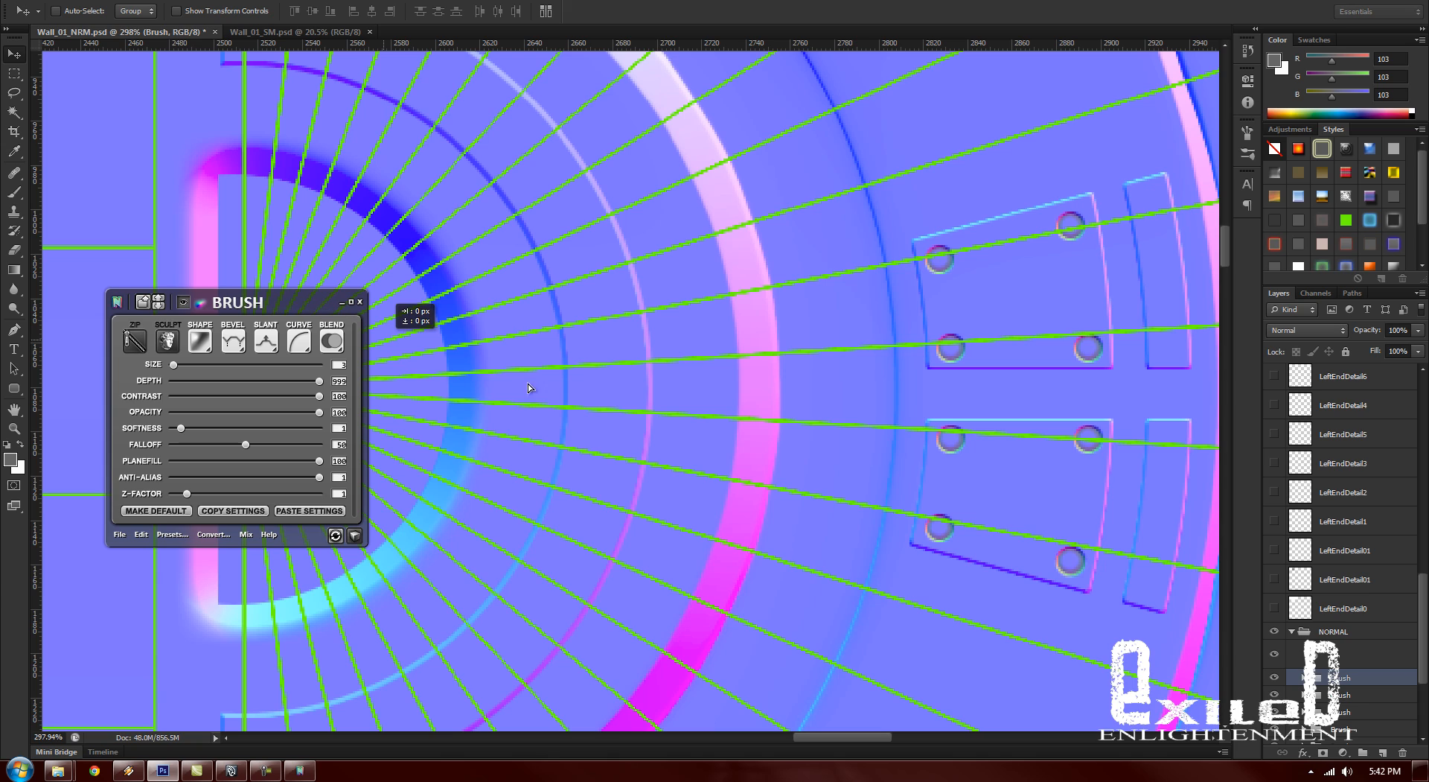
drag(891, 436, 1098, 357)
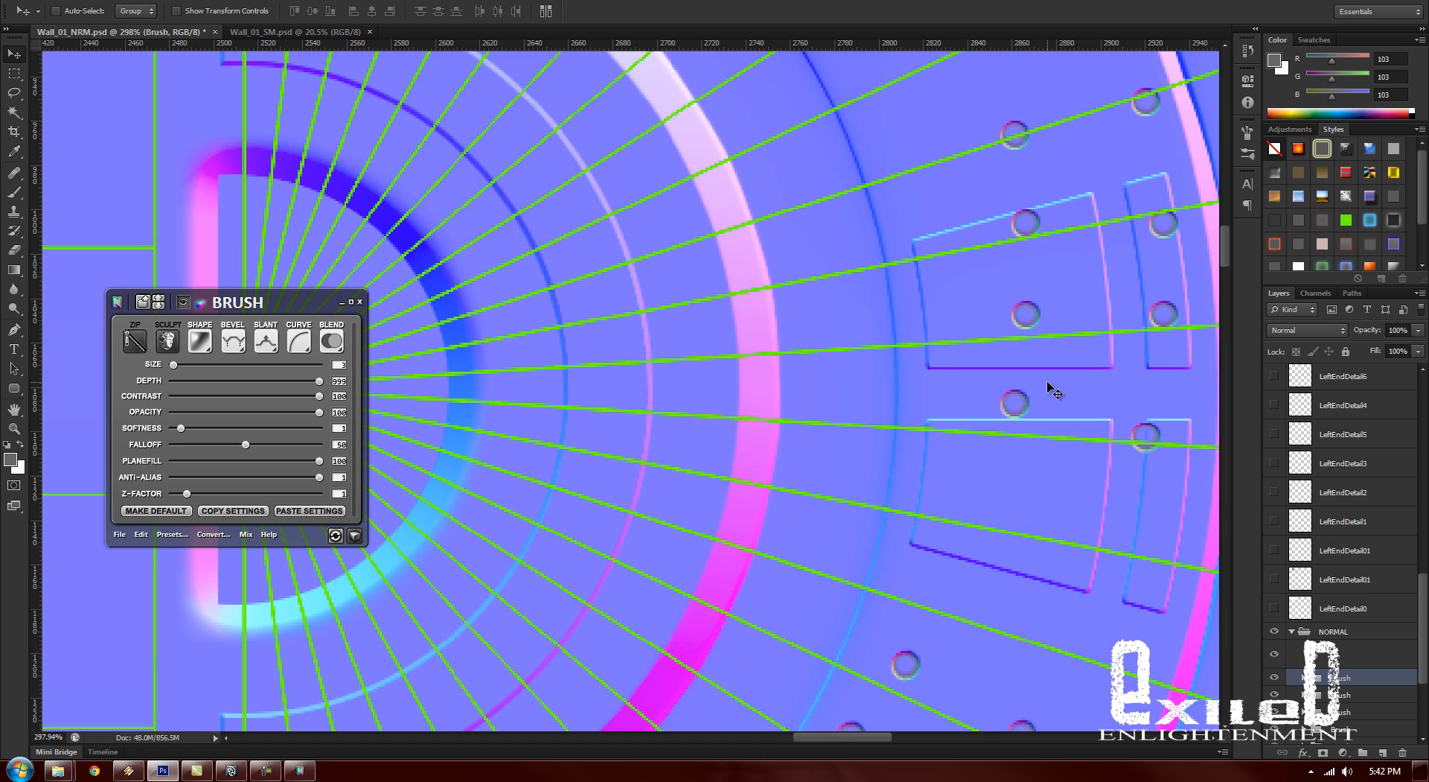